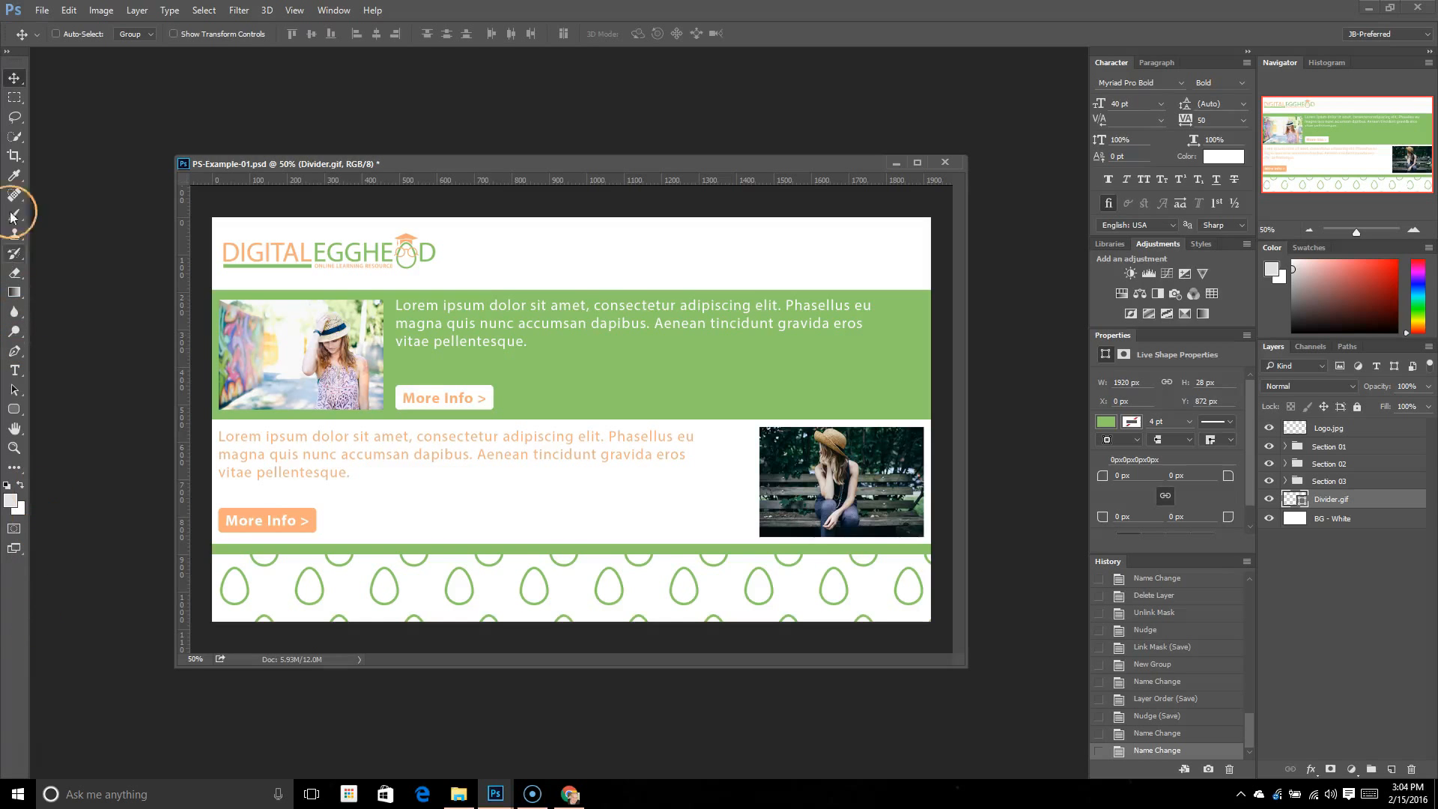
click(47, 10)
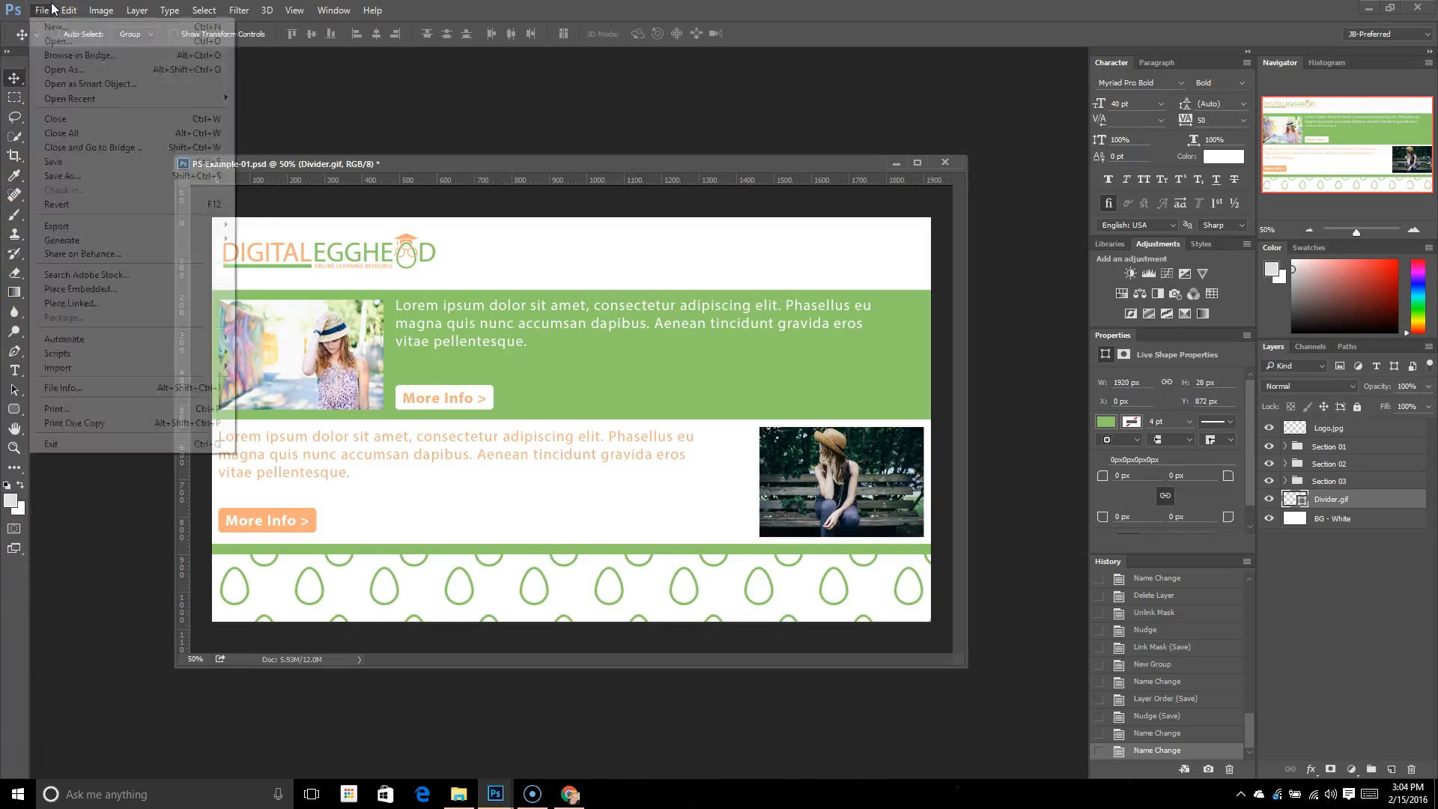
mouse_move(131, 13)
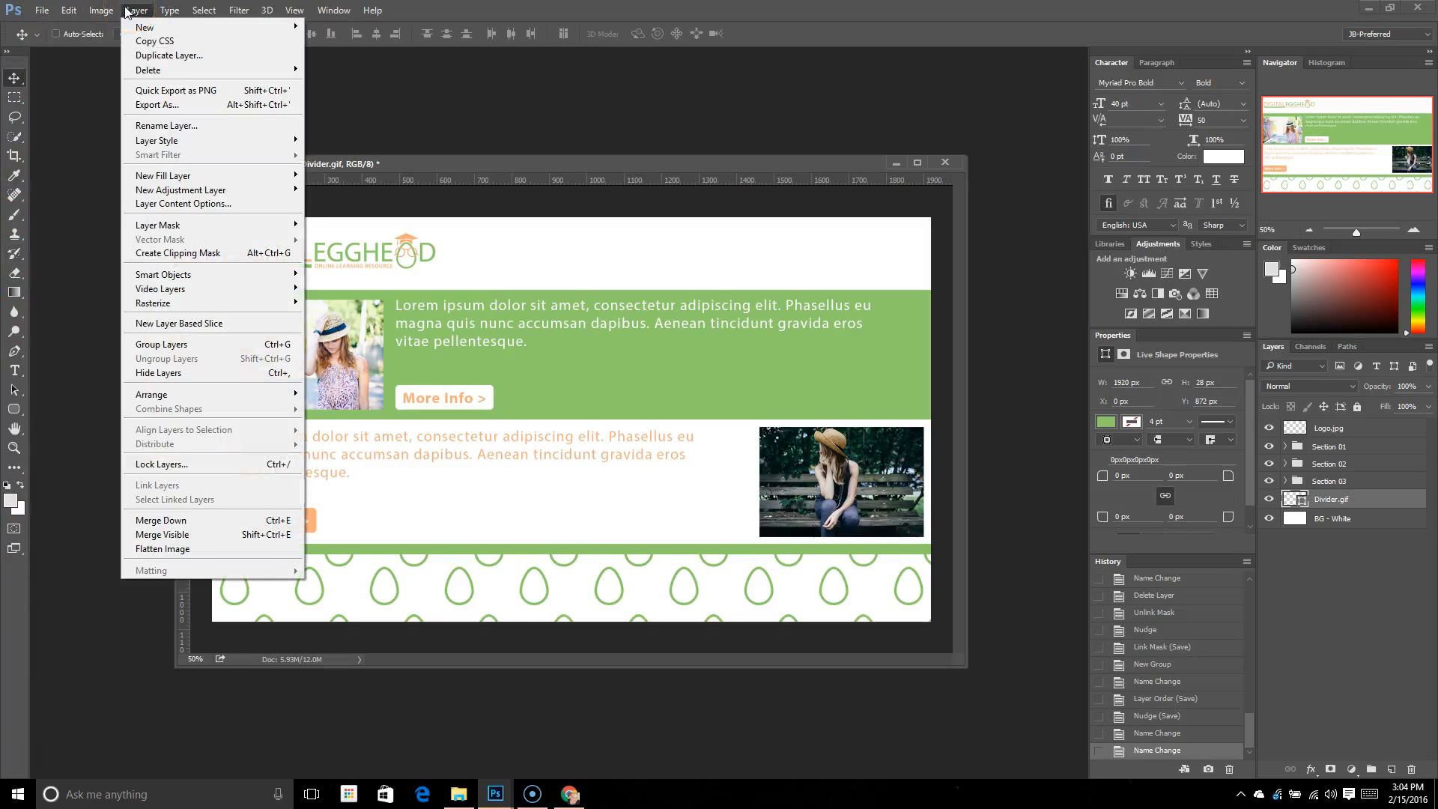
mouse_move(42, 10)
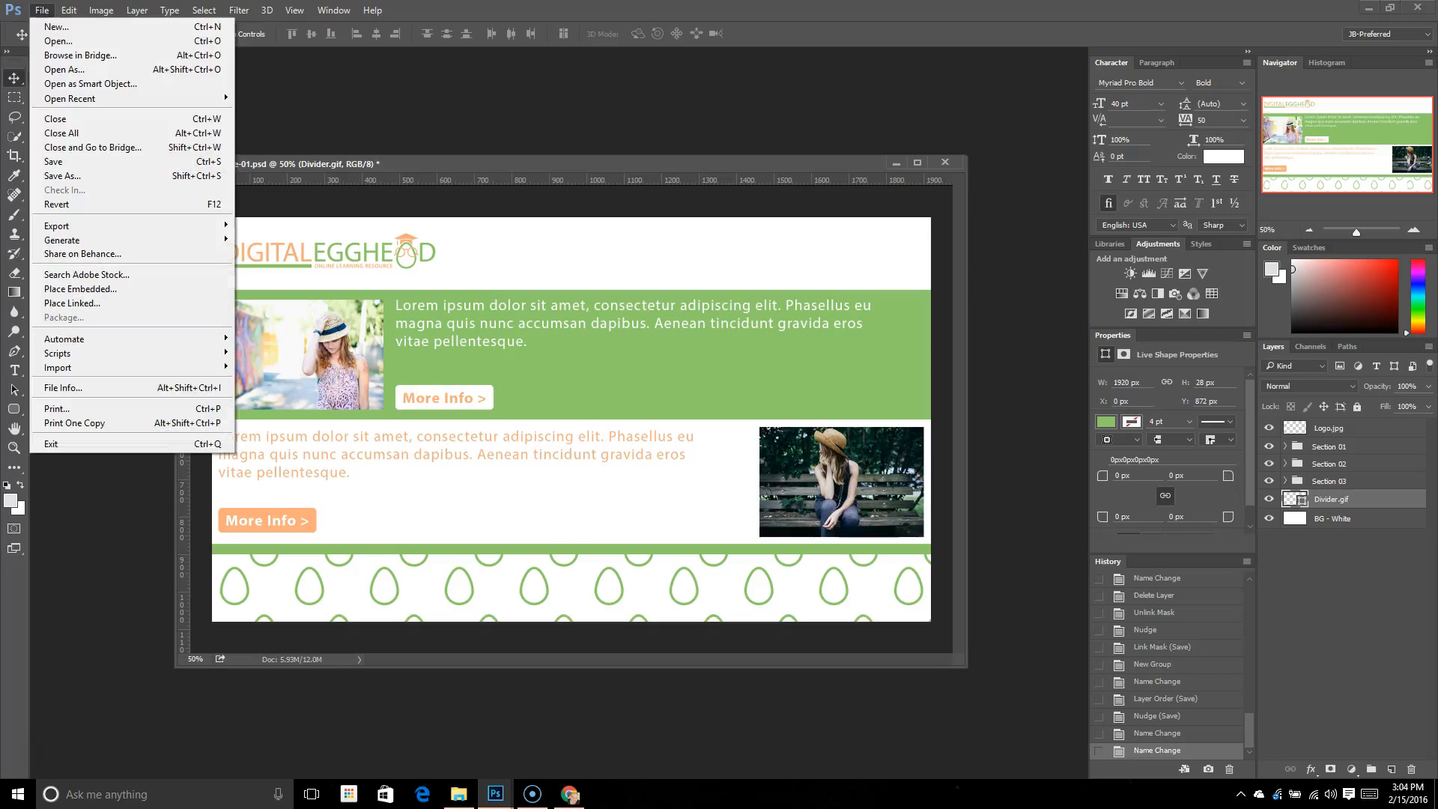
click(49, 10)
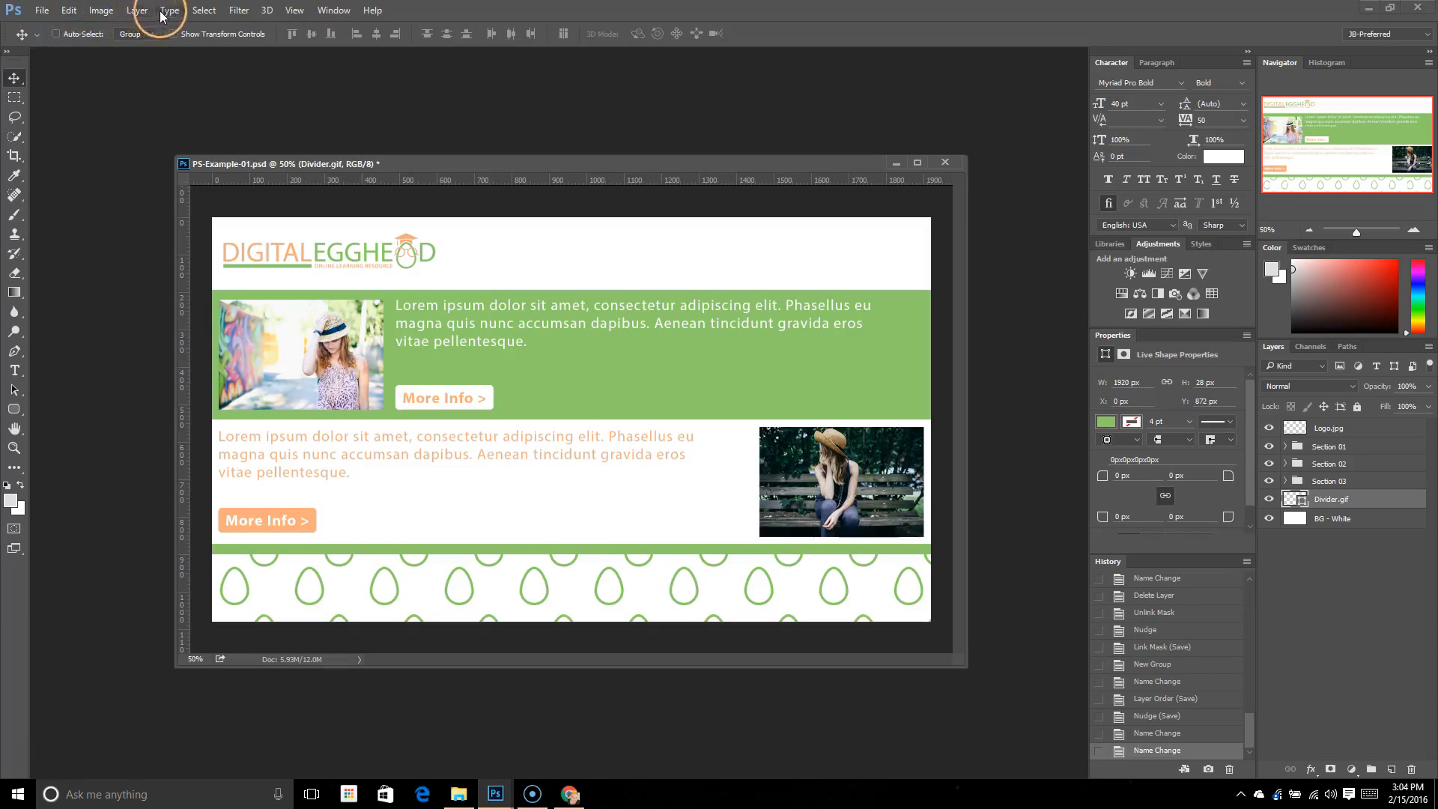
Review the new document settings, including name, document type, dimensions, resolution and color mode, without creating a document.
click(41, 12)
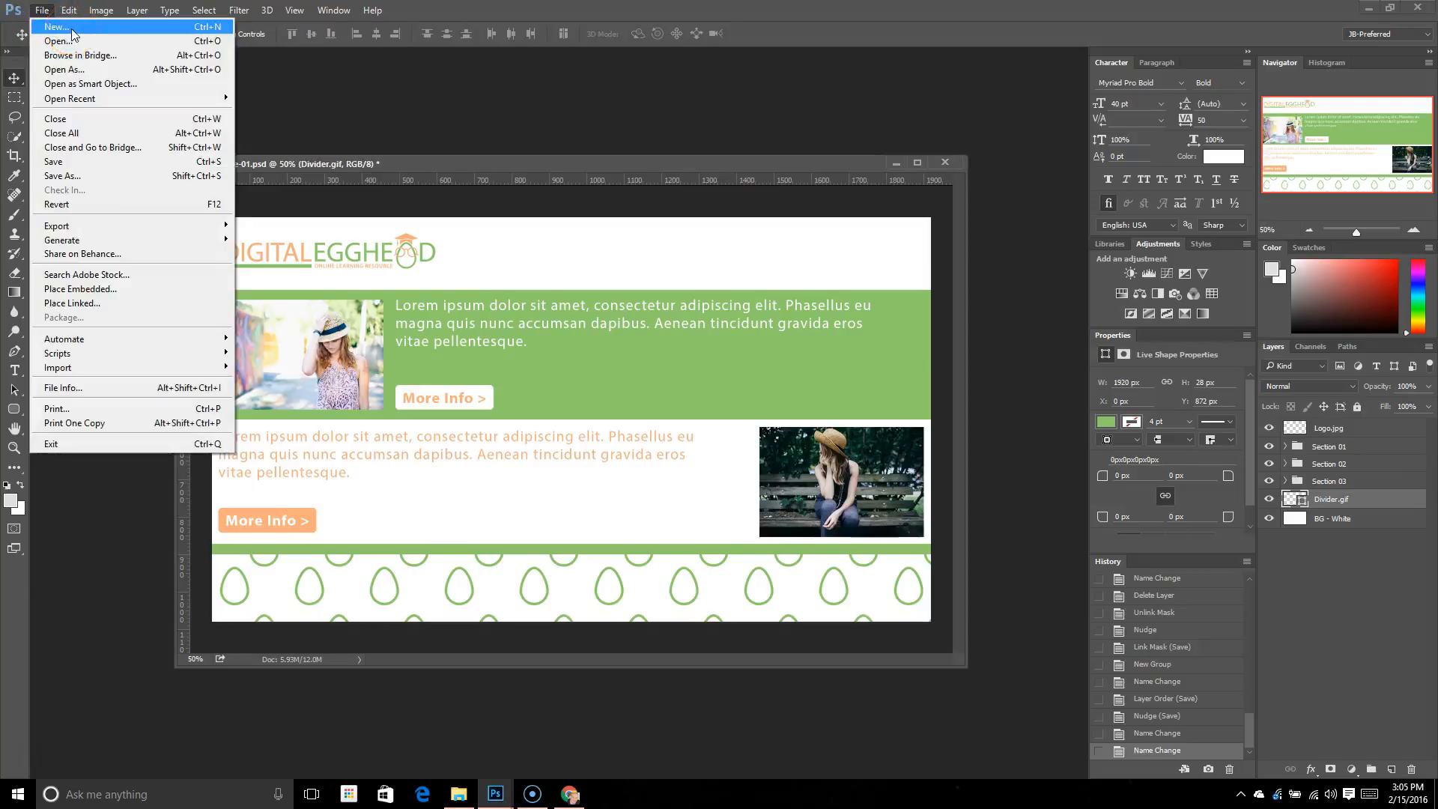
click(51, 30)
click(51, 30)
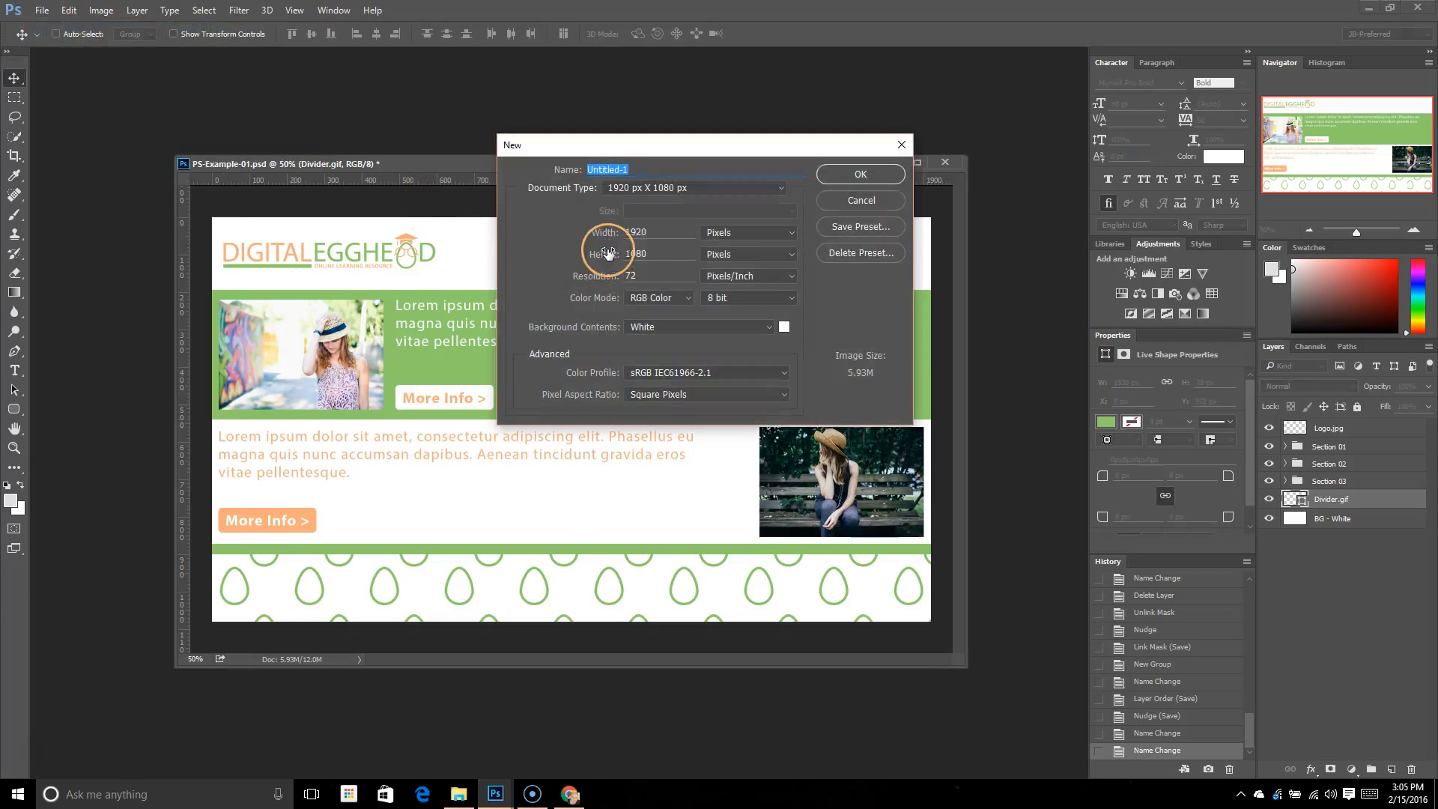
click(616, 168)
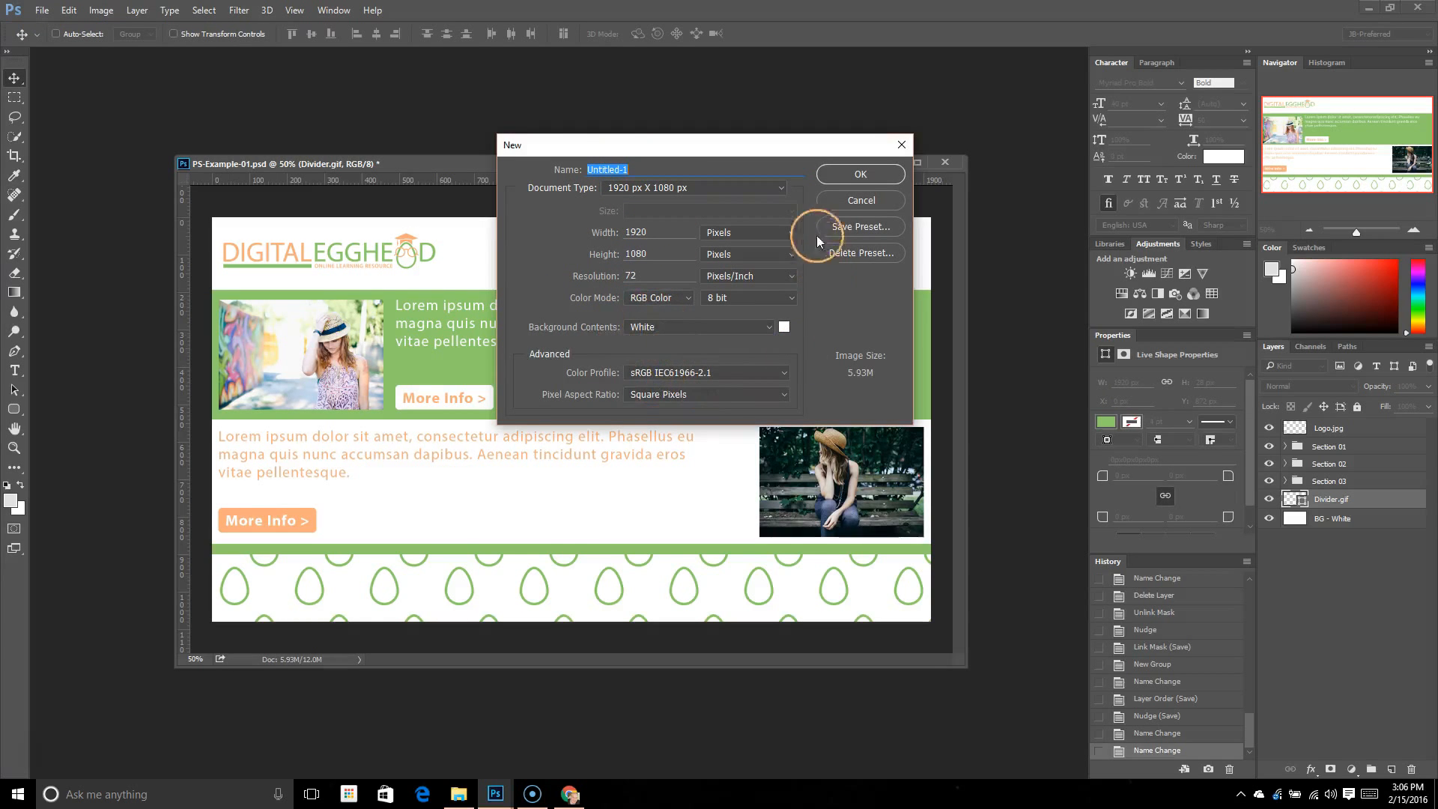
click(861, 200)
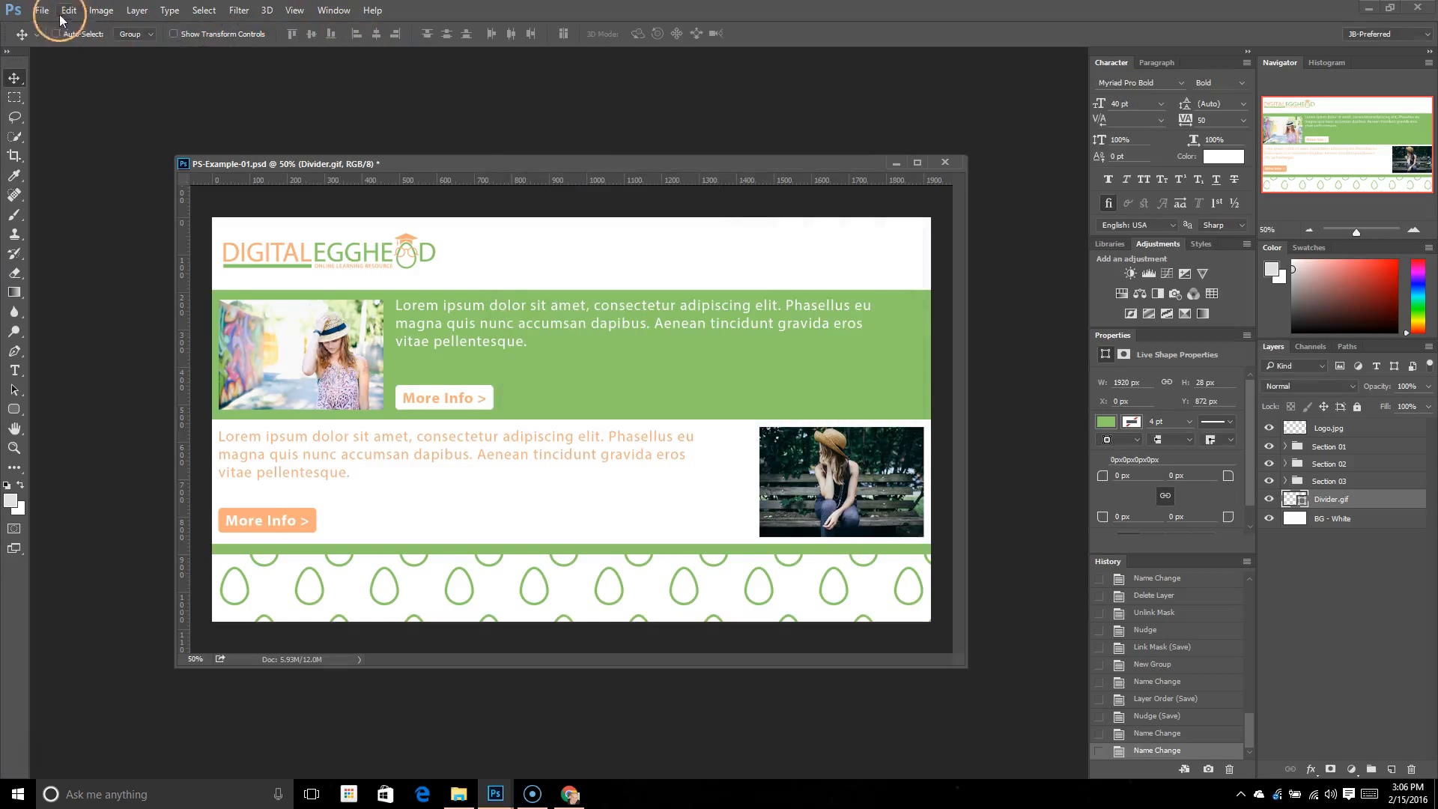
Review the available commands for opening files, including Browse in Bridge, Open As, Open as Smart Object and Open Recent.
click(43, 11)
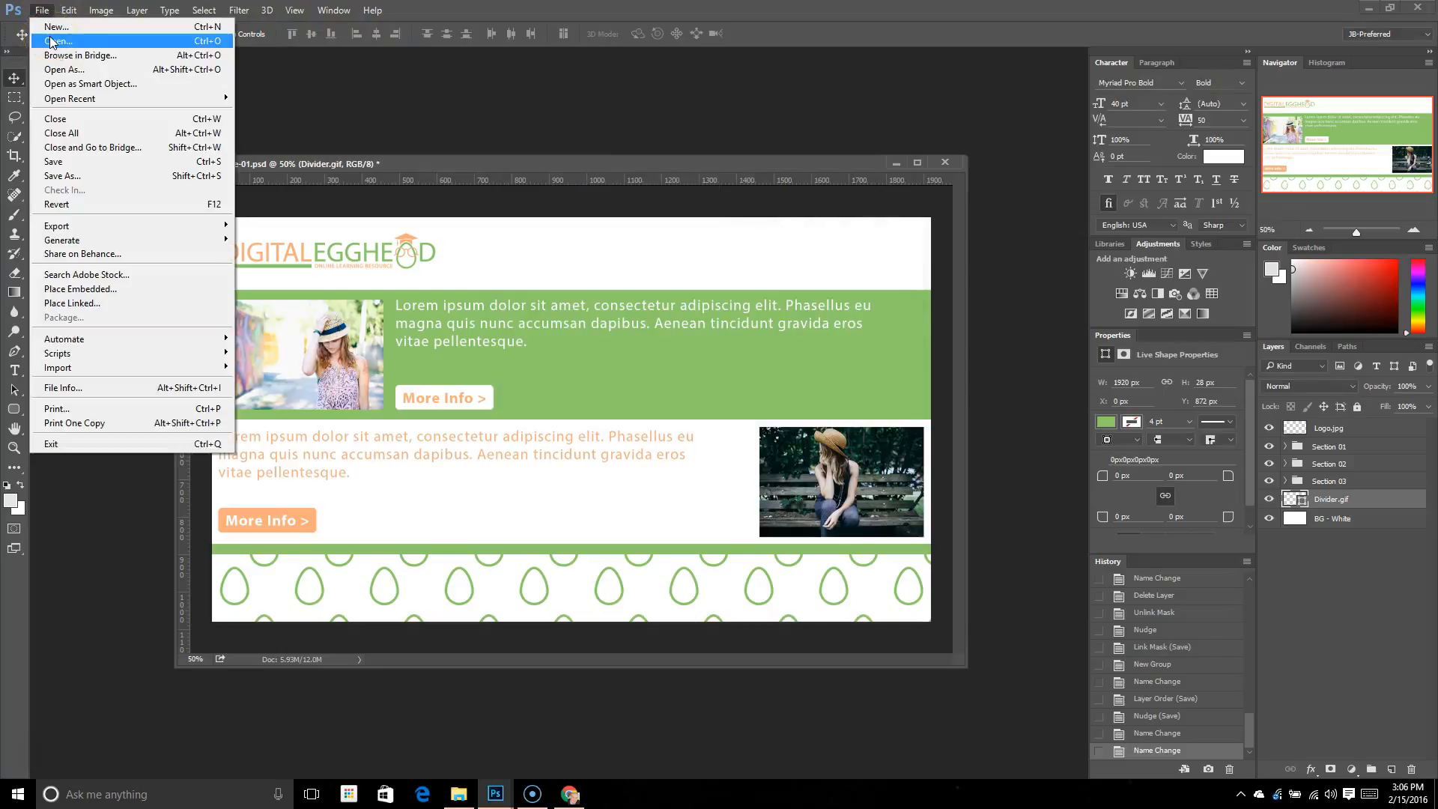
click(99, 57)
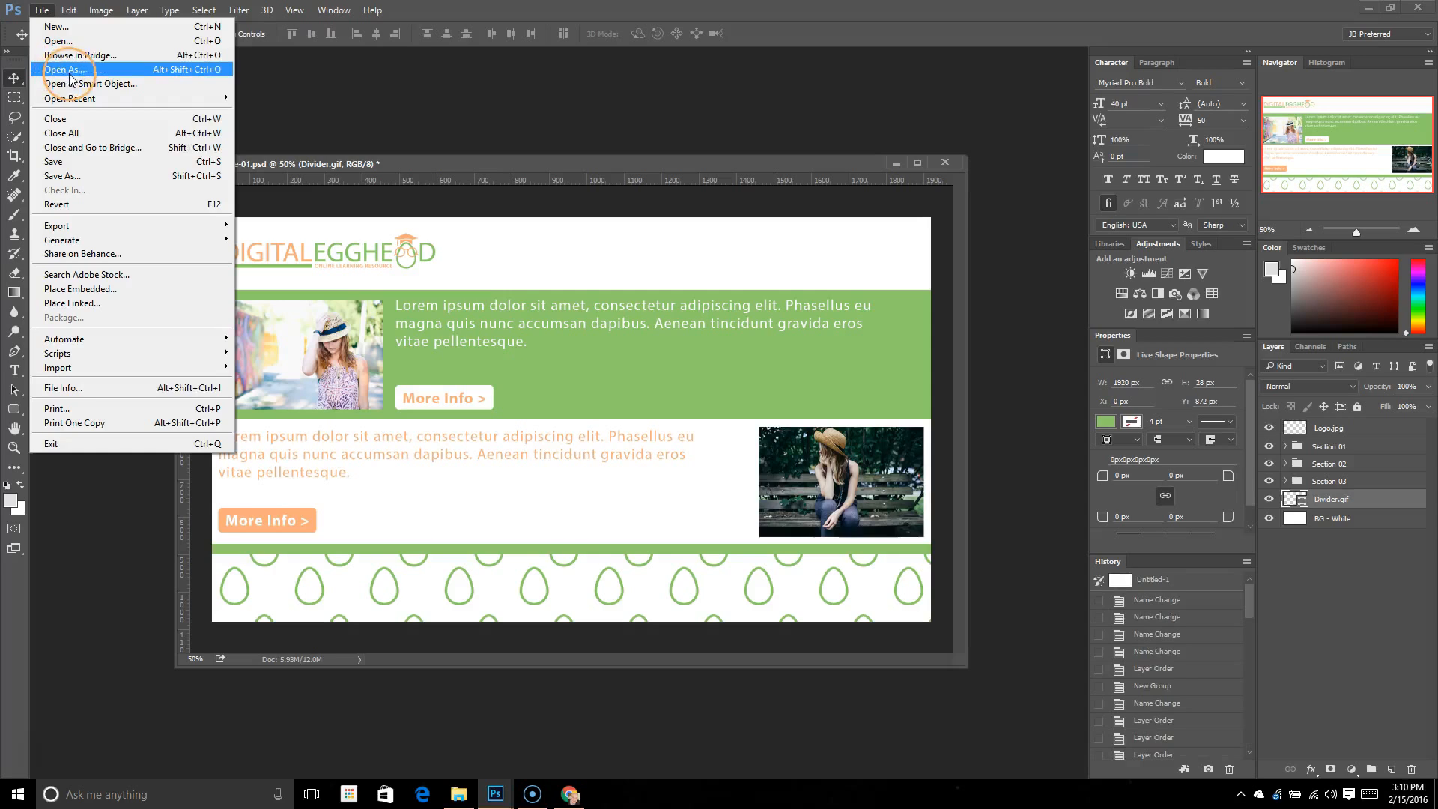
click(71, 72)
click(142, 83)
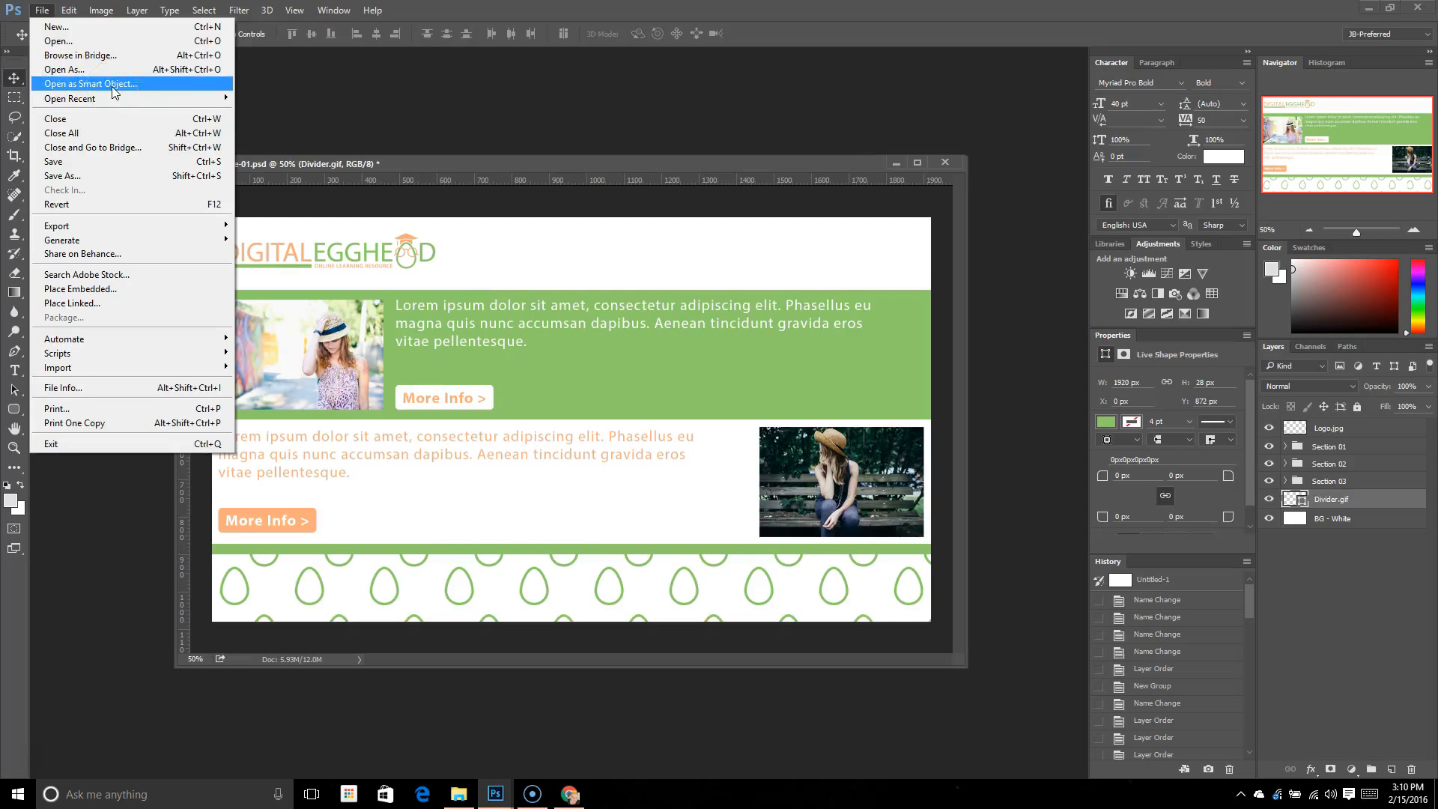
key(Escape)
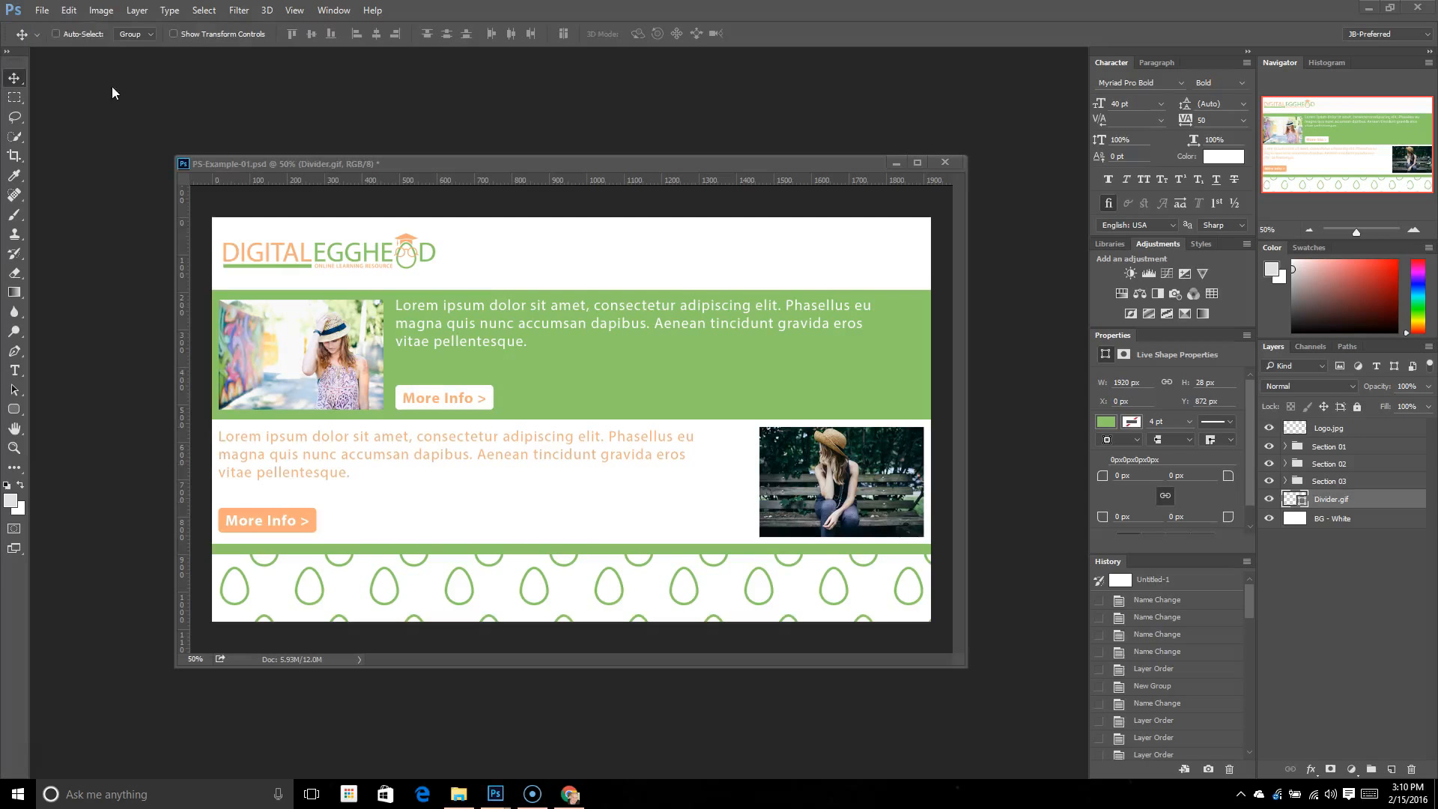
click(41, 11)
click(41, 11)
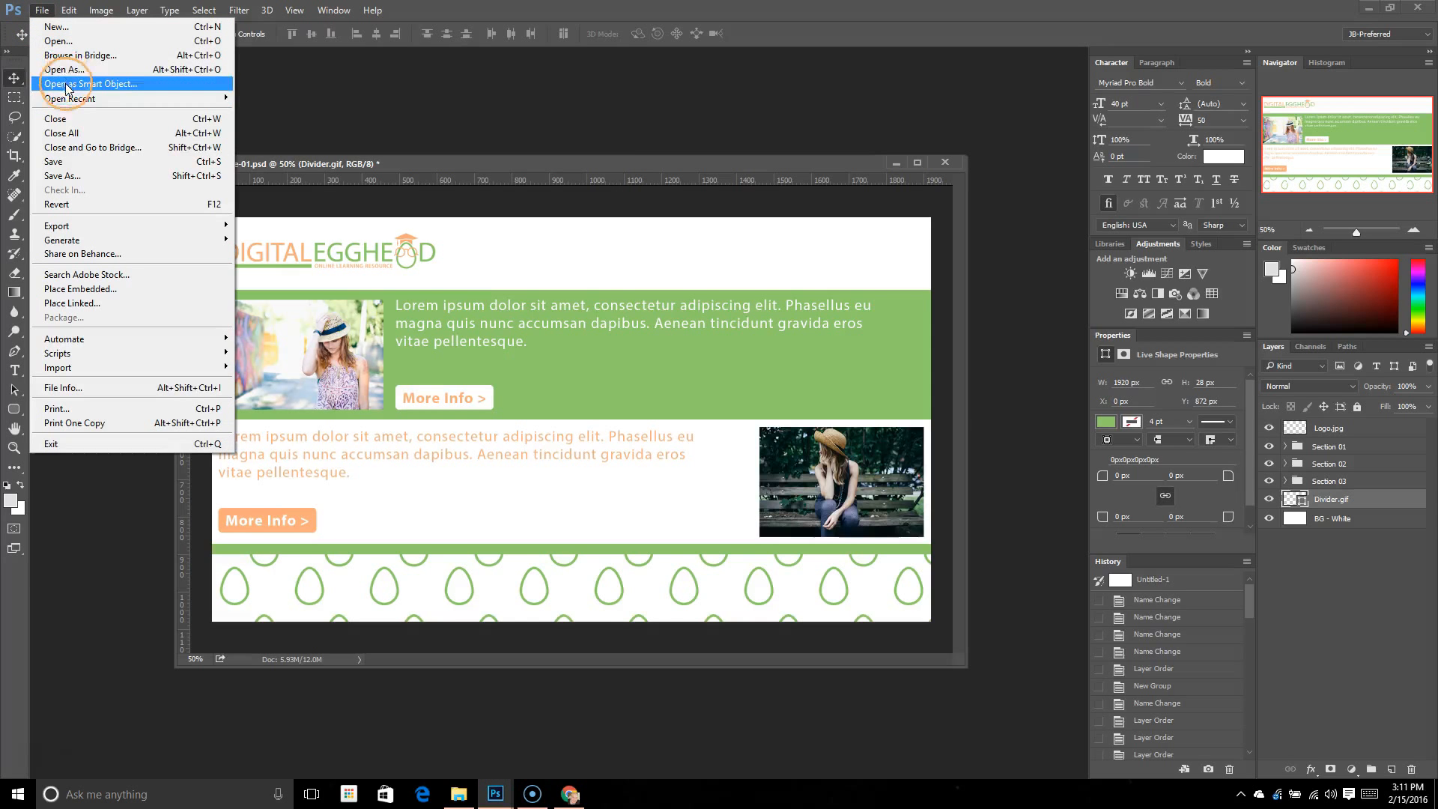
mouse_move(70, 100)
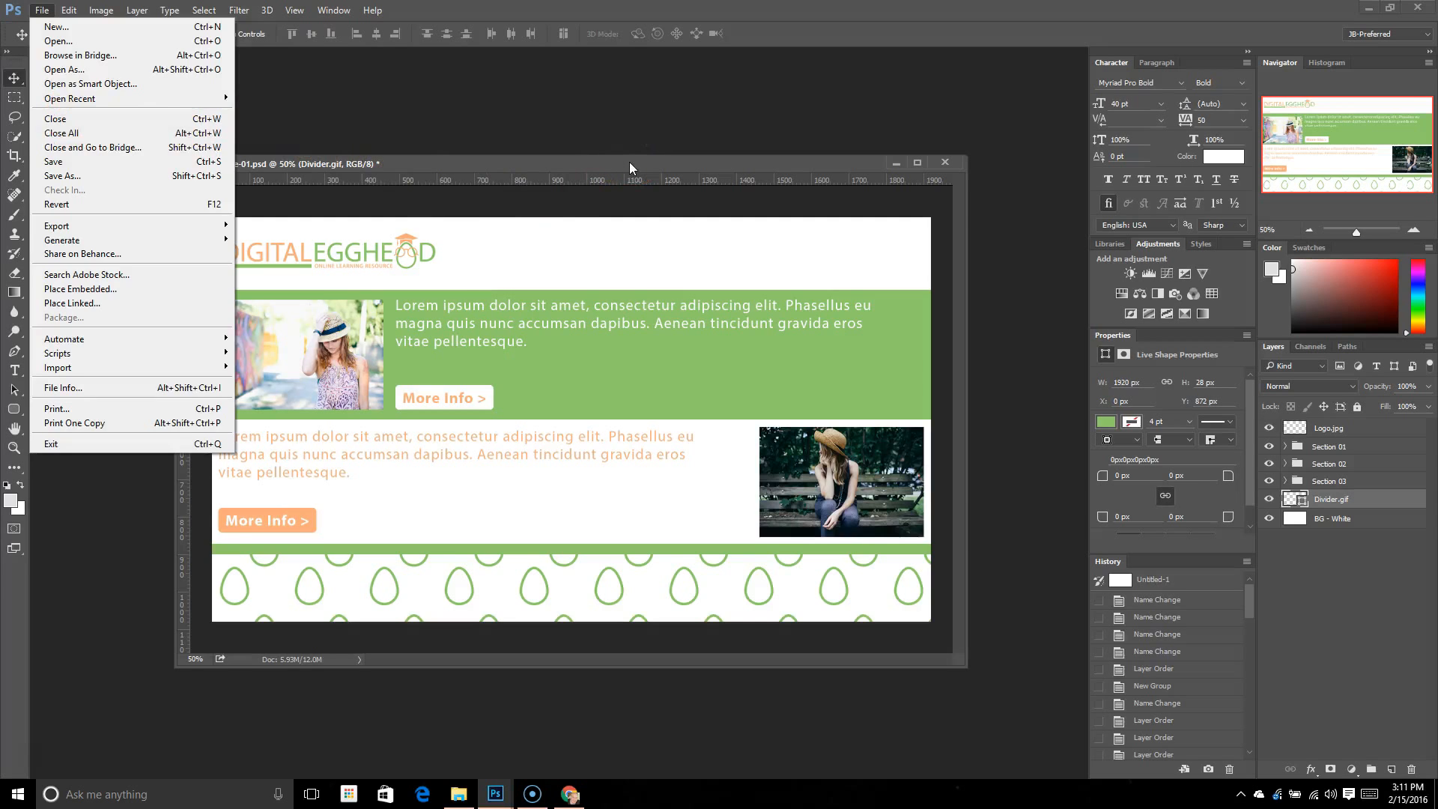
click(998, 179)
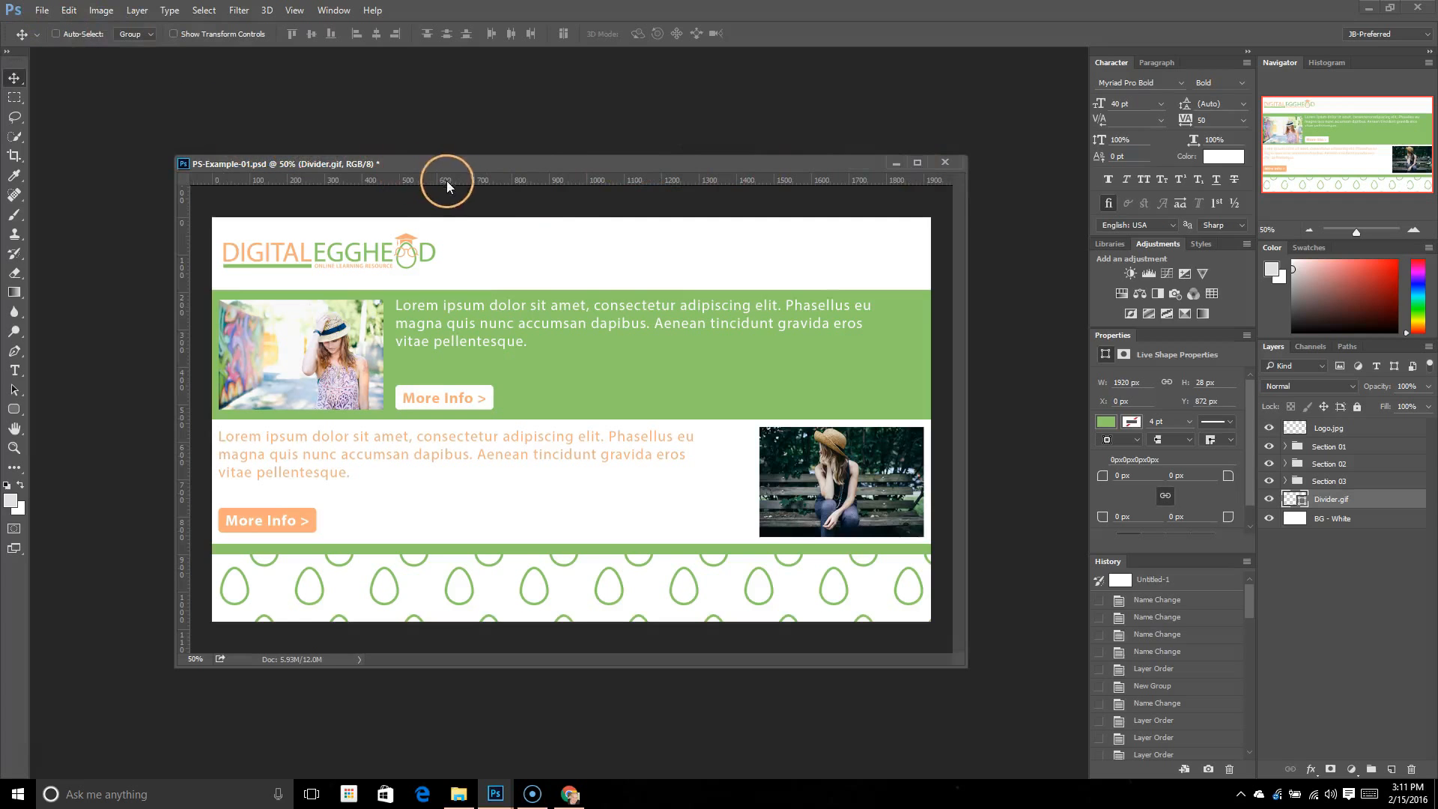
Look through the file formats offered when saving PS-Example-01.psd under Save As, and leave without saving.
click(39, 10)
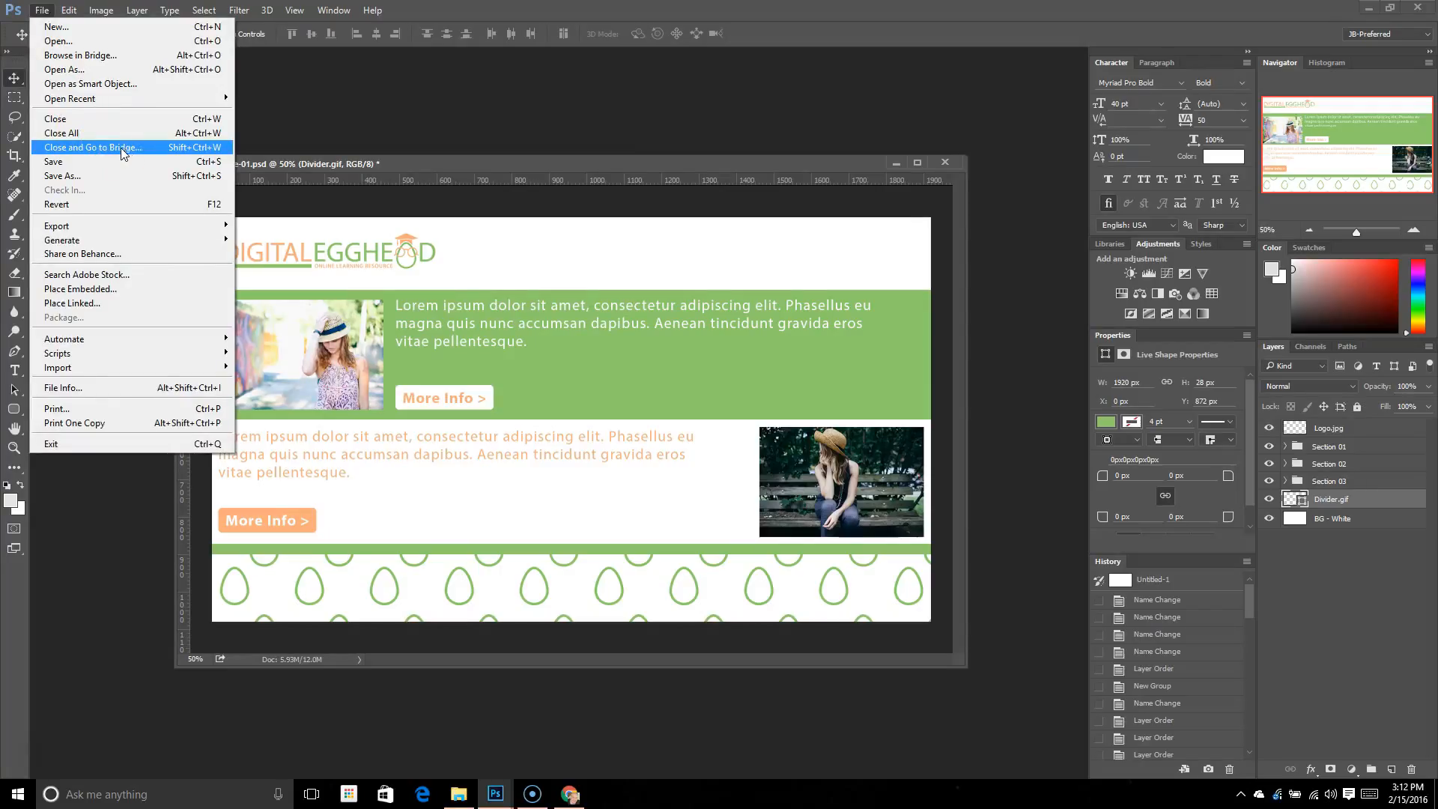
click(97, 162)
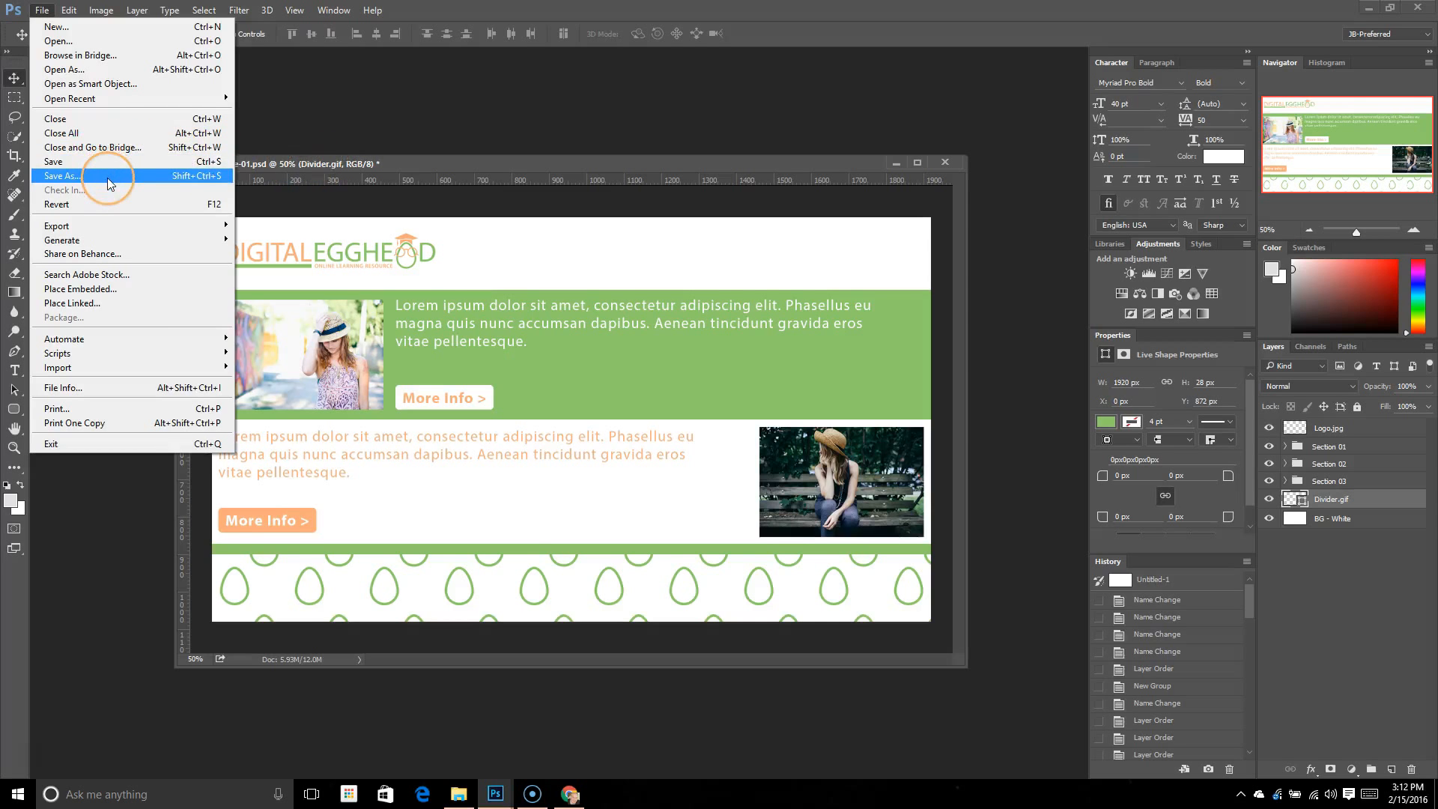
click(107, 178)
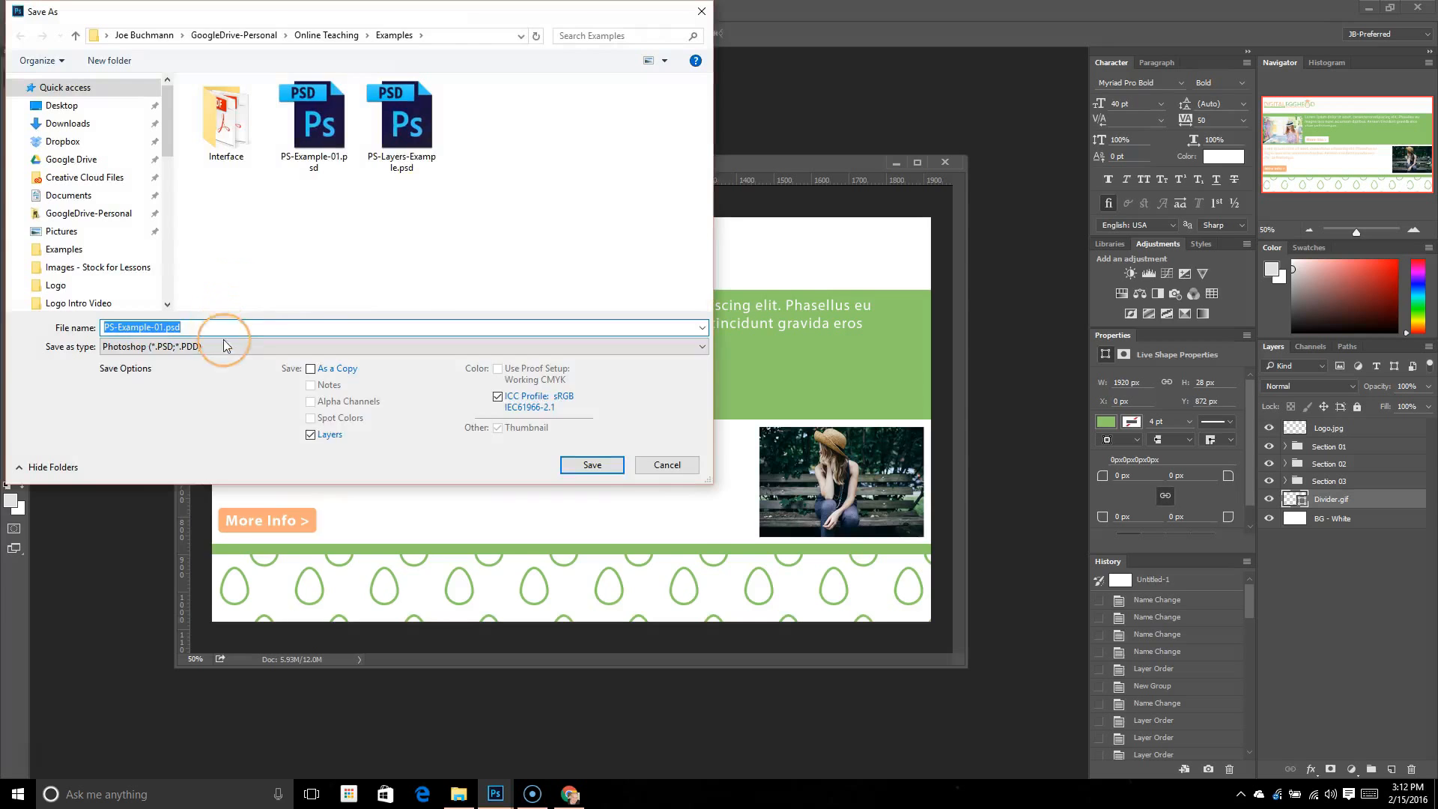
click(225, 346)
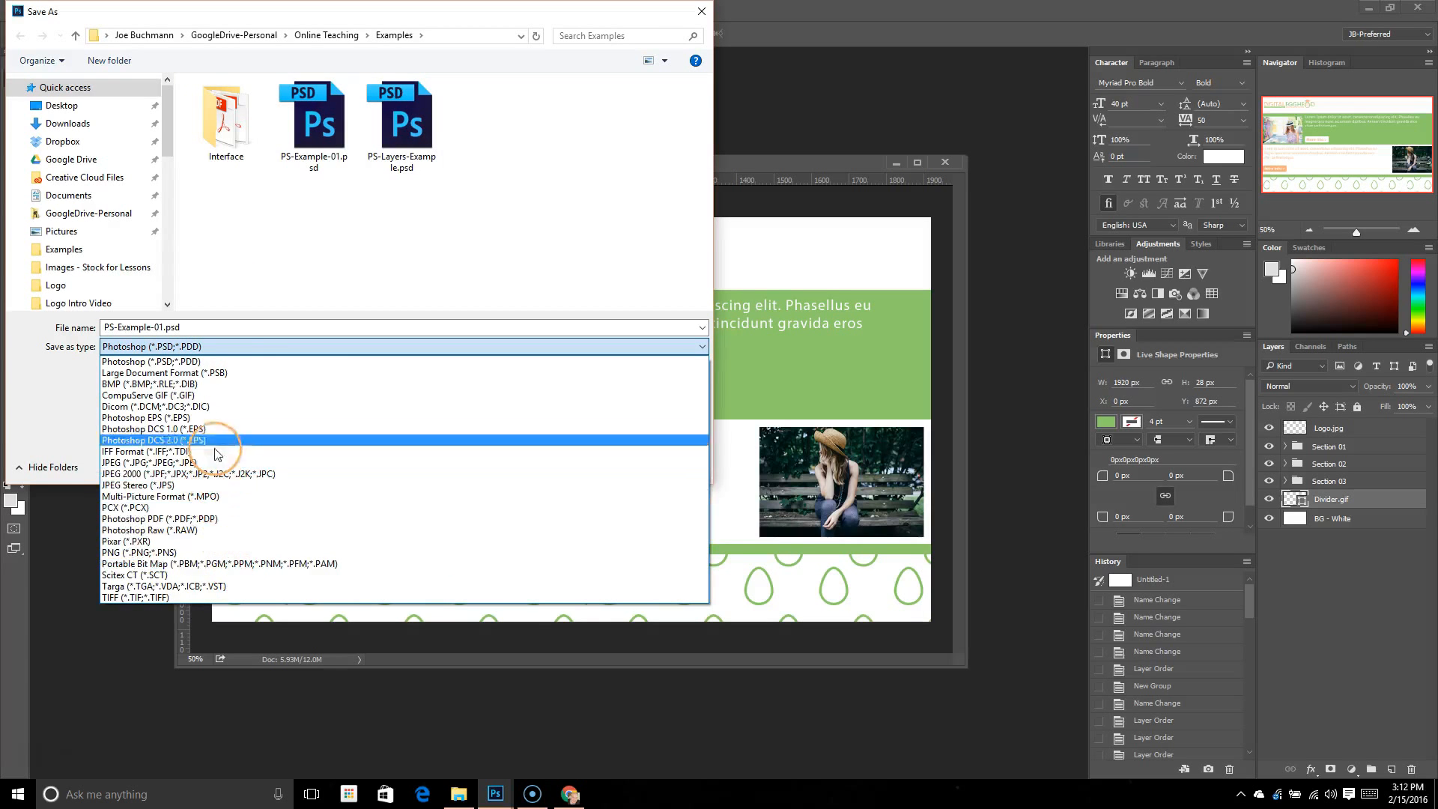
click(697, 12)
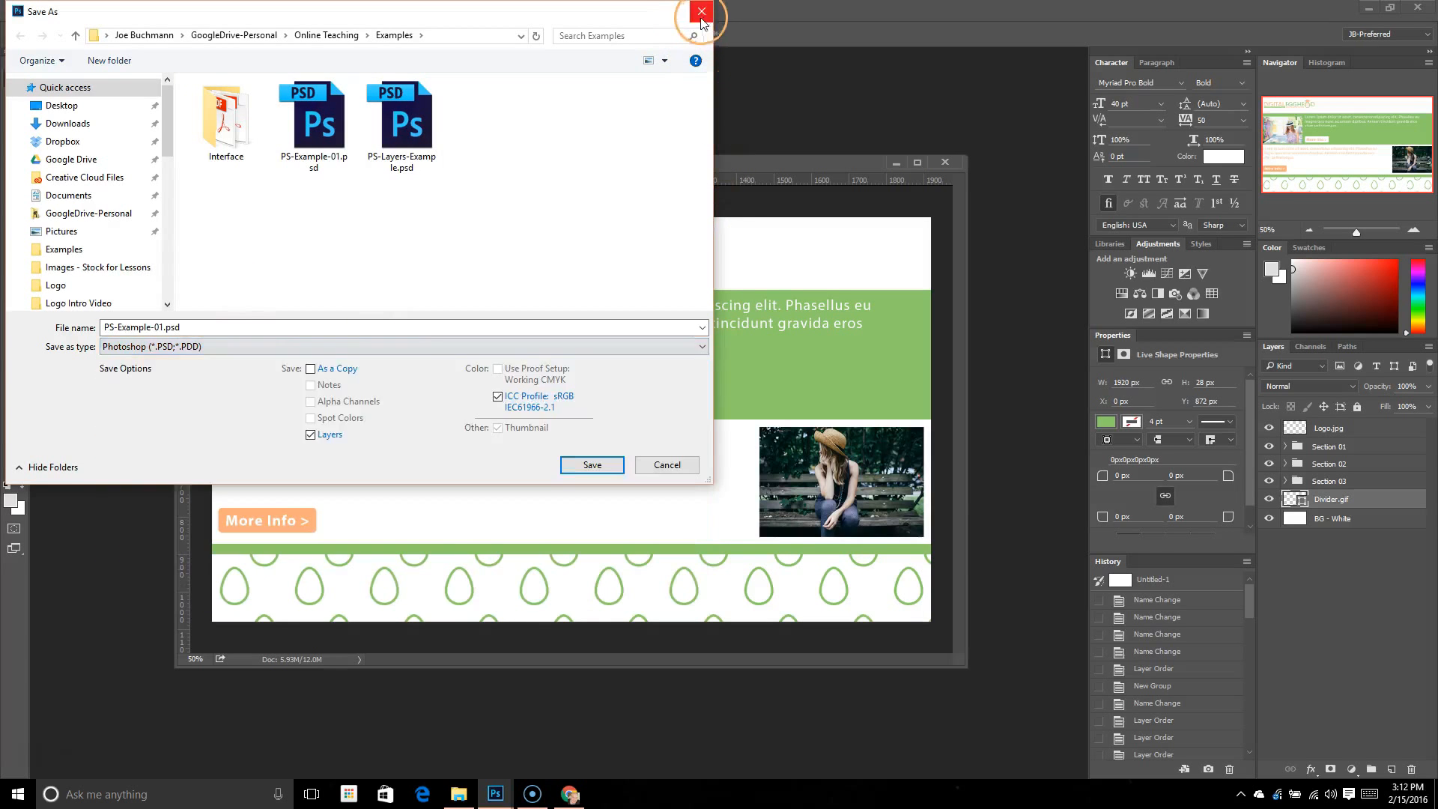
click(701, 12)
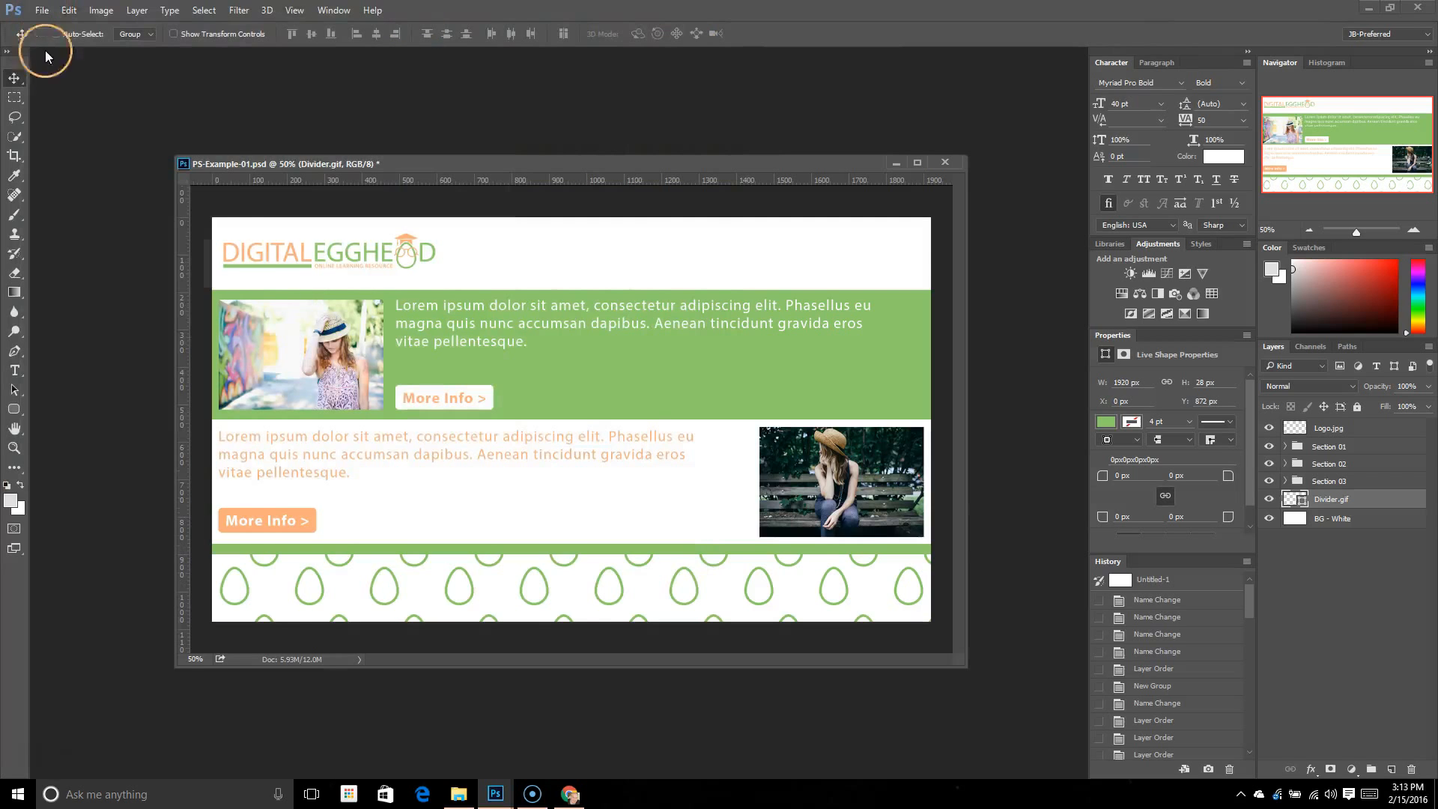
click(42, 10)
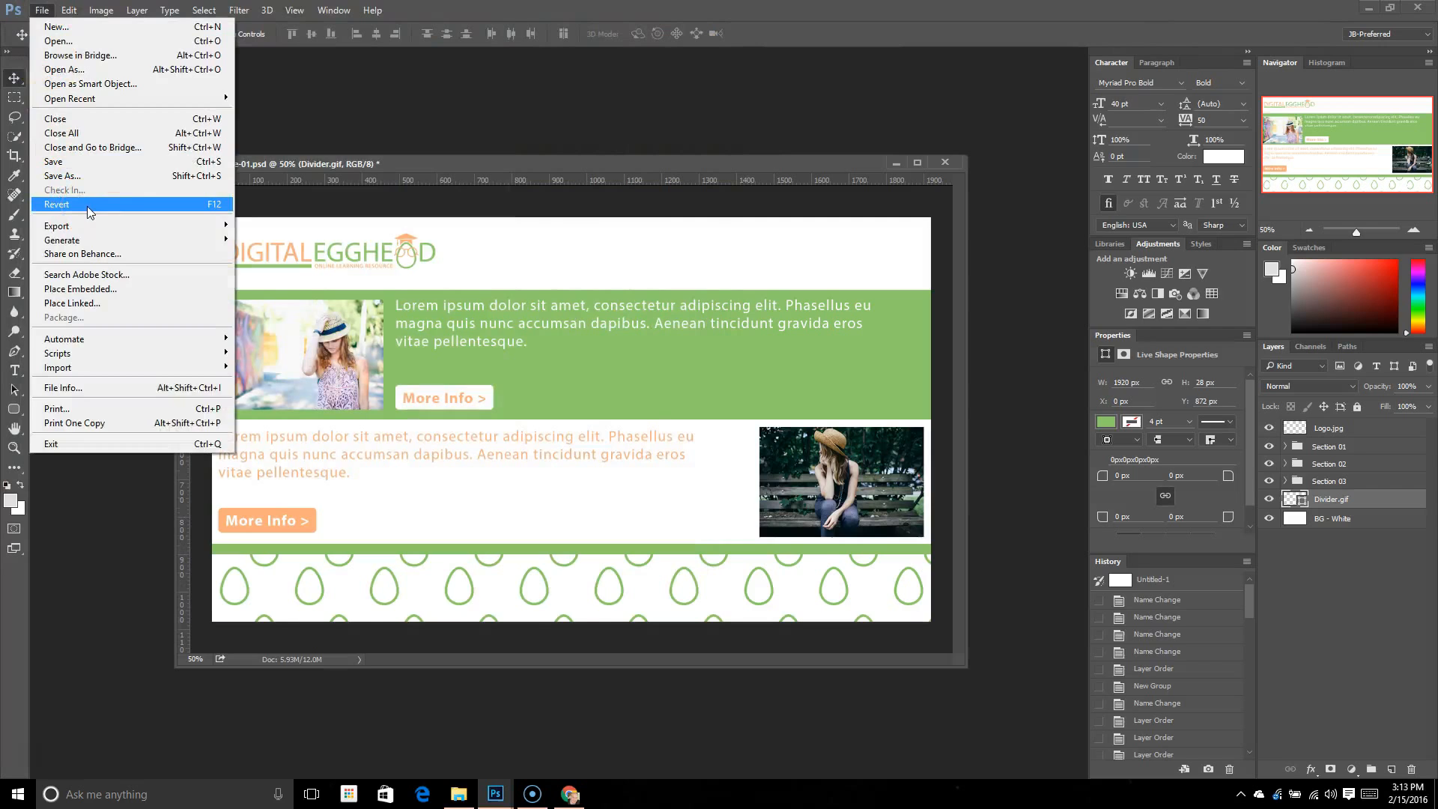
click(116, 204)
click(43, 13)
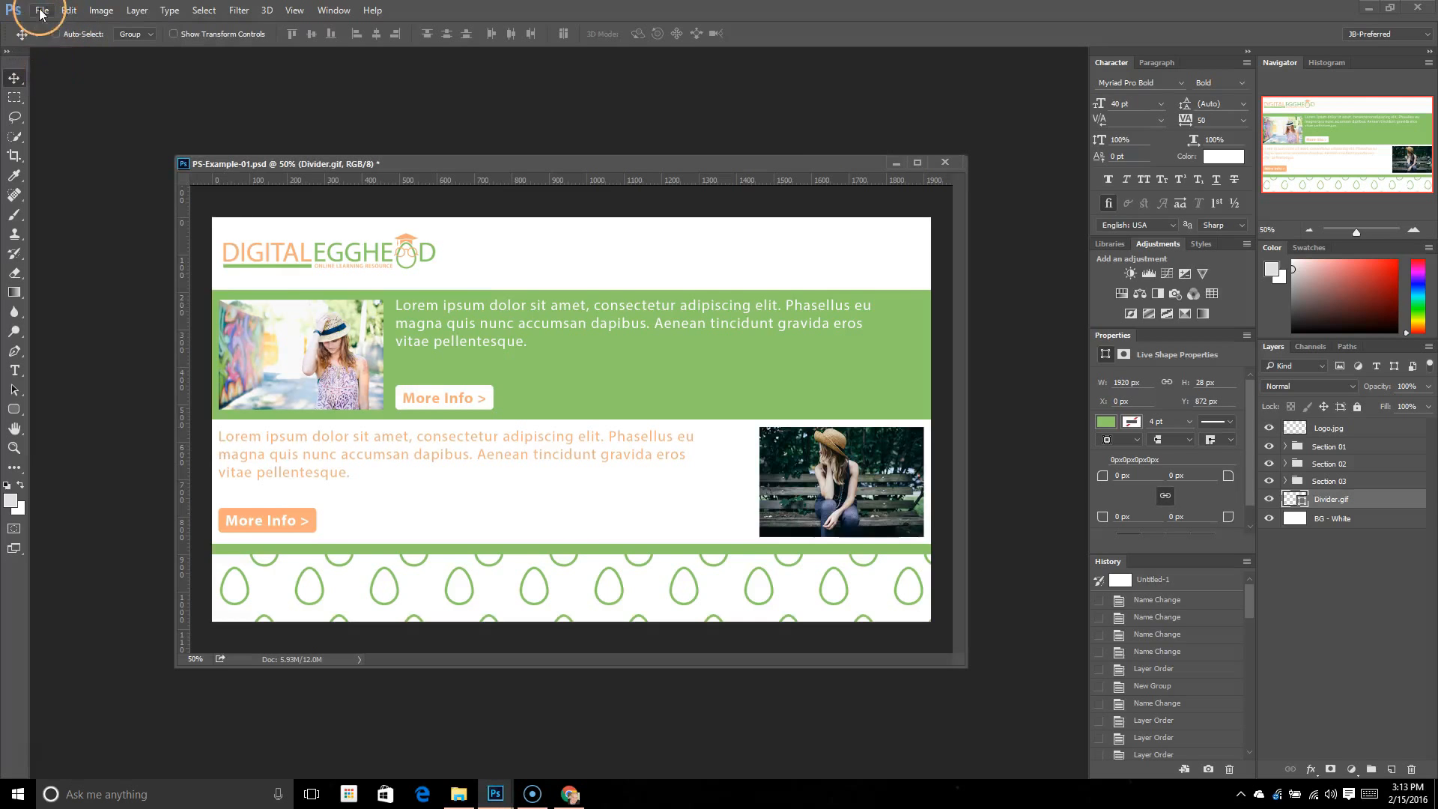
click(43, 14)
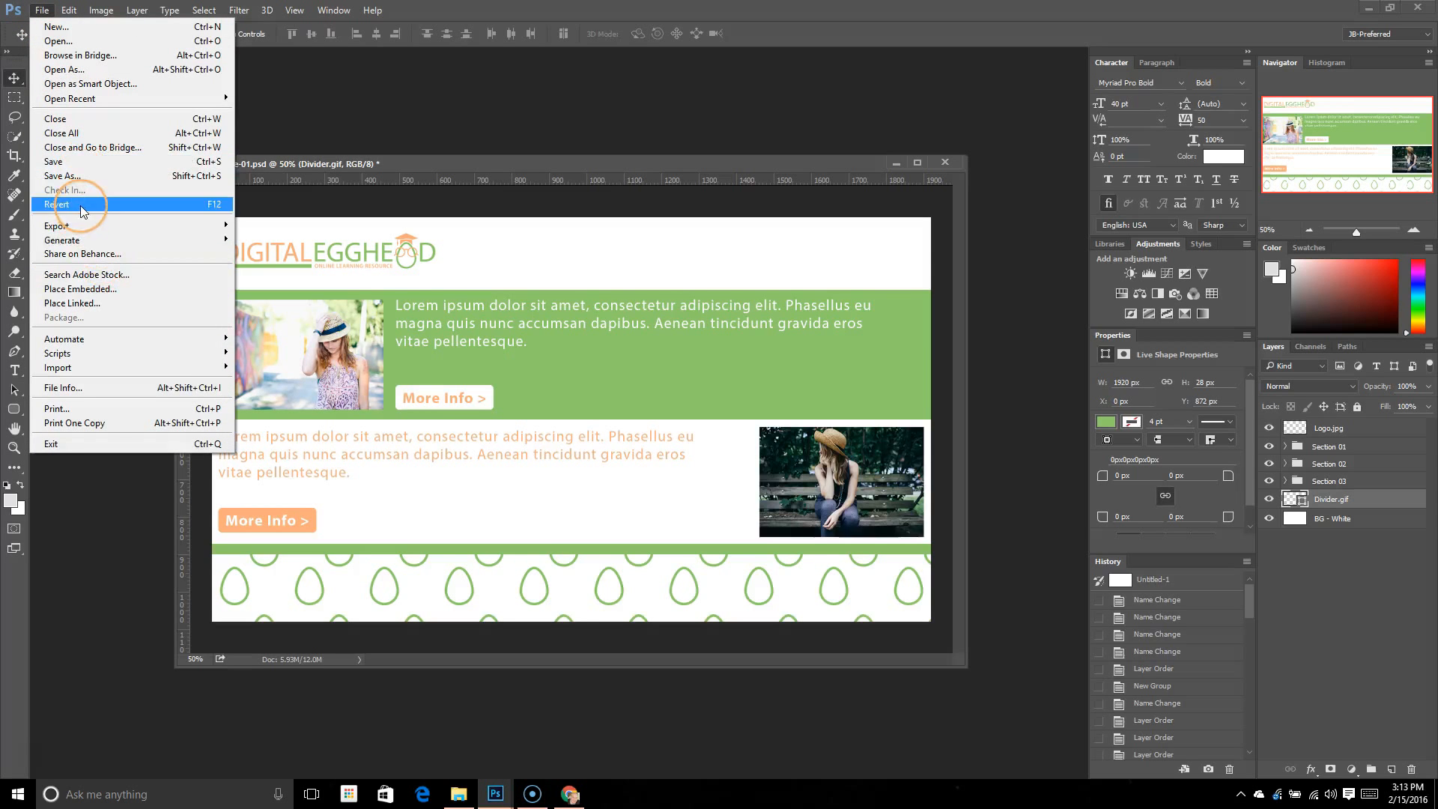
mouse_move(84, 231)
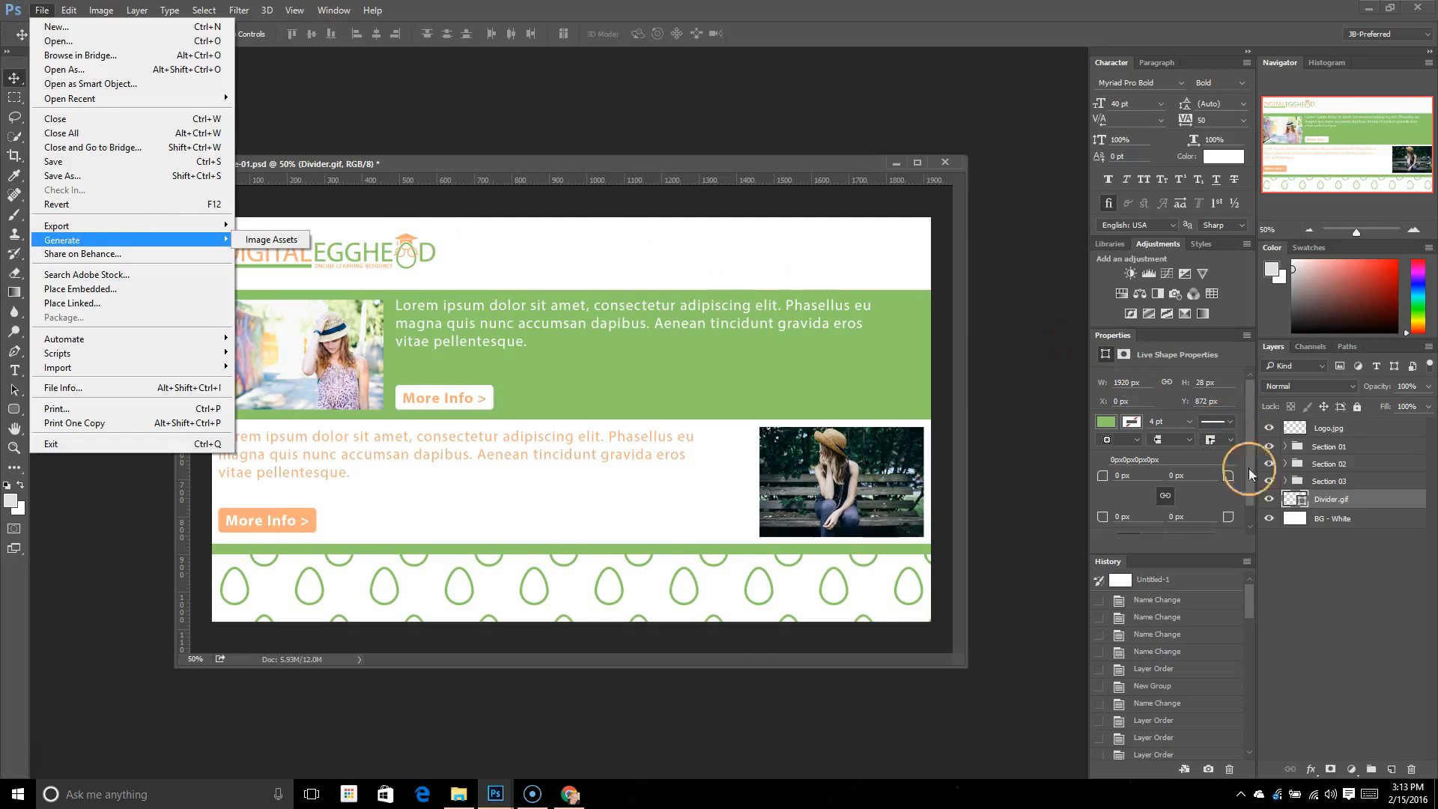
click(1321, 563)
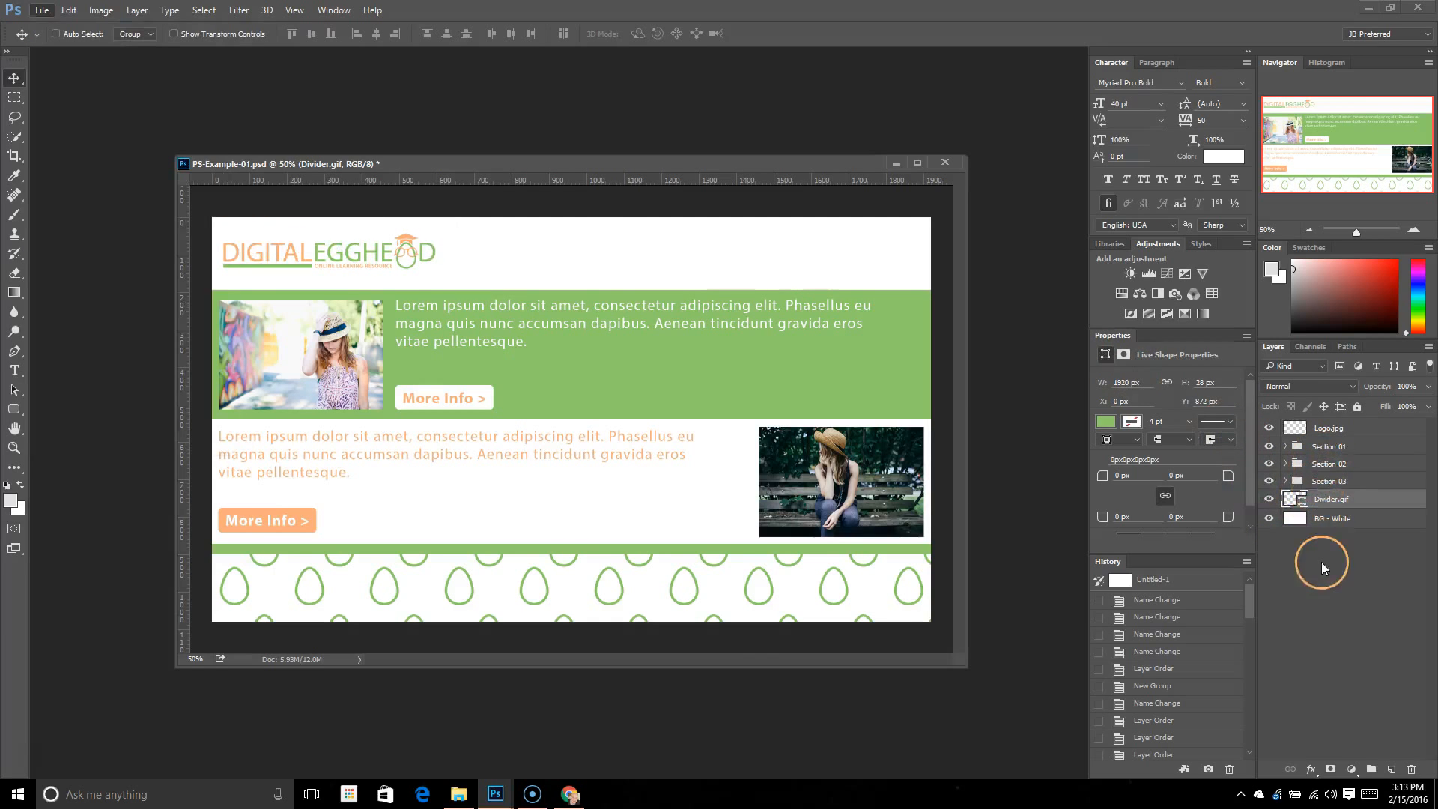
Select the Logo.jpg layer and briefly hide and show it to identify its artwork on the canvas.
click(1325, 501)
click(1330, 430)
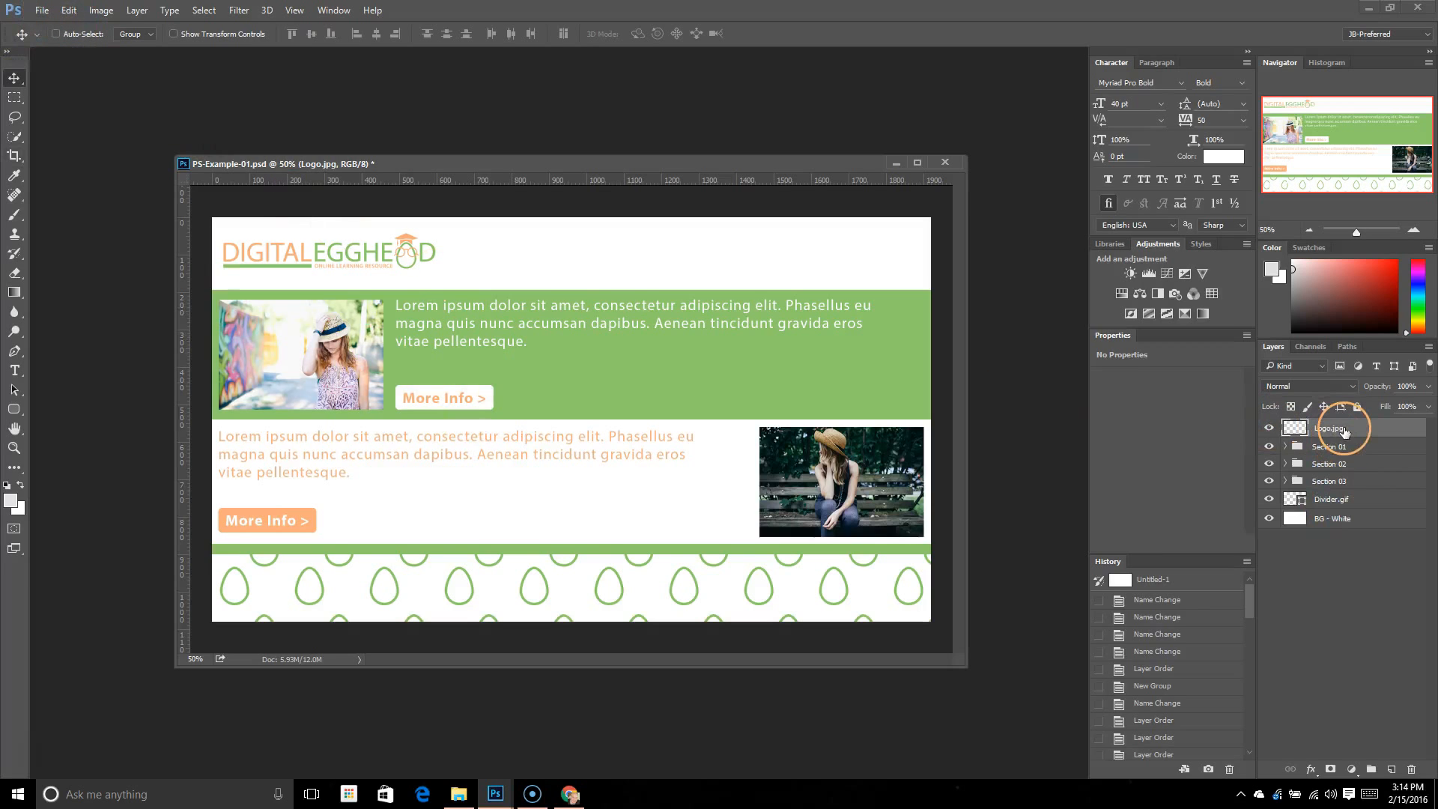
click(1267, 429)
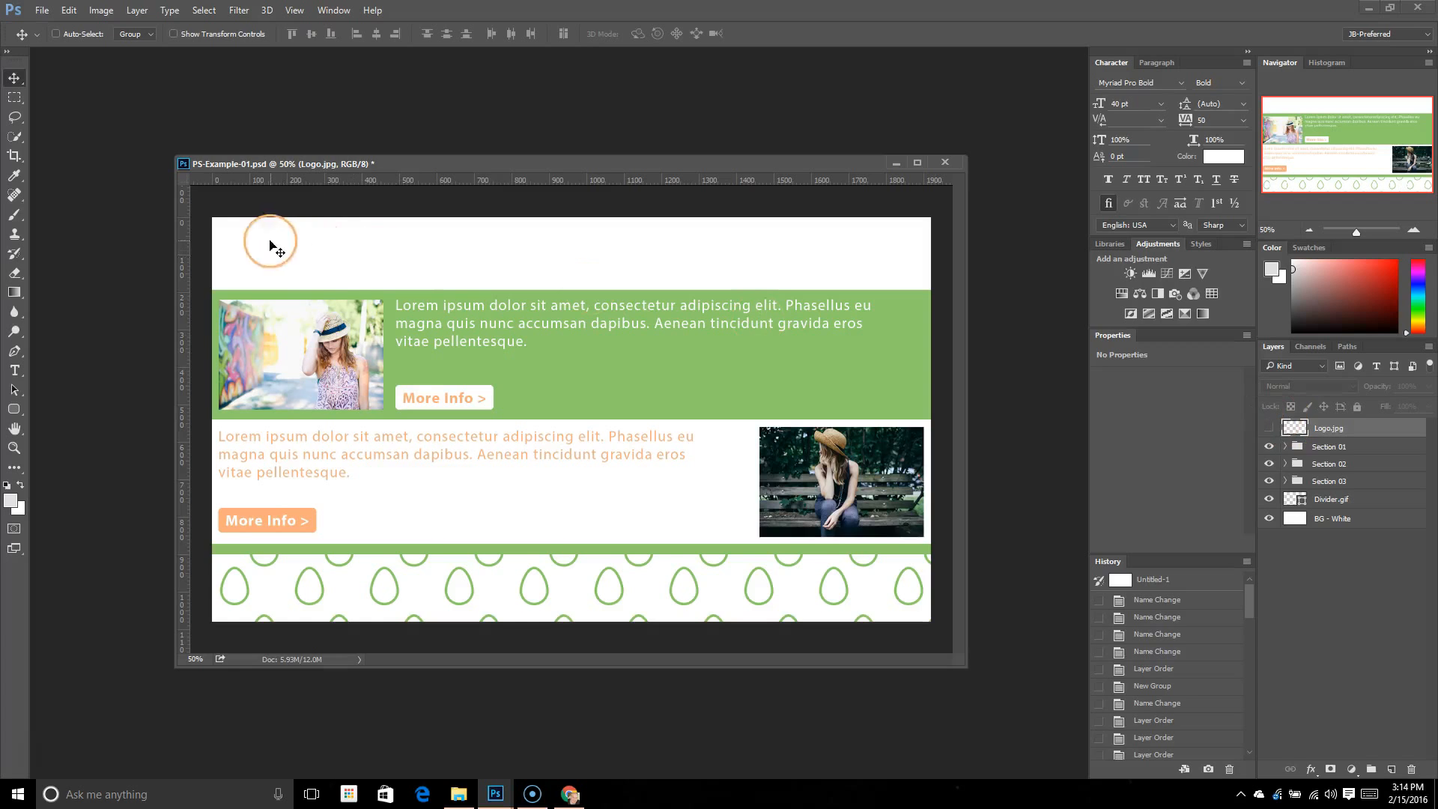
click(1267, 428)
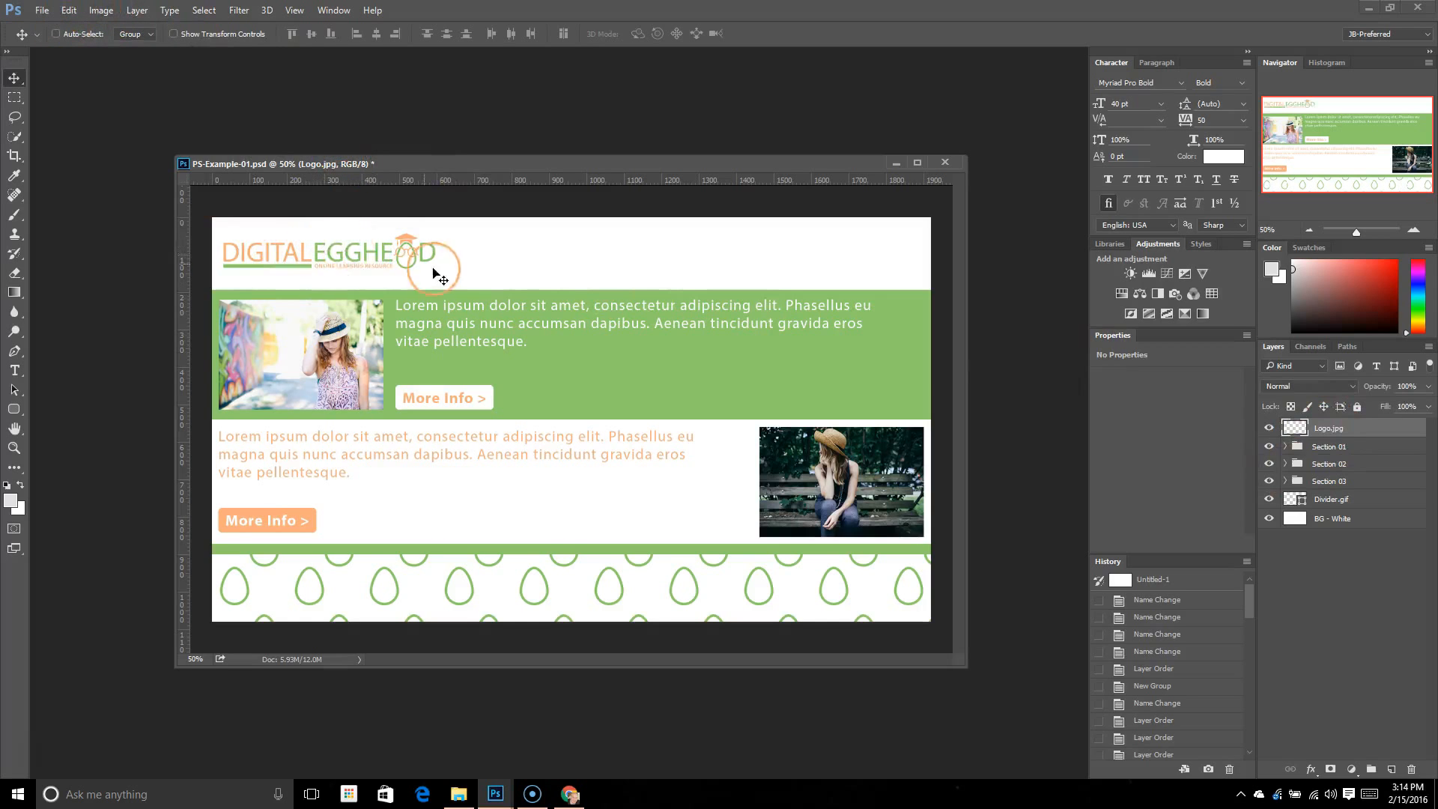
click(1323, 432)
click(78, 70)
click(44, 10)
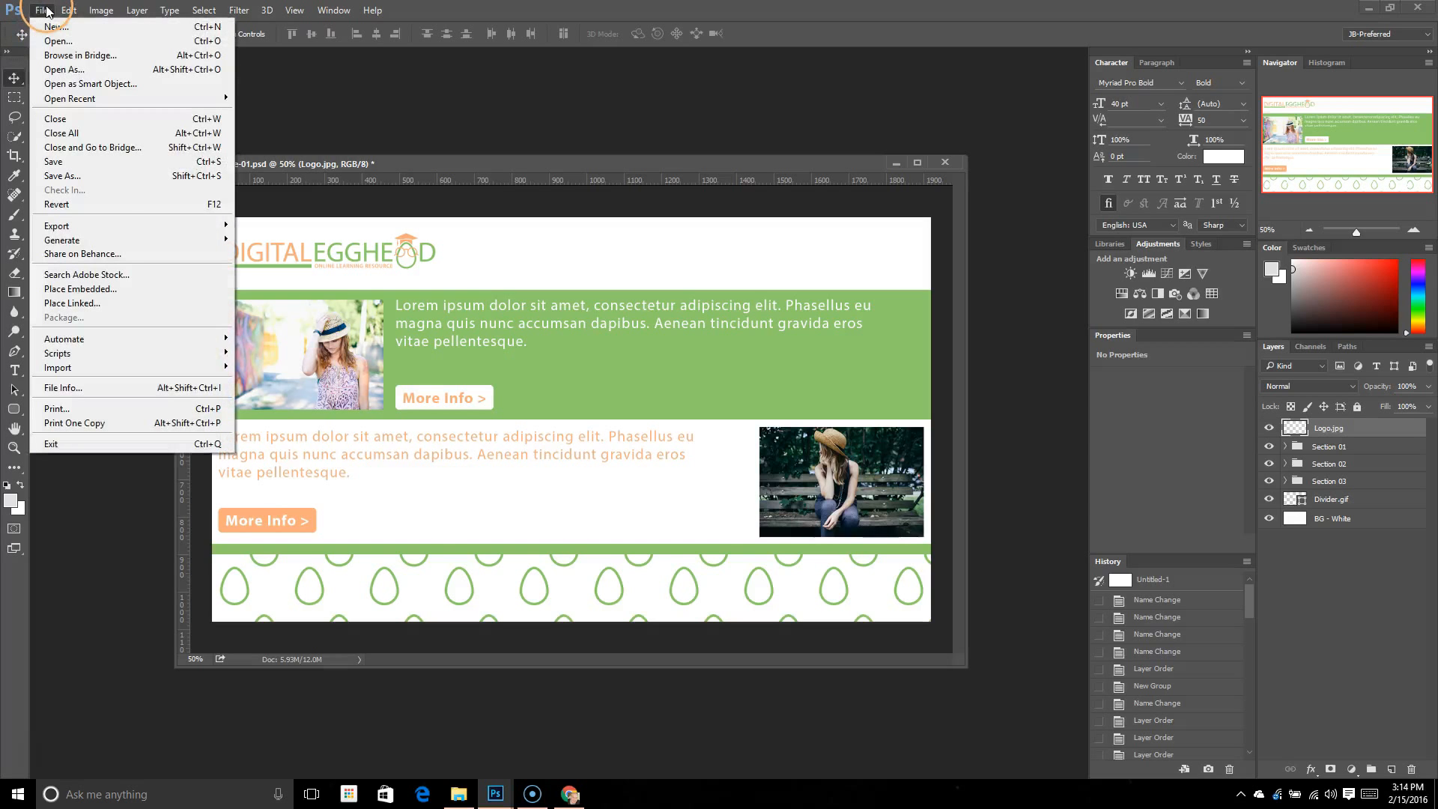
click(122, 240)
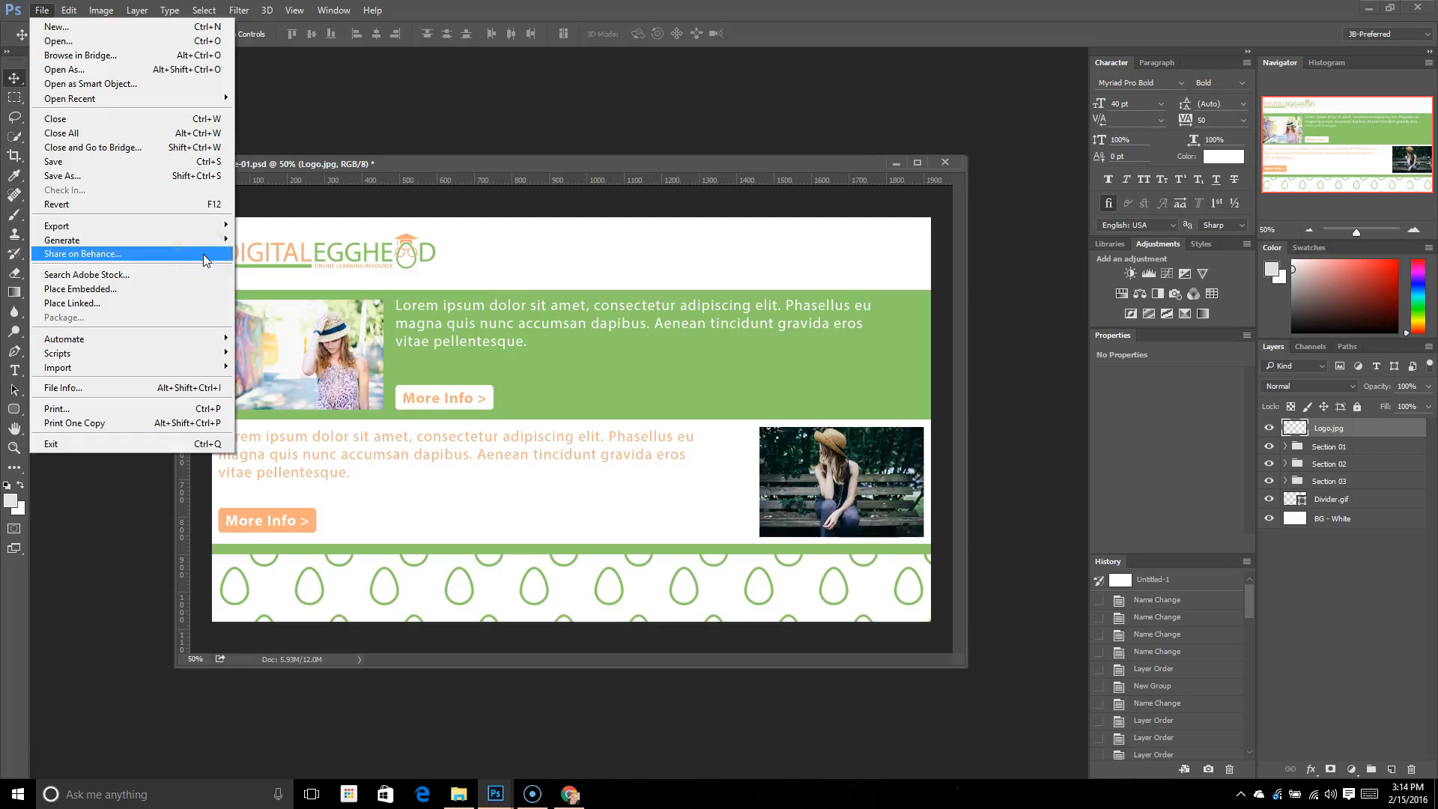
click(217, 648)
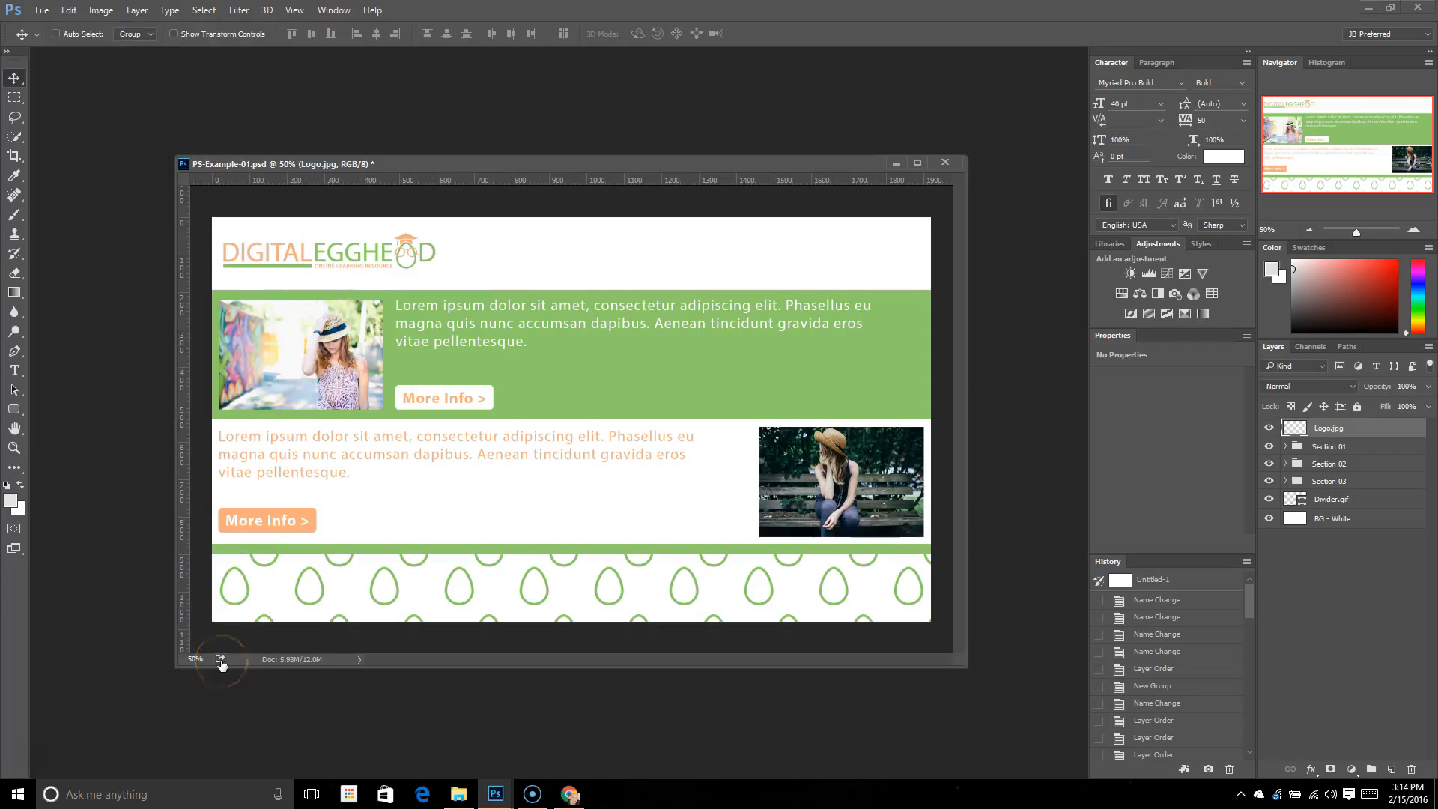
click(45, 10)
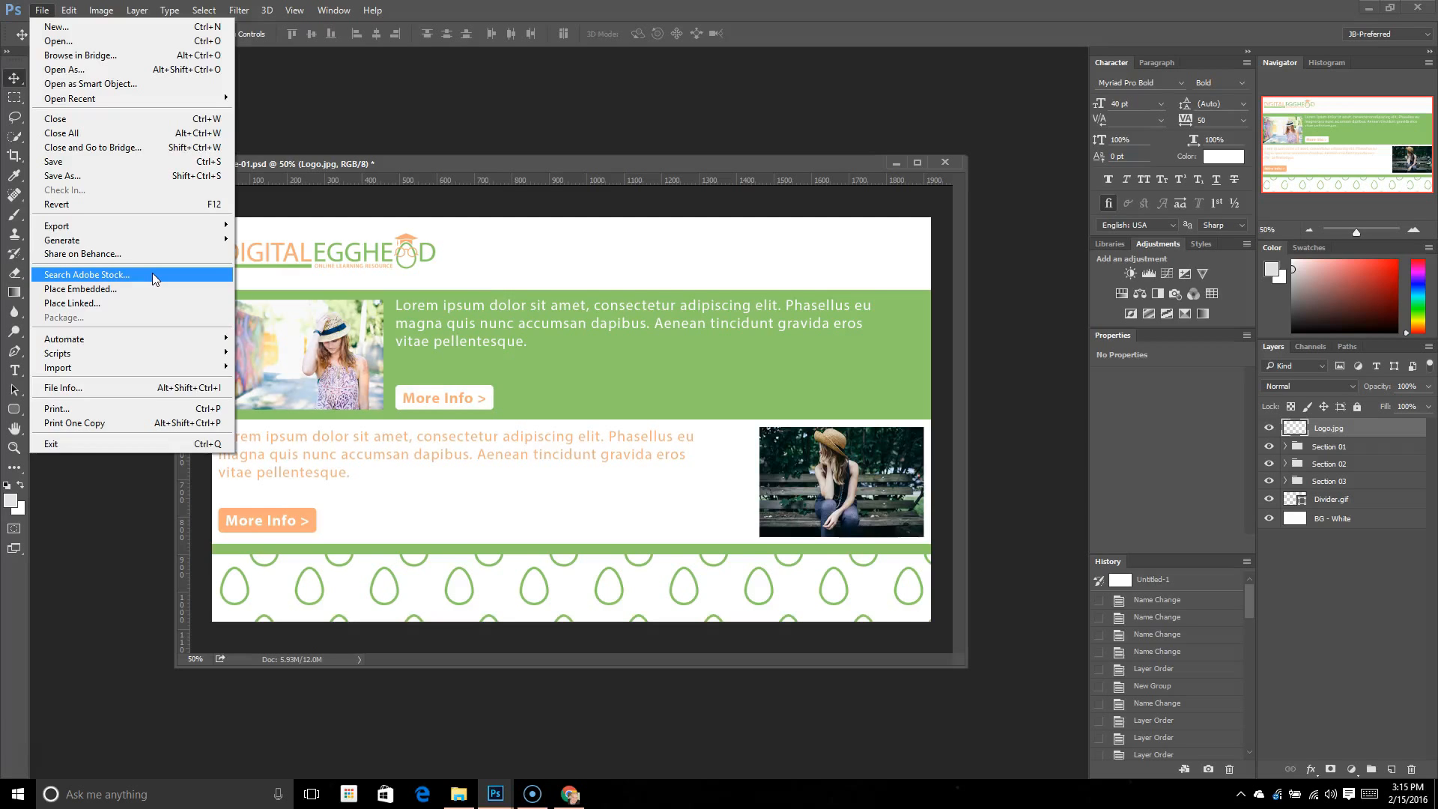
click(151, 288)
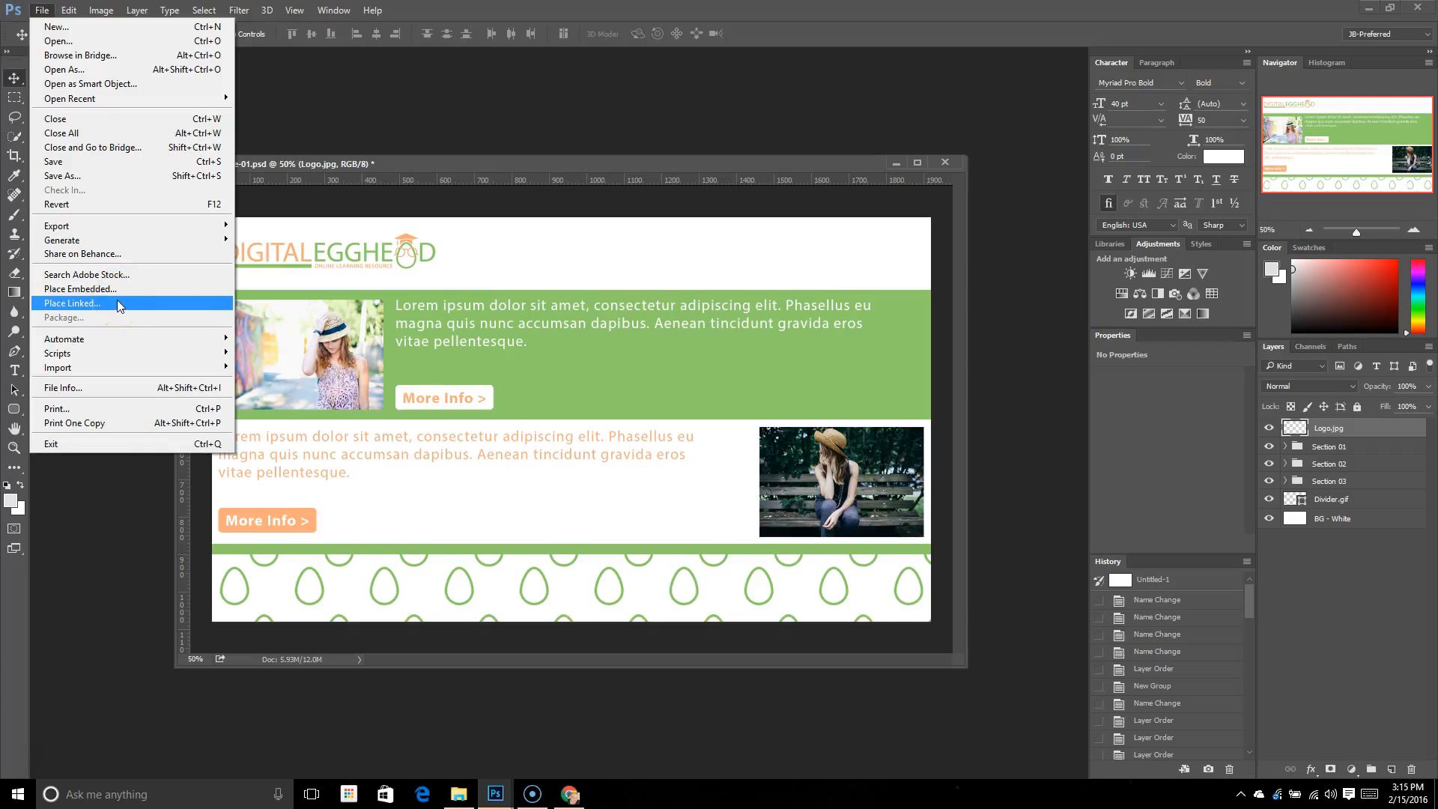
click(145, 303)
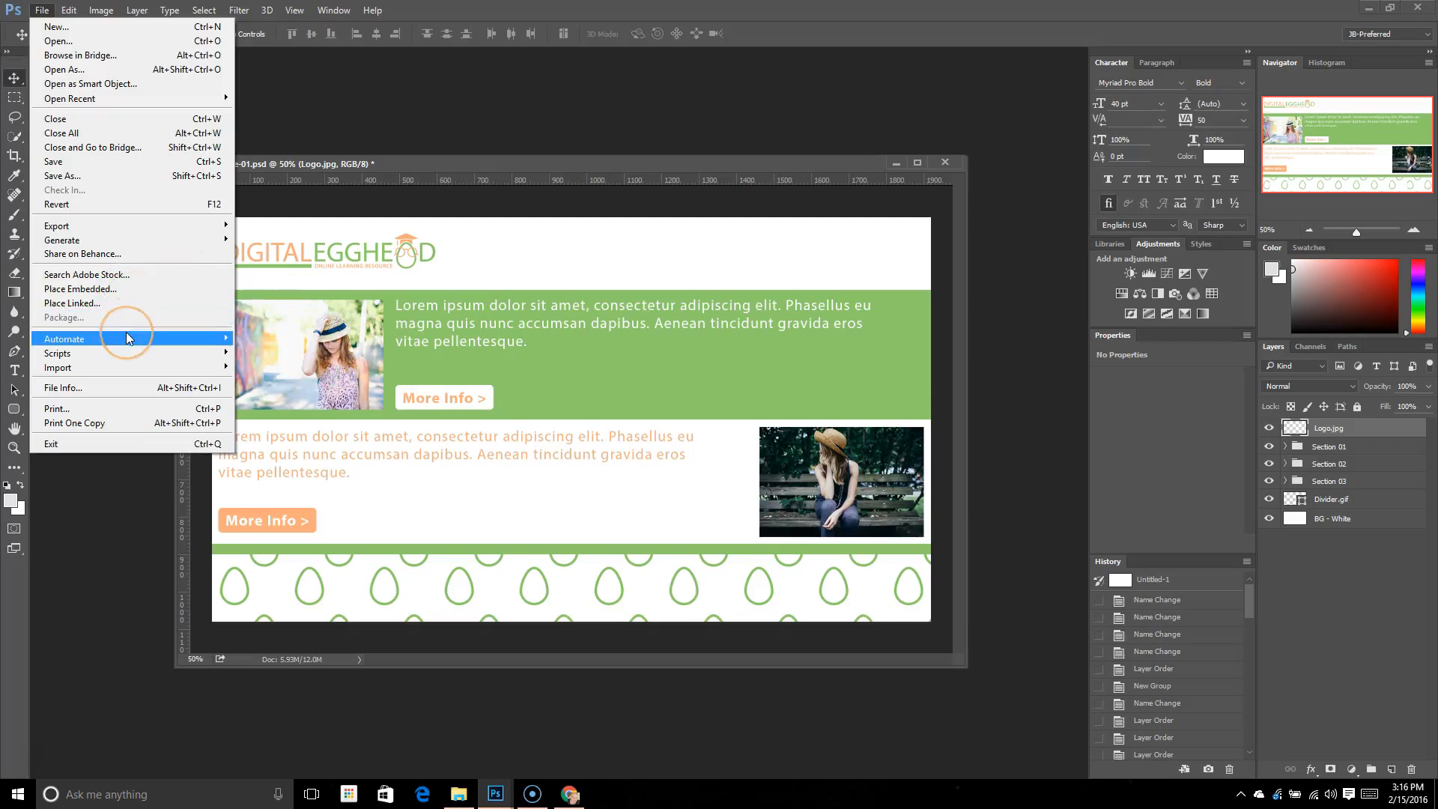
Review the Automate, Scripts and Import commands, including Photomerge, Image Processor and Video Frames to Layers.
mouse_move(126, 335)
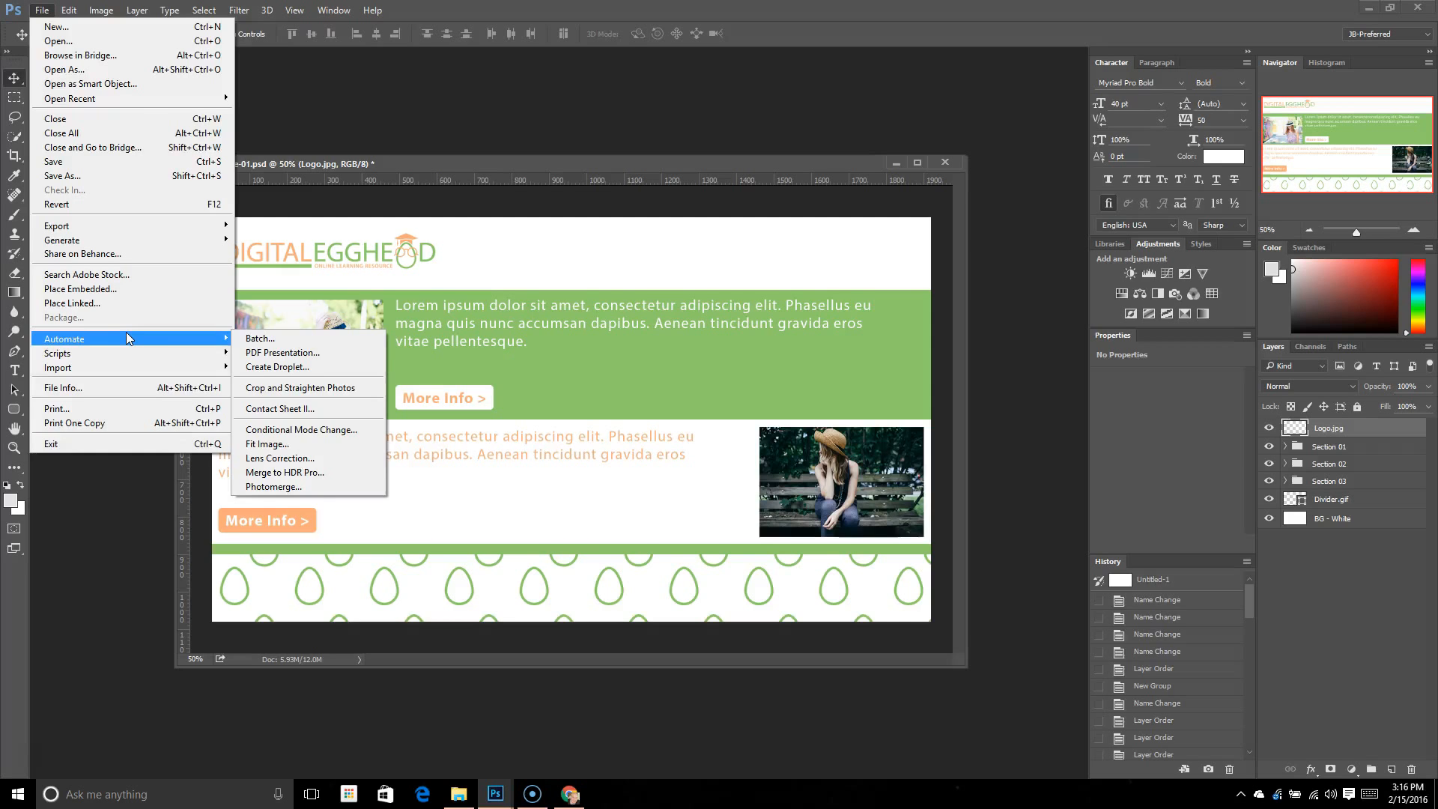
click(125, 333)
click(285, 488)
click(173, 336)
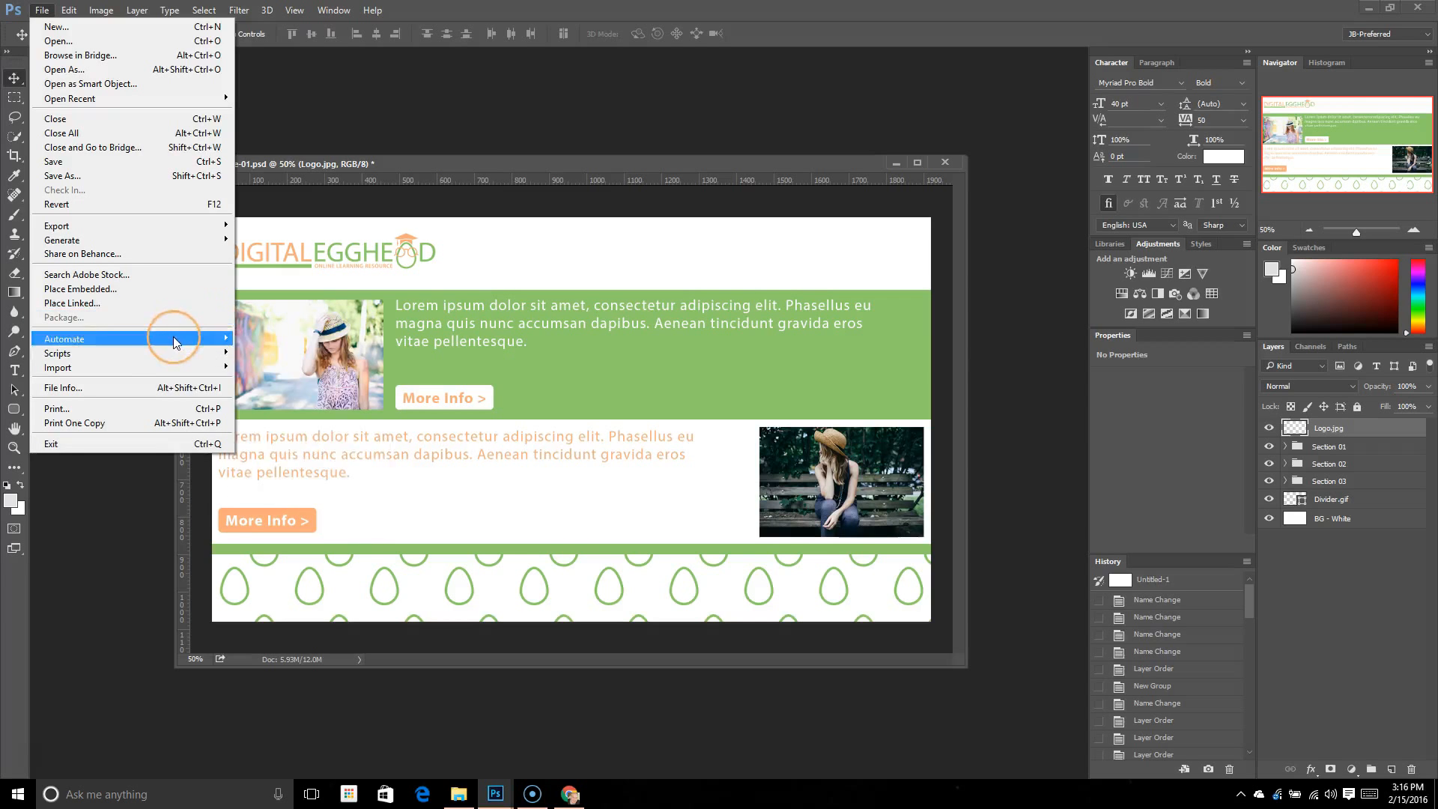
click(166, 352)
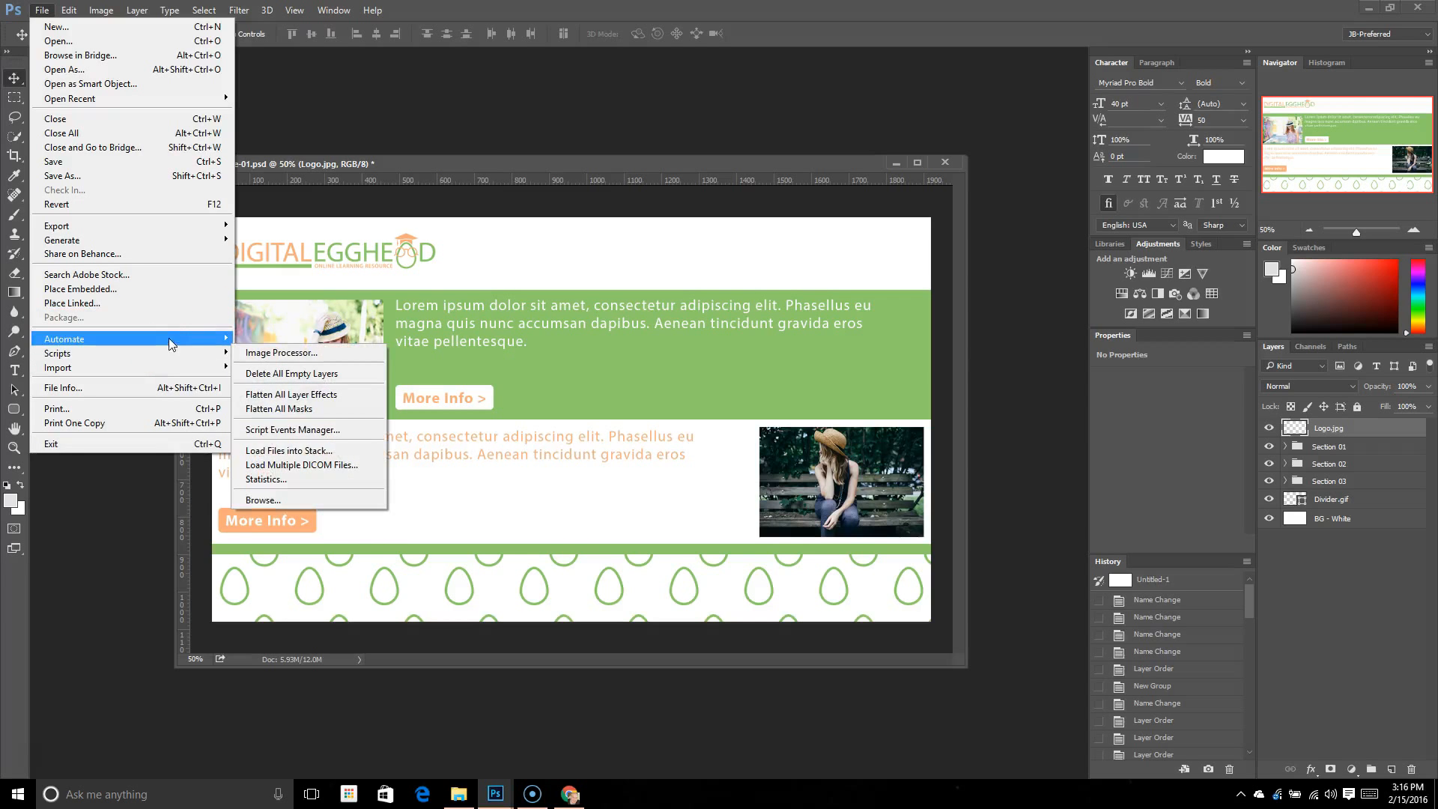
mouse_move(169, 337)
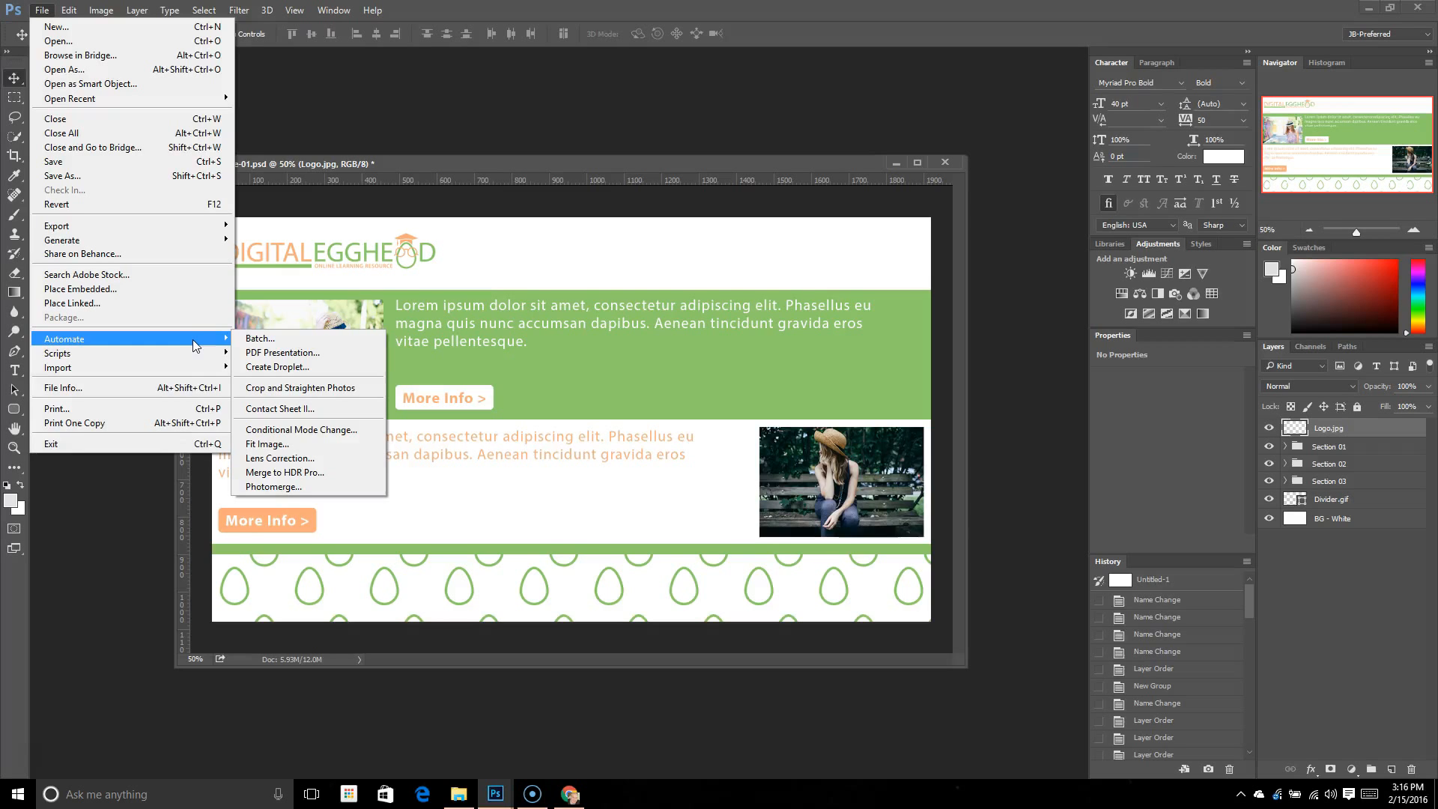
click(164, 364)
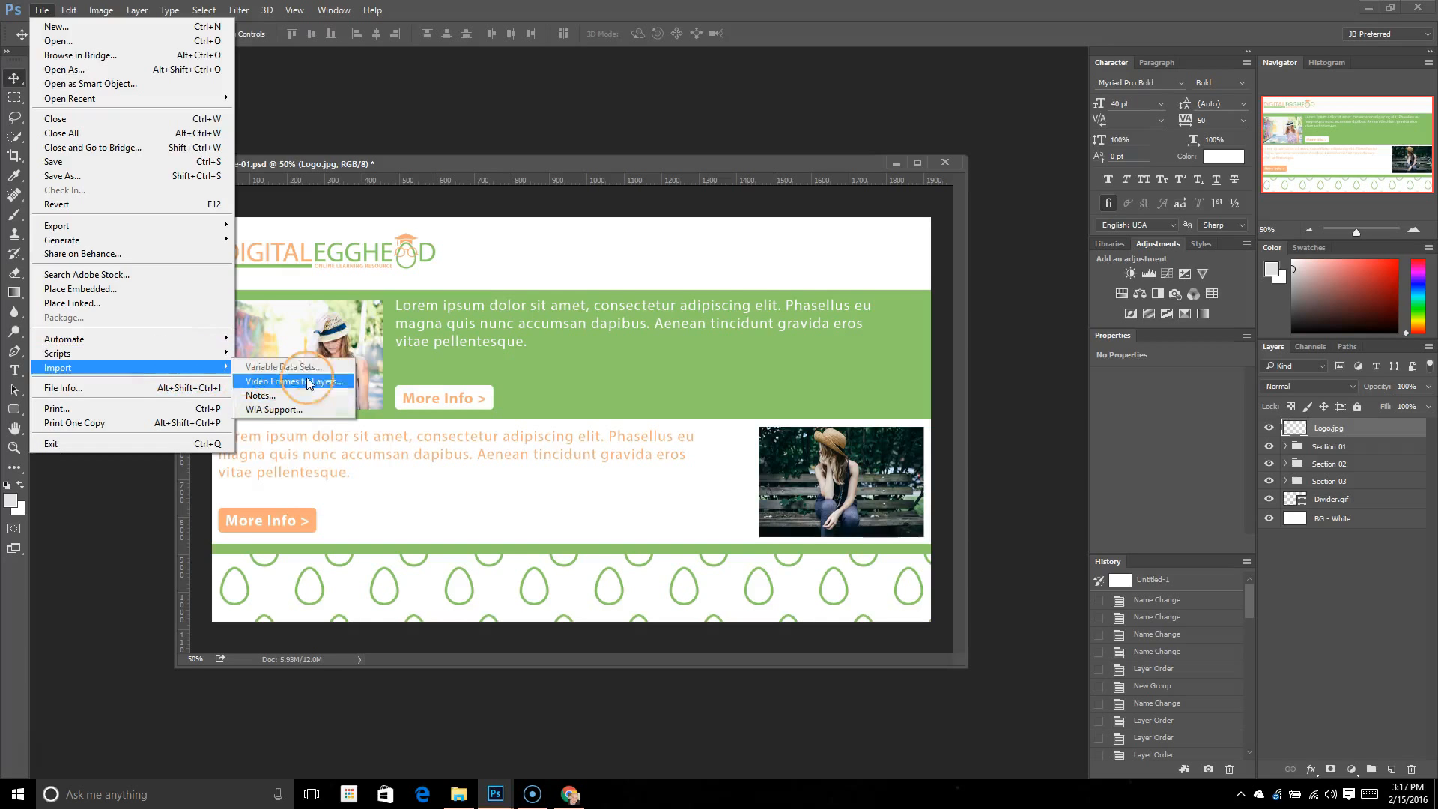
click(280, 382)
Look through the File Info metadata categories of PS-Example-01.psd, including Basic, Camera Data, Origin and IPTC, and leave without changes.
click(136, 388)
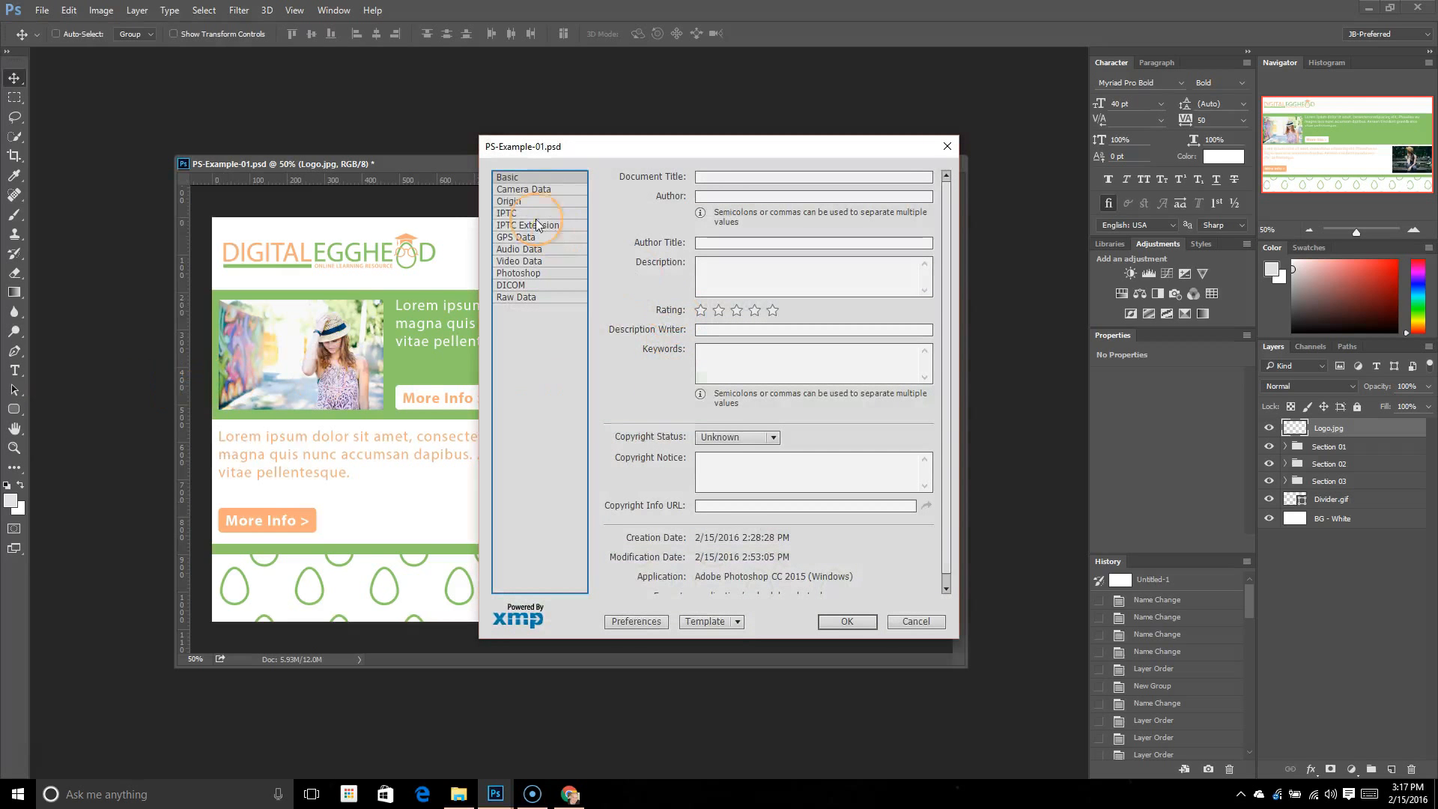
click(521, 192)
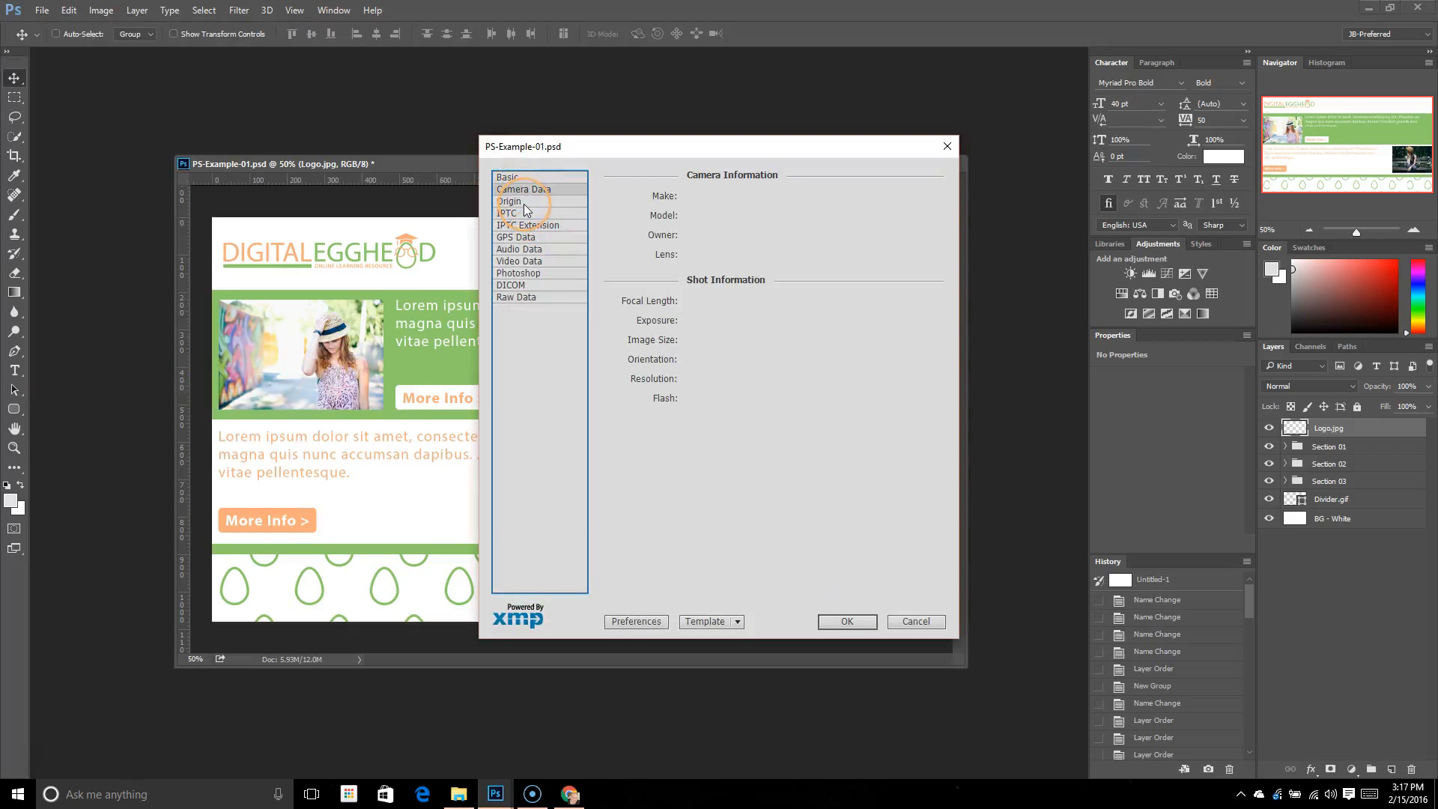
click(524, 204)
click(525, 214)
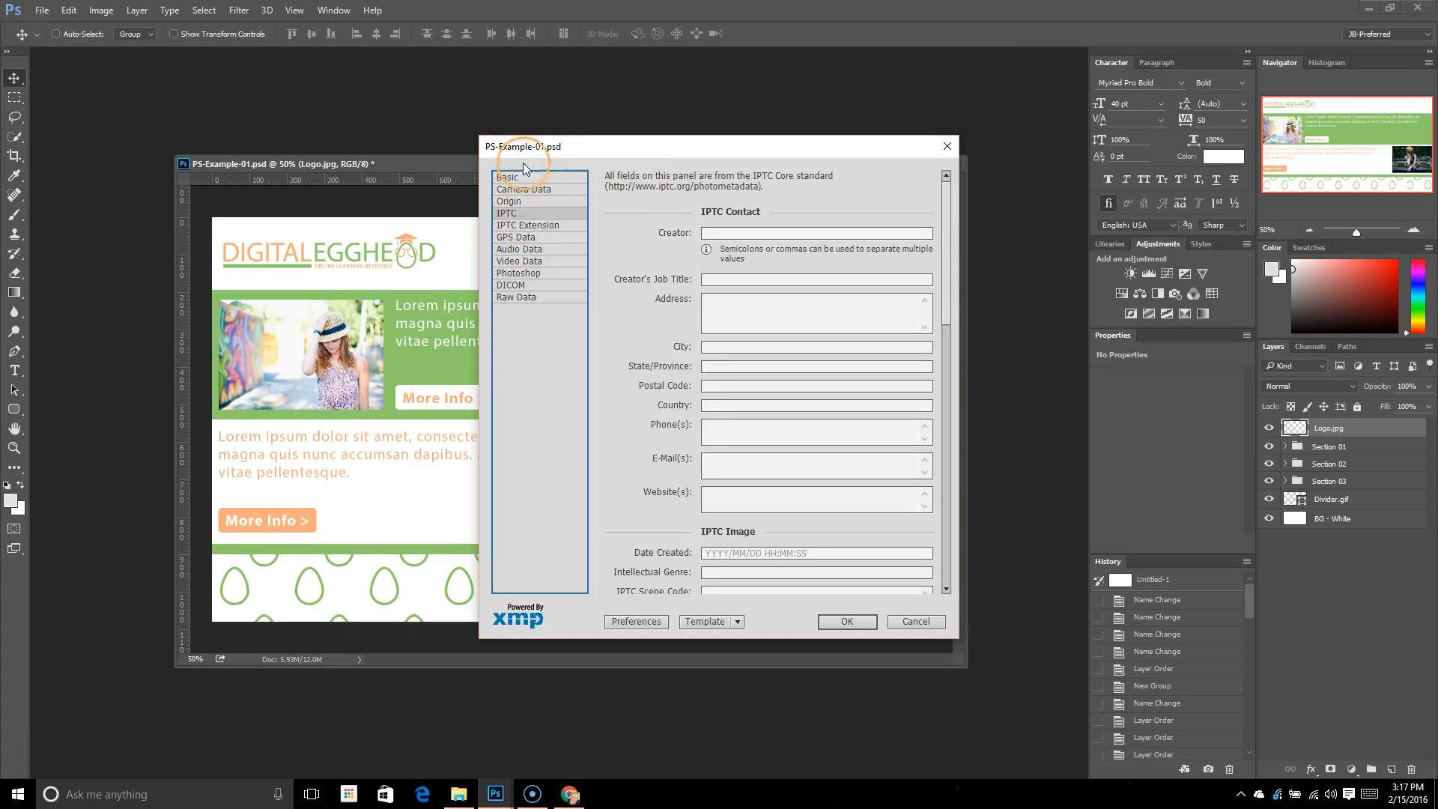
click(533, 177)
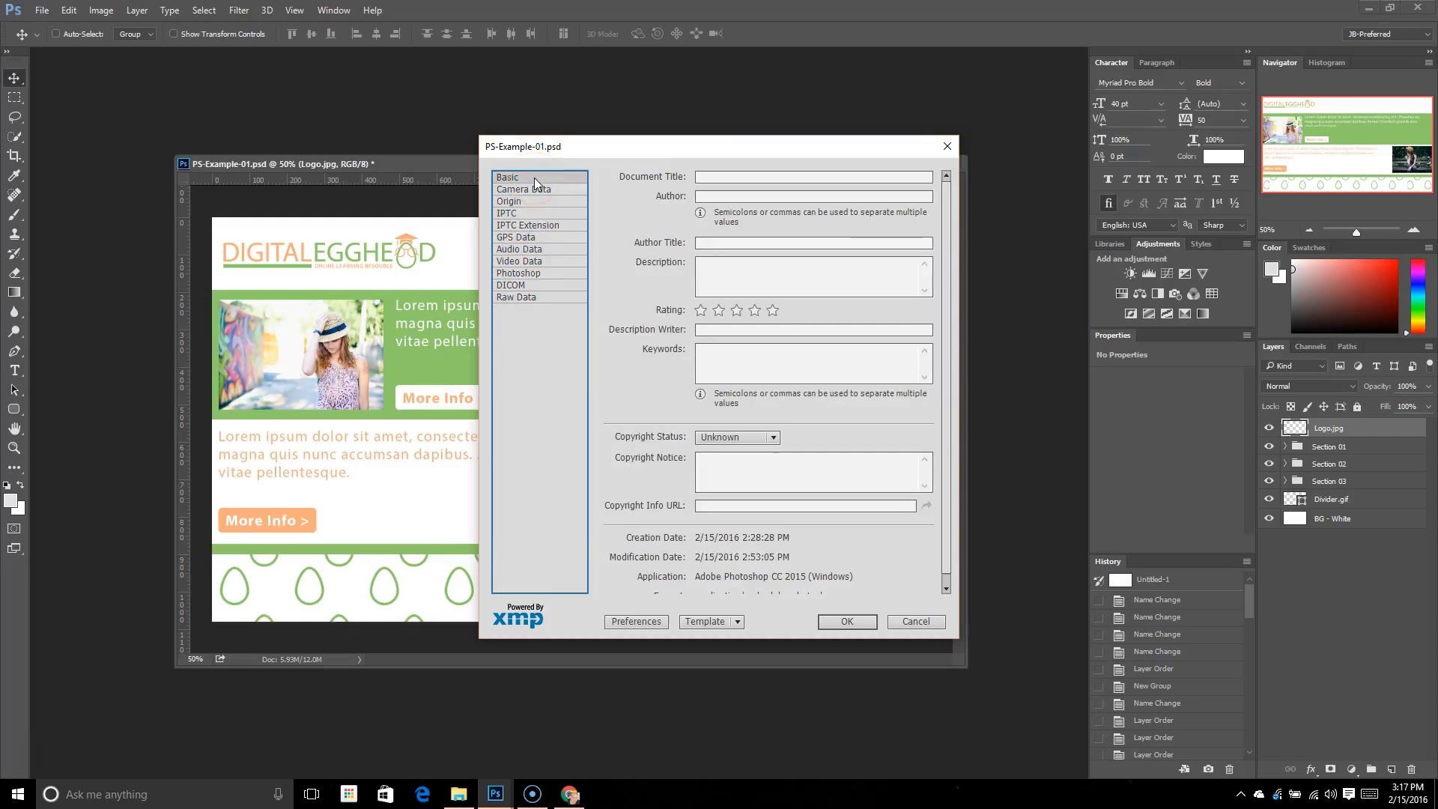
click(525, 190)
click(546, 178)
click(507, 169)
click(542, 191)
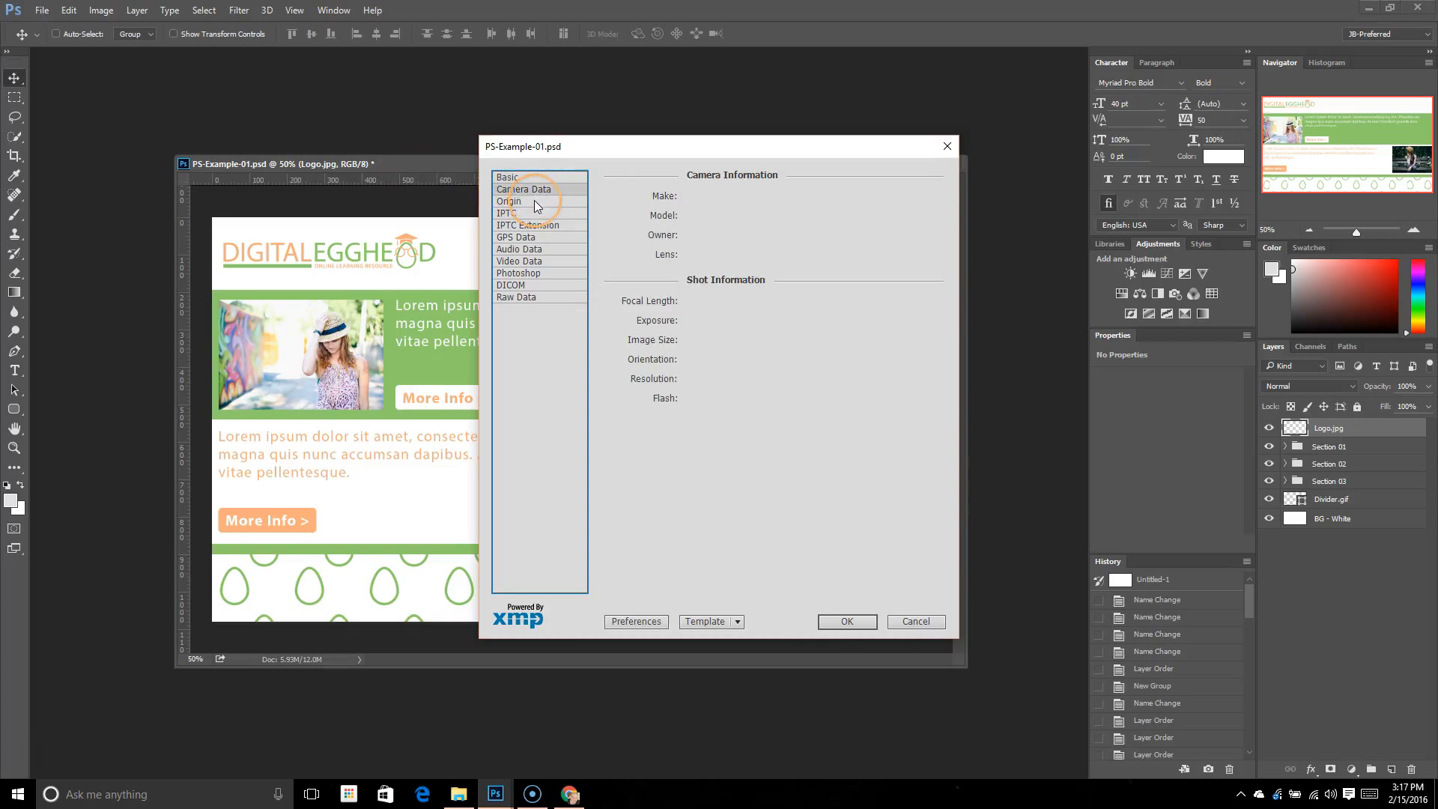
click(539, 202)
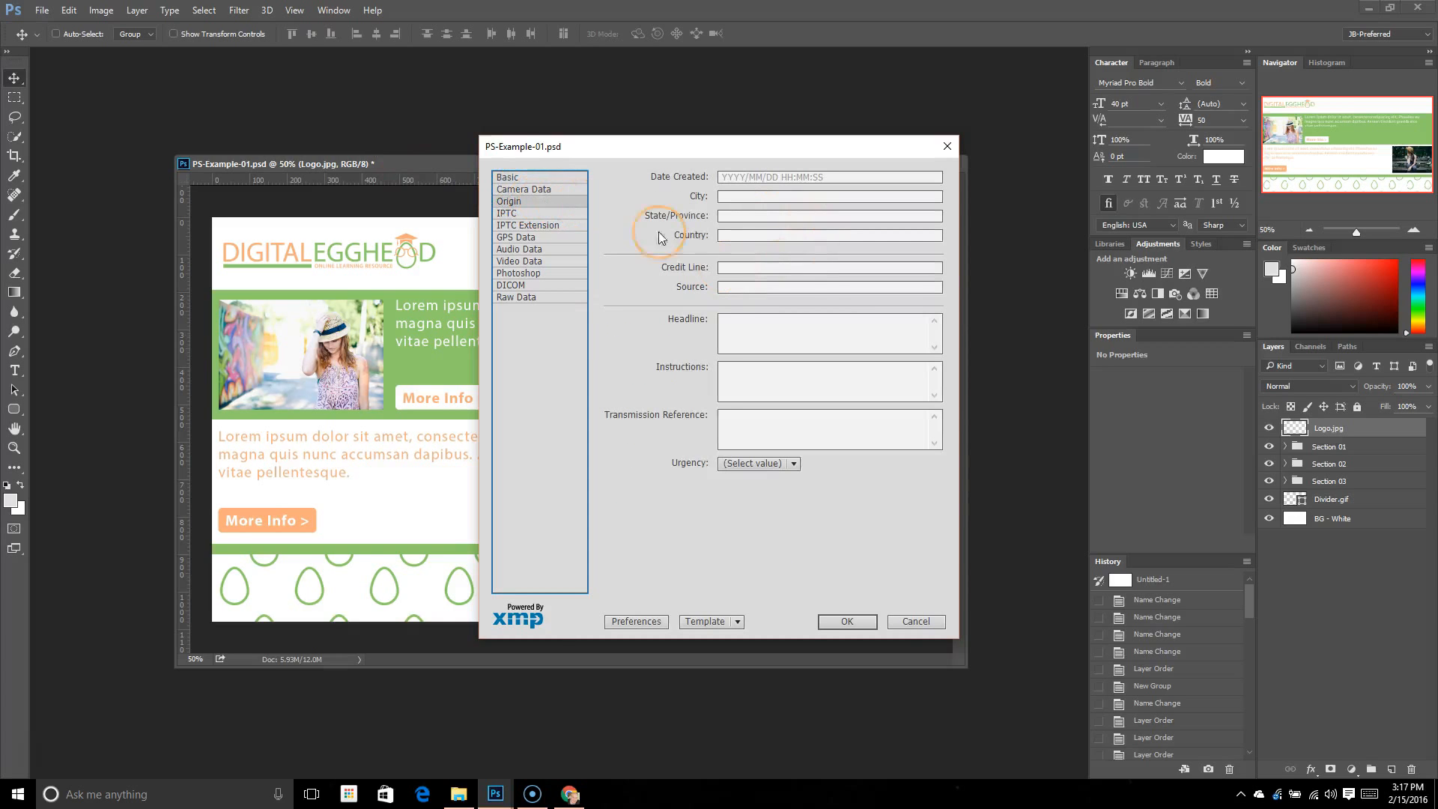
click(922, 620)
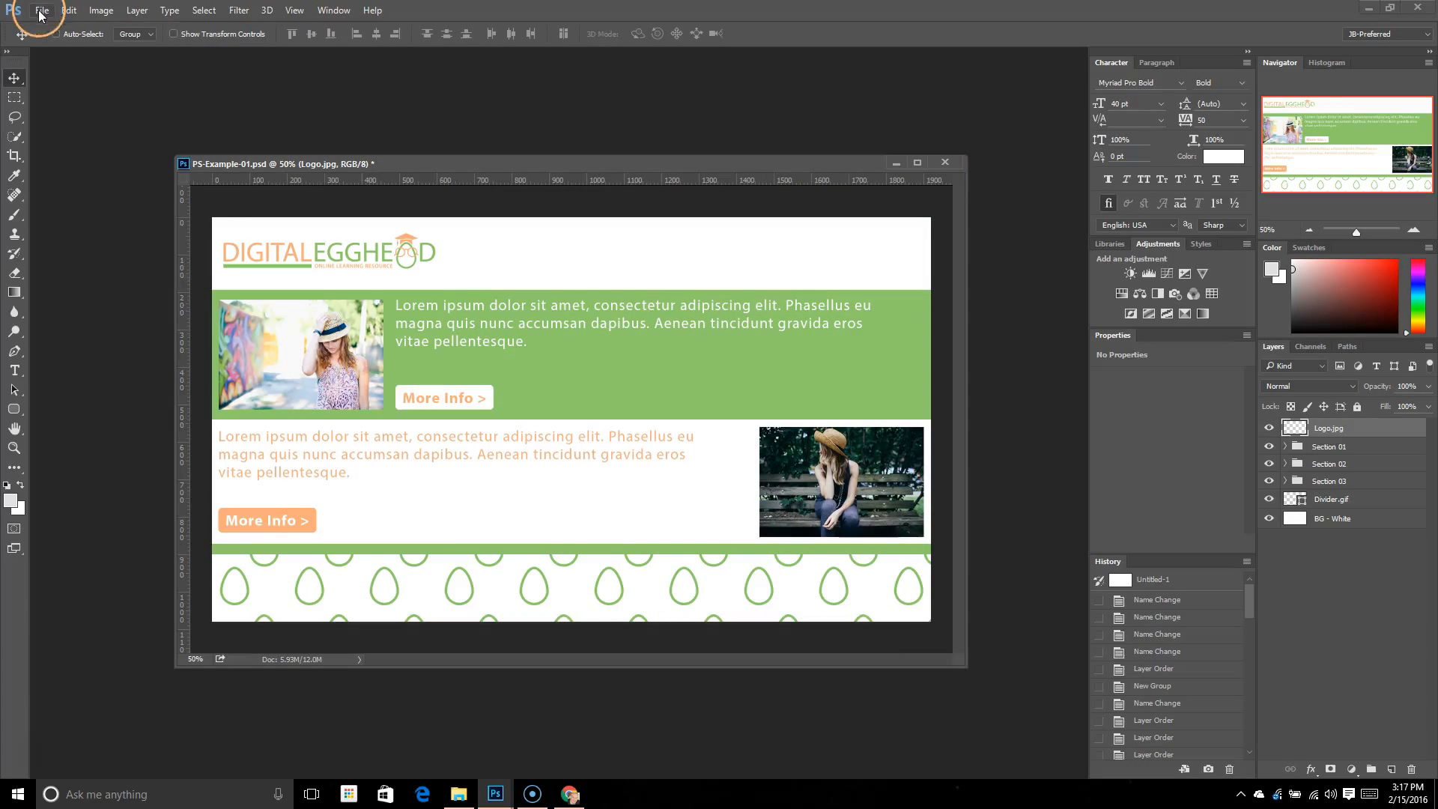
Review the print settings for PS-Example-01.psd, including the color handling options, and leave without printing.
click(41, 11)
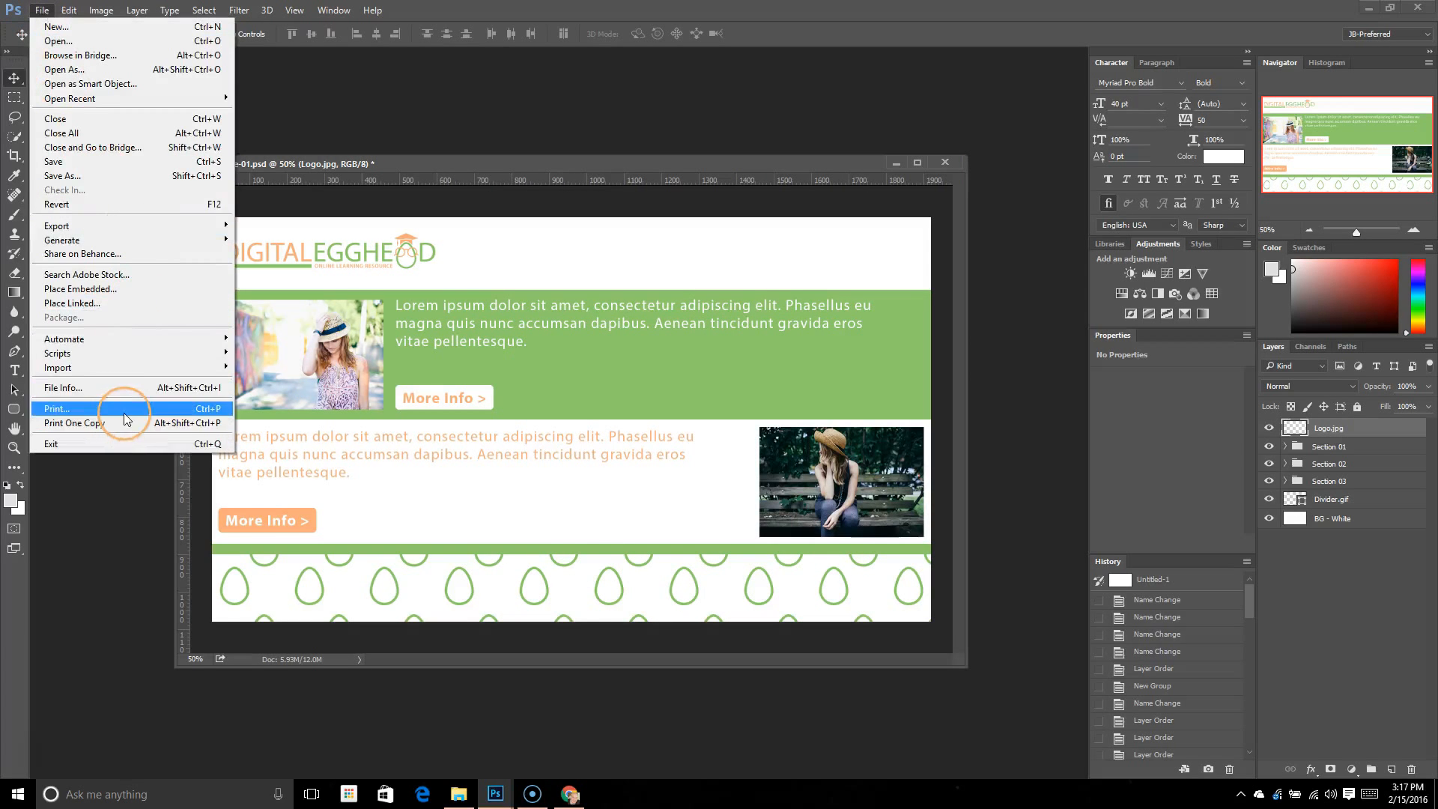
key(Escape)
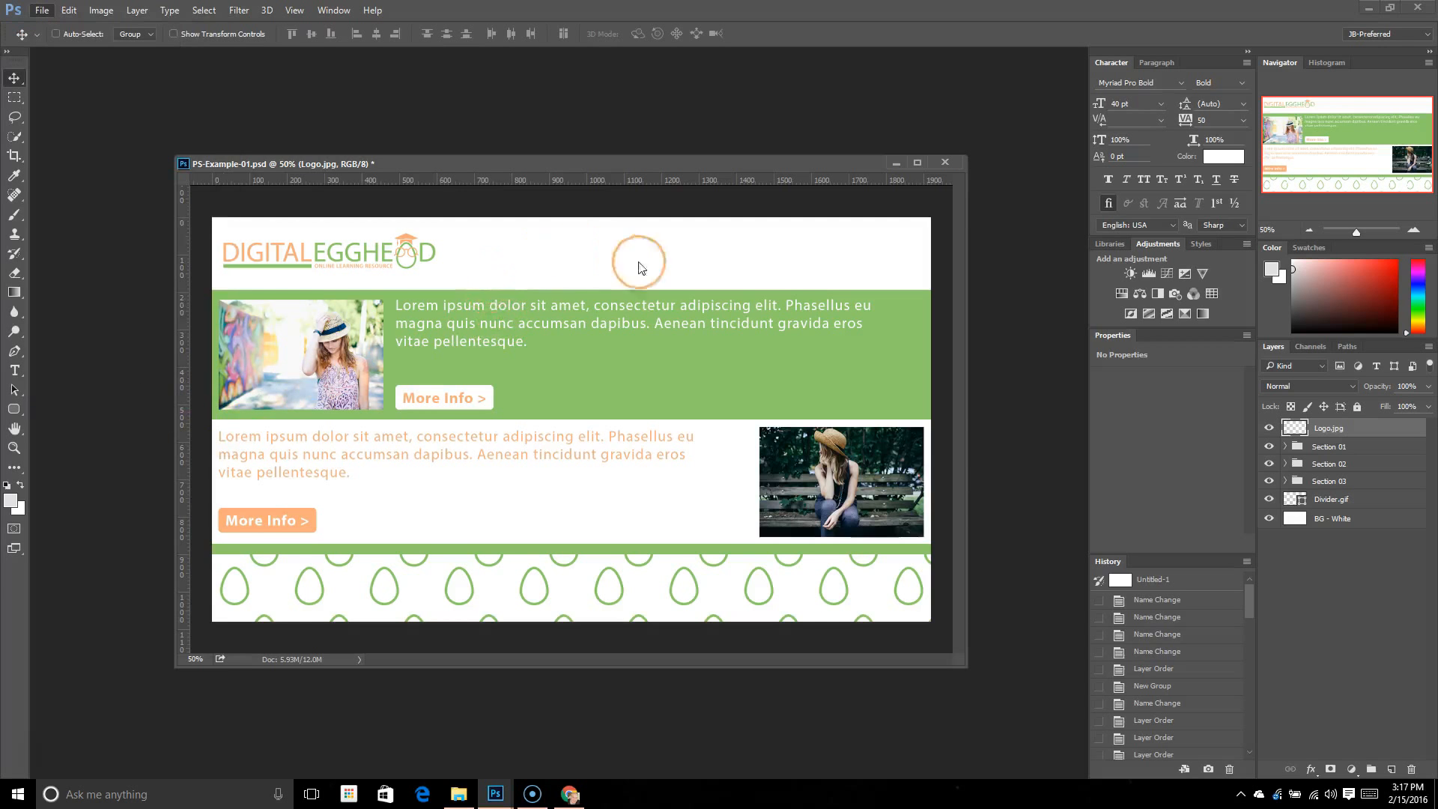
drag(1076, 206, 1076, 239)
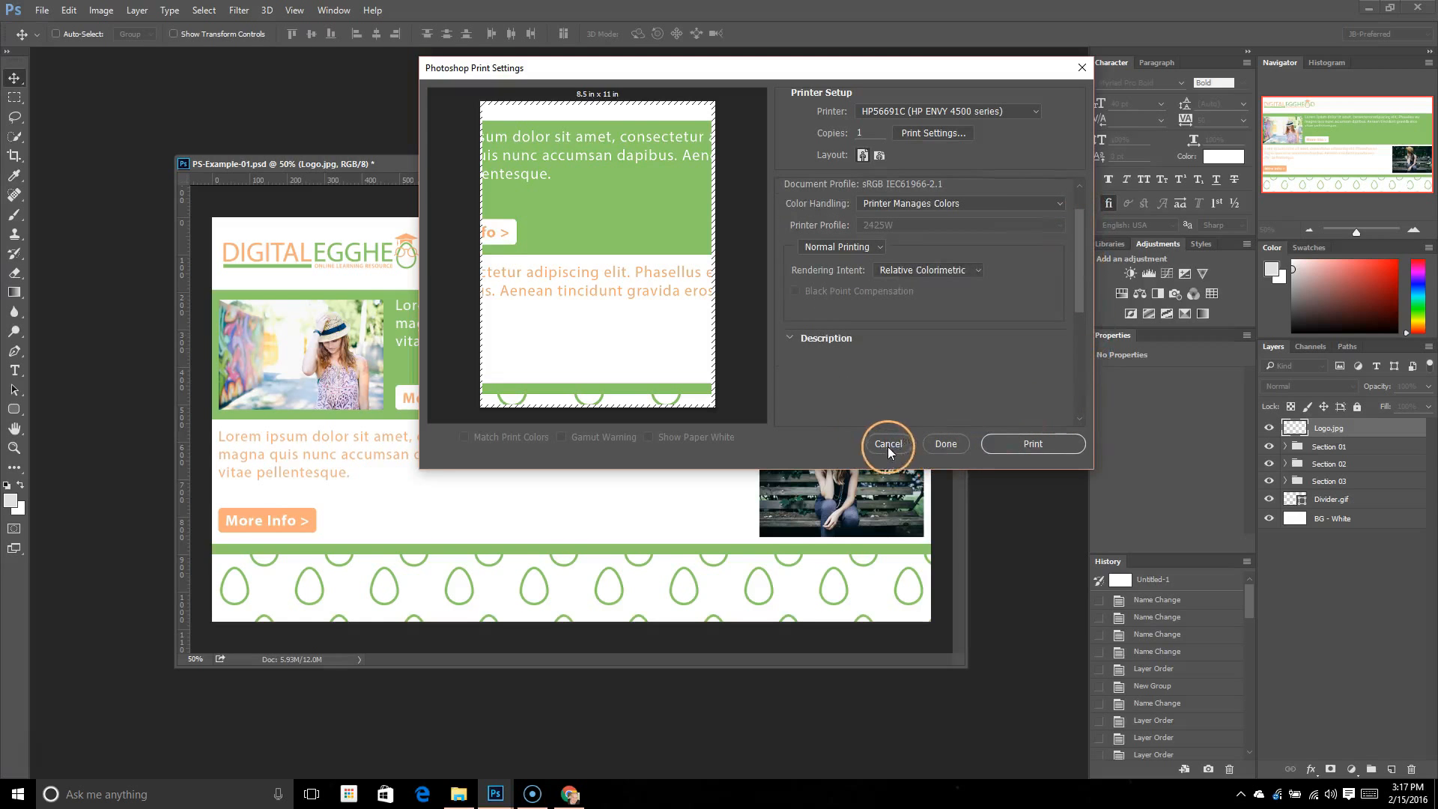
click(941, 447)
Review the remaining file commands, Print One Copy and Exit, and keep the document open.
click(42, 10)
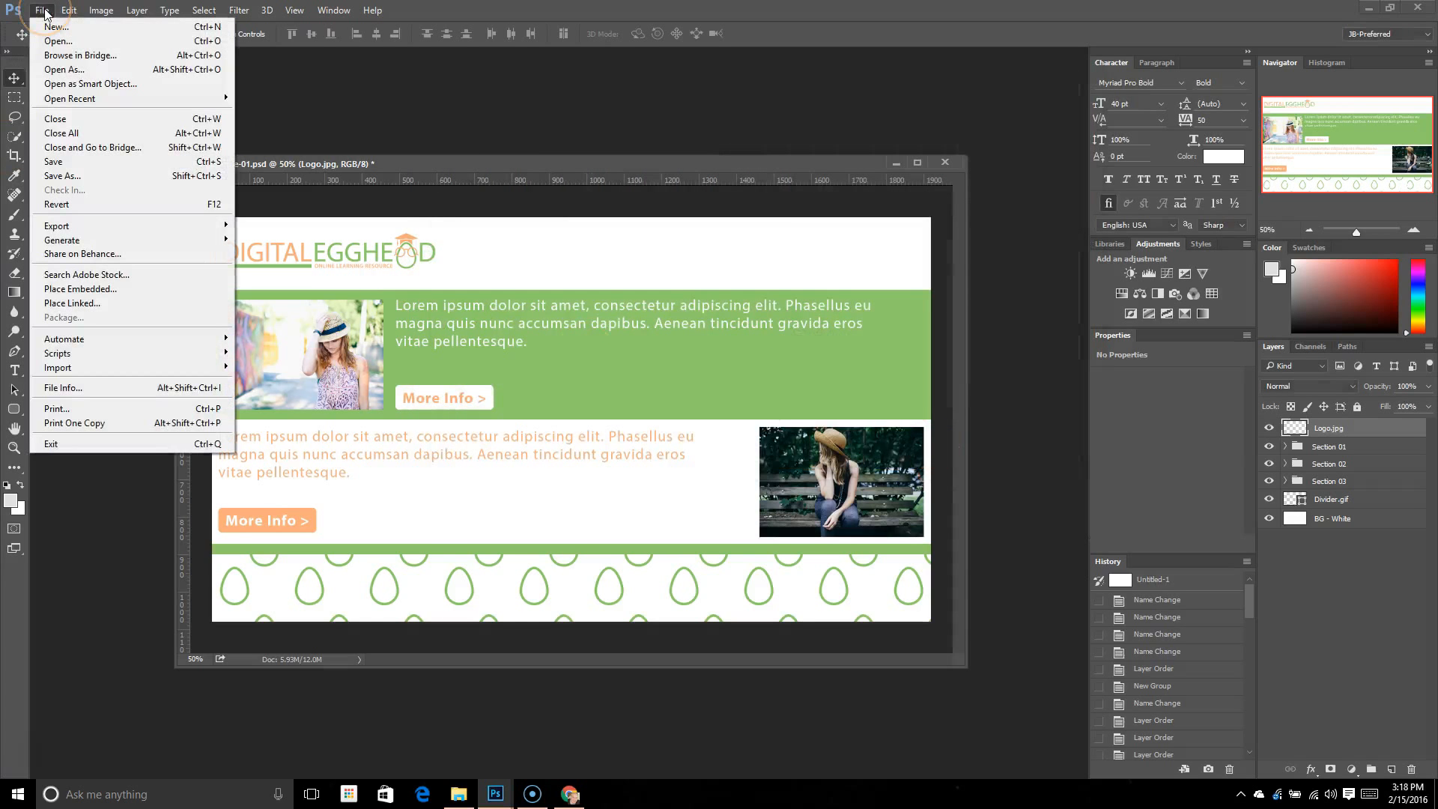
click(66, 424)
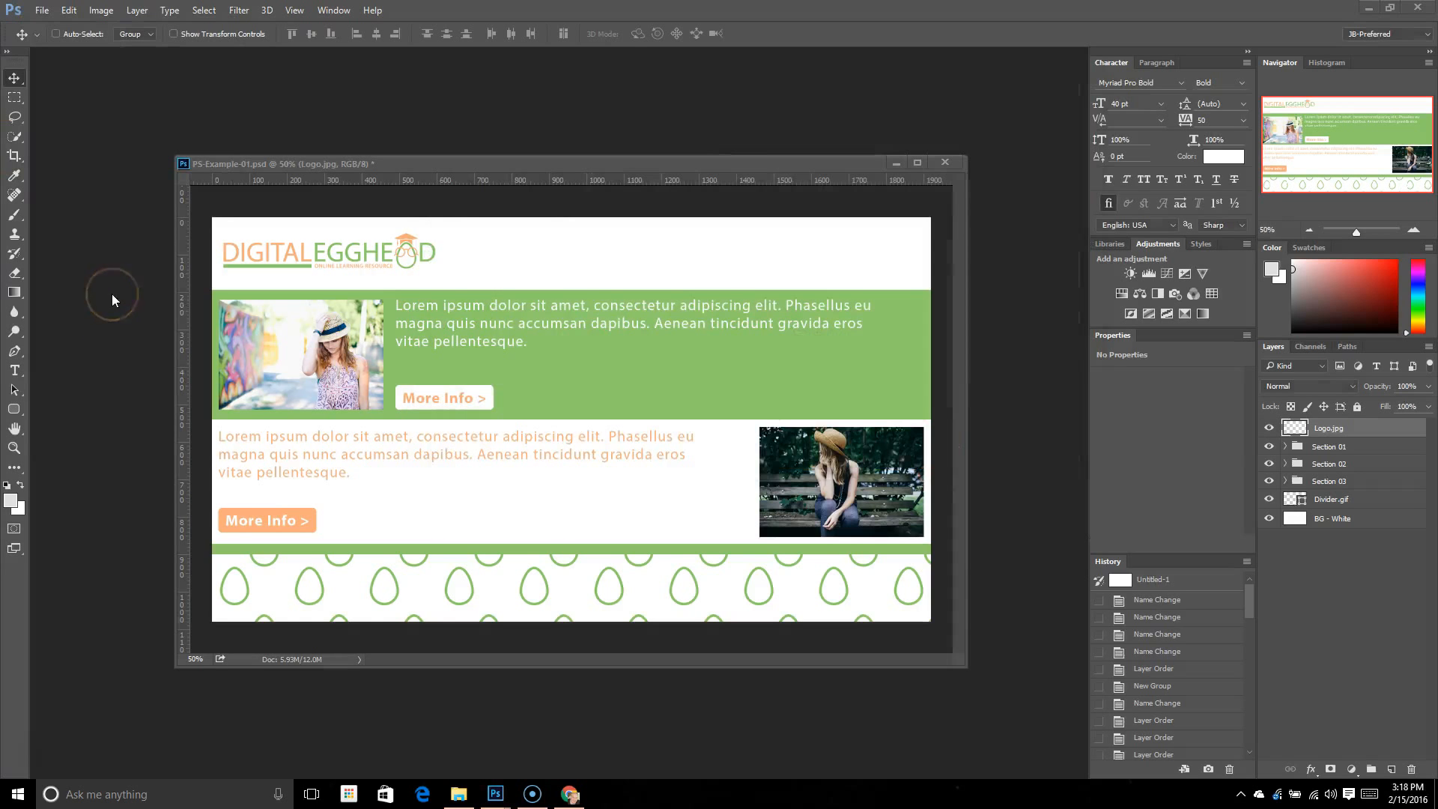
click(39, 11)
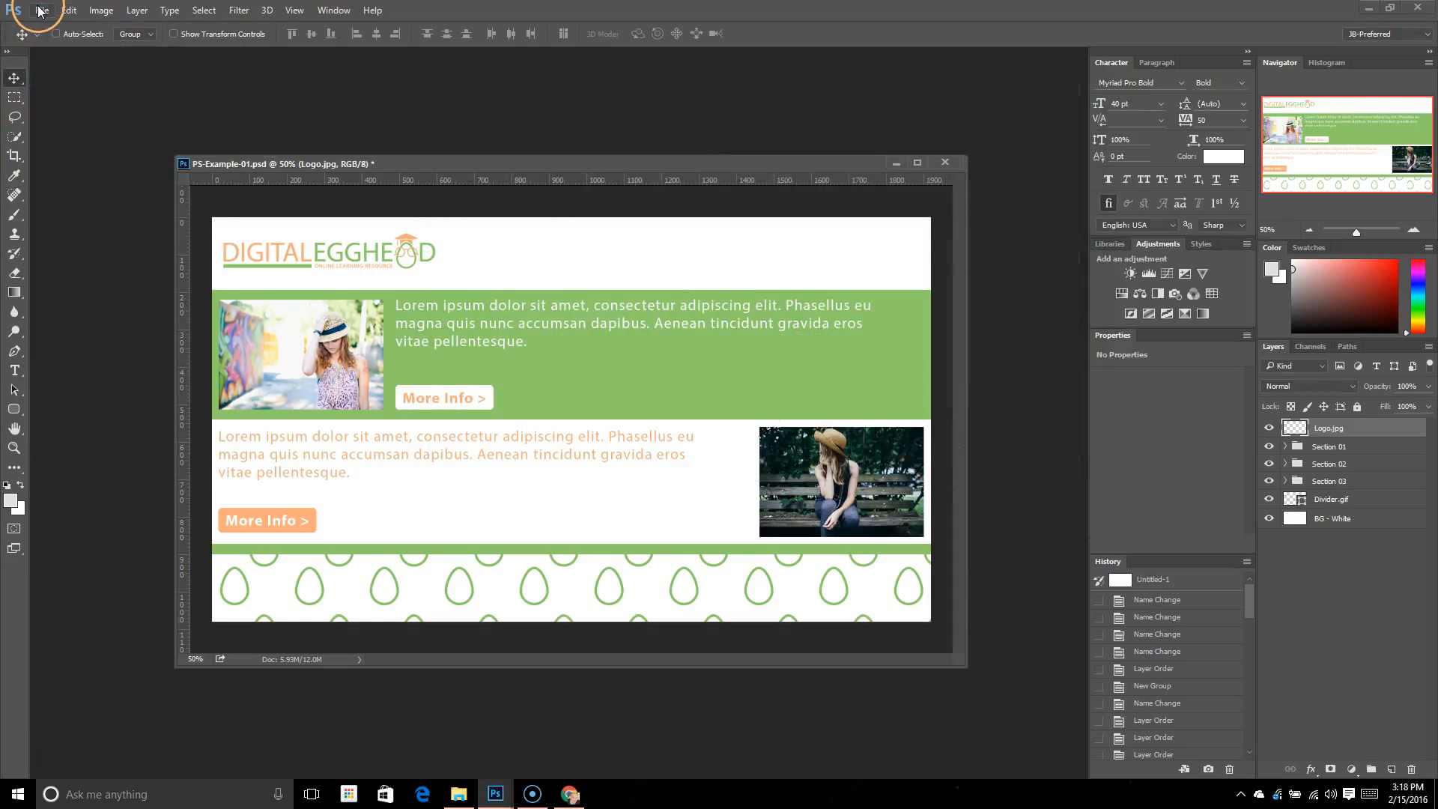
click(39, 12)
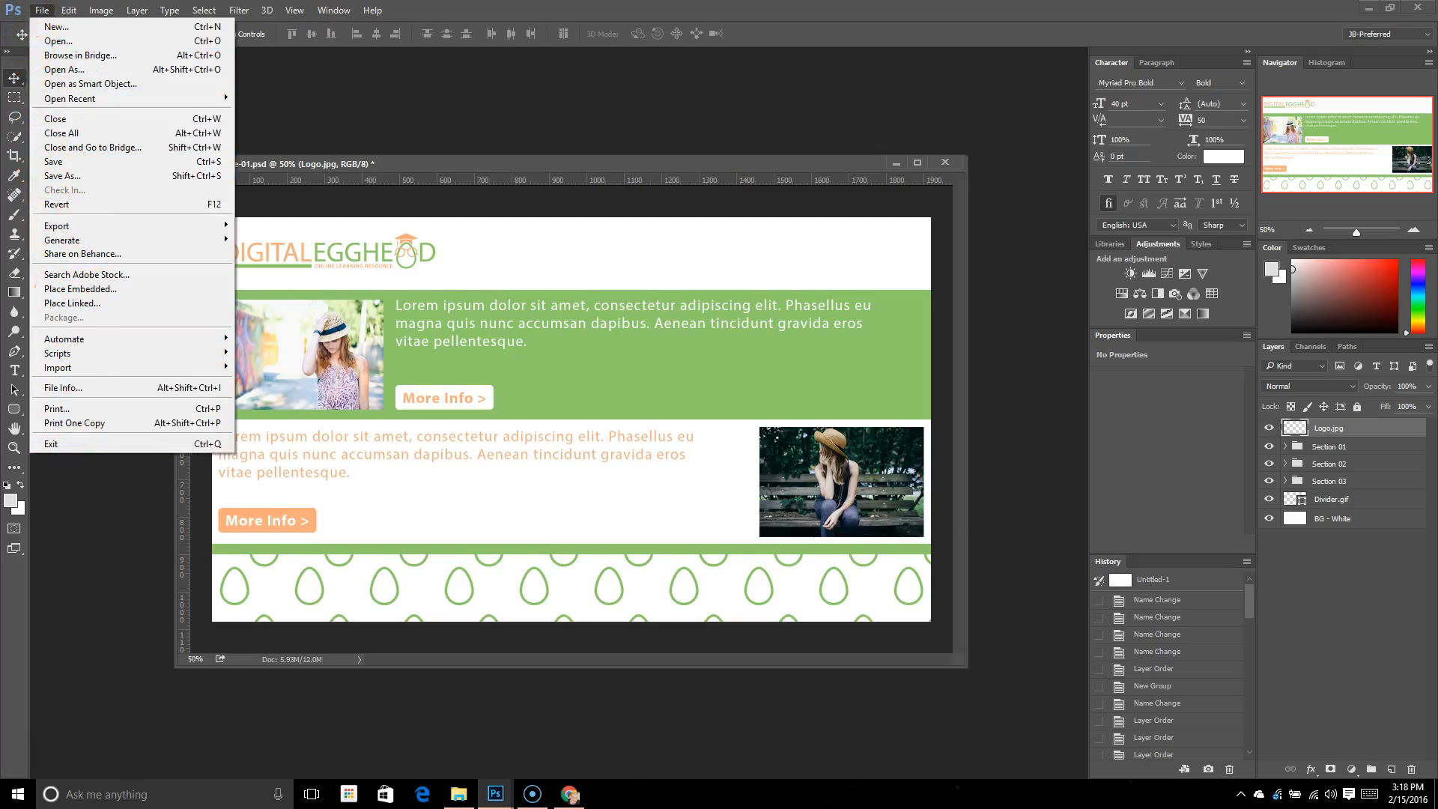
key(Escape)
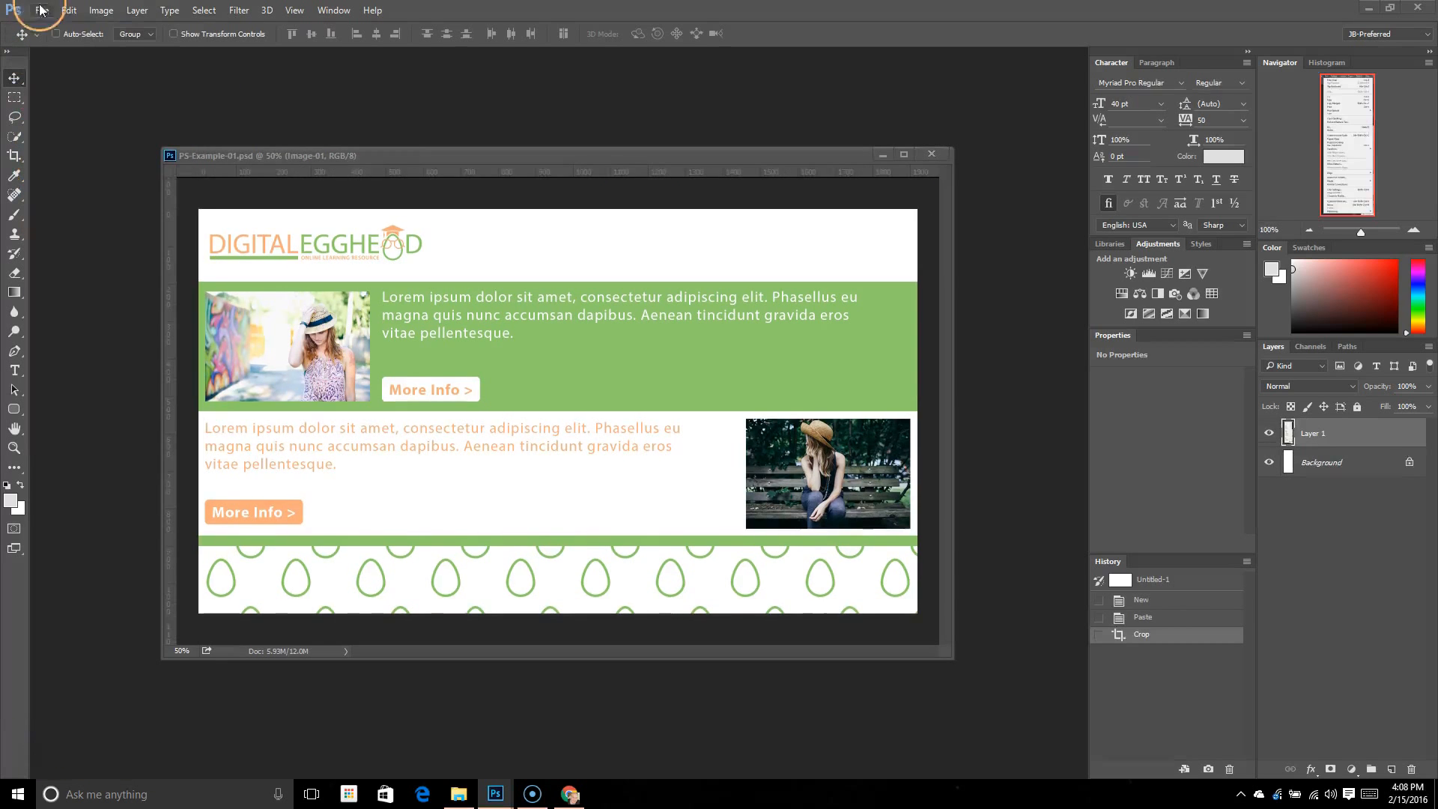
Review the editing commands, focusing on Undo, Step Forward and Step Backward.
click(70, 11)
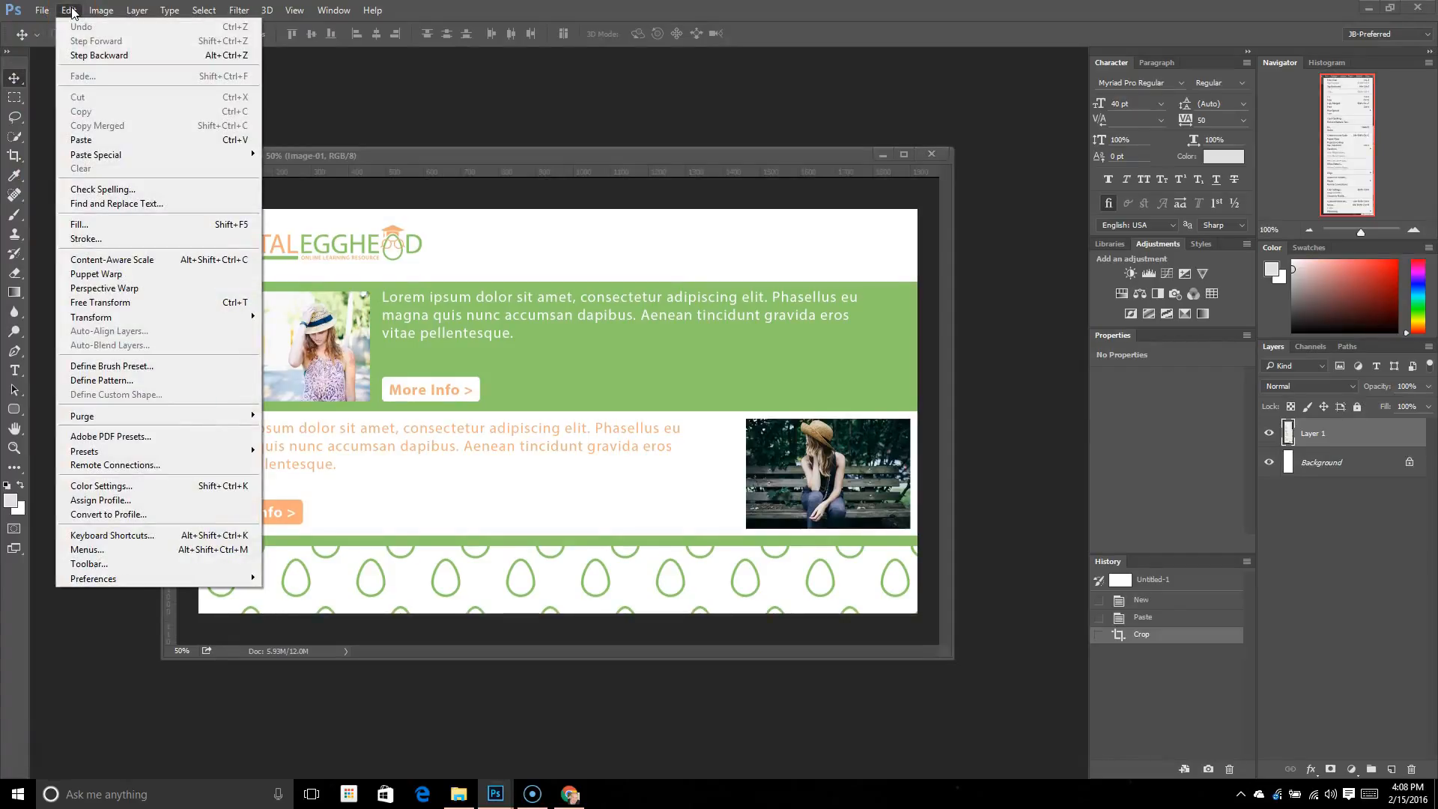
click(72, 12)
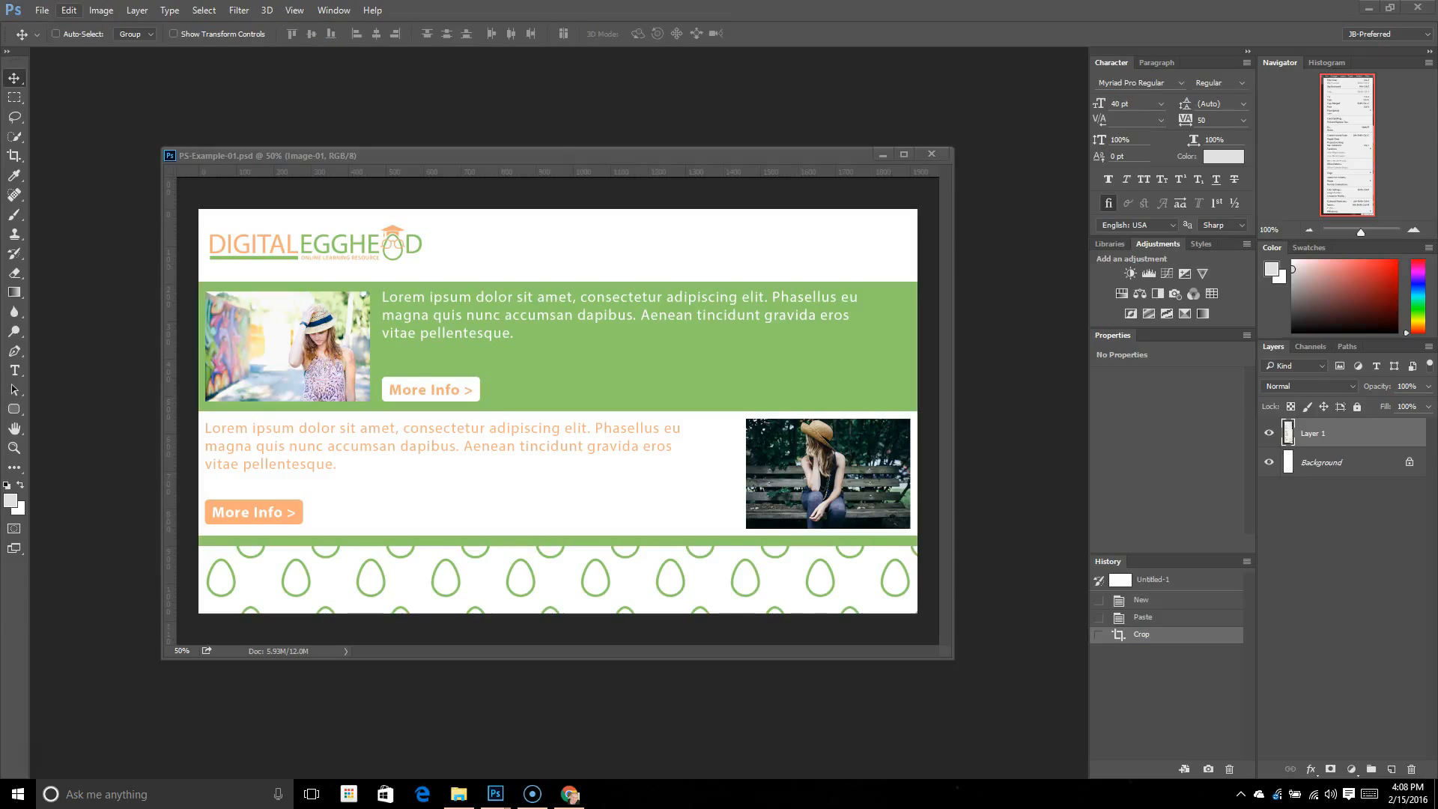
click(69, 10)
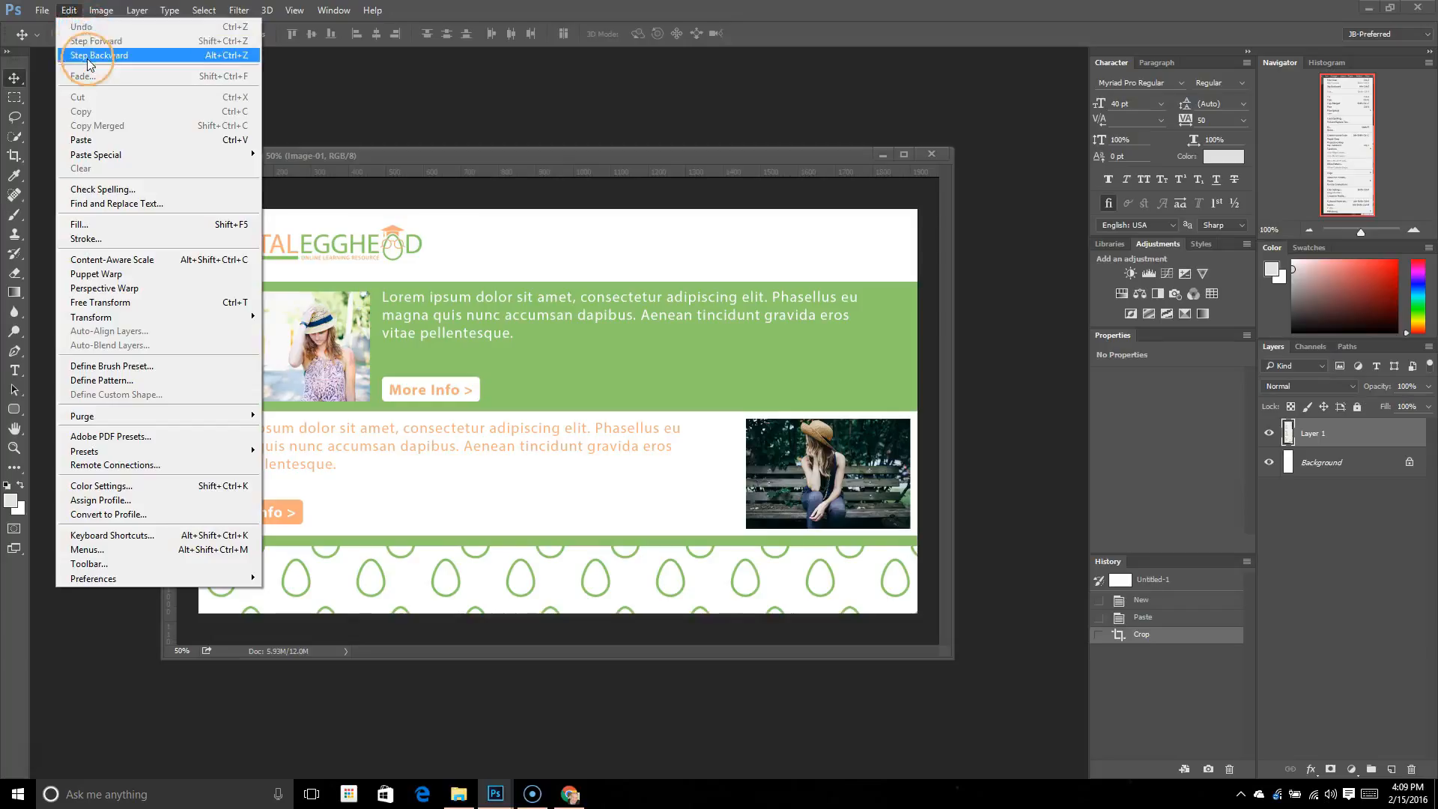
click(76, 11)
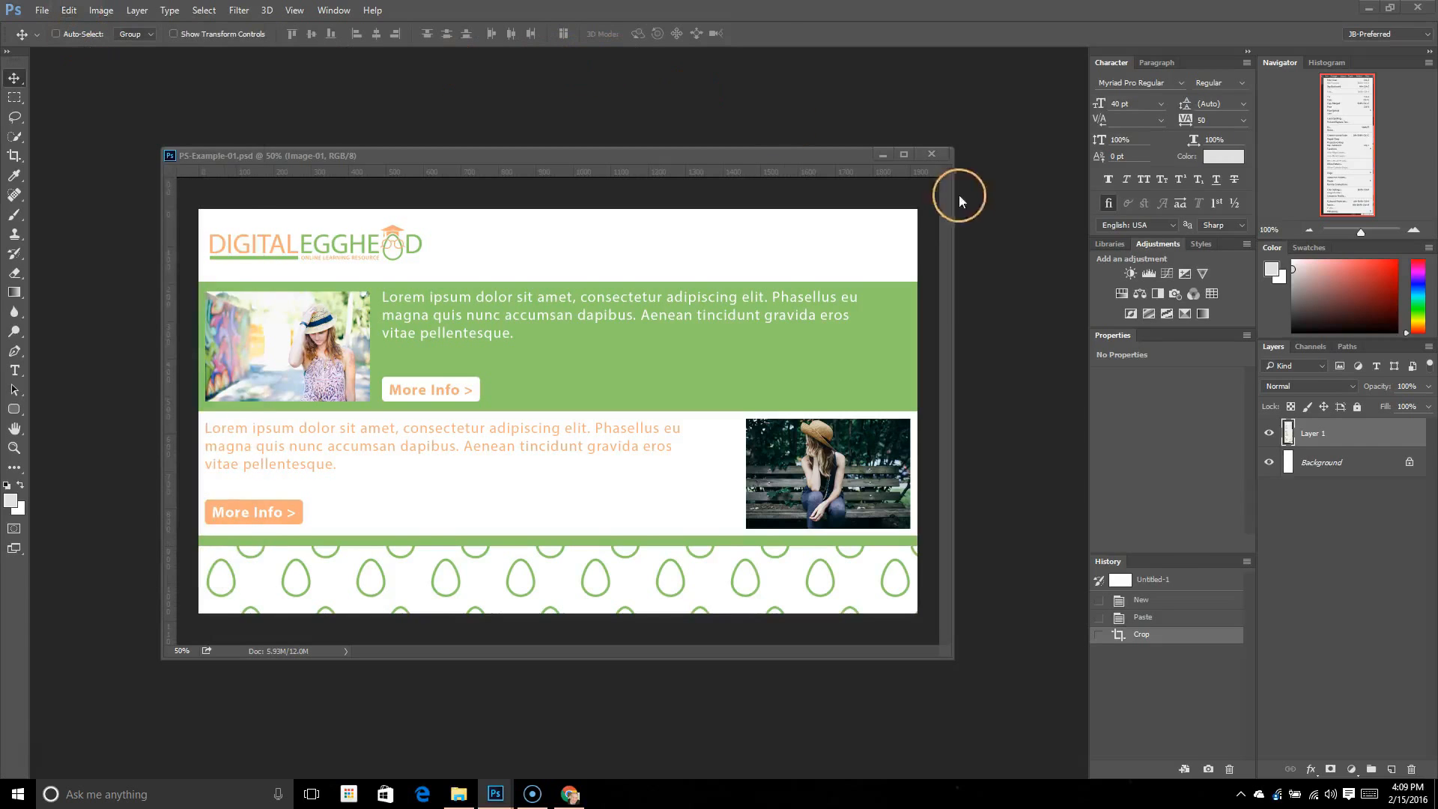
Enlarge the History panel, activate the PS-Example-01.psd document and bring its most recent history states into view.
drag(1162, 555, 1156, 449)
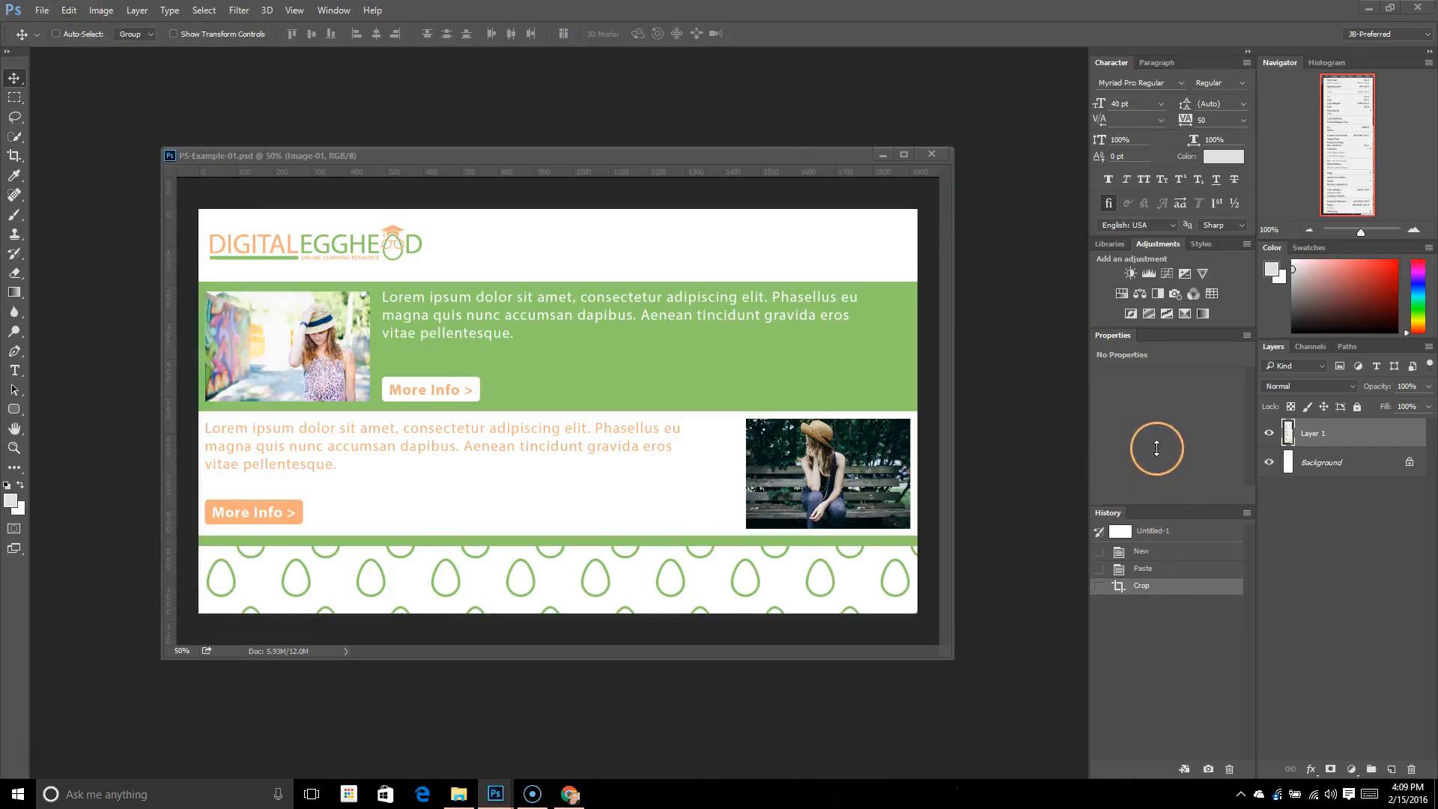
click(933, 517)
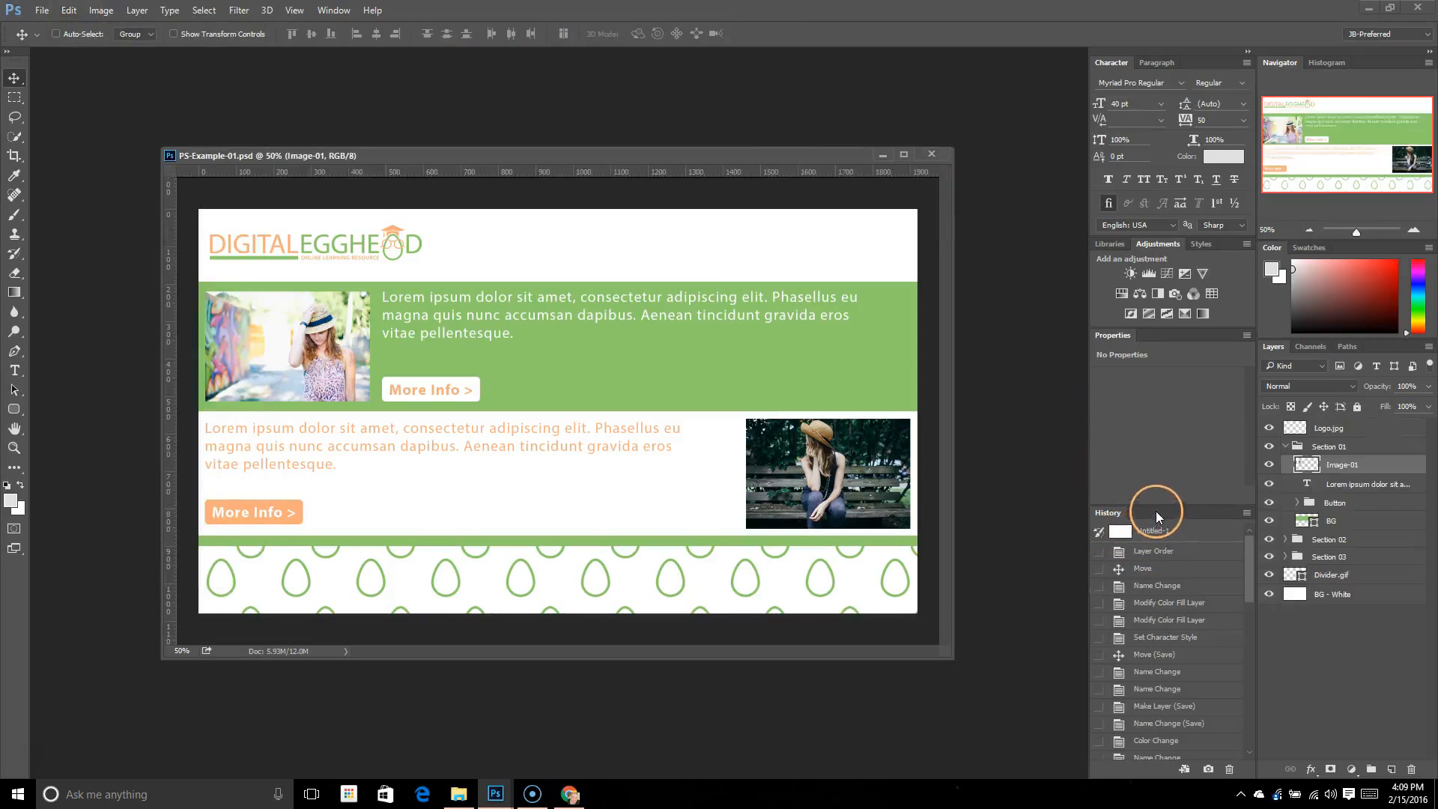
click(1157, 500)
drag(1248, 560, 1252, 736)
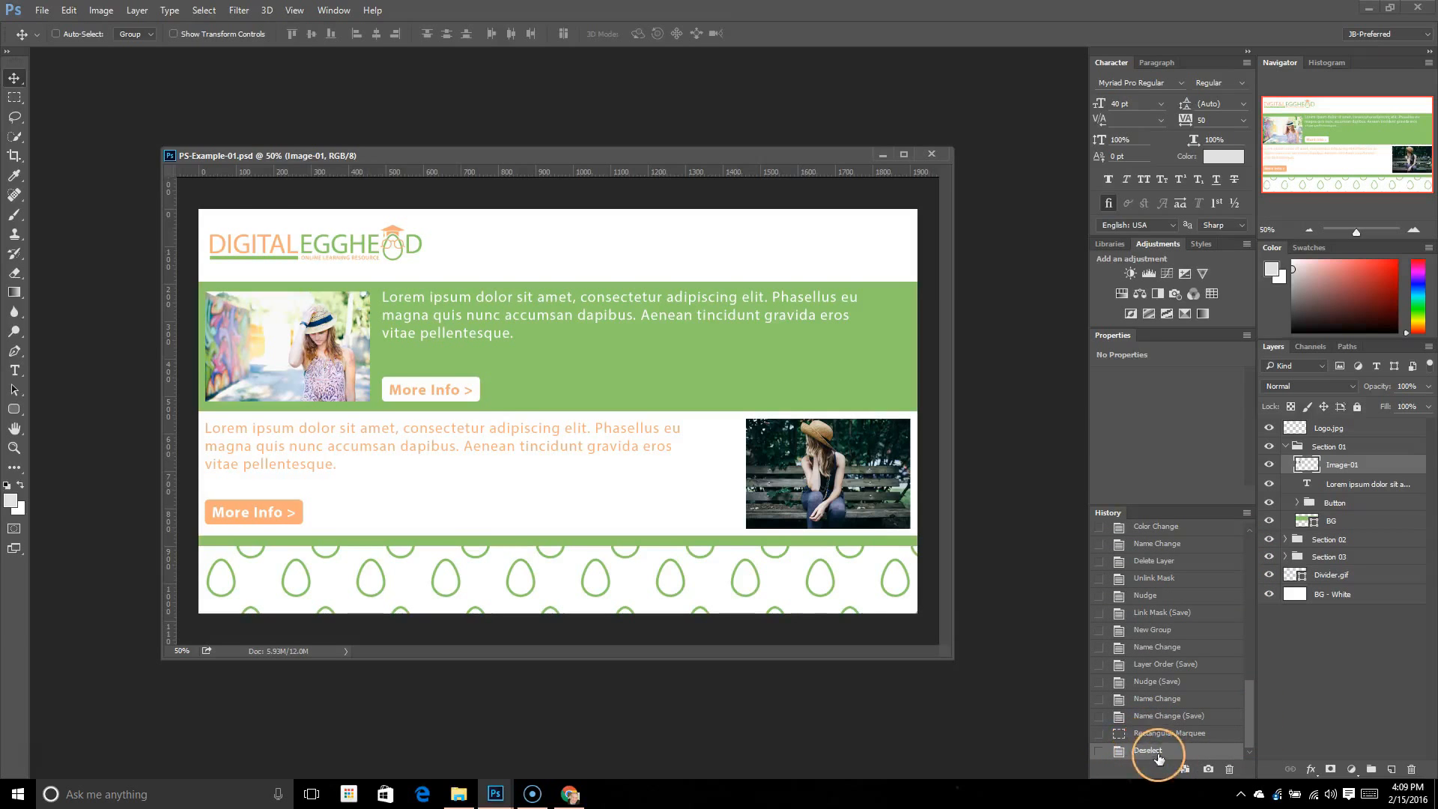
Step backward twice in the history of PS-Example-01.psd, undoing the Deselect and Rectangular Marquee states.
click(67, 10)
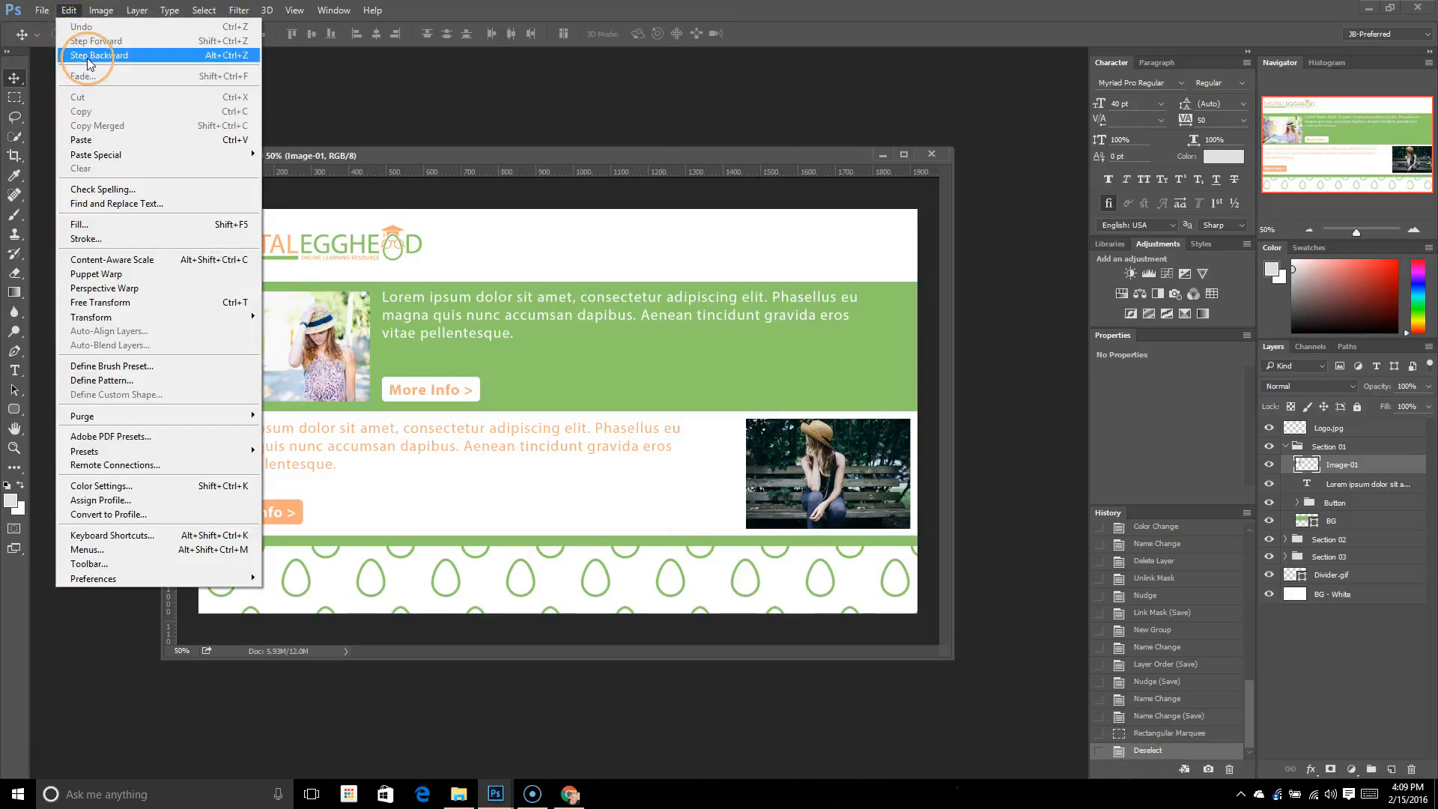
click(88, 57)
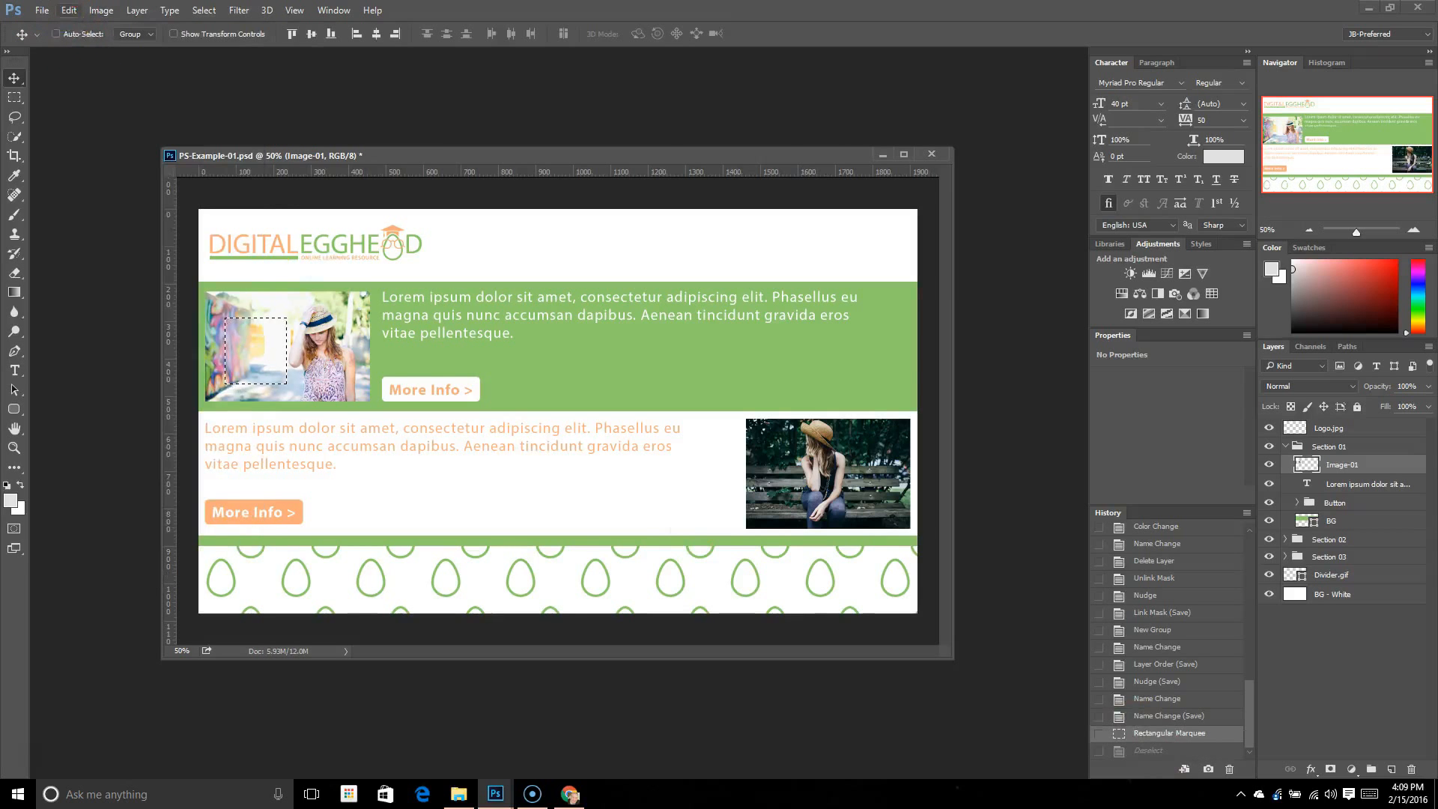
click(68, 10)
click(110, 57)
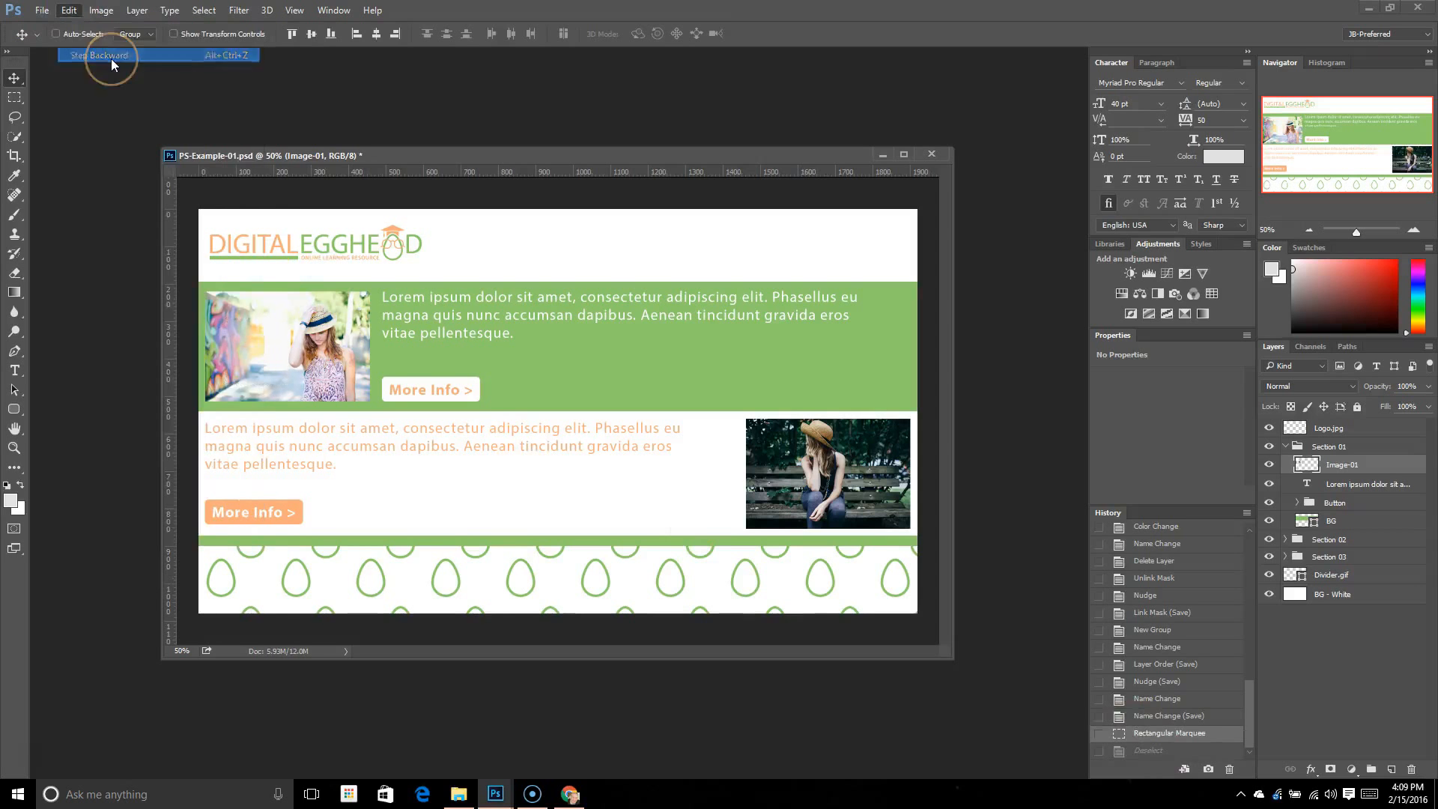
Step forward to the Rectangular Marquee state and restore the final Deselect state from the history.
click(69, 10)
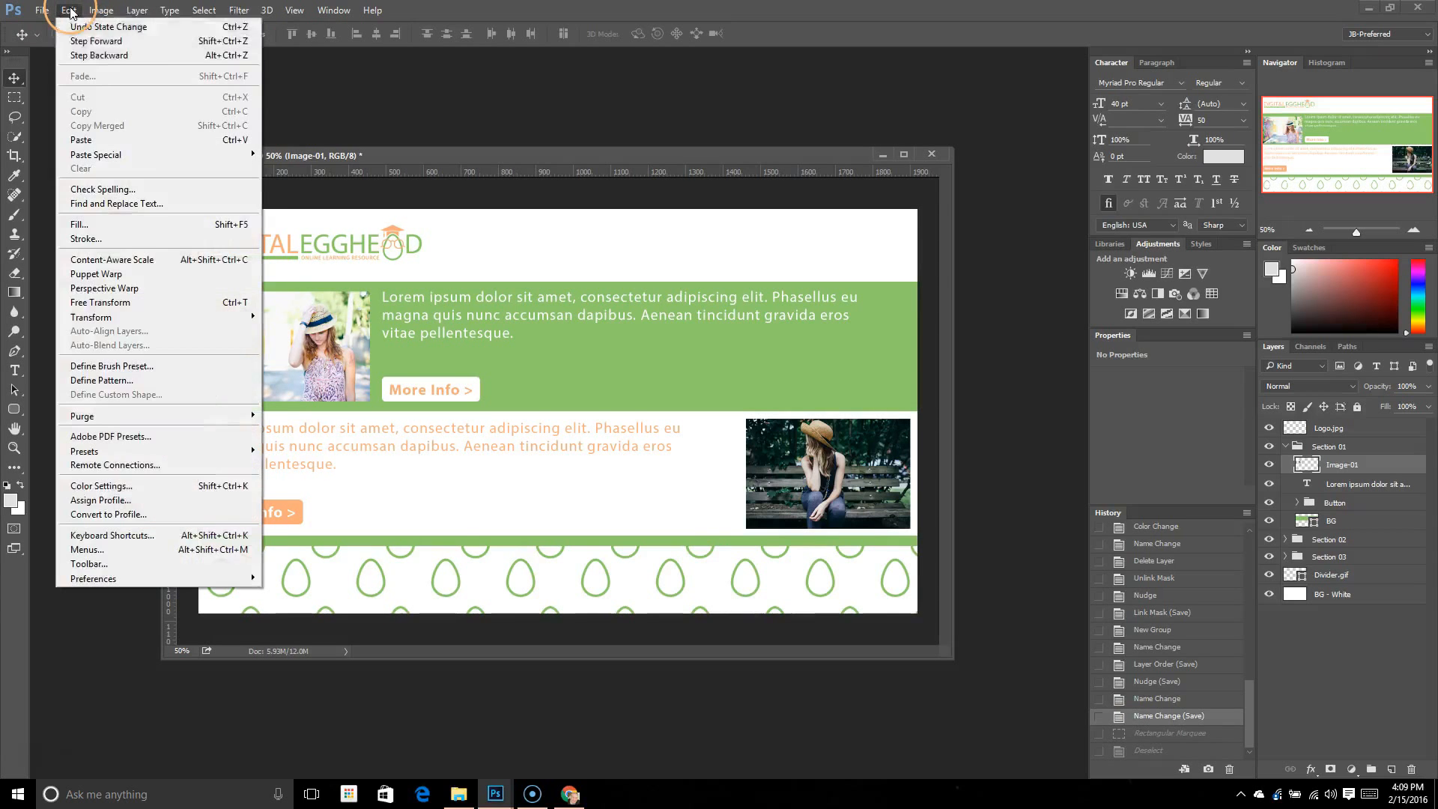
click(97, 43)
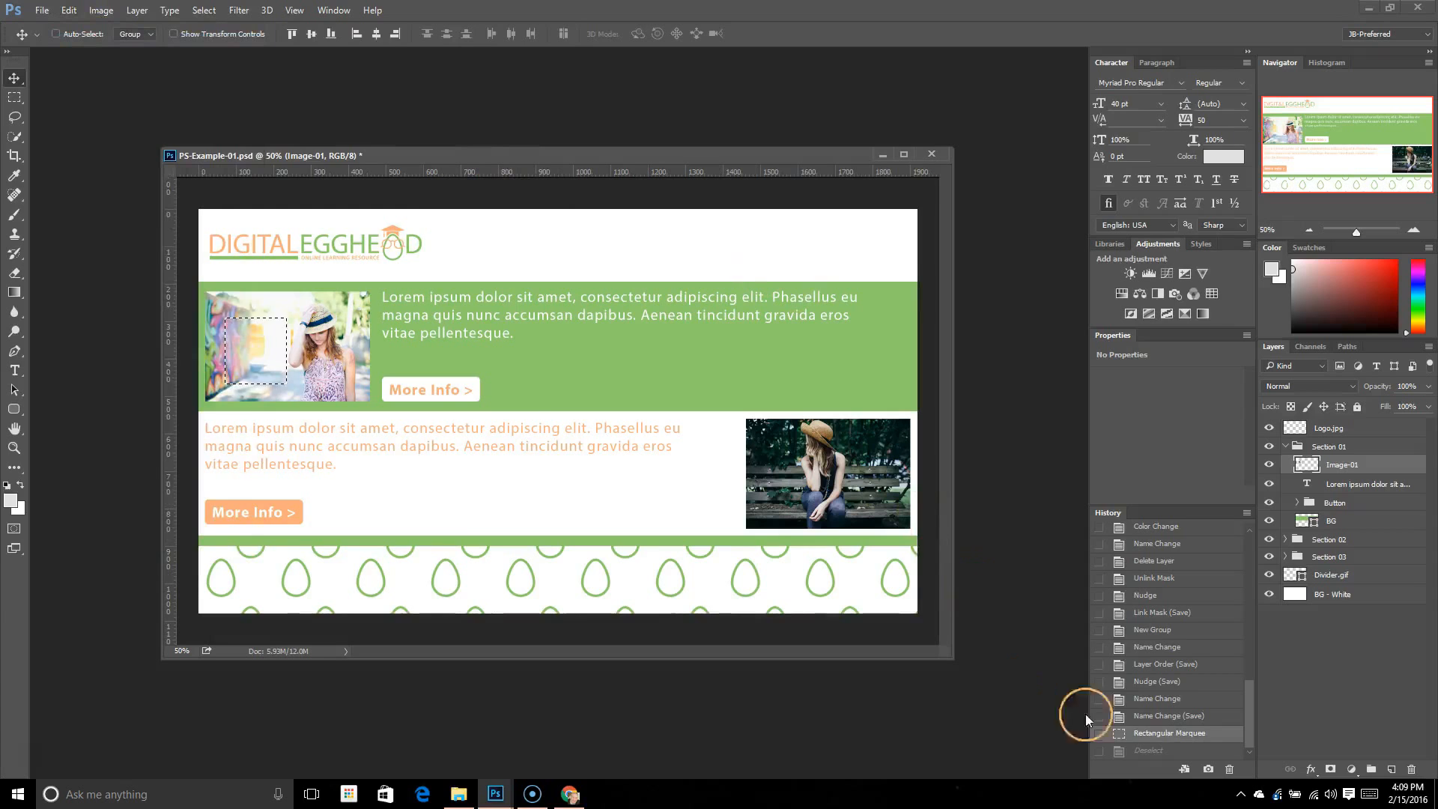
click(1147, 750)
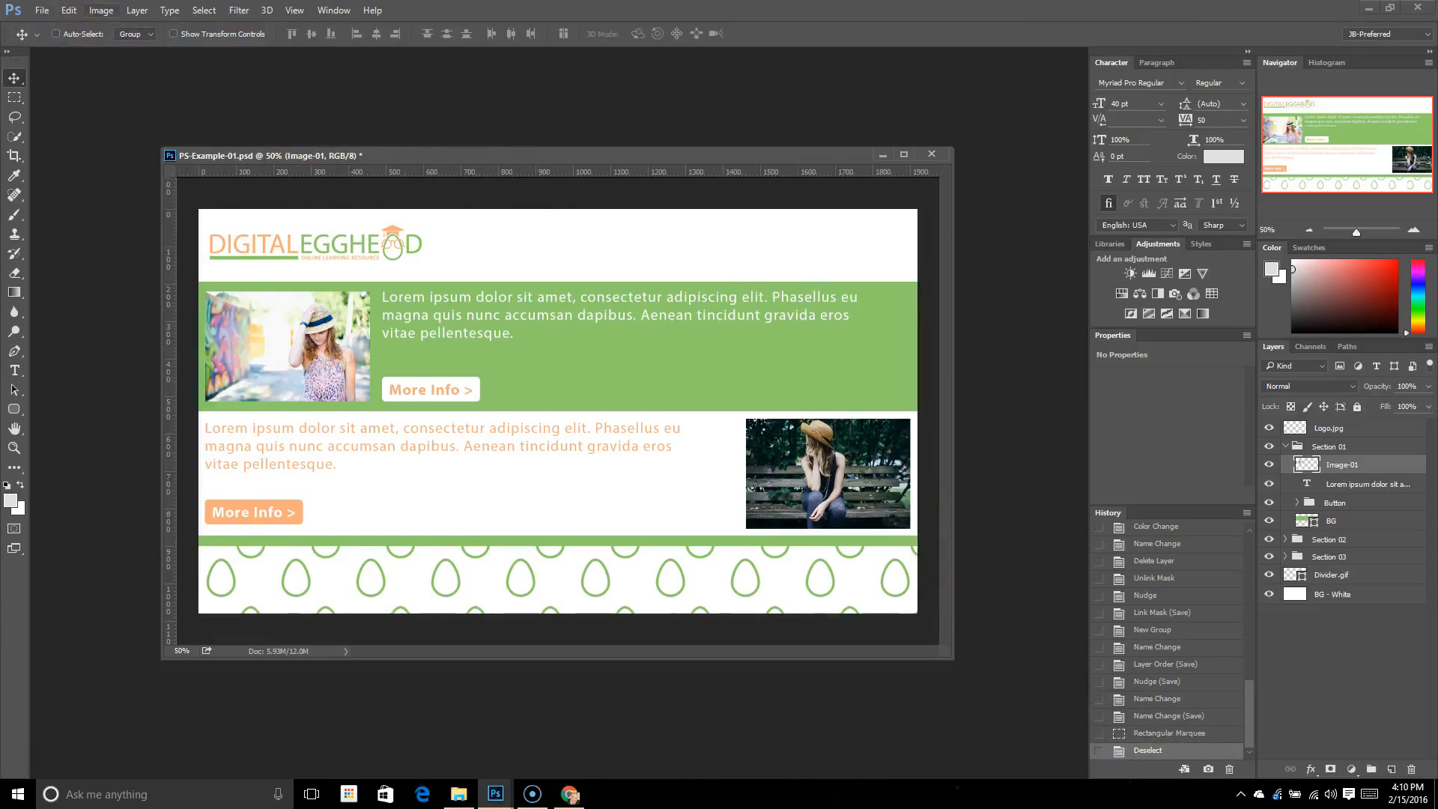
click(68, 11)
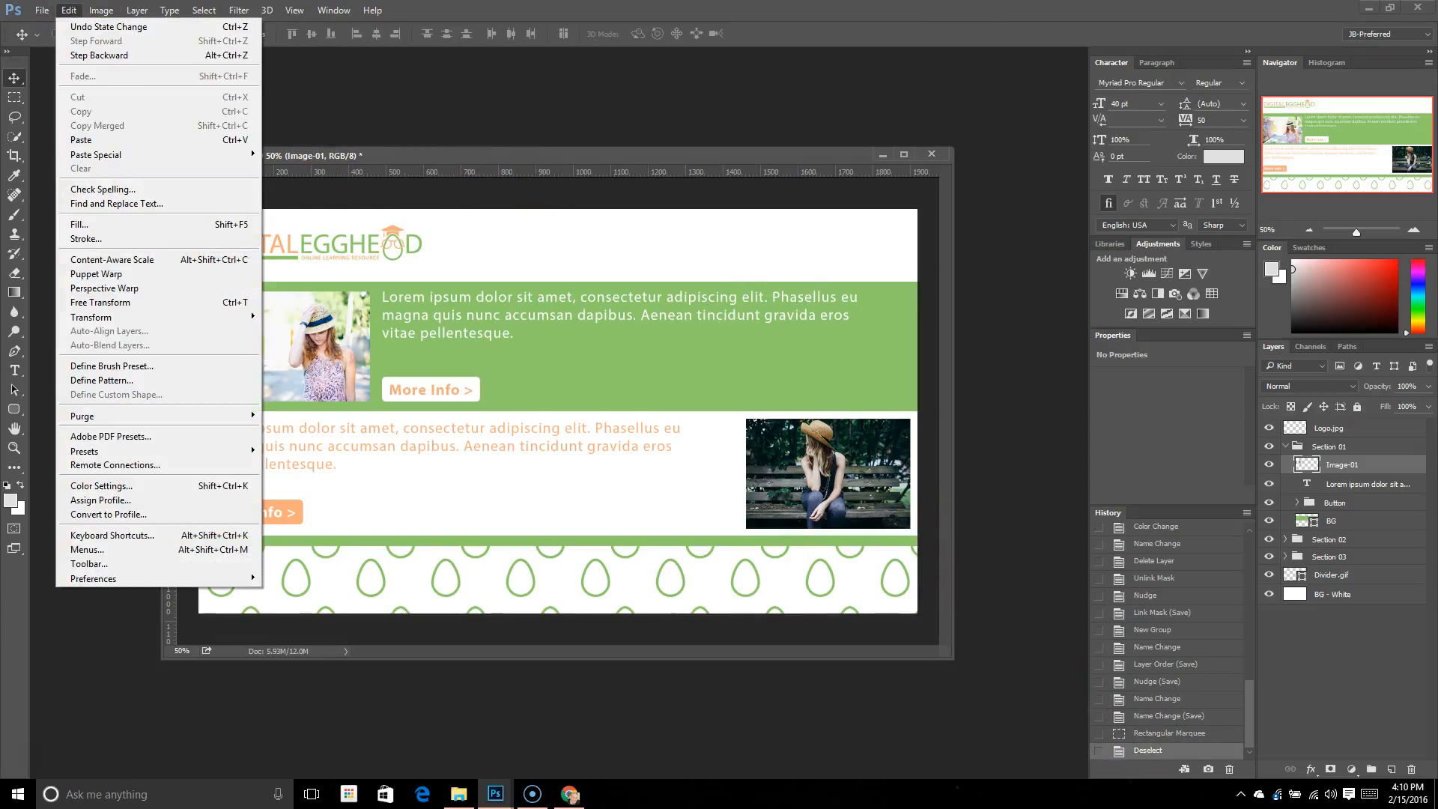
click(105, 78)
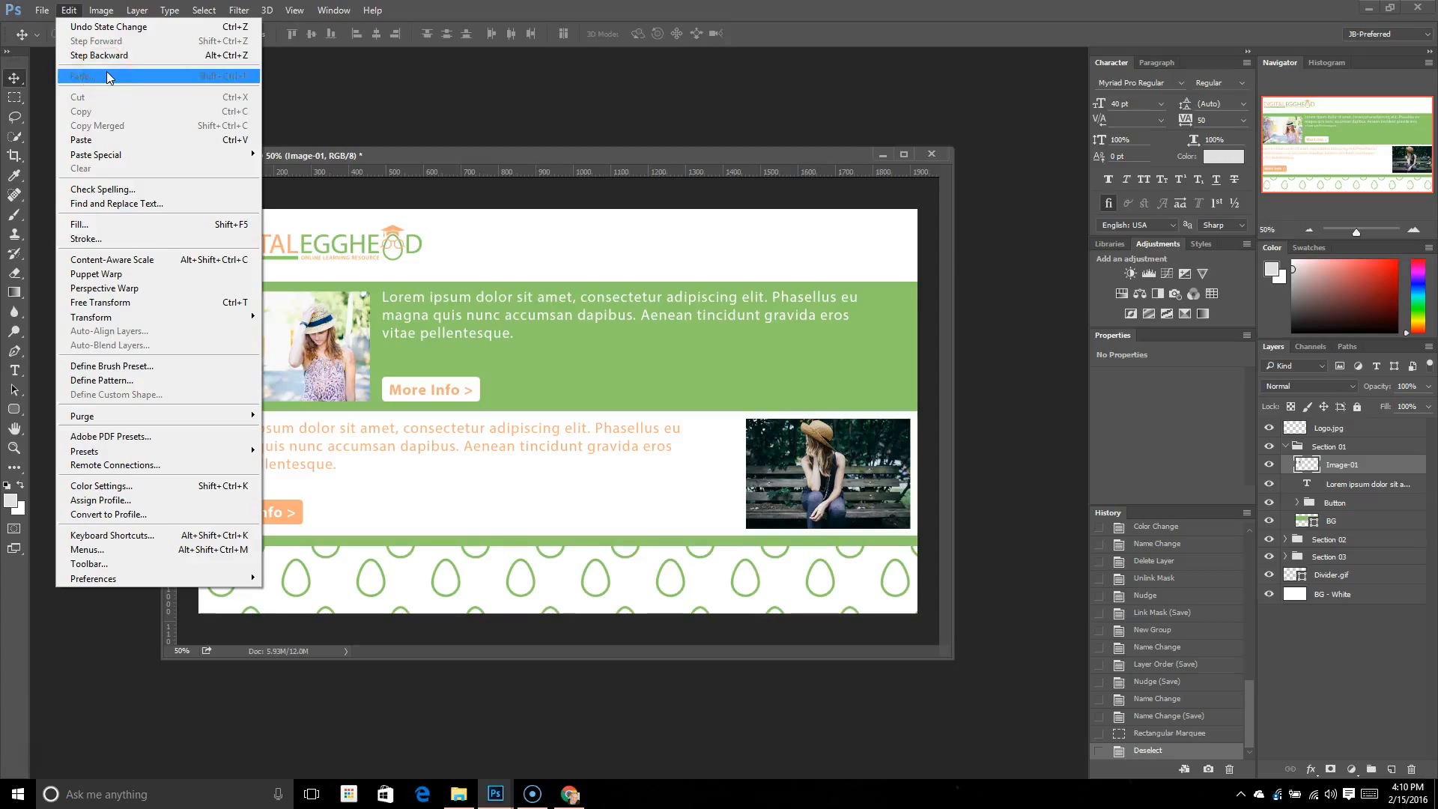
click(341, 106)
click(384, 150)
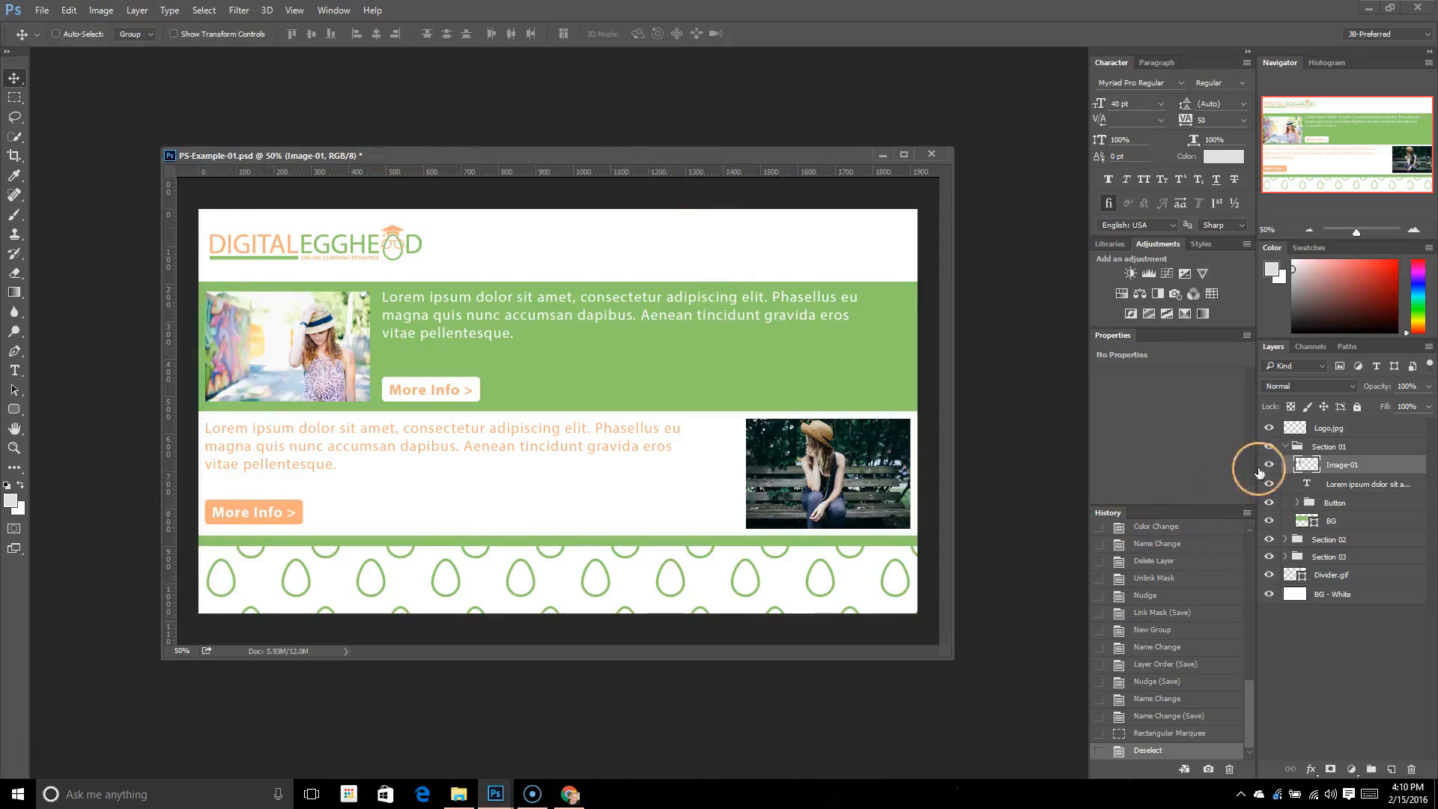
Collapse the Section 01 group, select the Logo.jpg layer and apply a Hue/Saturation adjustment with hue +100.
click(1285, 446)
click(1314, 432)
click(1002, 361)
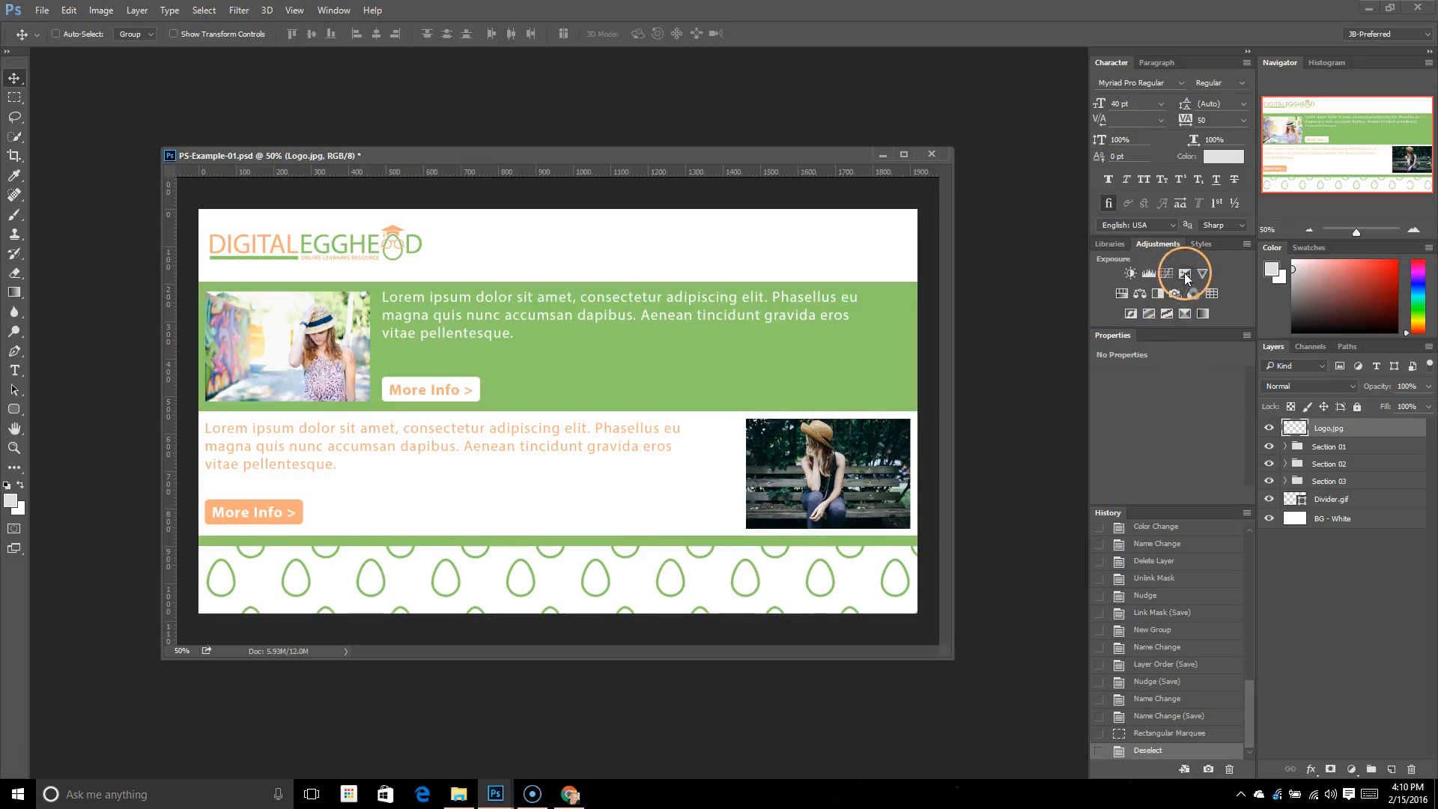
click(121, 11)
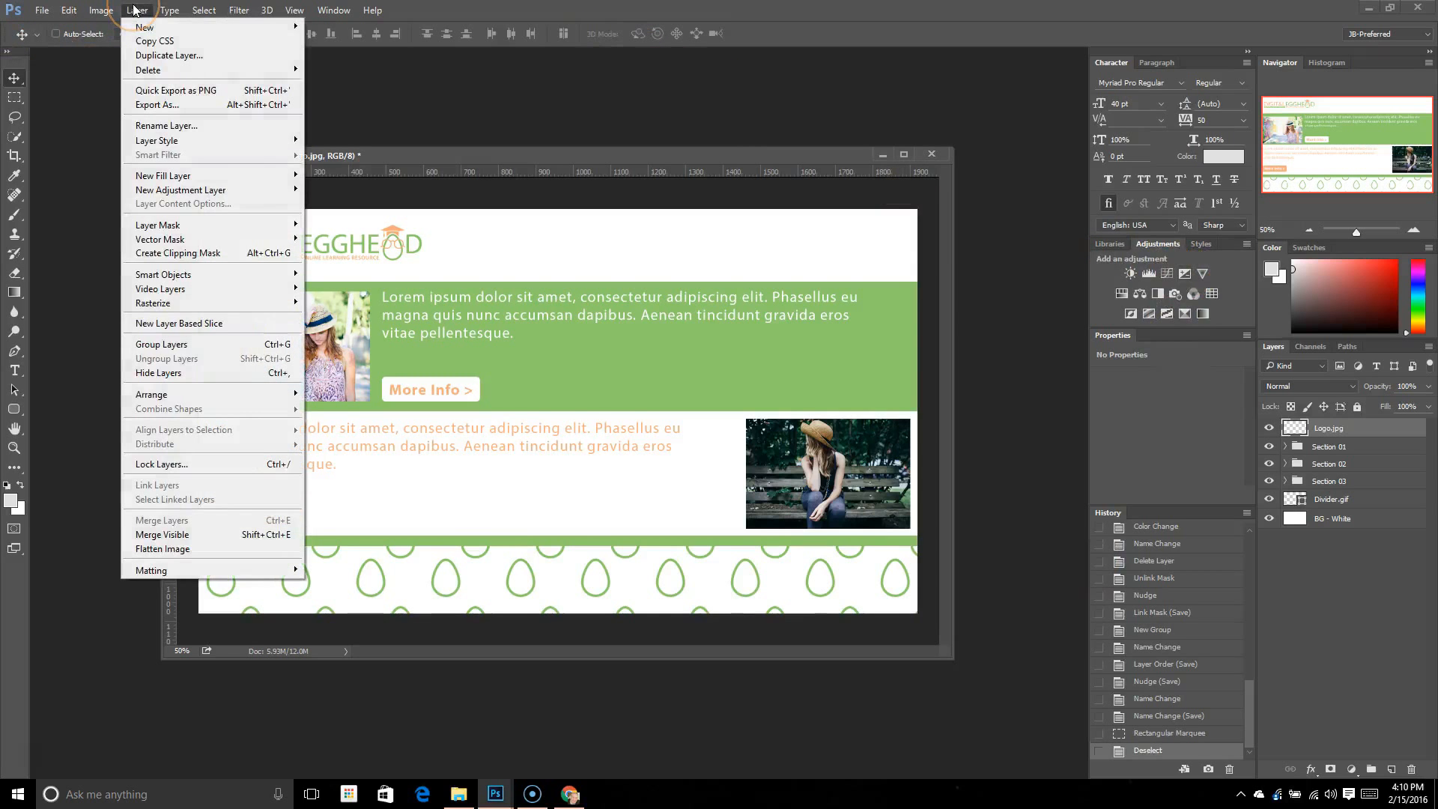
mouse_move(101, 10)
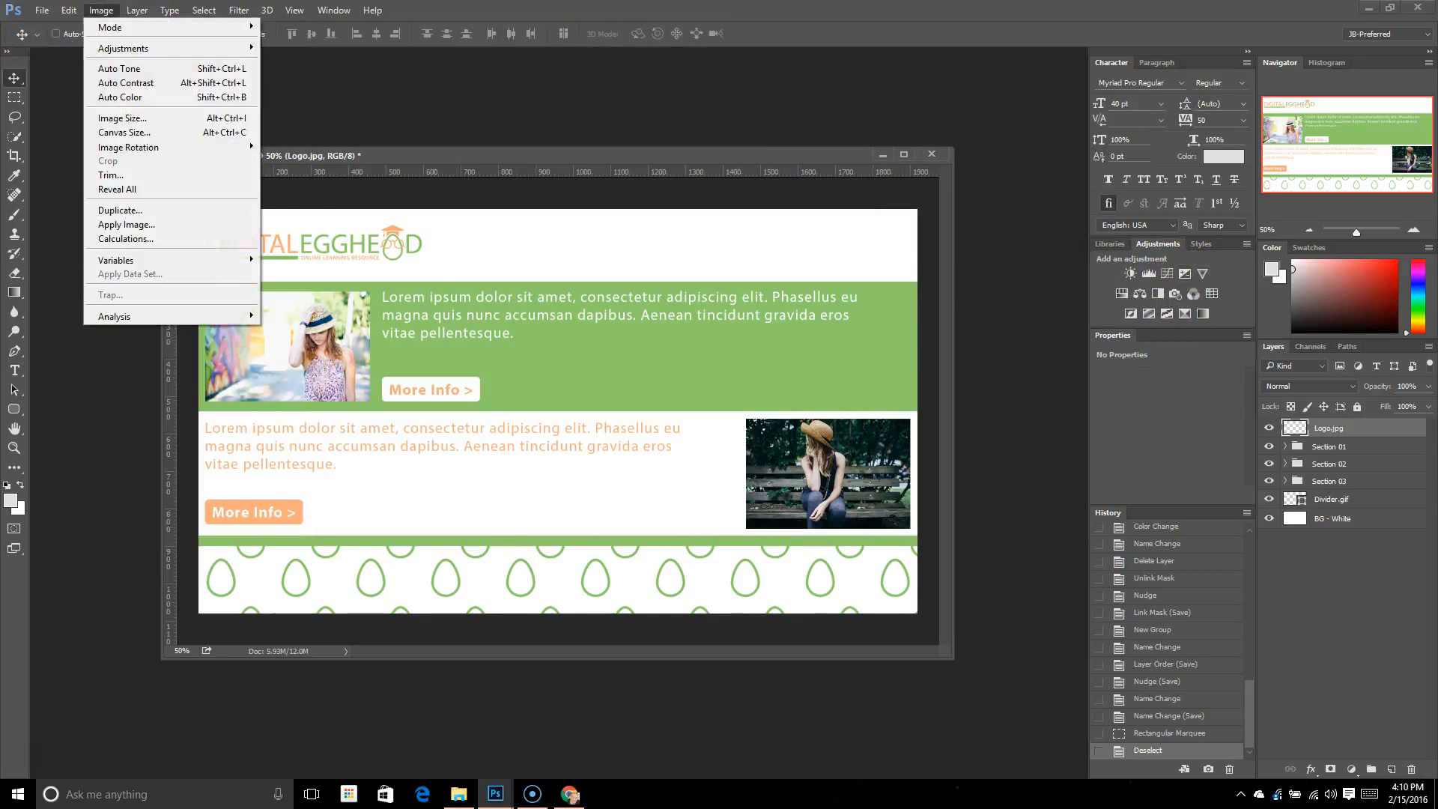
mouse_move(150, 48)
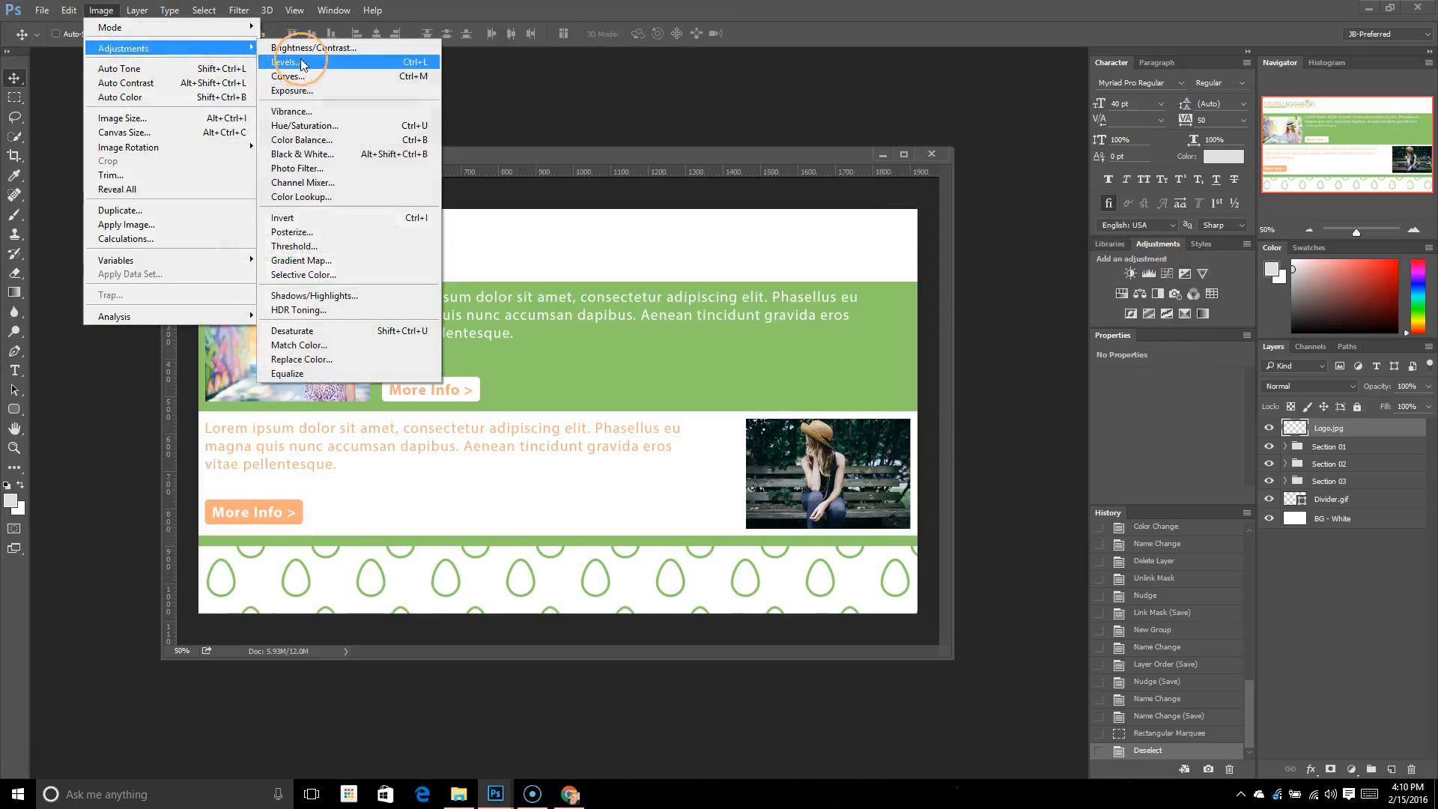
click(304, 125)
drag(685, 281, 734, 277)
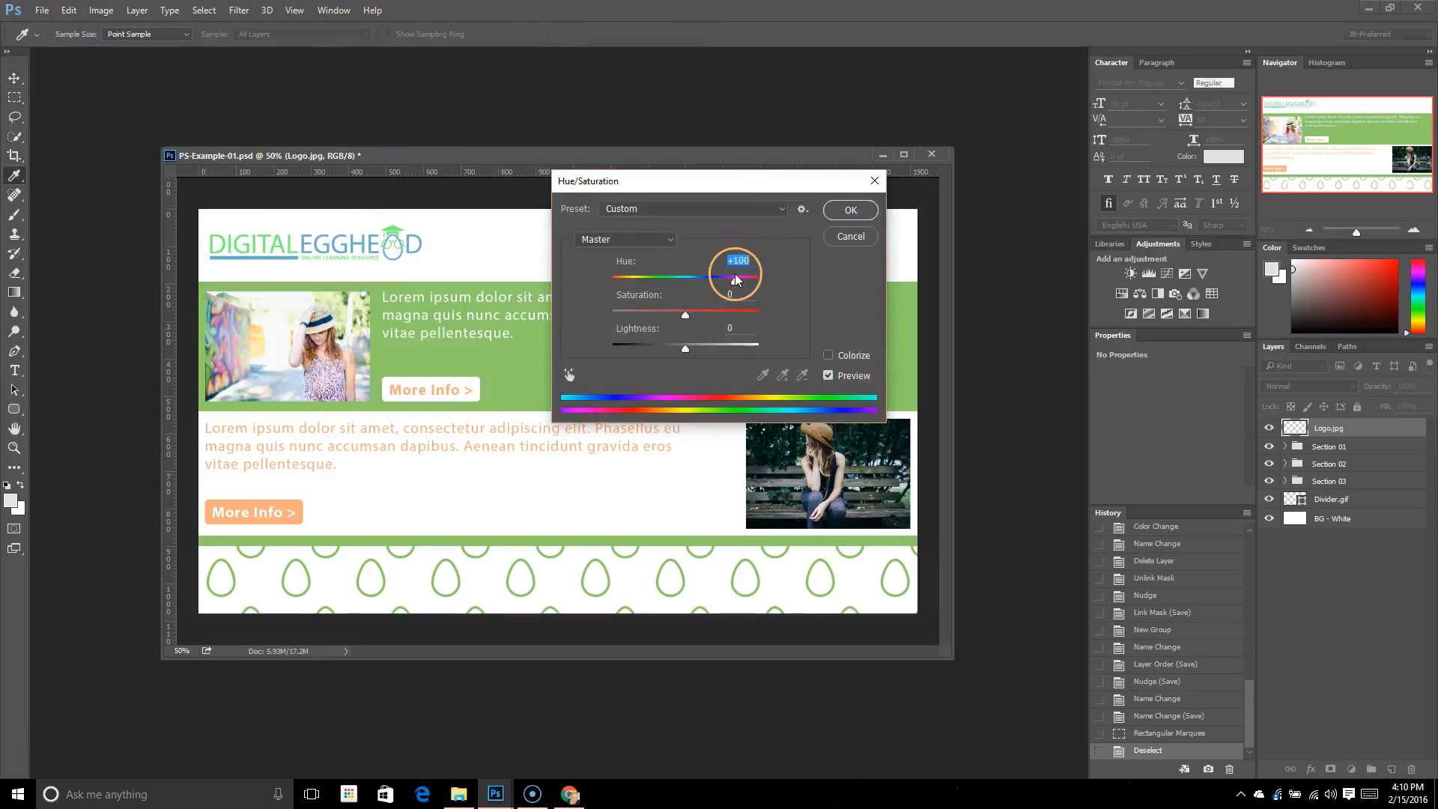
click(838, 217)
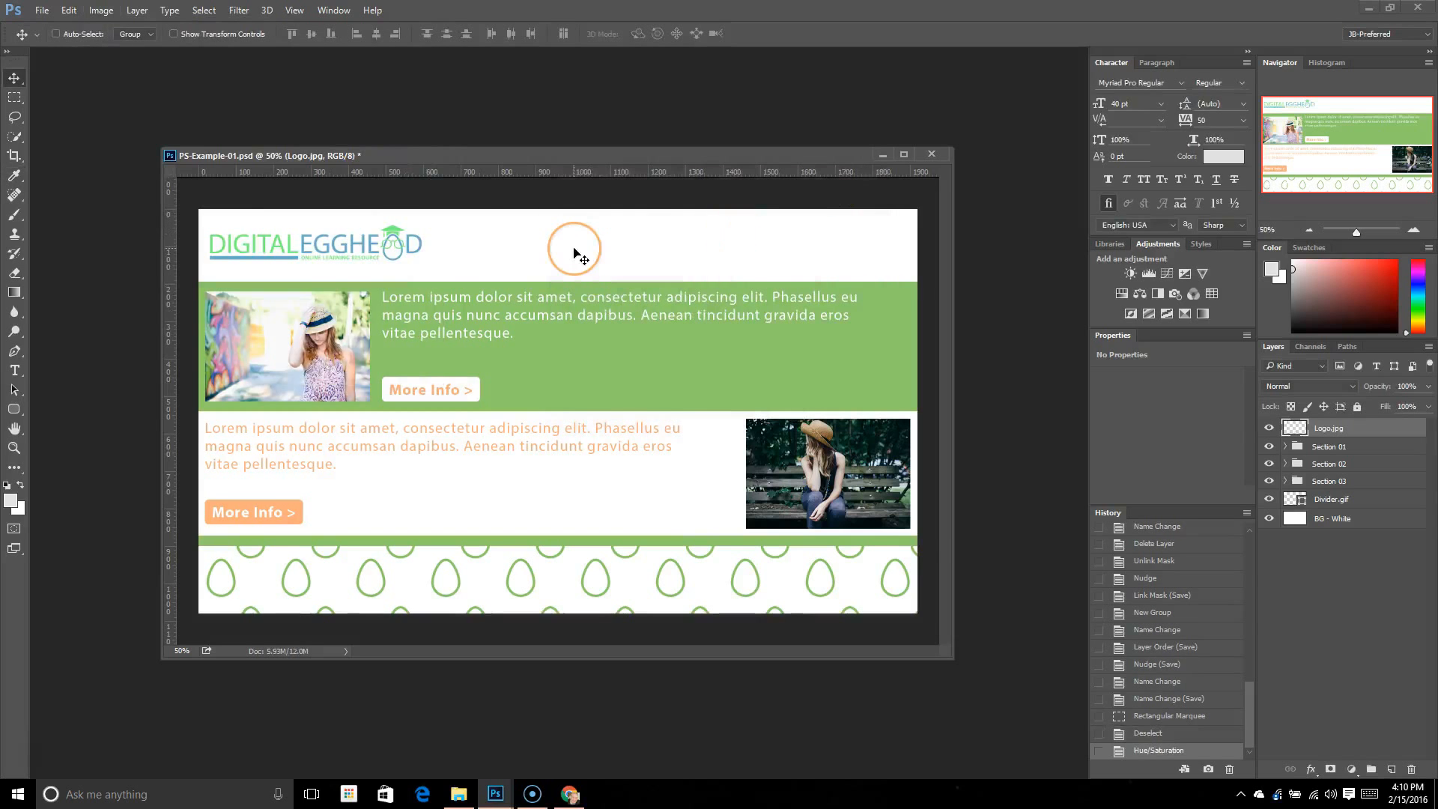
Preview fading the logo's Hue/Saturation adjustment to 47% opacity, cancel it and revert to the Deselect history state.
click(68, 10)
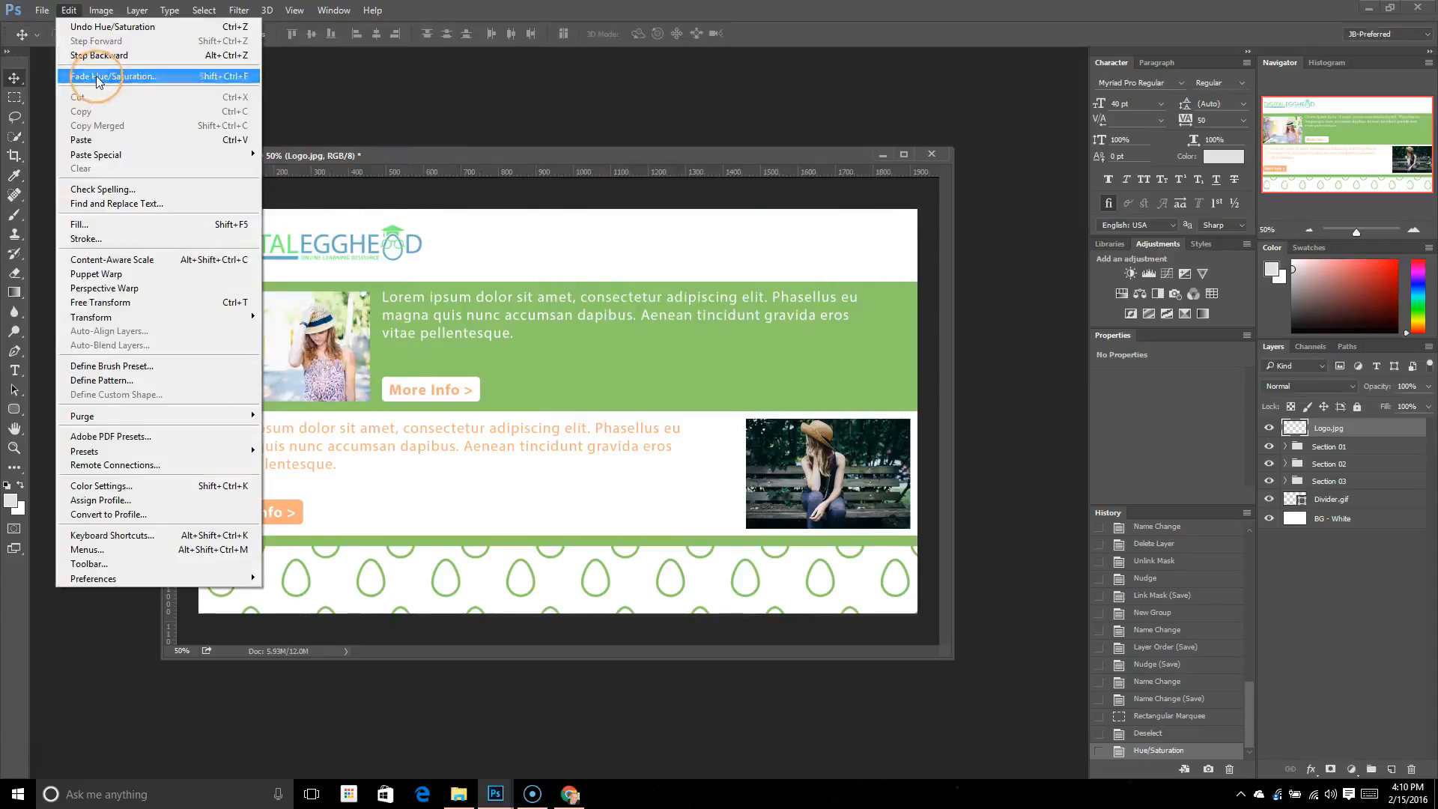
click(94, 78)
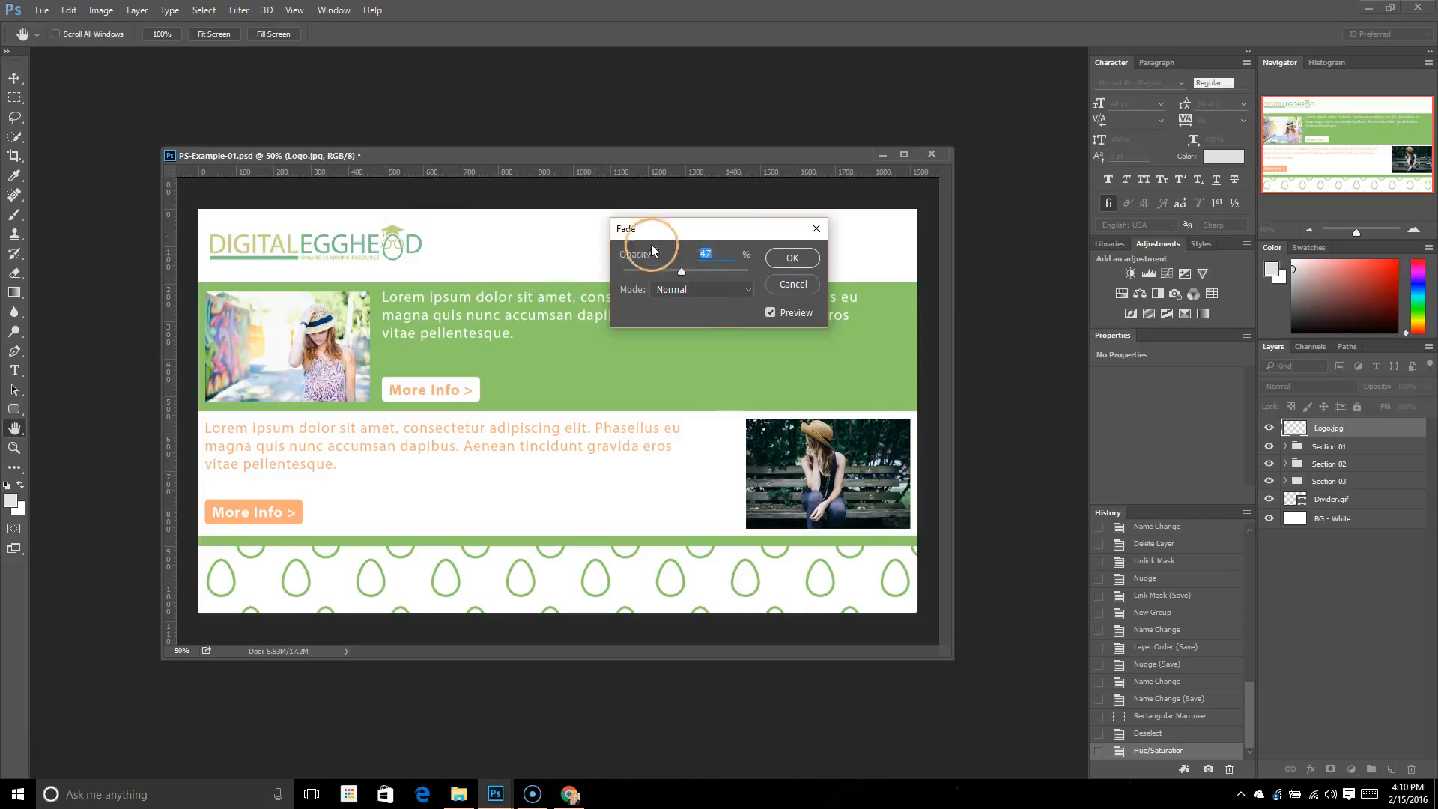
click(792, 282)
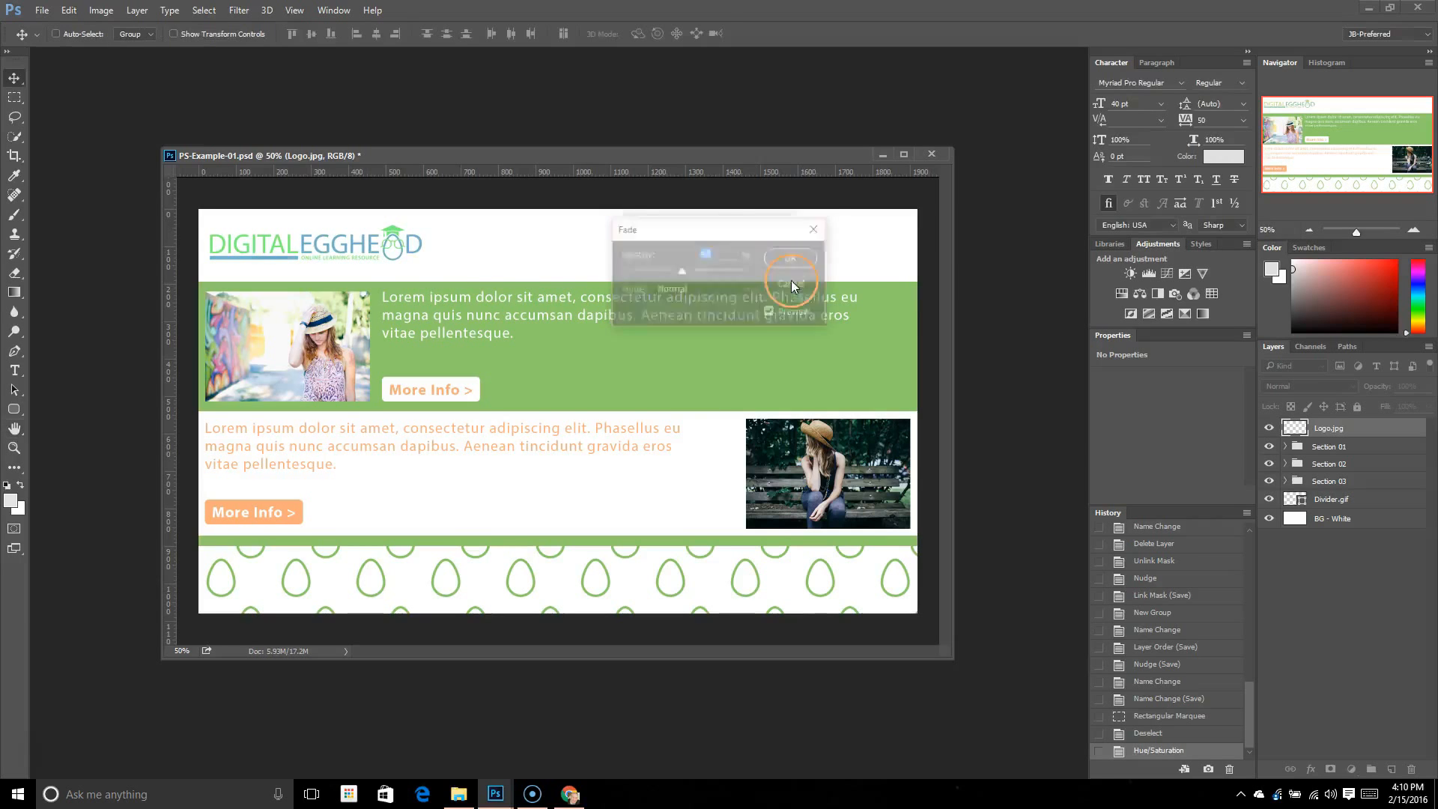
click(1160, 734)
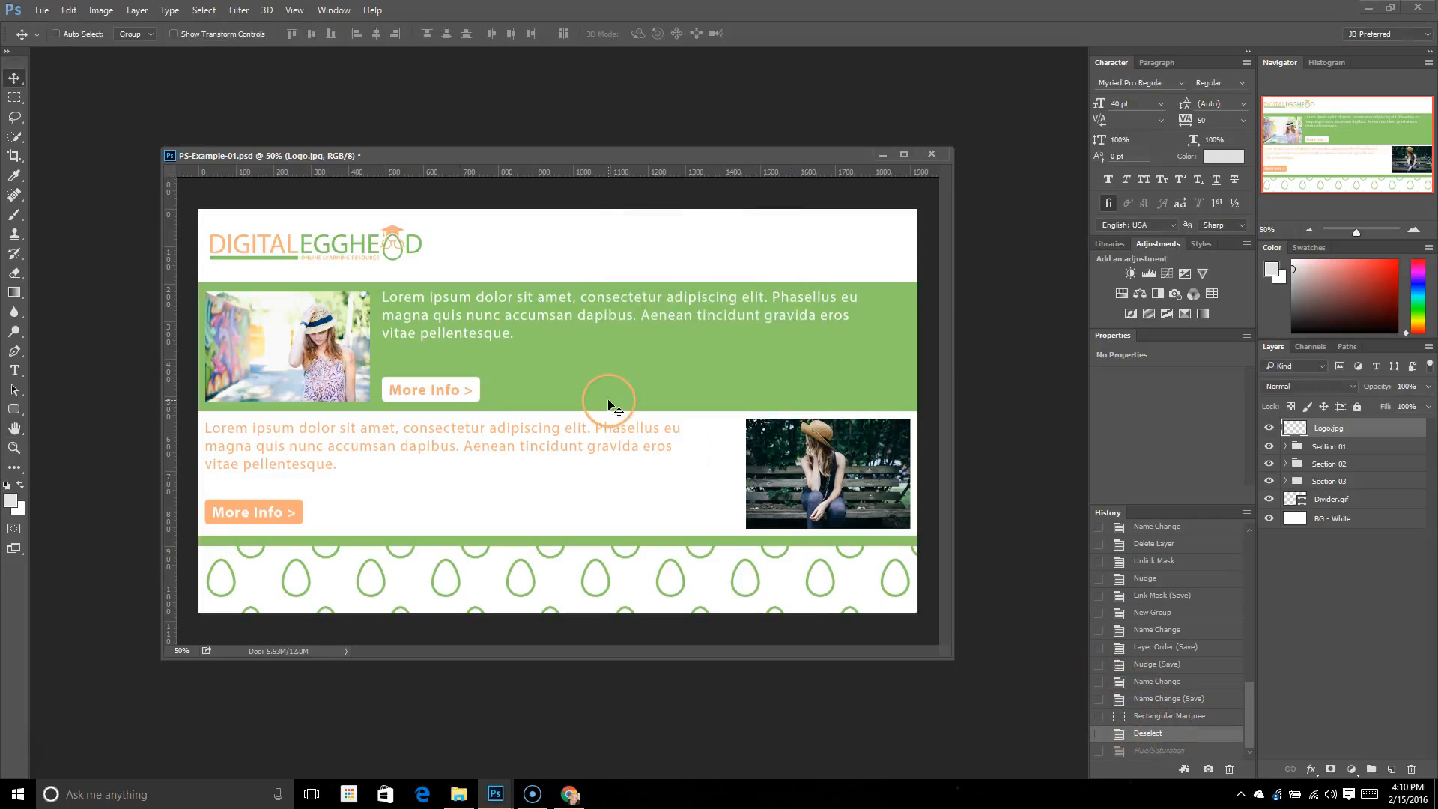
Expand the Section 01 group and select the Image-01 layer.
click(67, 11)
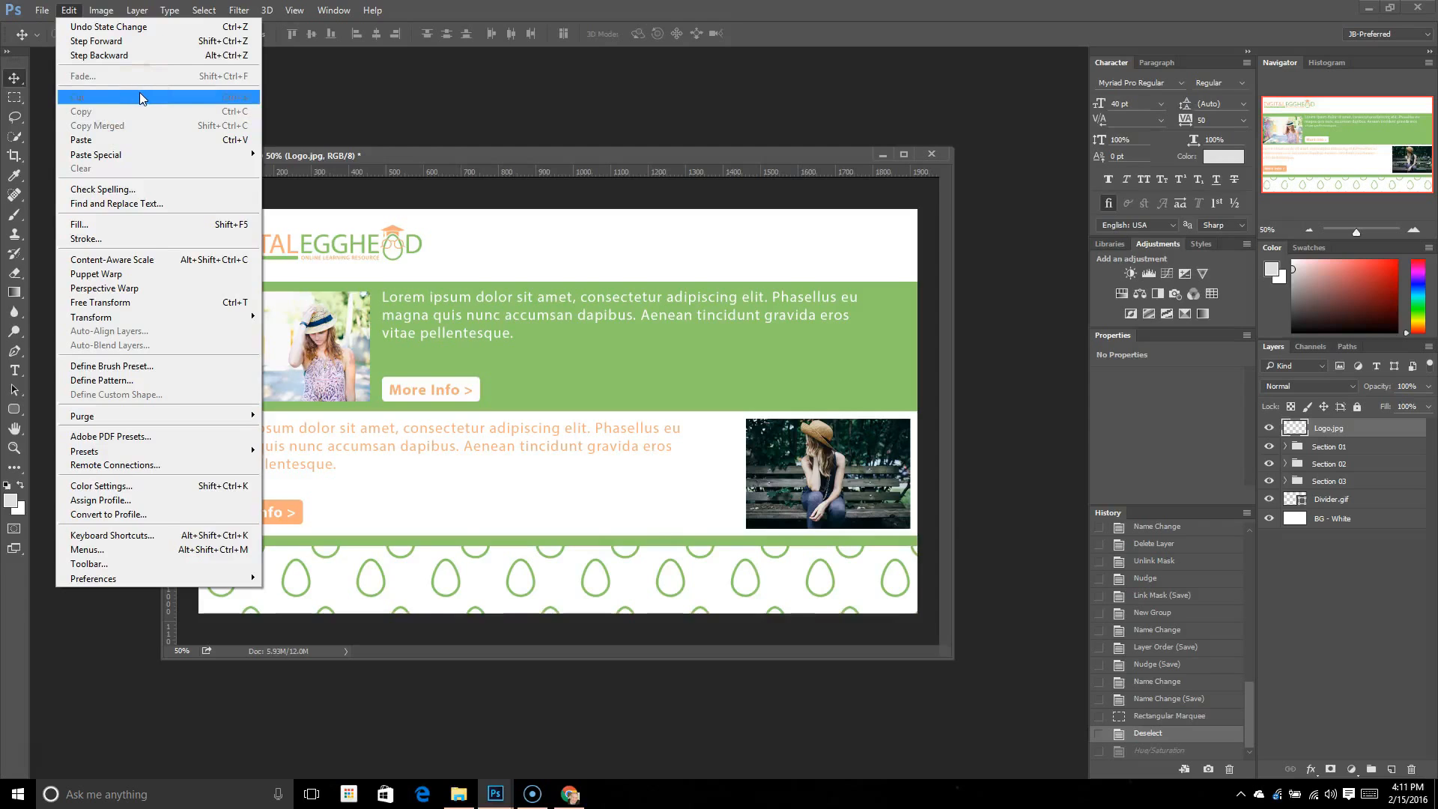
click(378, 242)
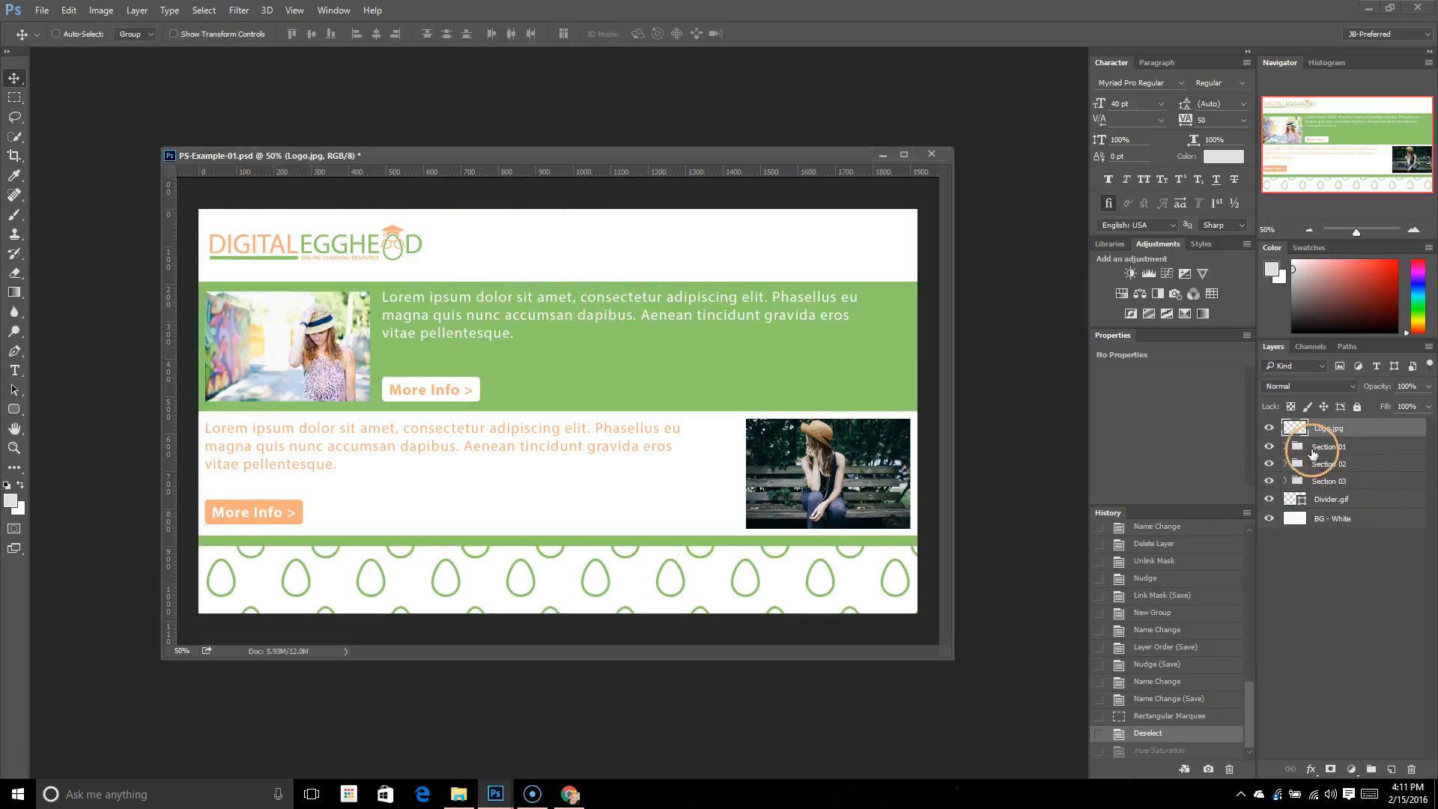
click(1285, 446)
click(1322, 464)
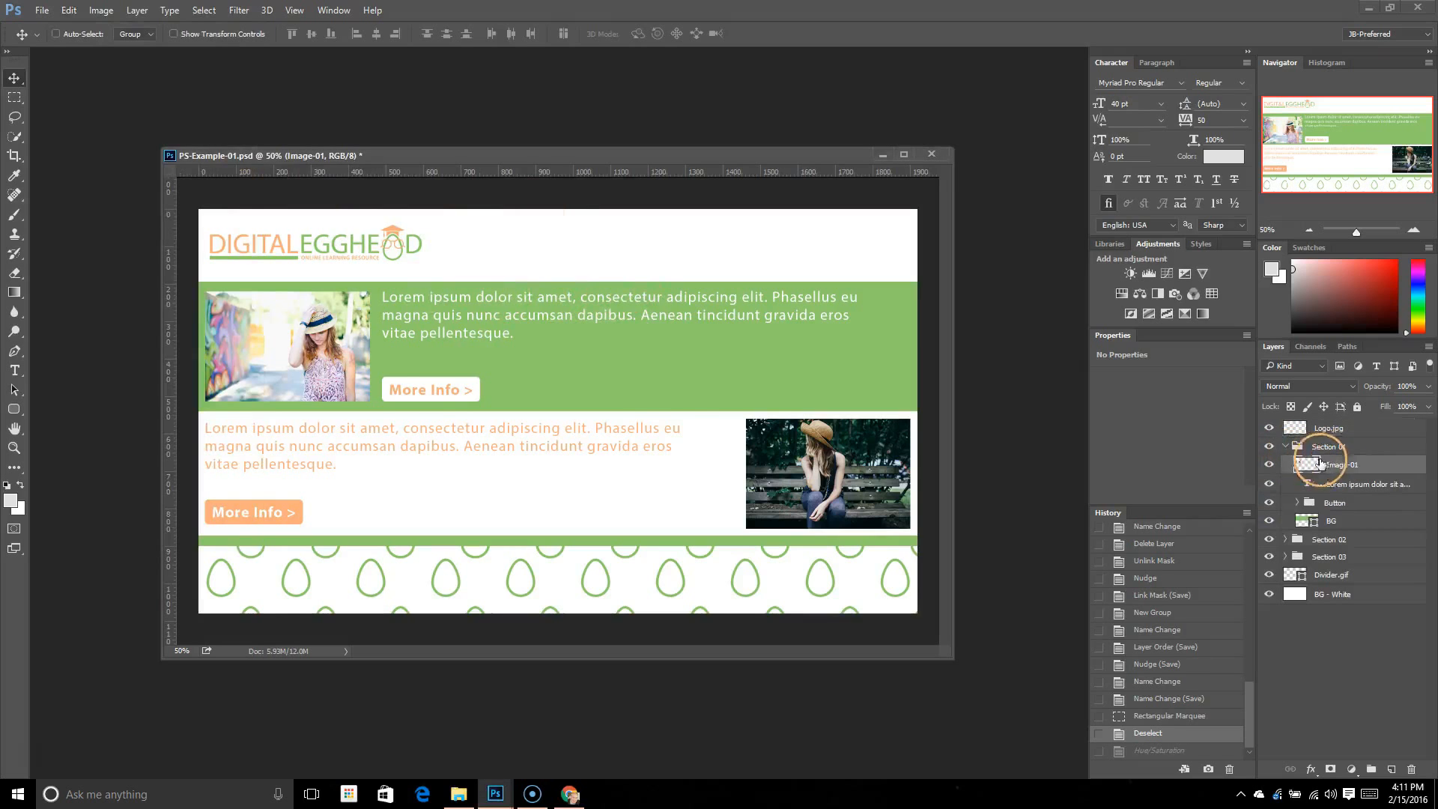
Draw a small rectangular marquee on the Section 01 photo, shift the selection and deselect it.
key(m)
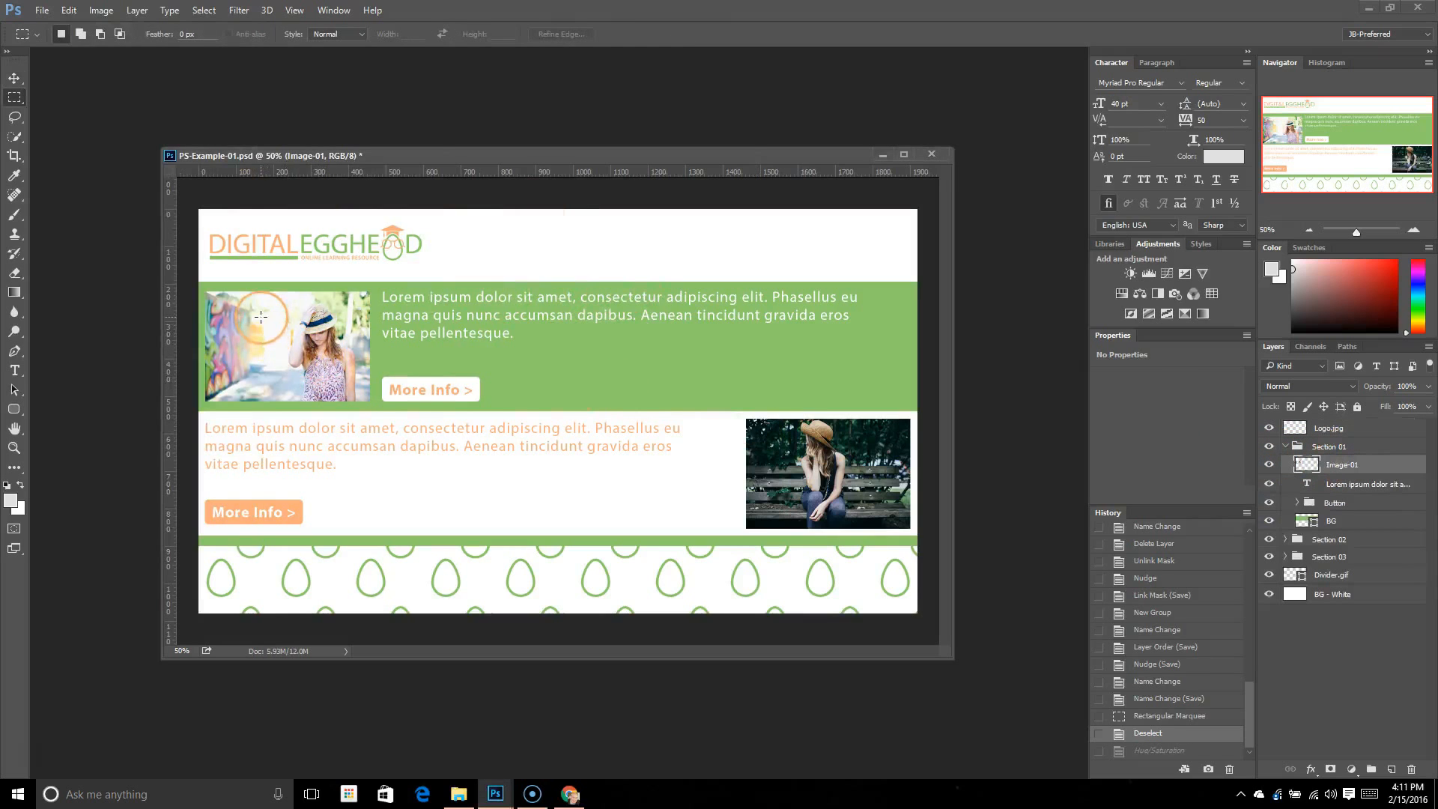
drag(259, 315, 291, 335)
mouse_move(295, 345)
mouse_down()
mouse_move(346, 319)
mouse_move(320, 336)
mouse_up()
click(320, 336)
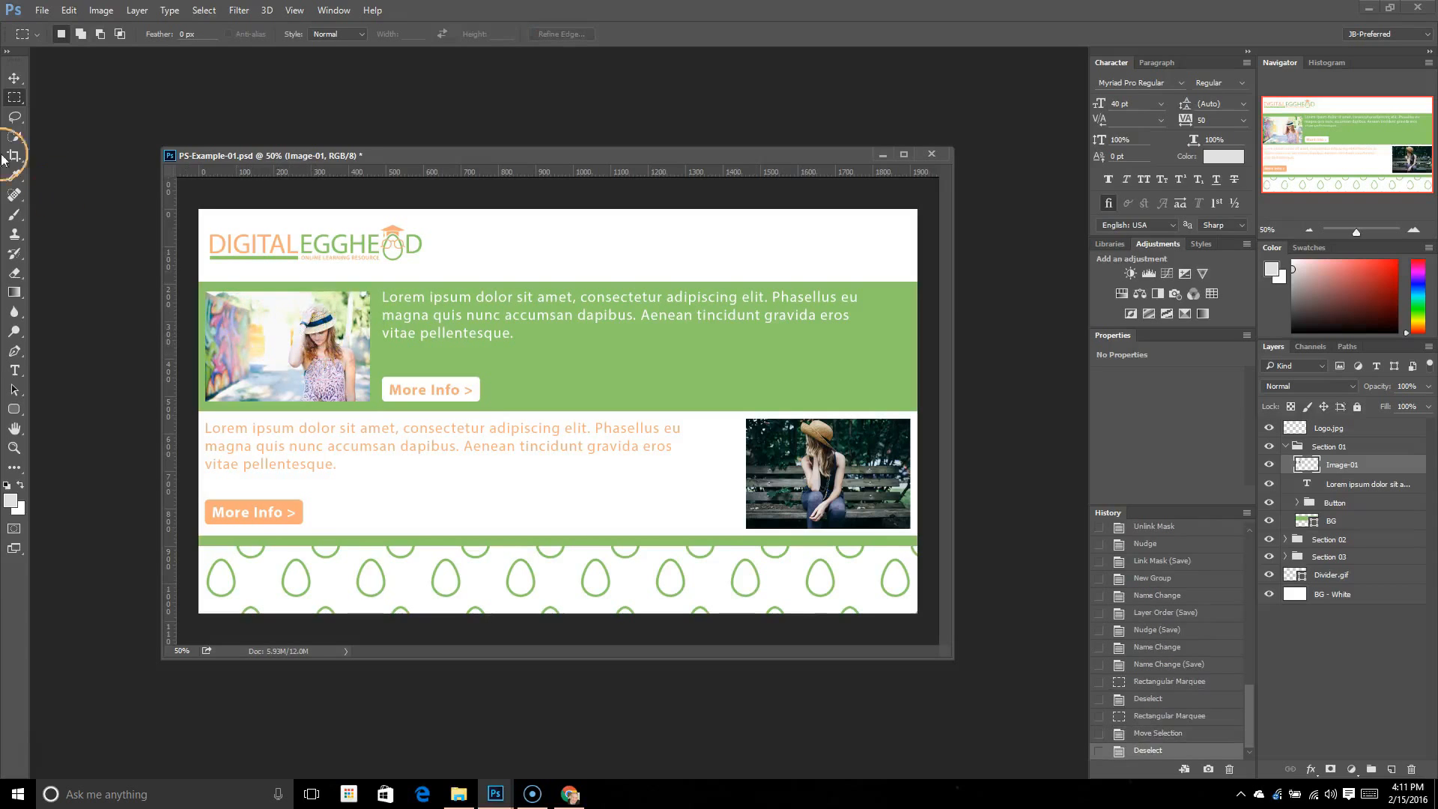
Draw a rectangular marquee around the woman in the Section 01 photo.
click(15, 102)
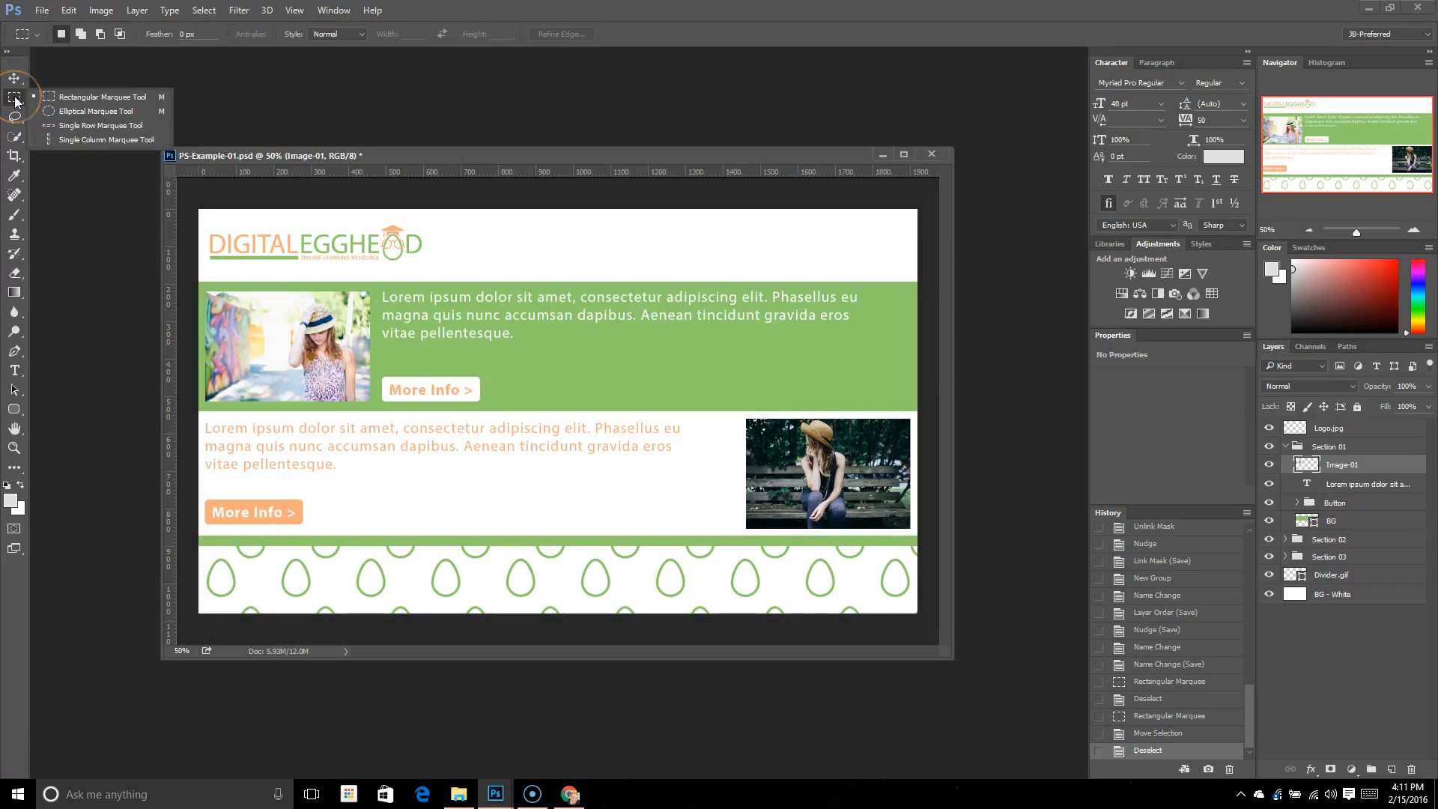
click(15, 101)
drag(279, 292, 356, 394)
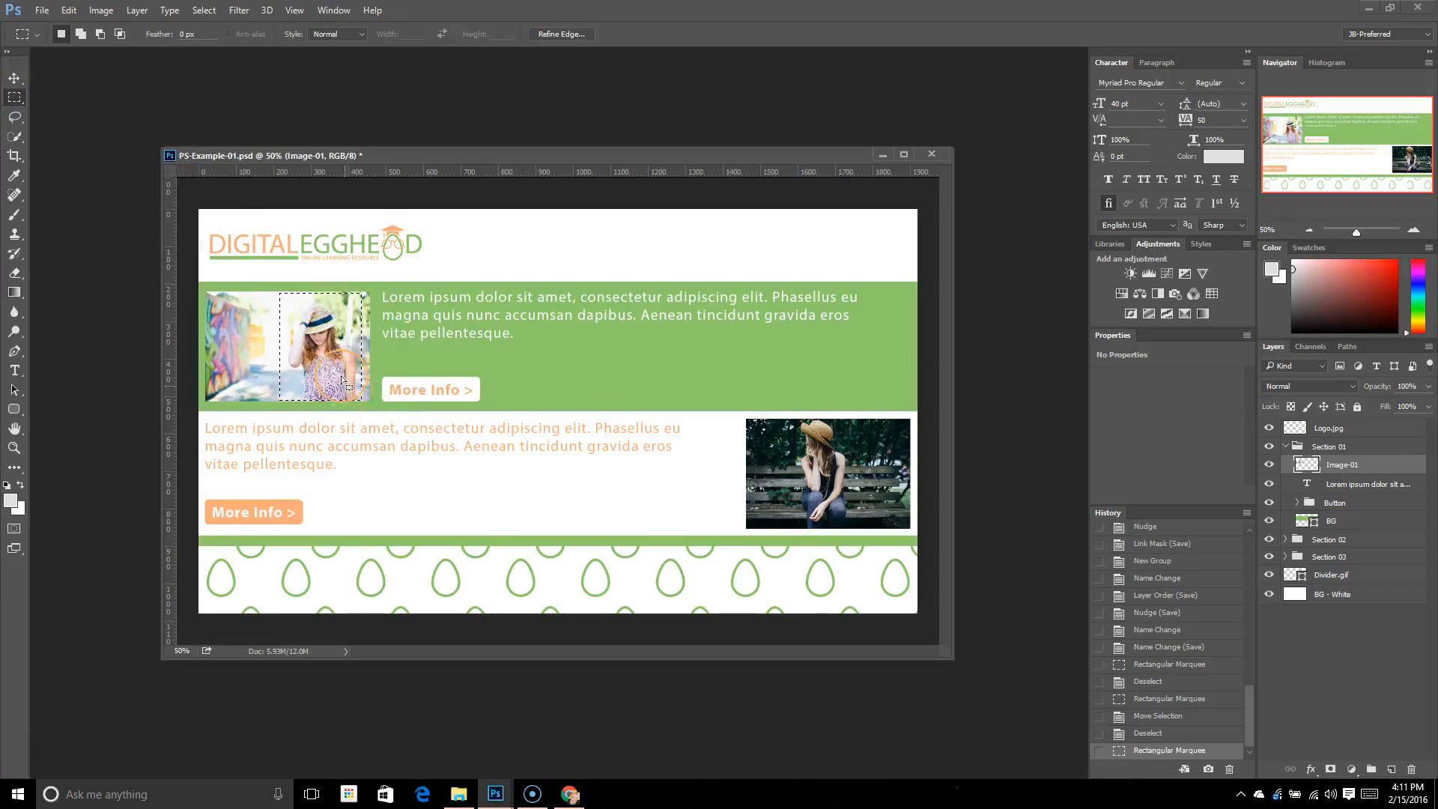
Cut the selected woman from Image-01, paste her as a new layer and revert to the Rectangular Marquee history state.
click(69, 10)
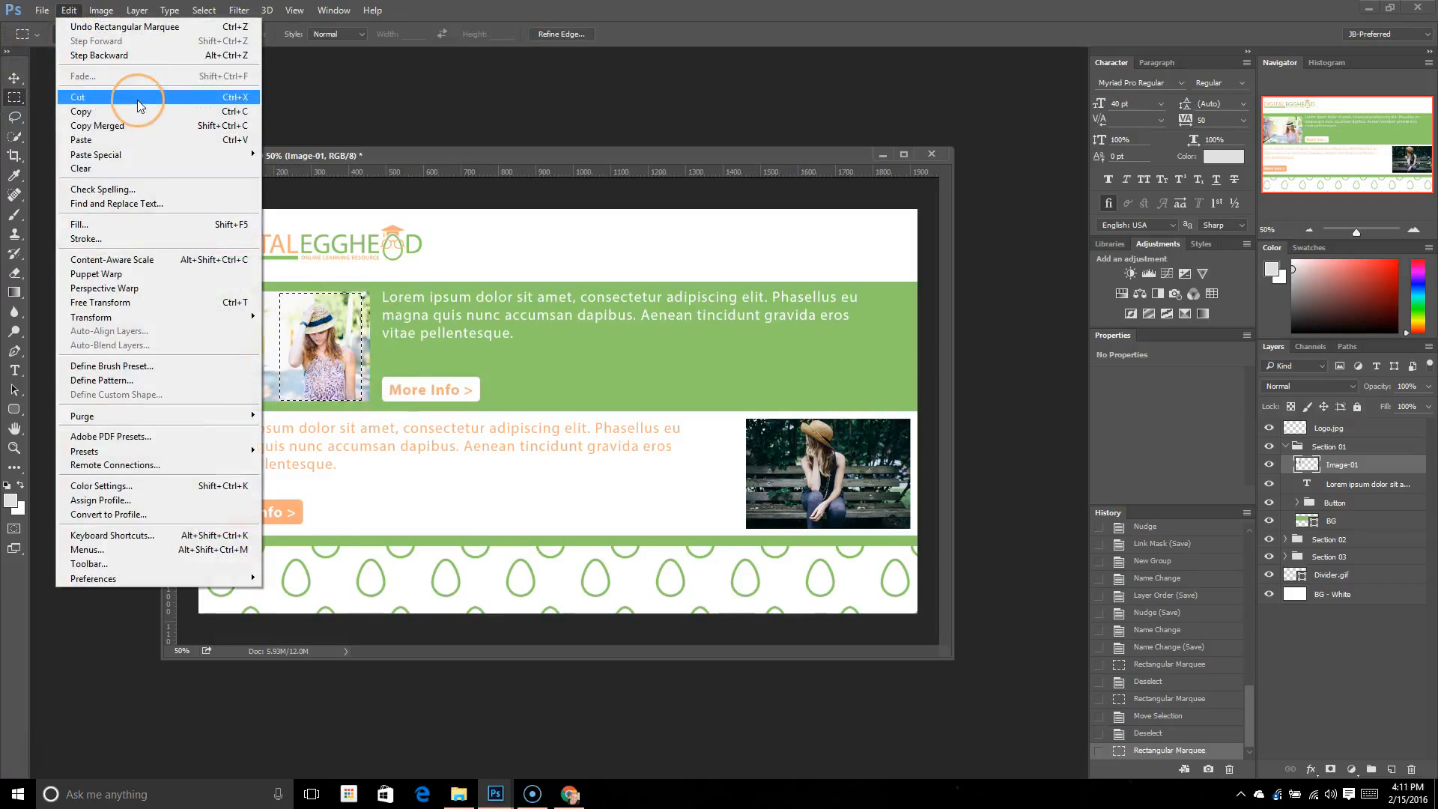
click(137, 101)
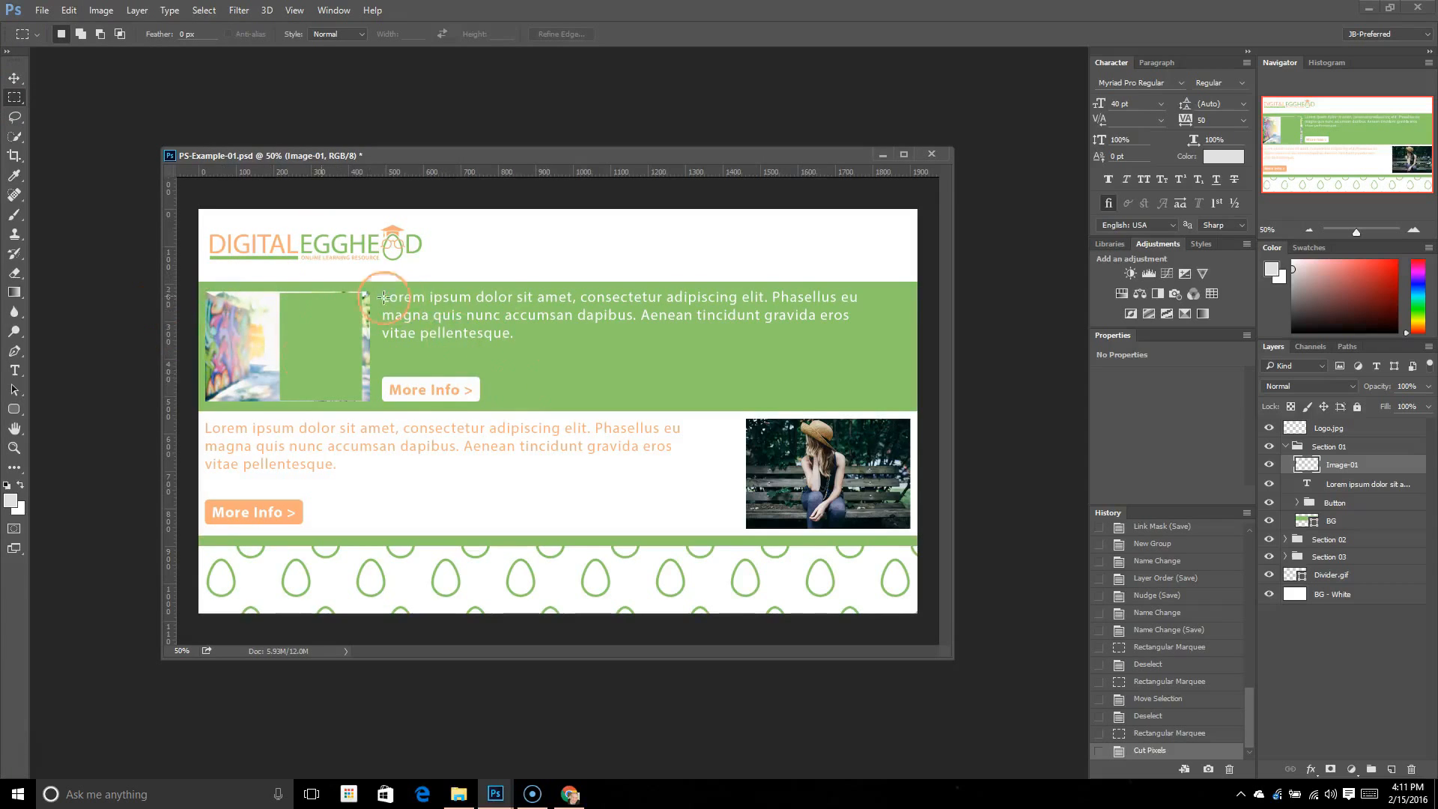
click(69, 10)
click(111, 136)
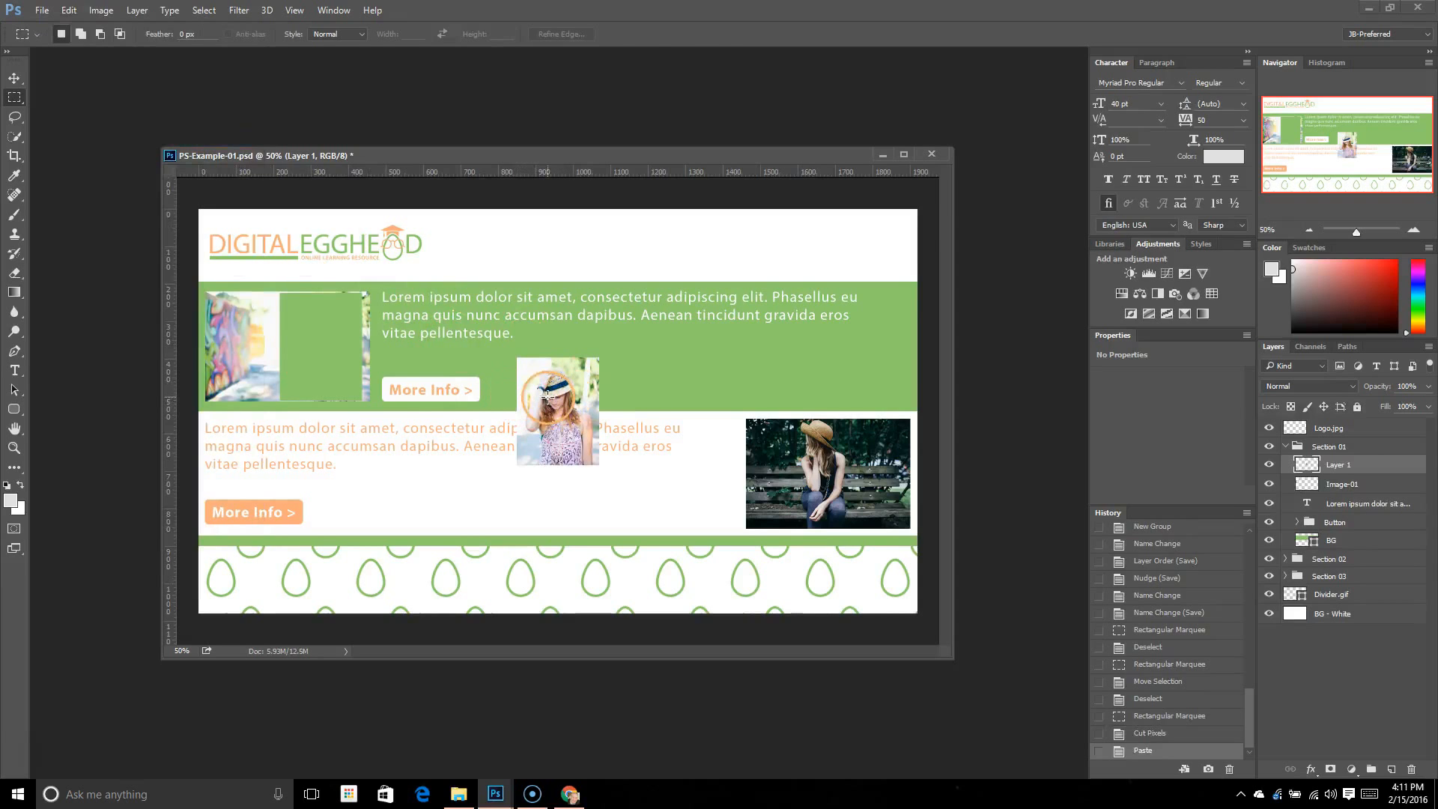
click(14, 78)
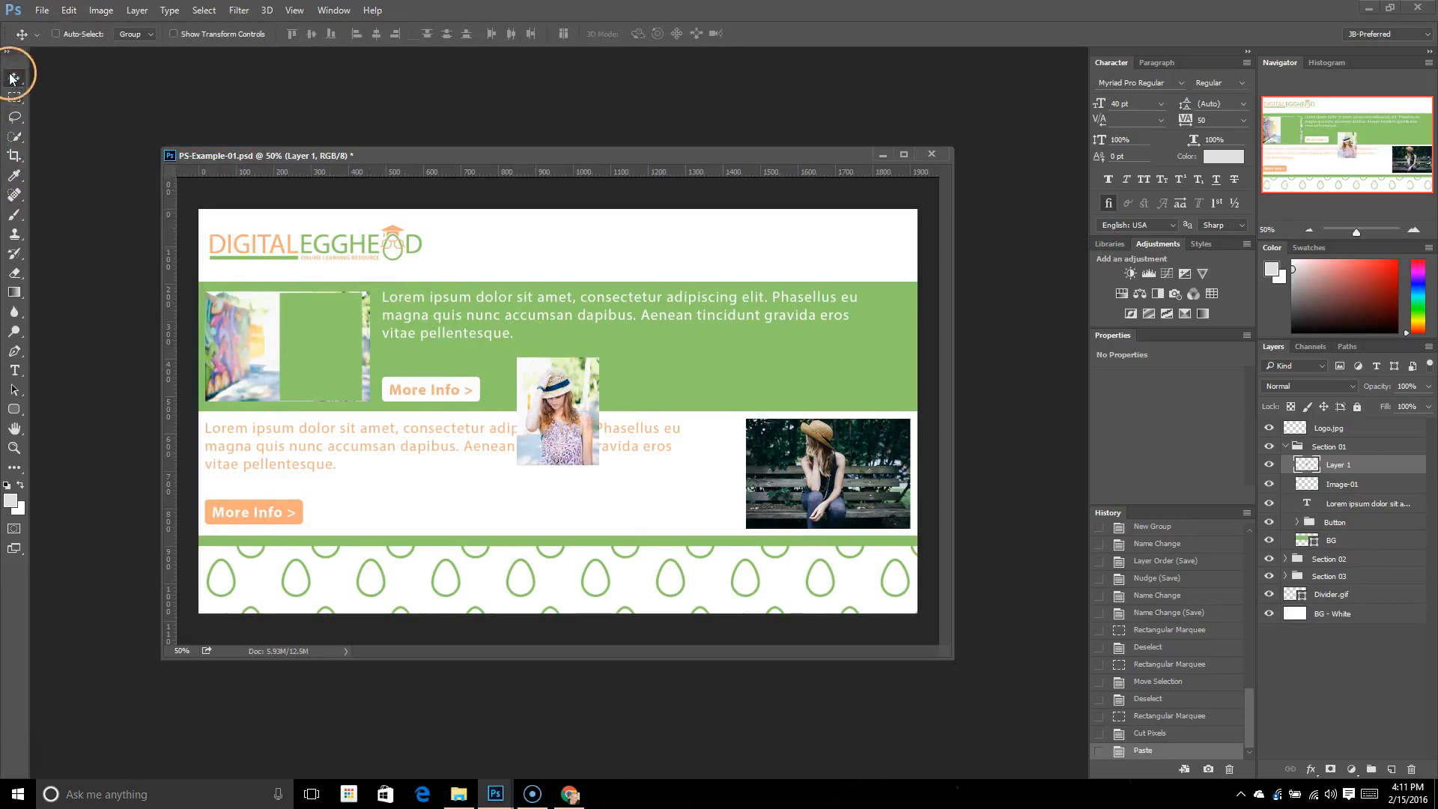
click(1166, 715)
Copy the selected part of Image-01 and paste it as a new layer.
click(68, 11)
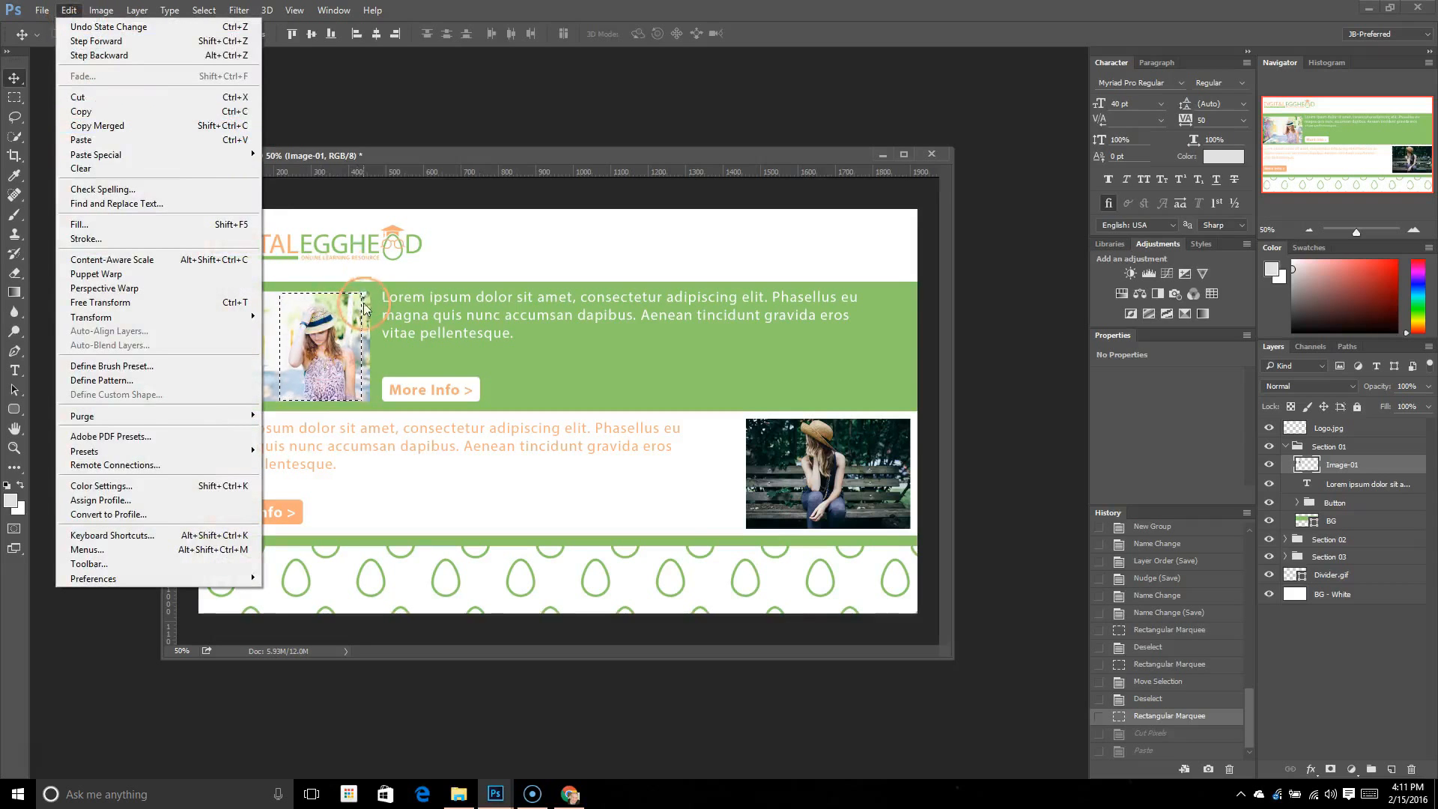
click(352, 198)
click(69, 10)
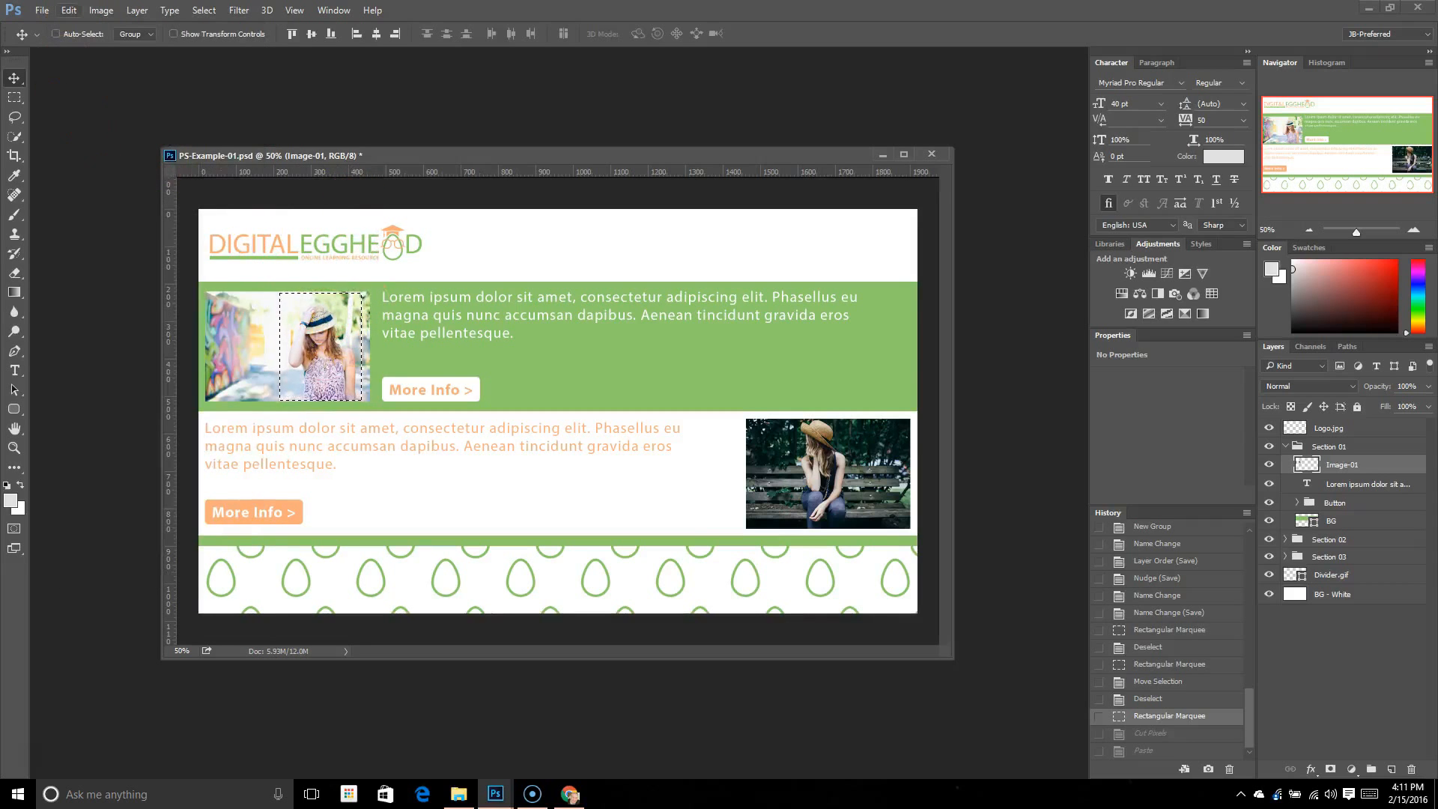
click(82, 106)
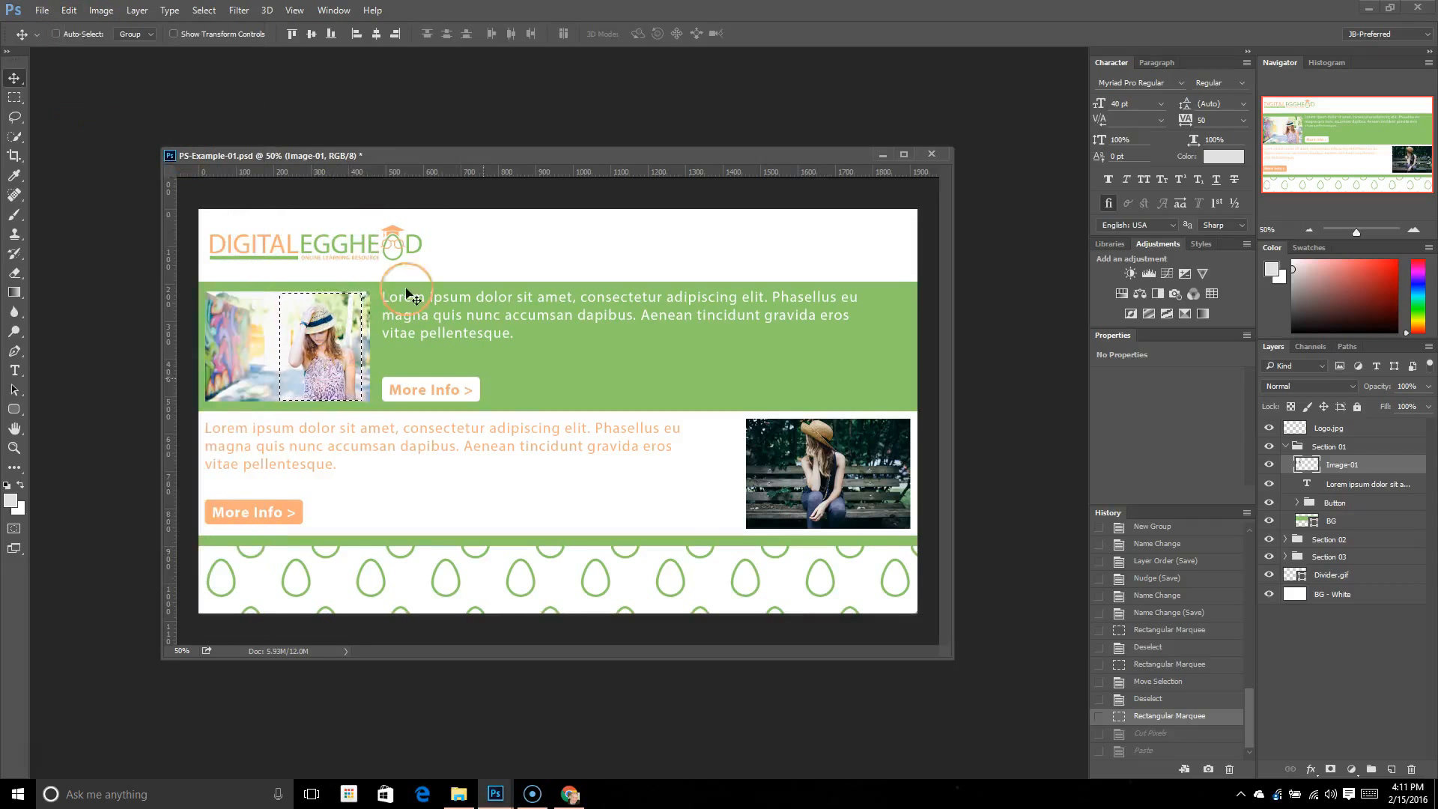
click(101, 11)
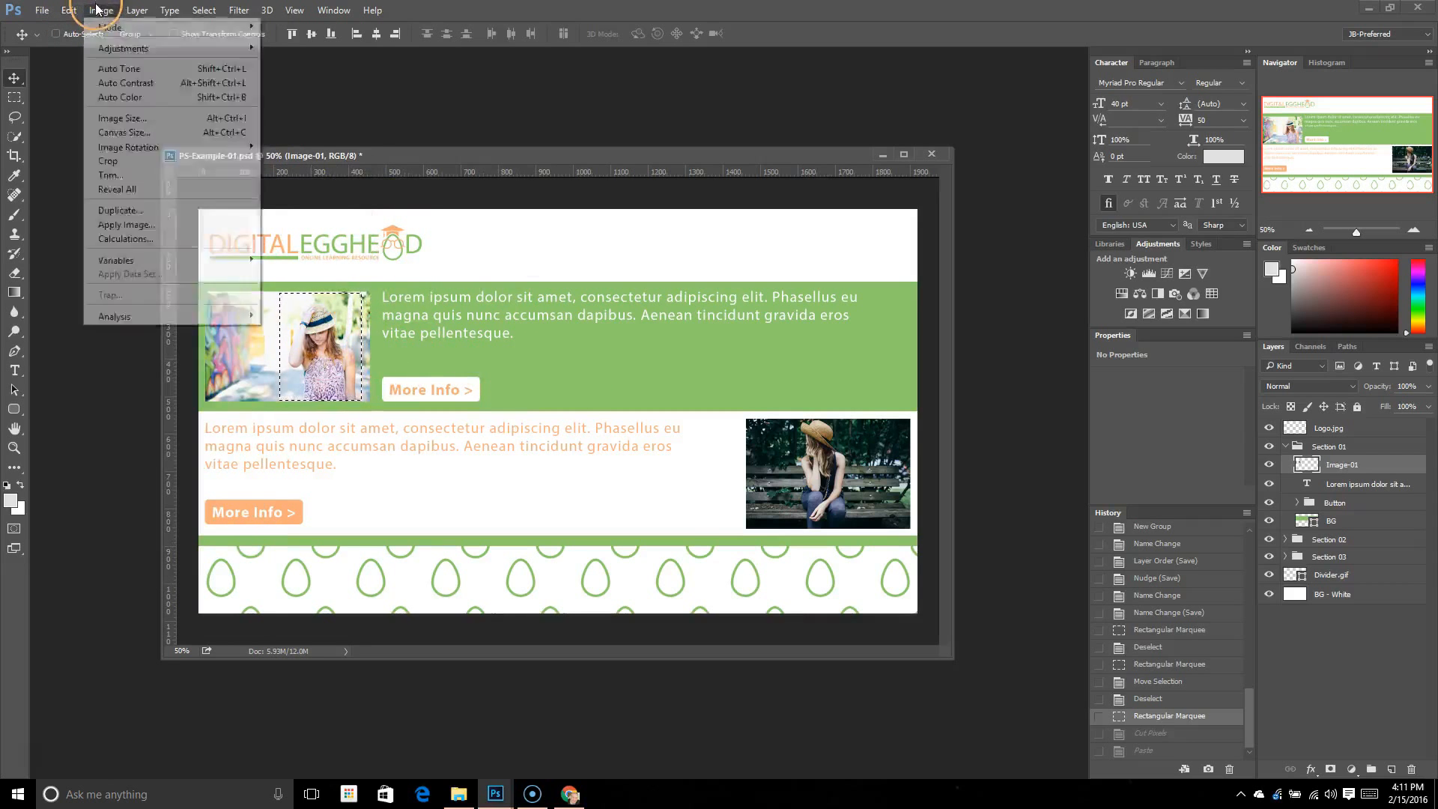
mouse_move(69, 10)
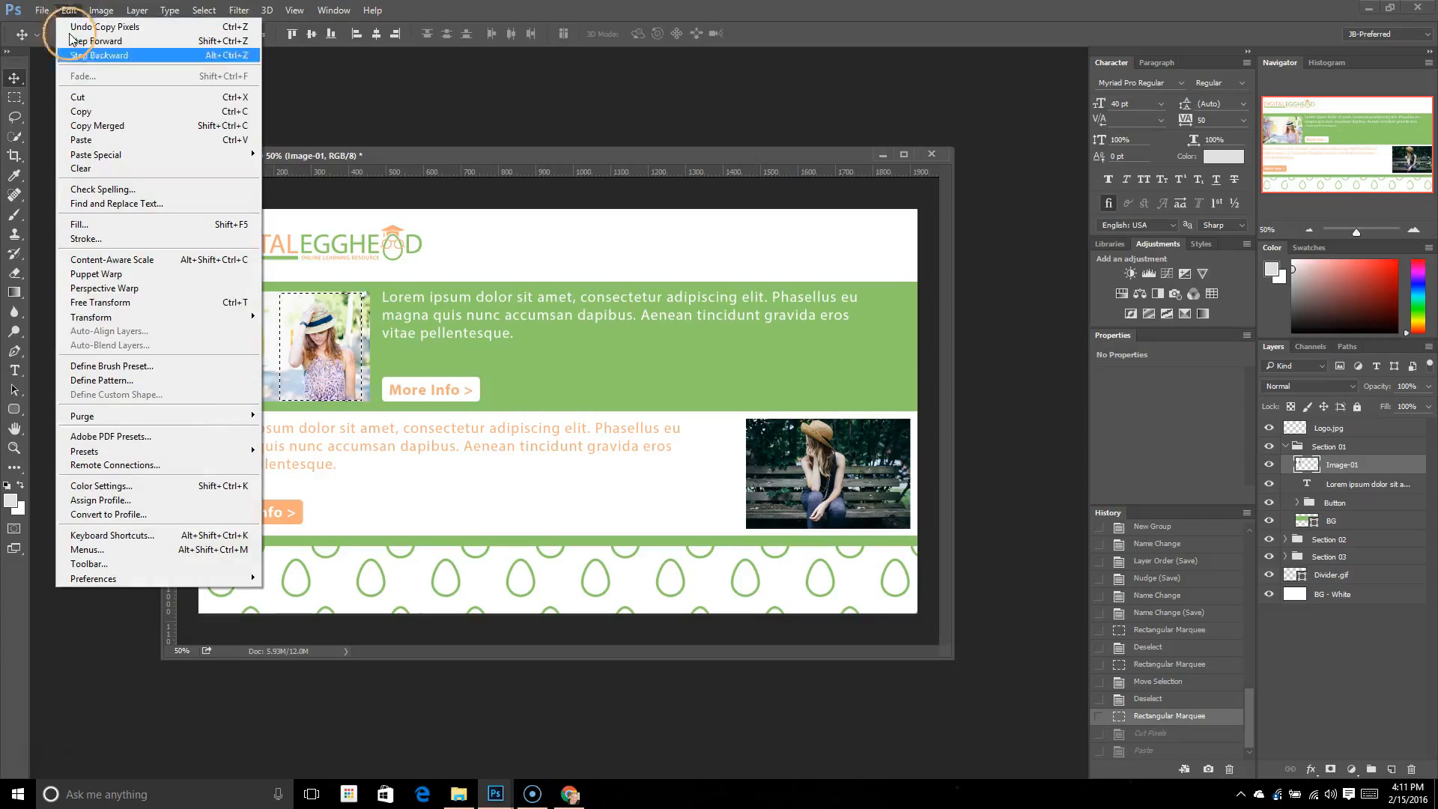
click(101, 136)
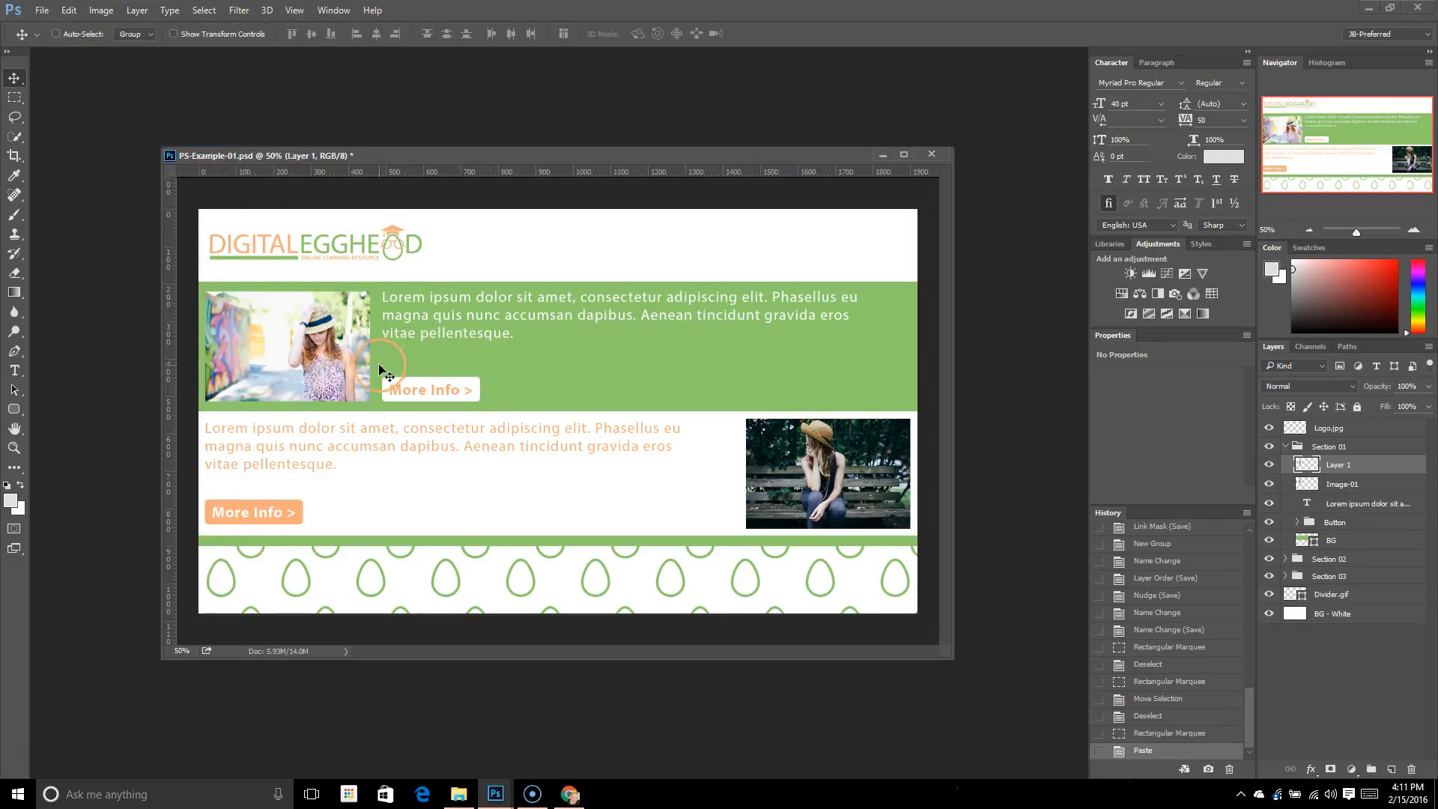
Move the pasted woman over the Section 01 text and revert the document to the Rectangular Marquee history state.
drag(358, 365, 560, 353)
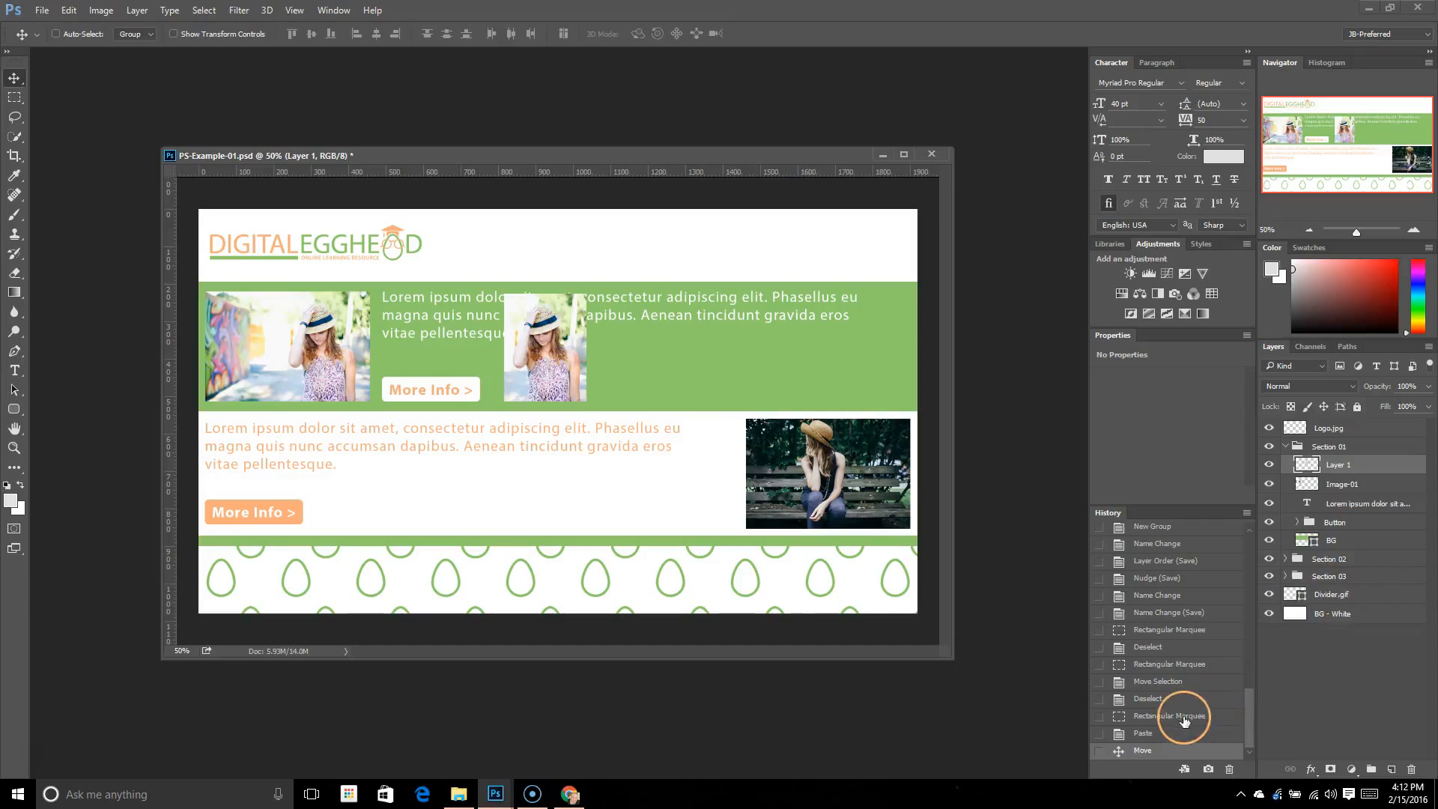
click(1113, 714)
click(69, 14)
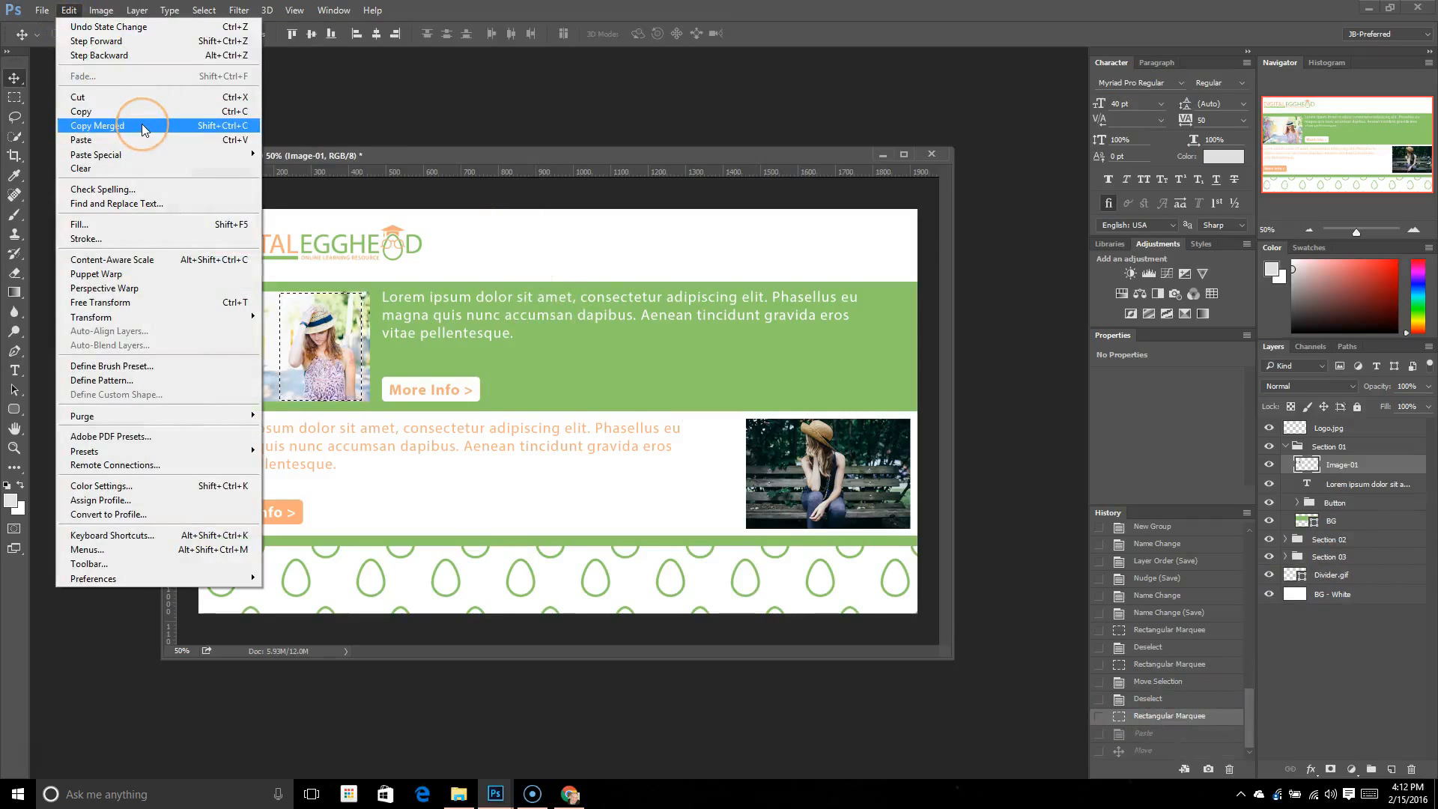
click(390, 252)
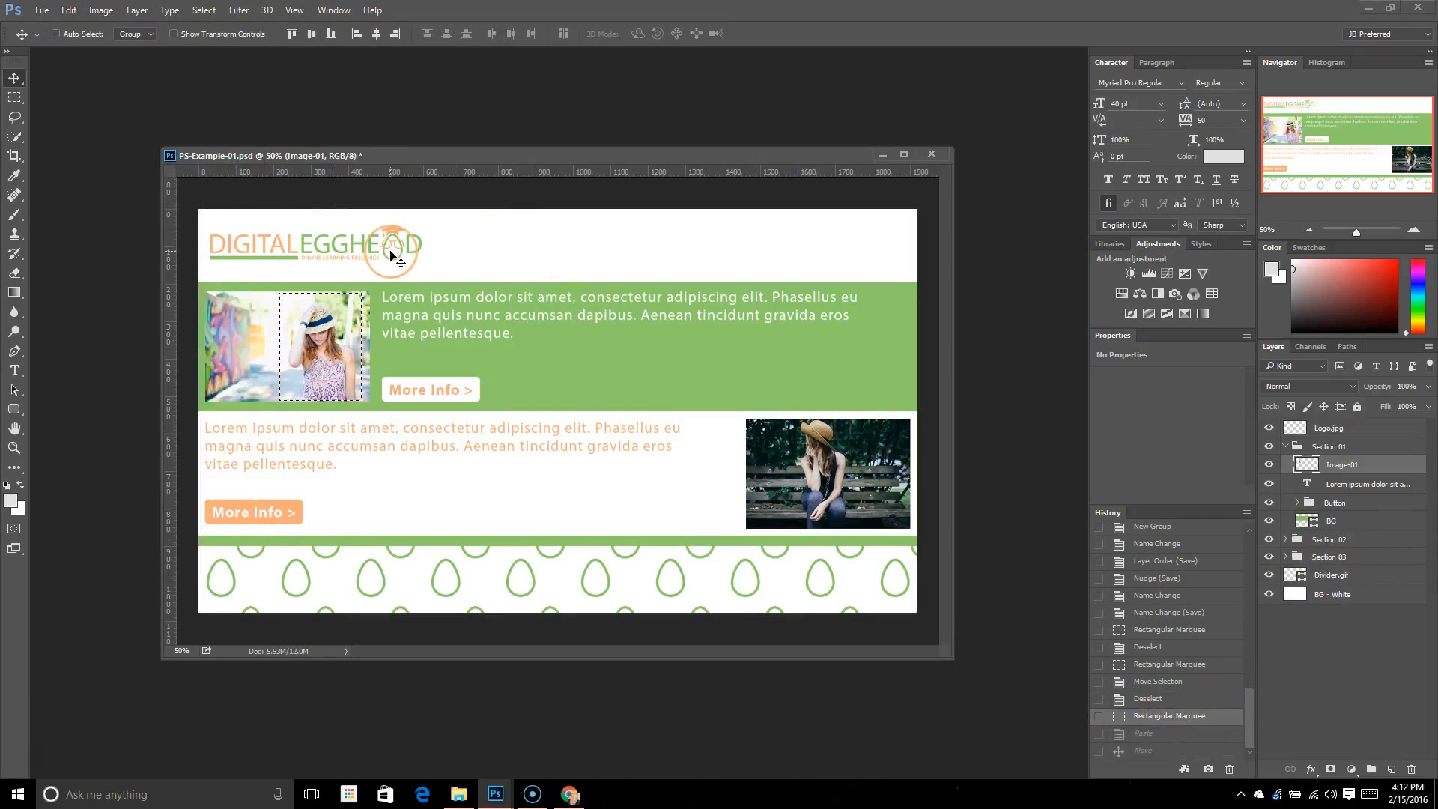
Draw a rectangular marquee across the full page width, covering the logo header and the green Section 01 area.
click(367, 299)
click(15, 97)
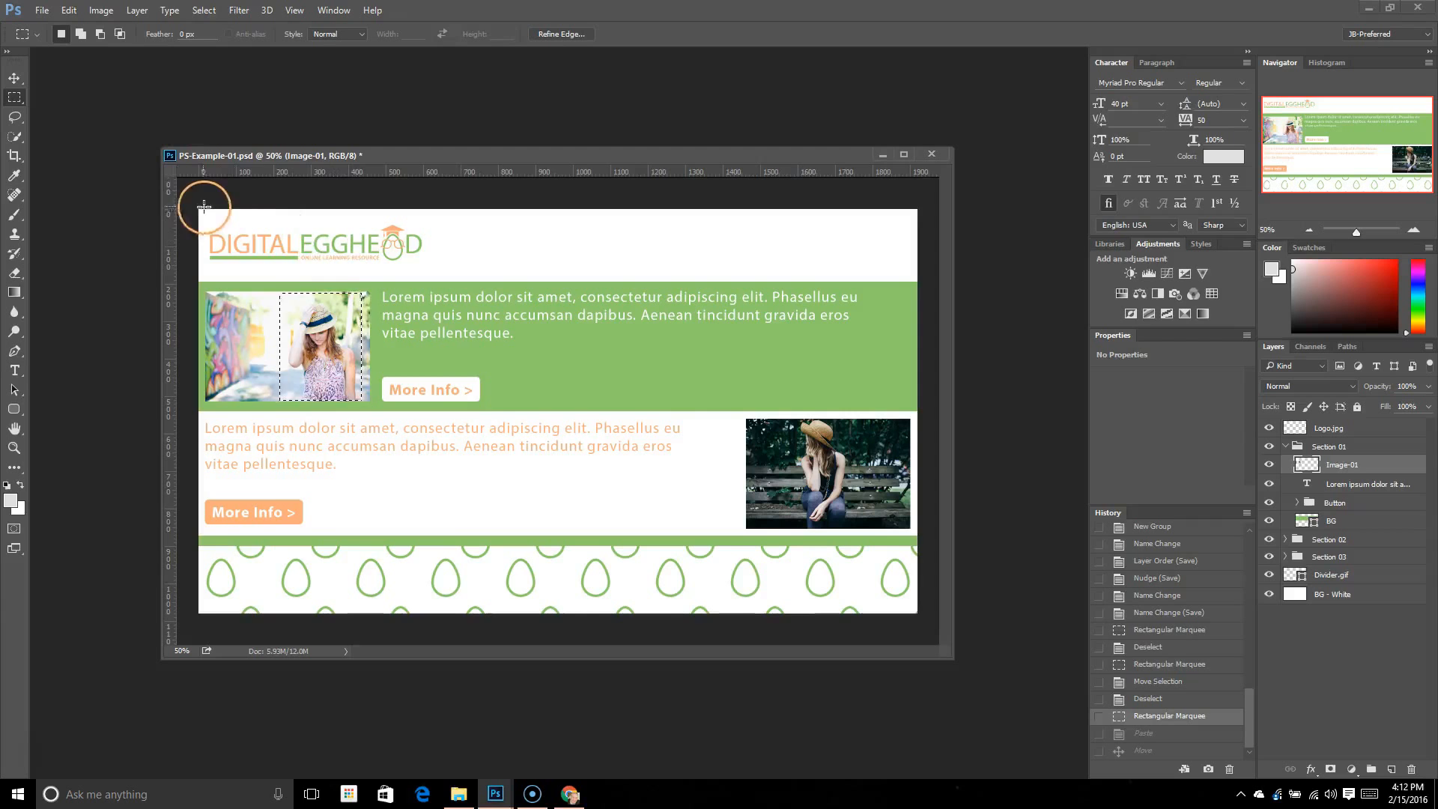
drag(192, 201, 934, 414)
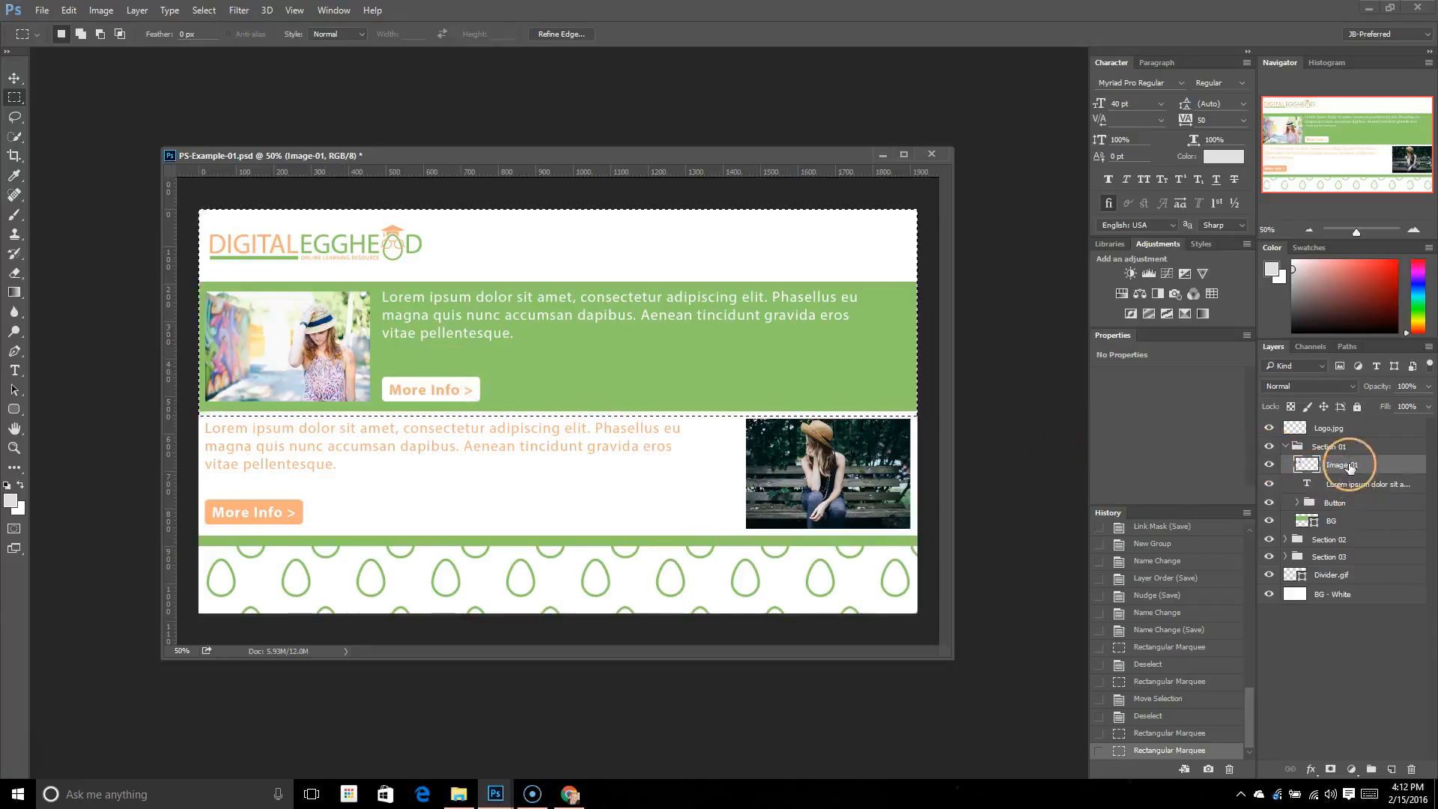
Copy the selected area of Image-01, paste it as a new layer and revert to the Rectangular Marquee history state.
click(68, 11)
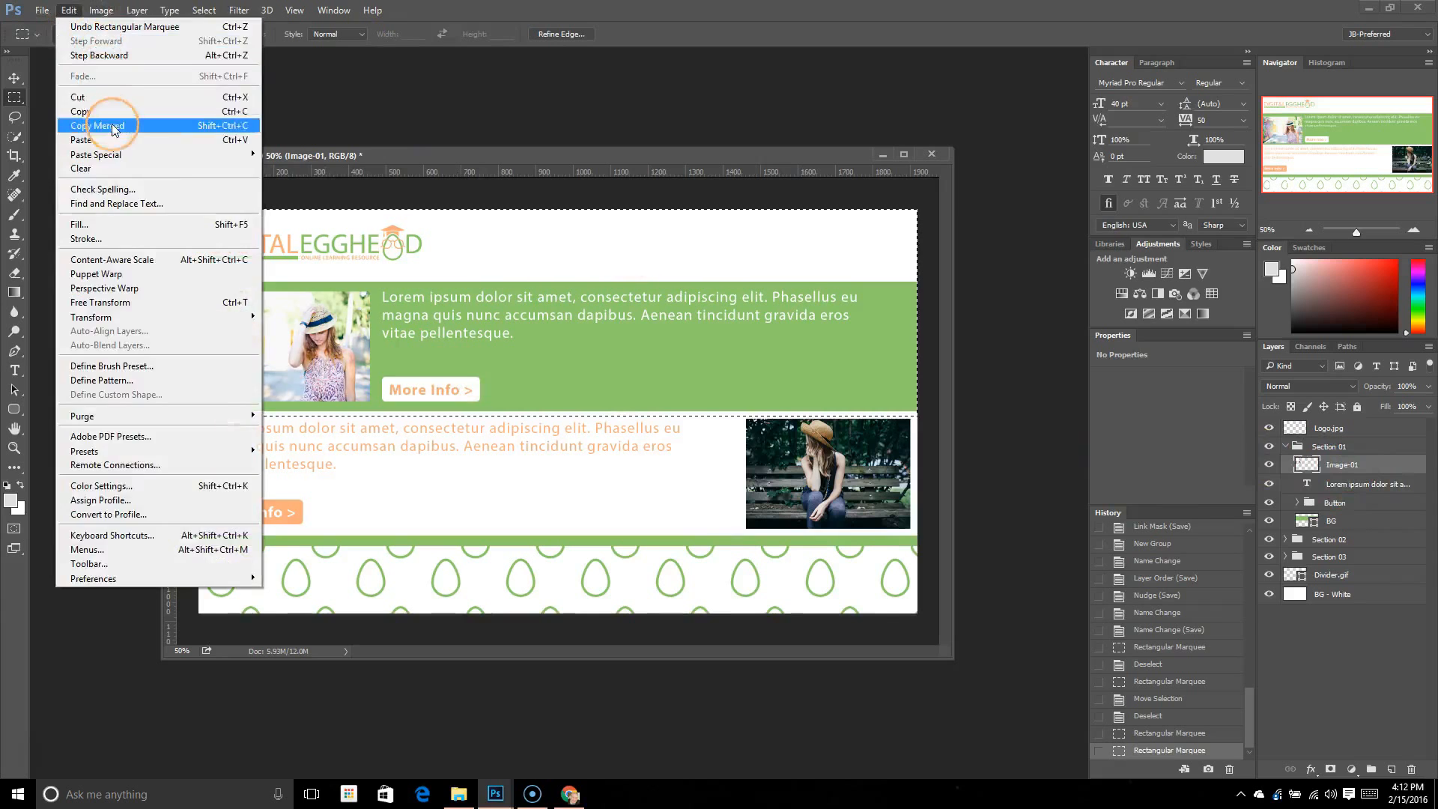
click(114, 114)
click(69, 11)
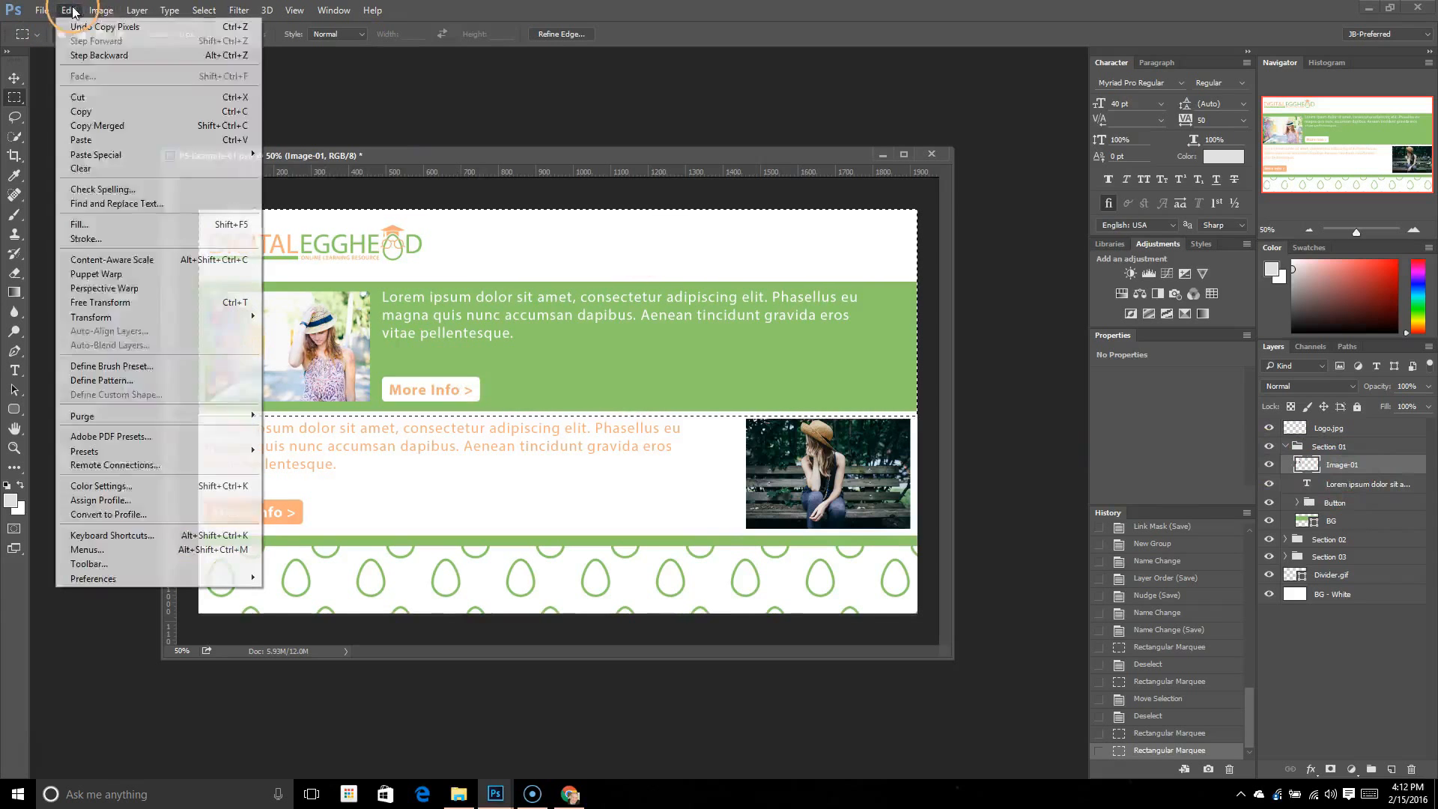
click(119, 139)
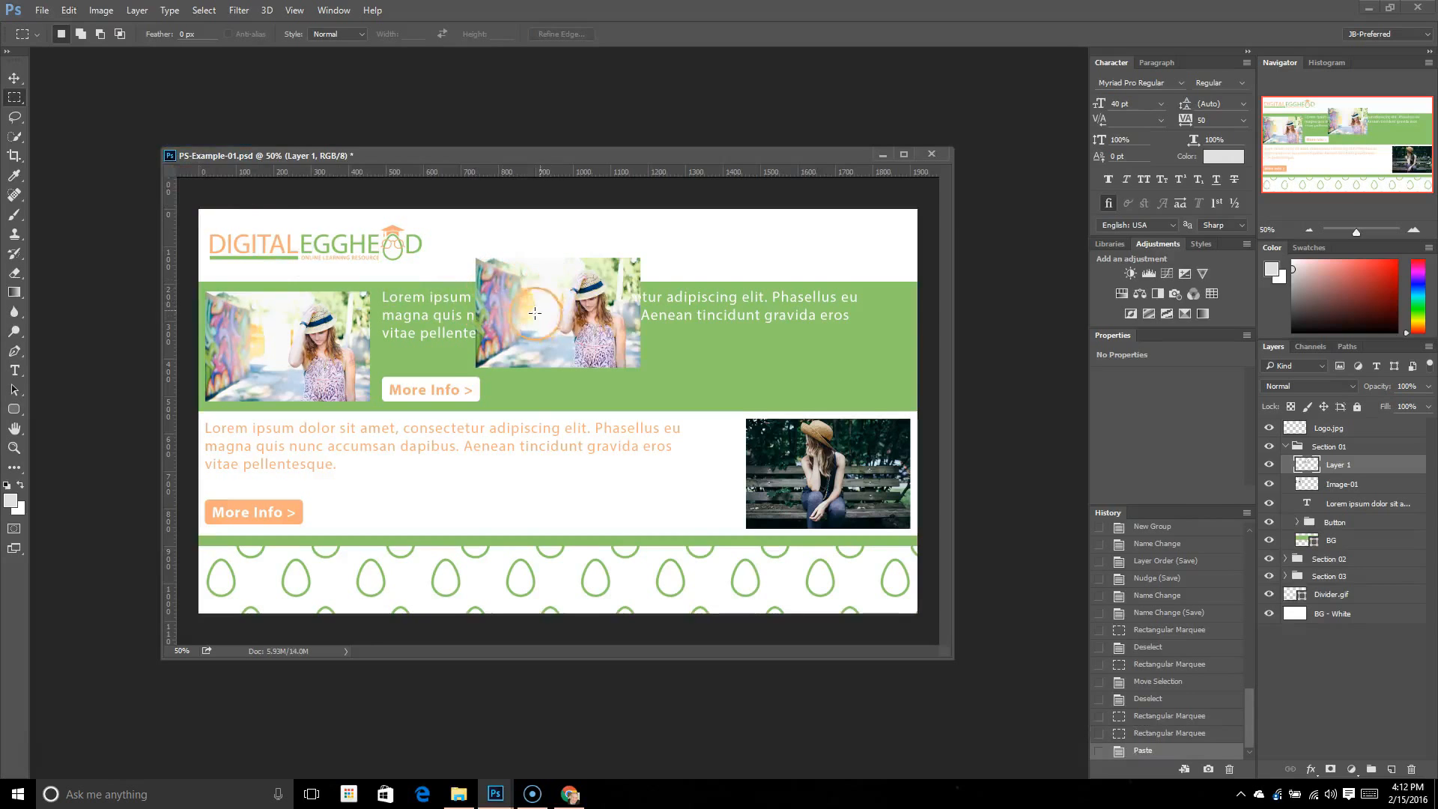
click(1165, 733)
Copy the selected header and Section 01 area with Copy Merged and paste it as a new layer.
click(72, 9)
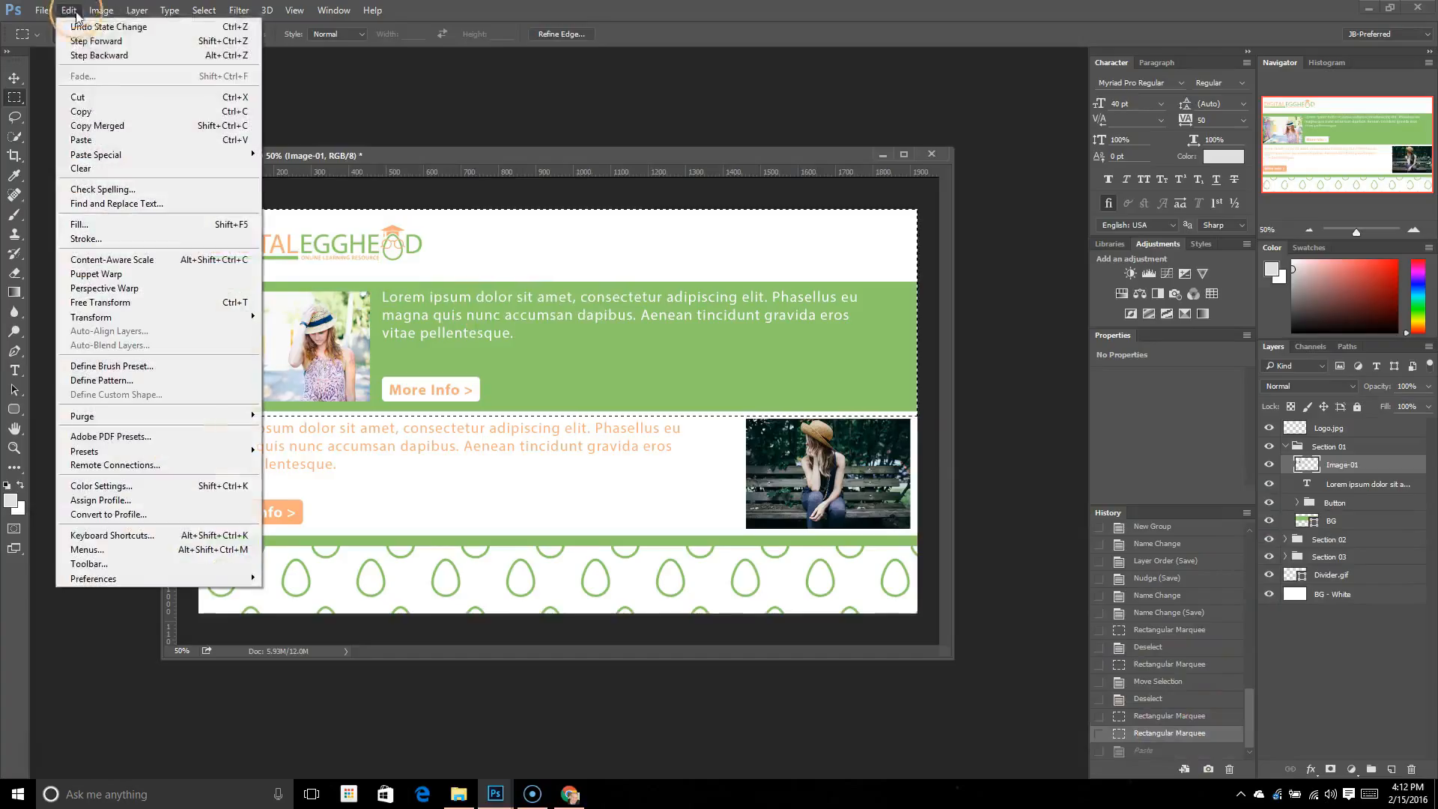
click(108, 124)
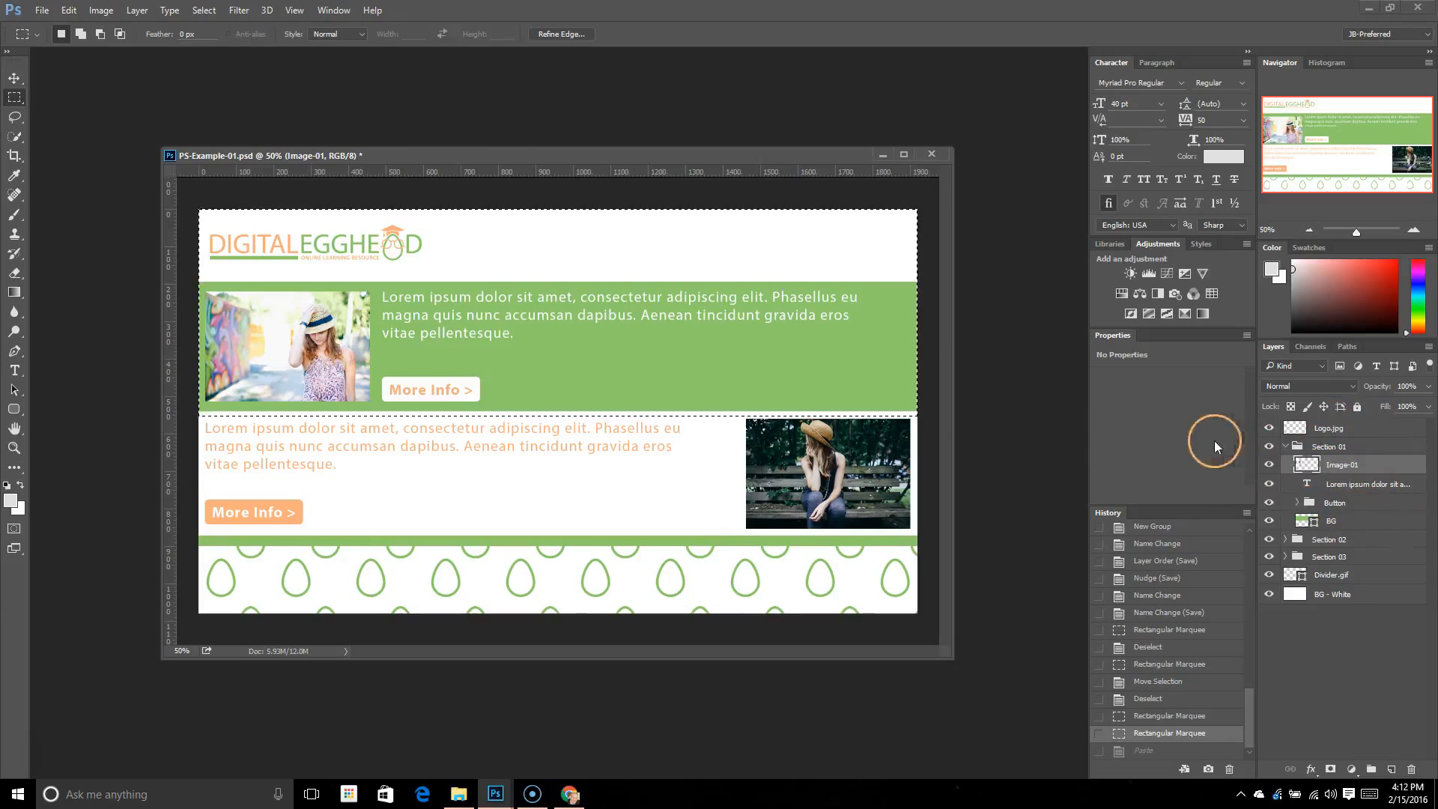
click(73, 9)
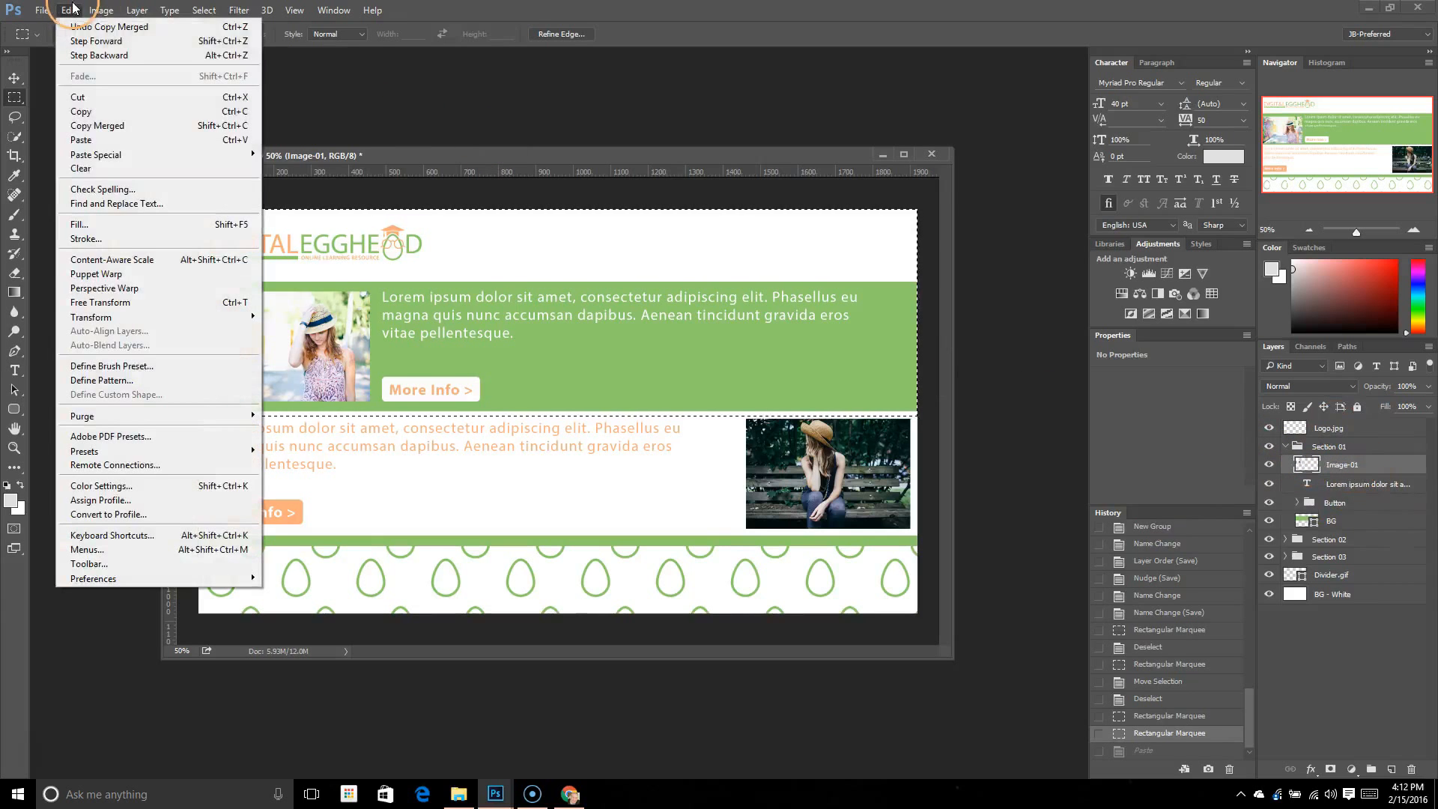
click(108, 139)
click(431, 261)
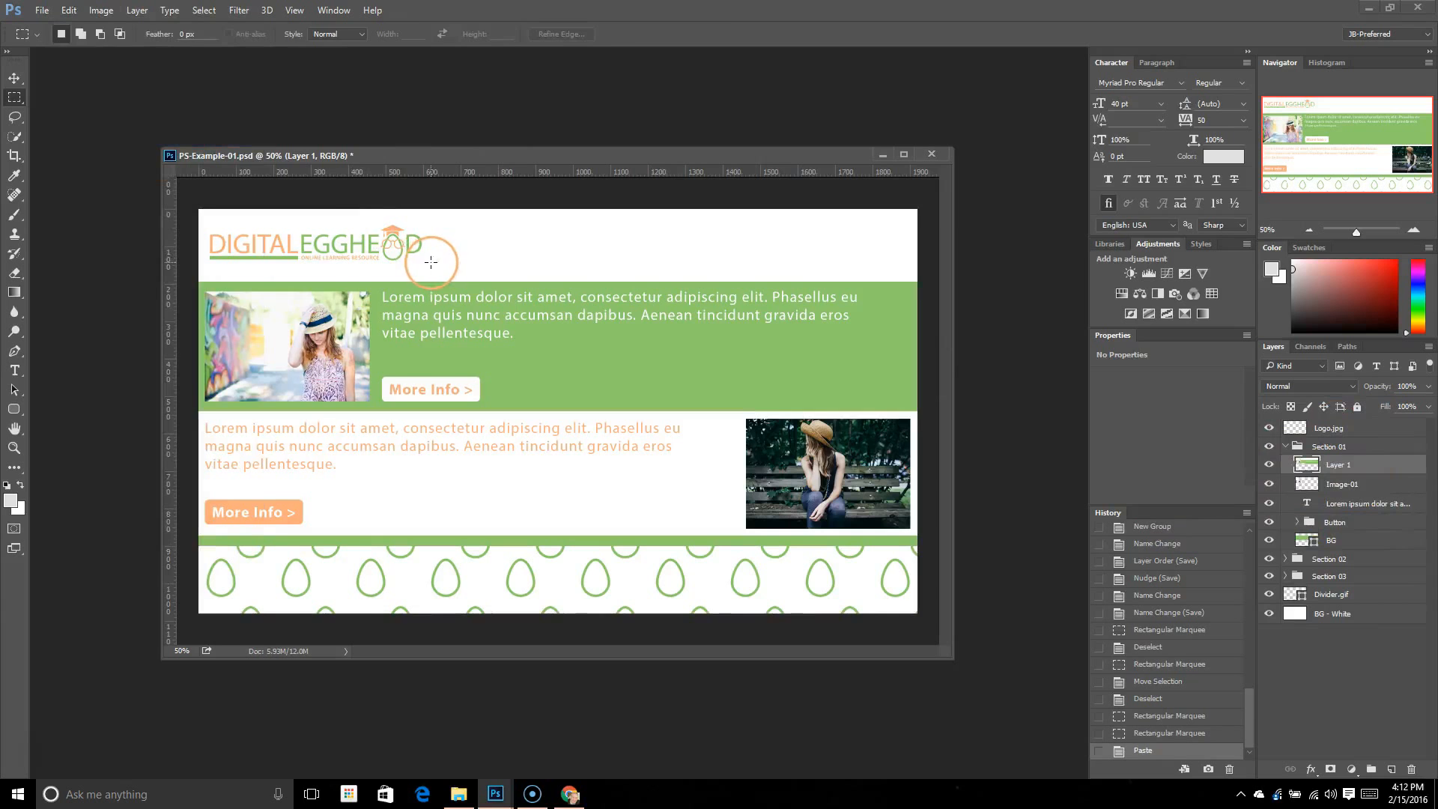
Move the pasted merged layer diagonally down over the page and revert to the Rectangular Marquee history state.
key(v)
drag(431, 263, 528, 344)
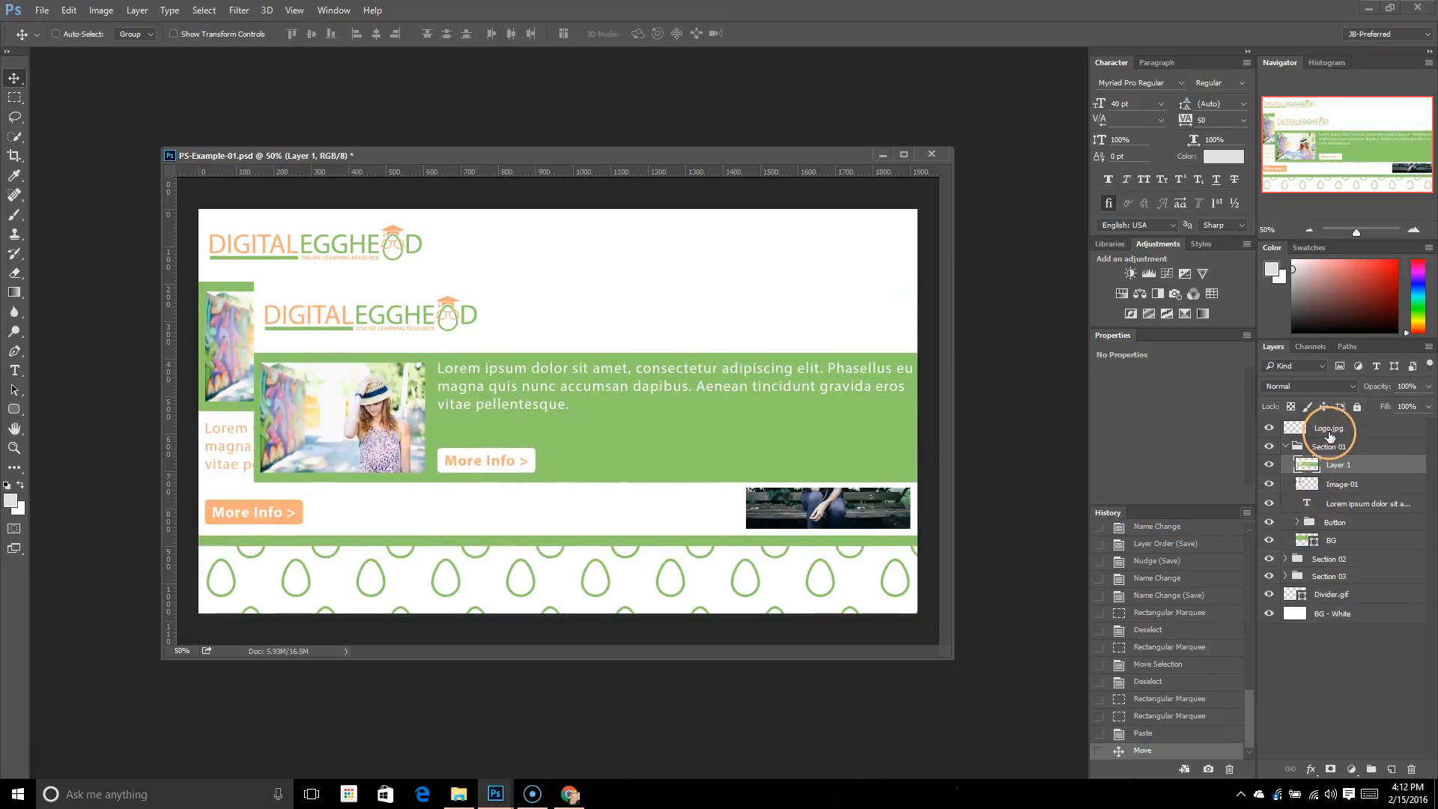
click(1153, 713)
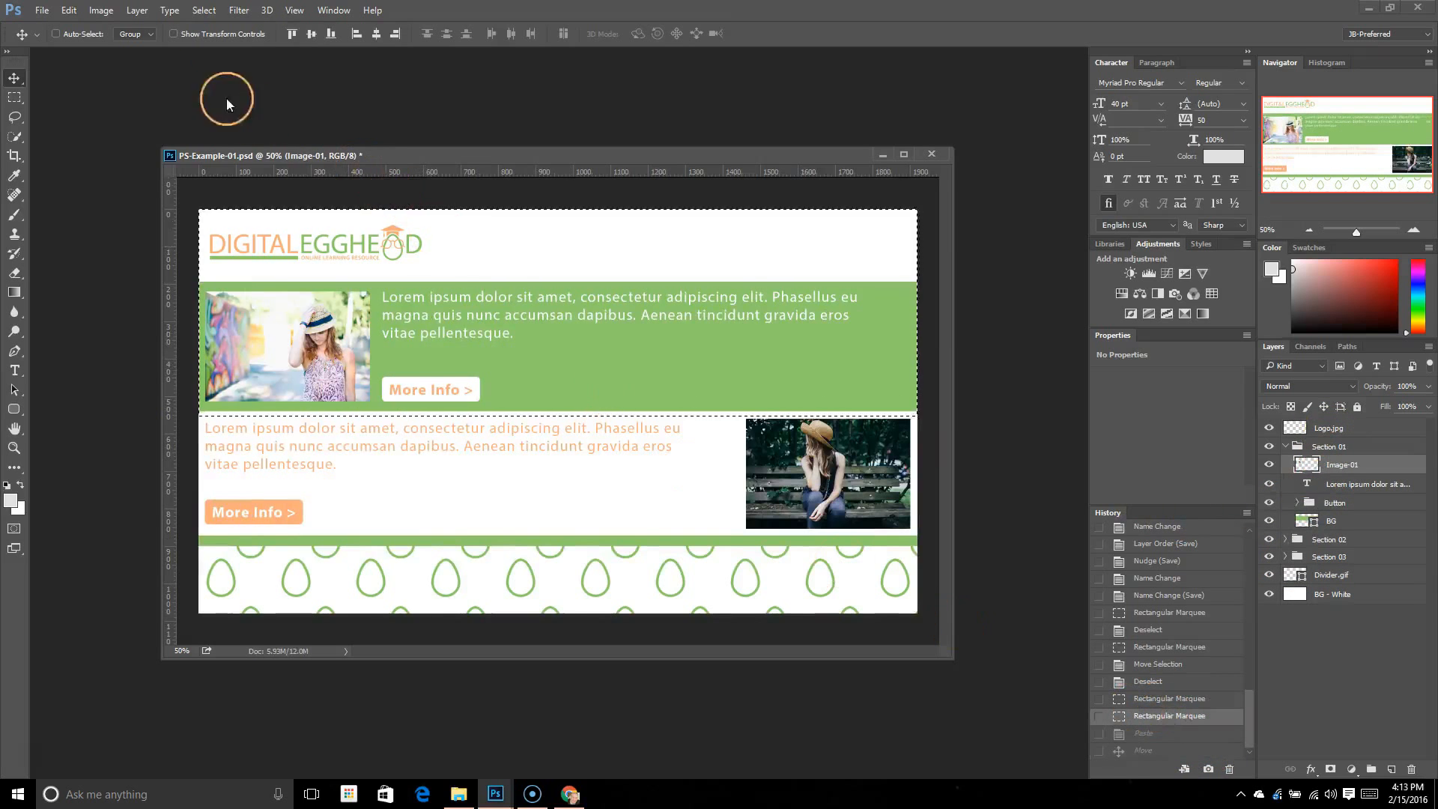
Deselect the full-width marquee and look over the Paste Special options.
key(ctrl+d)
click(70, 9)
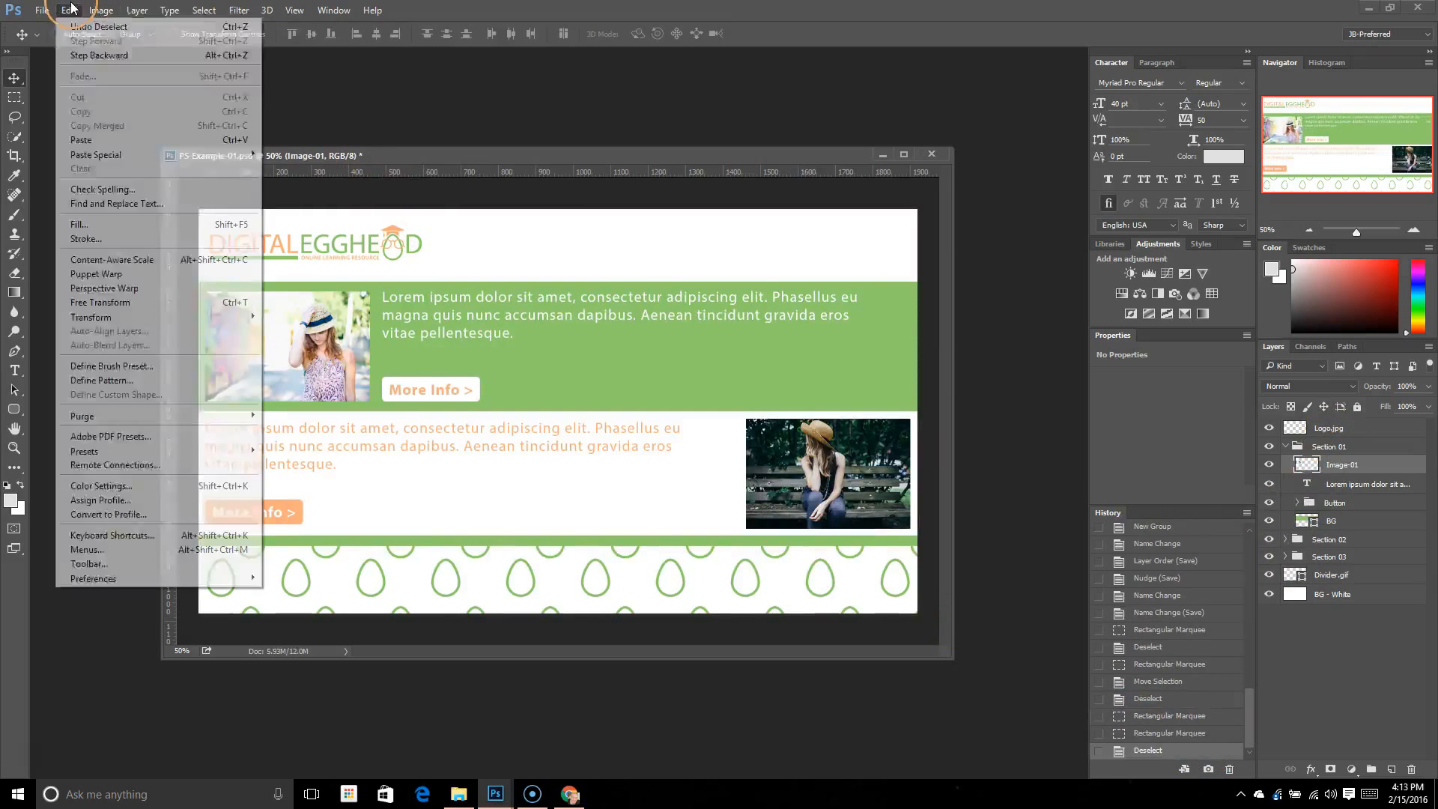
click(148, 112)
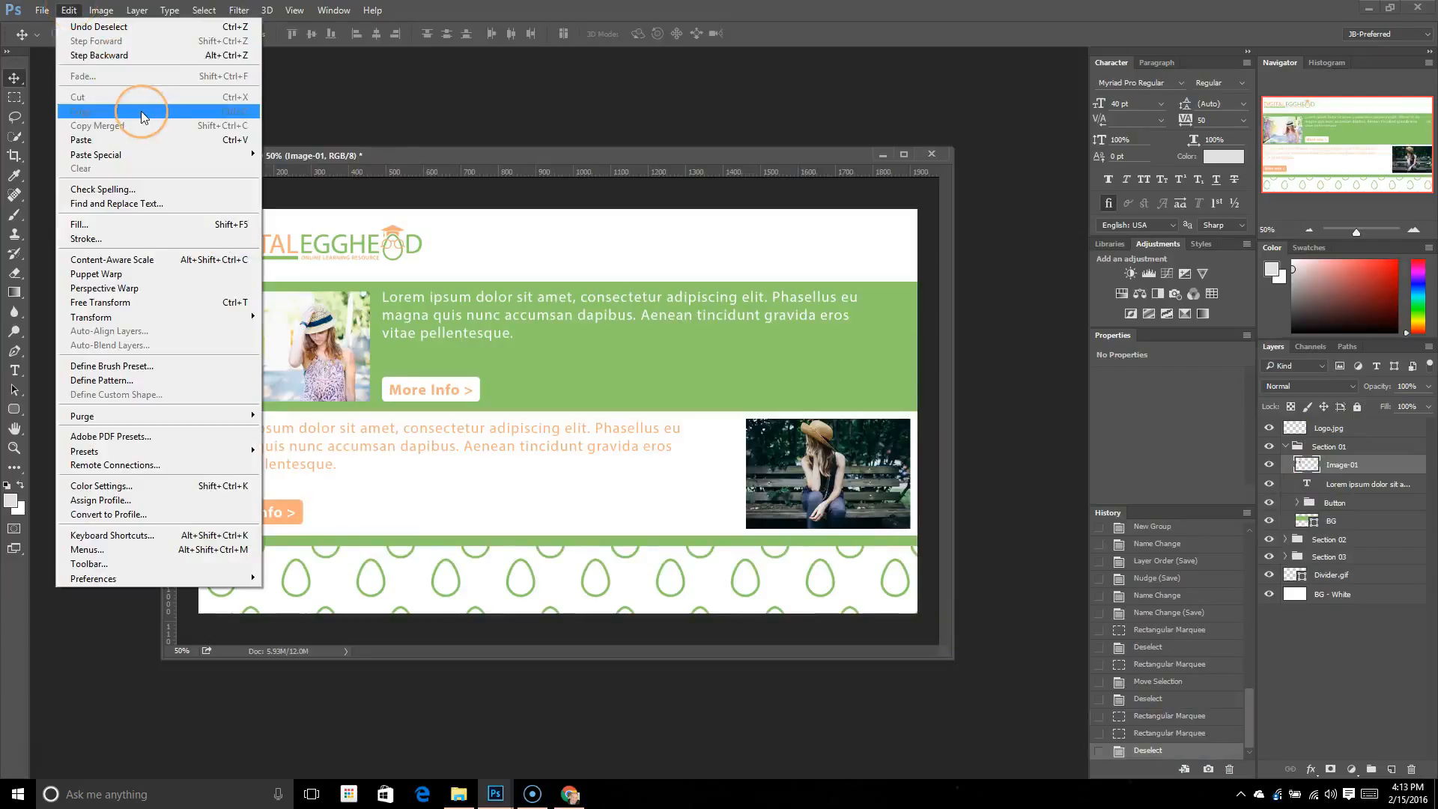
mouse_move(128, 153)
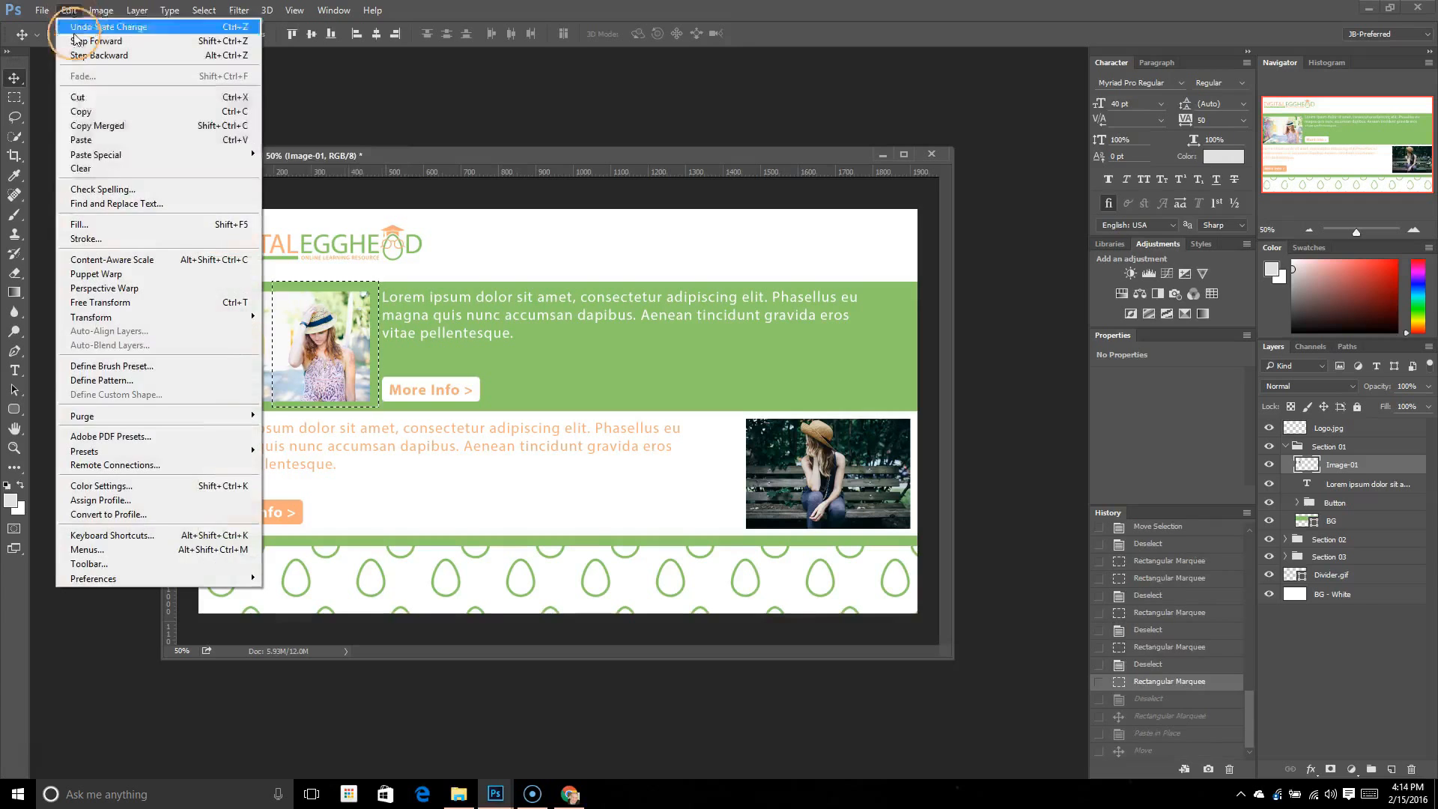
mouse_move(128, 154)
drag(302, 157, 304, 168)
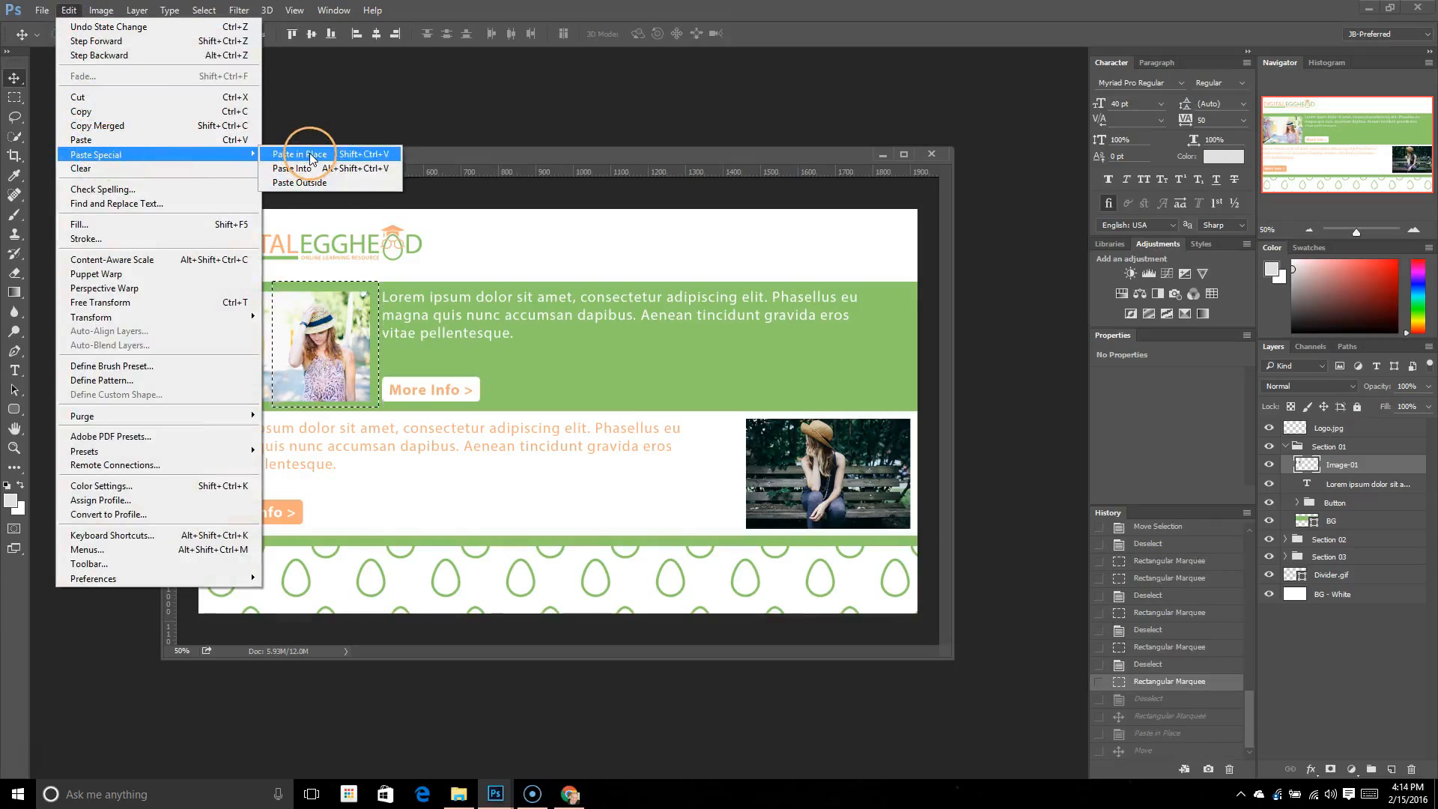
click(425, 152)
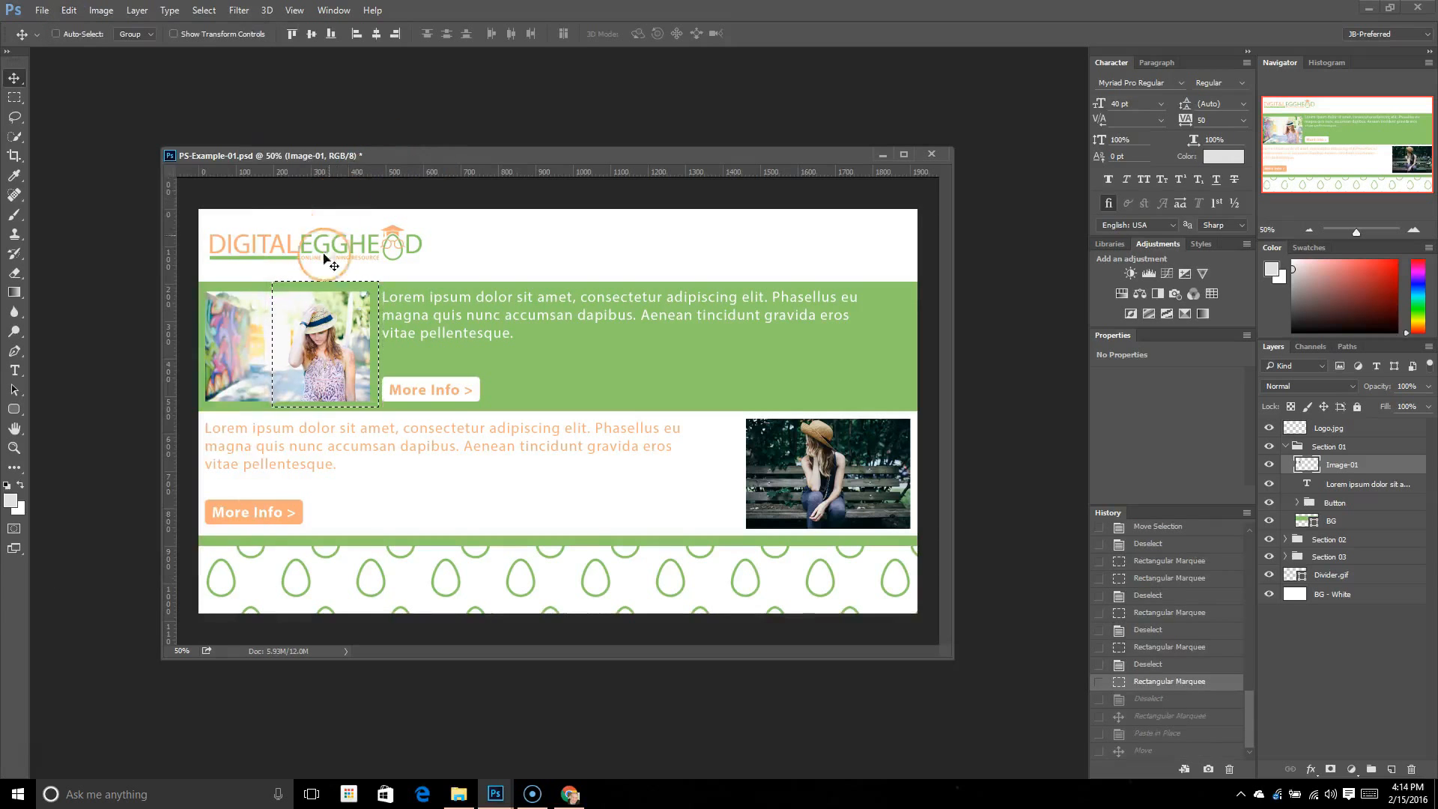
Deselect the woman in Image-01 and paste the copied content with Paste in Place as a new layer.
key(ctrl+d)
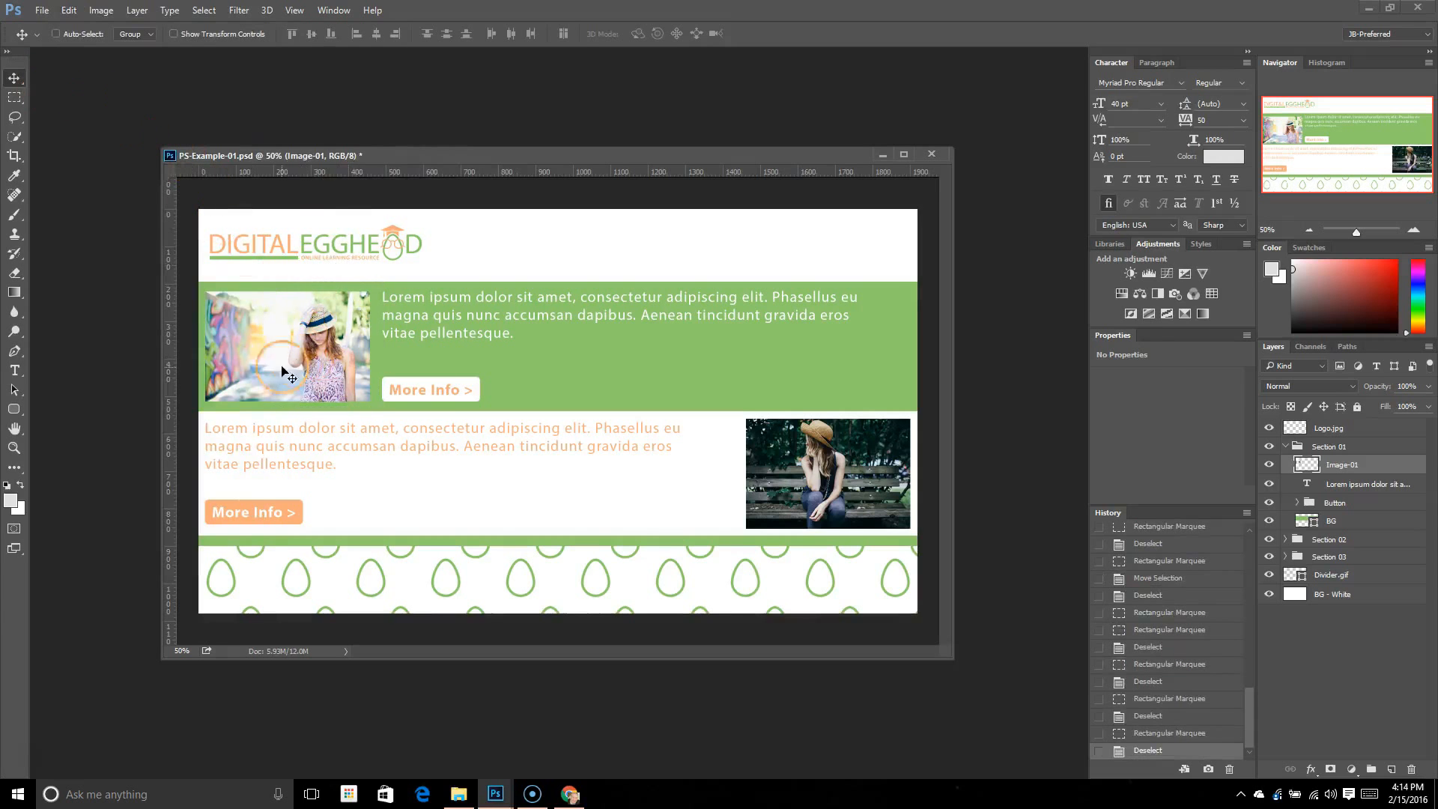
click(69, 10)
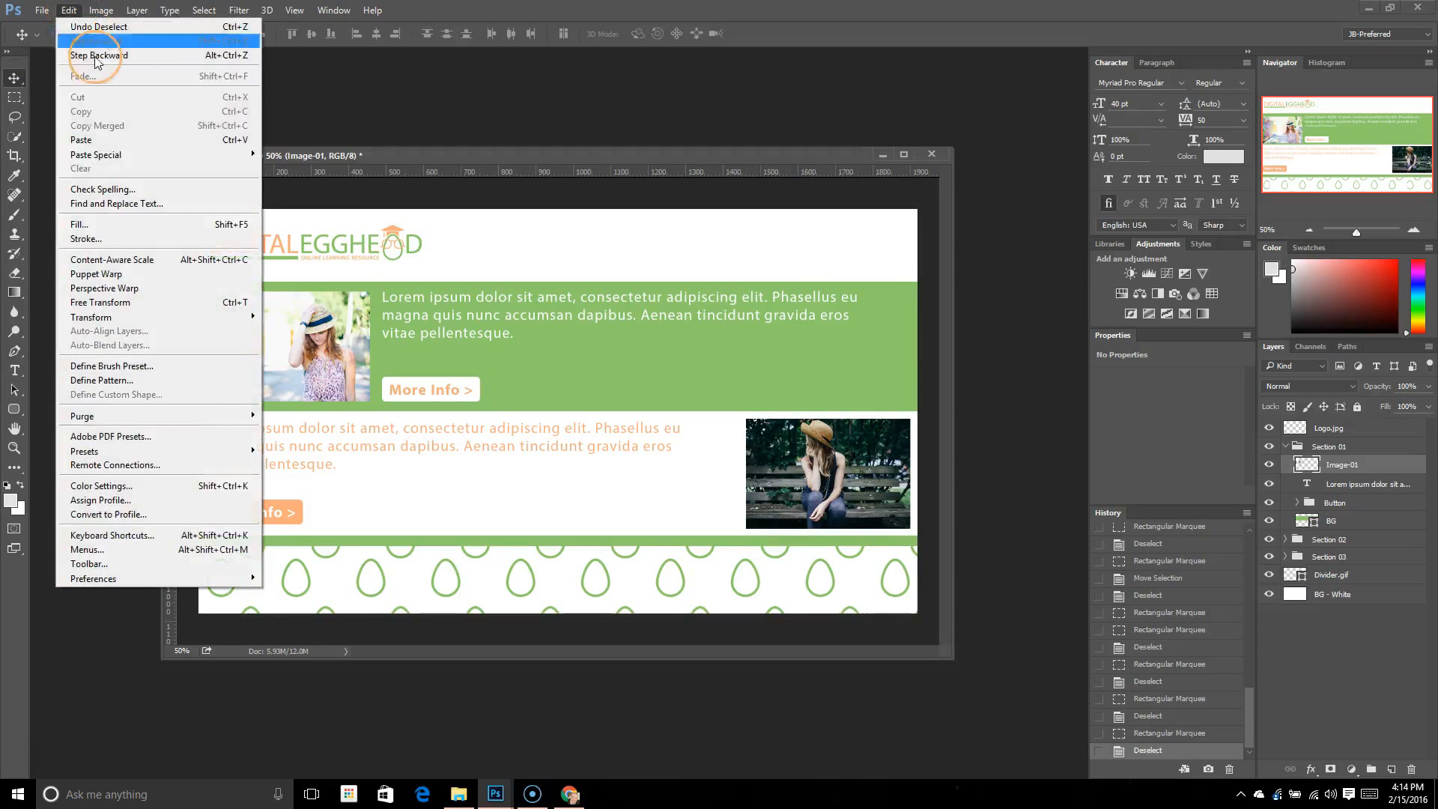
mouse_move(225, 155)
click(299, 154)
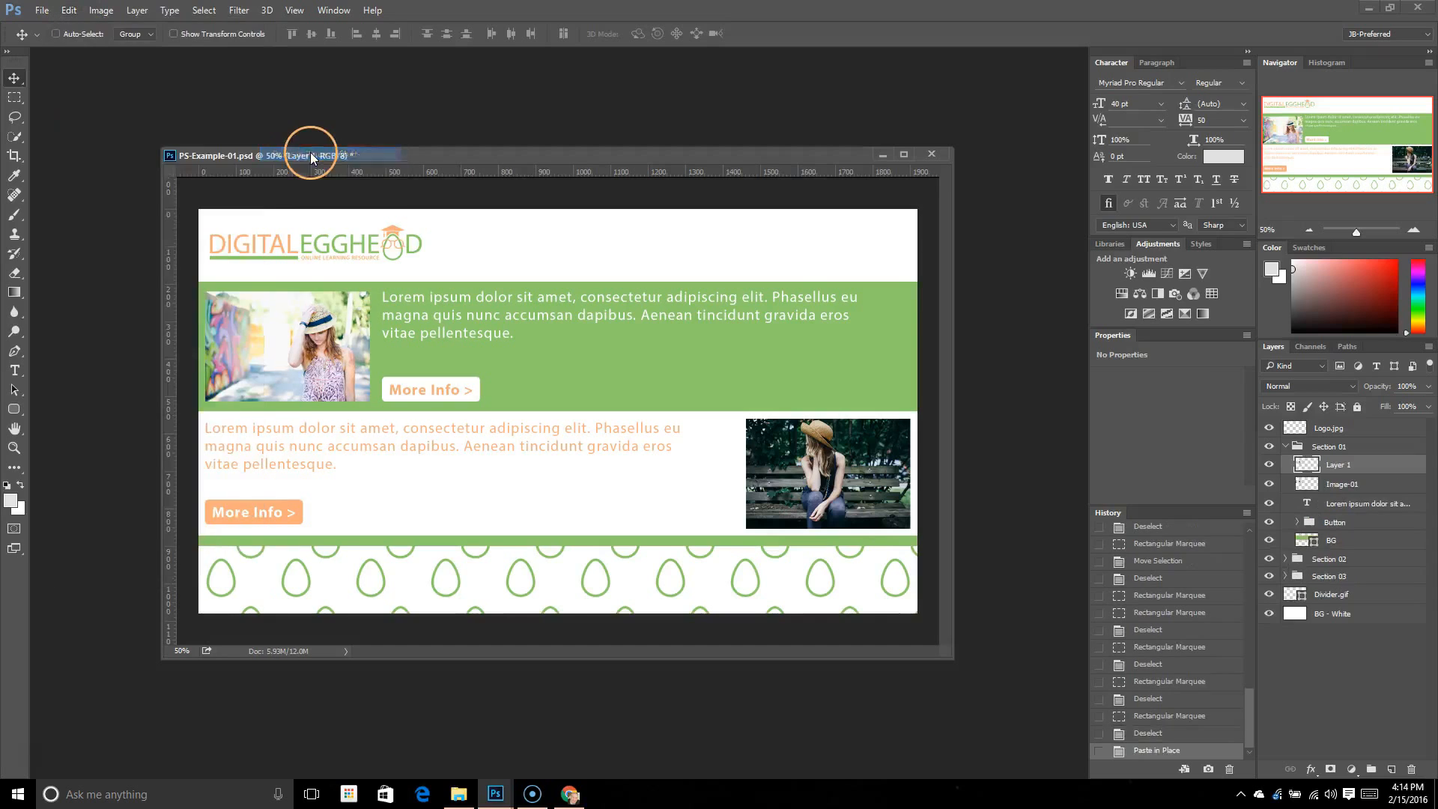
click(1270, 465)
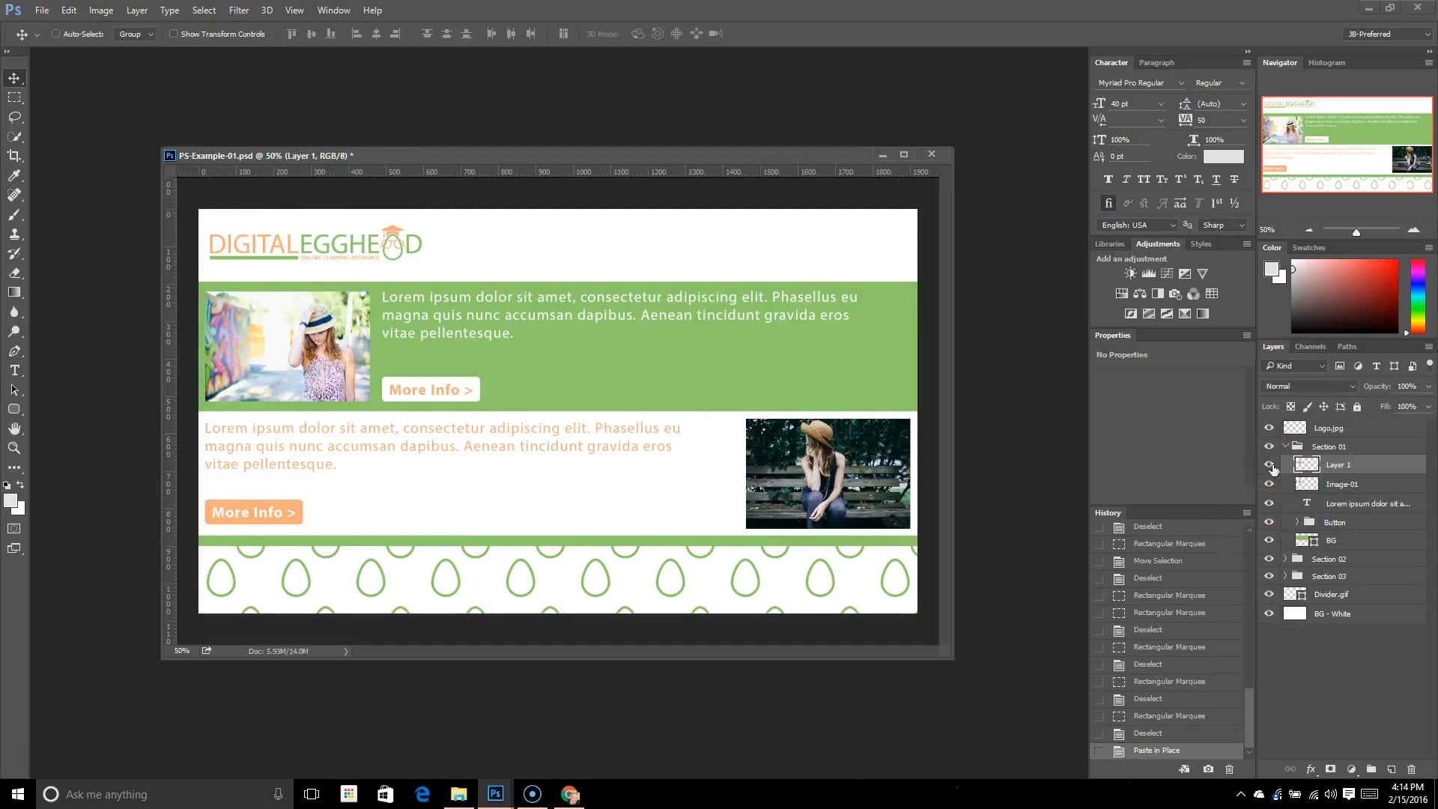
Nudge the pasted layer, move it over the Section 01 text and delete the layer.
key(Right)
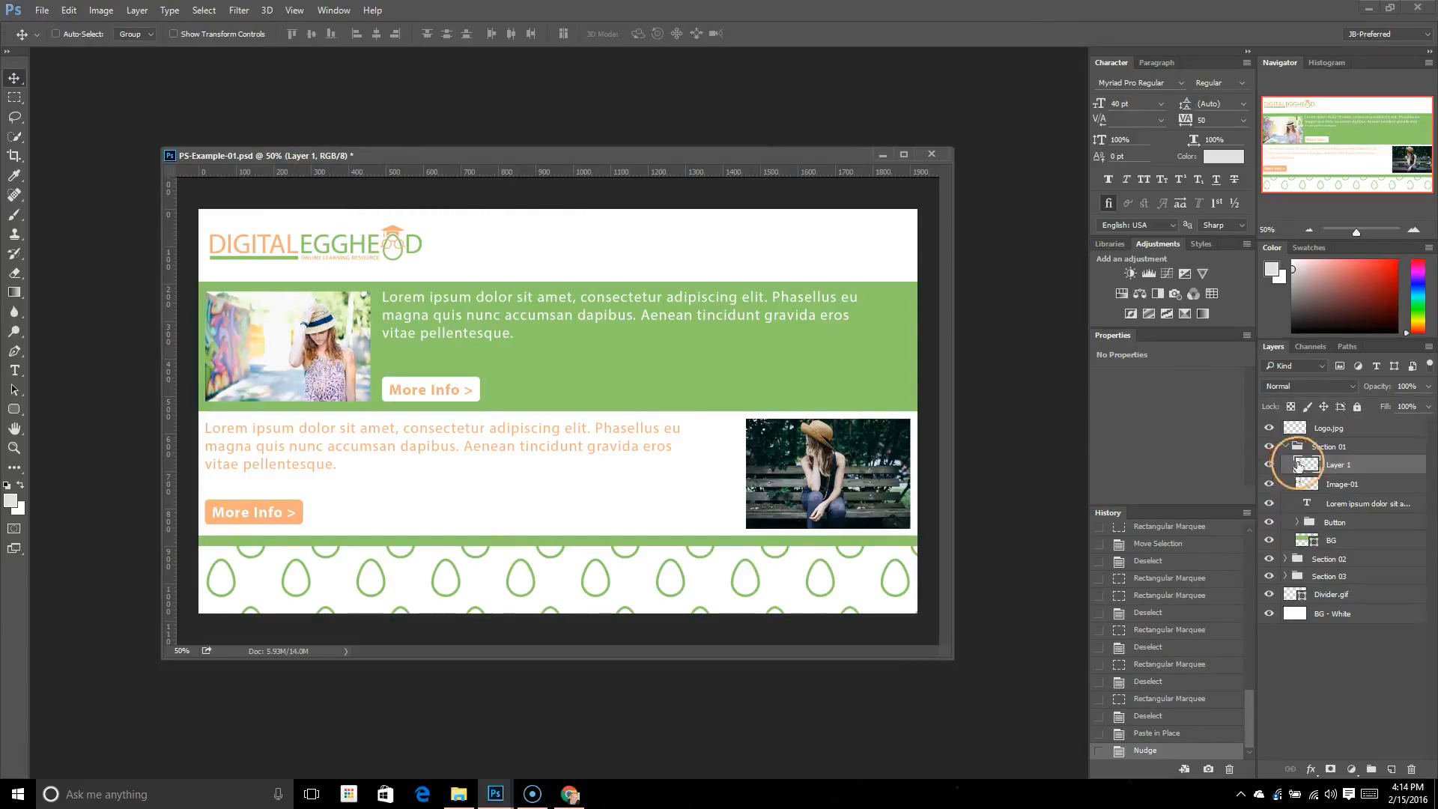
drag(389, 343, 652, 380)
drag(1307, 465, 1410, 768)
Draw a rectangular marquee over the middle of the green Section 01 area, covering part of its text.
click(69, 10)
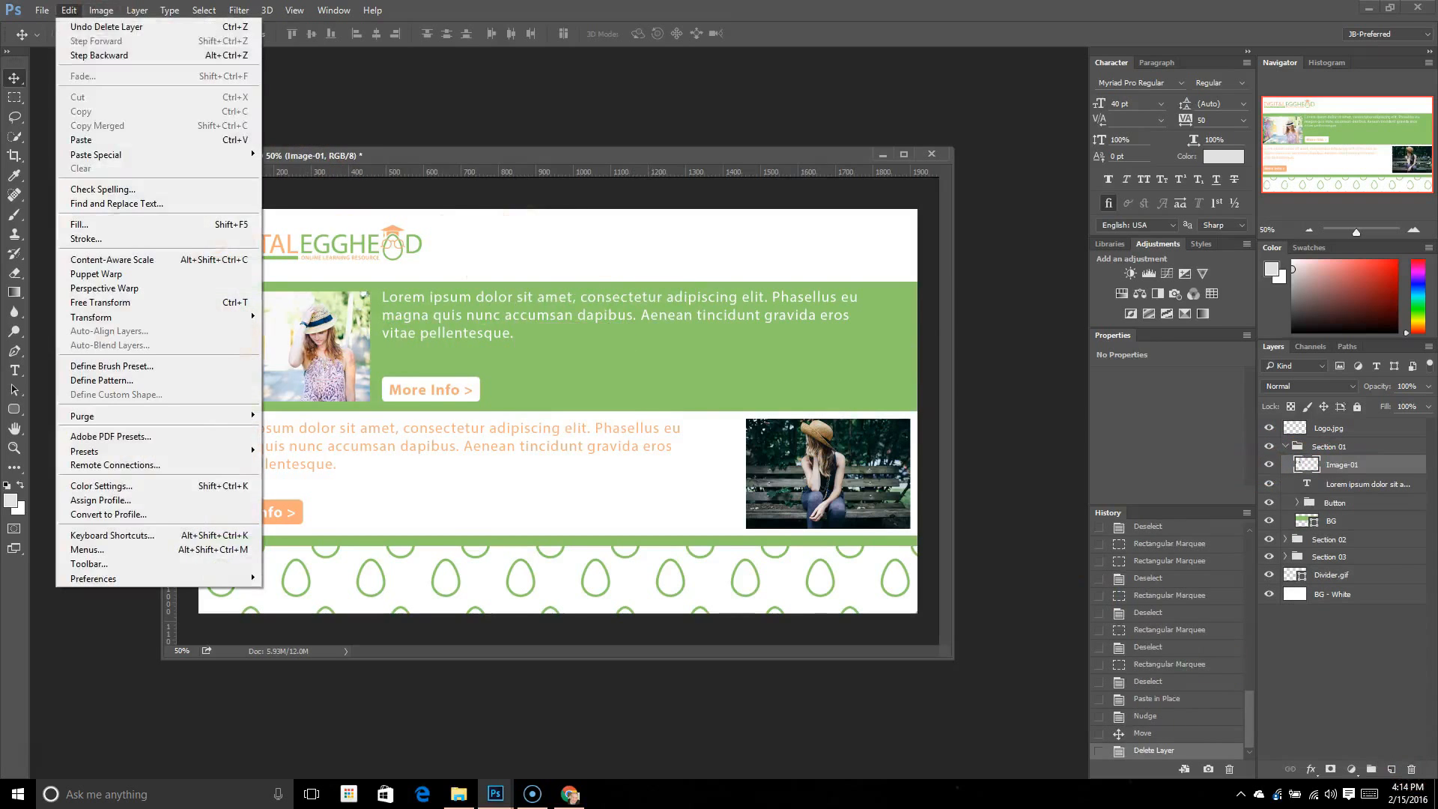
mouse_move(100, 163)
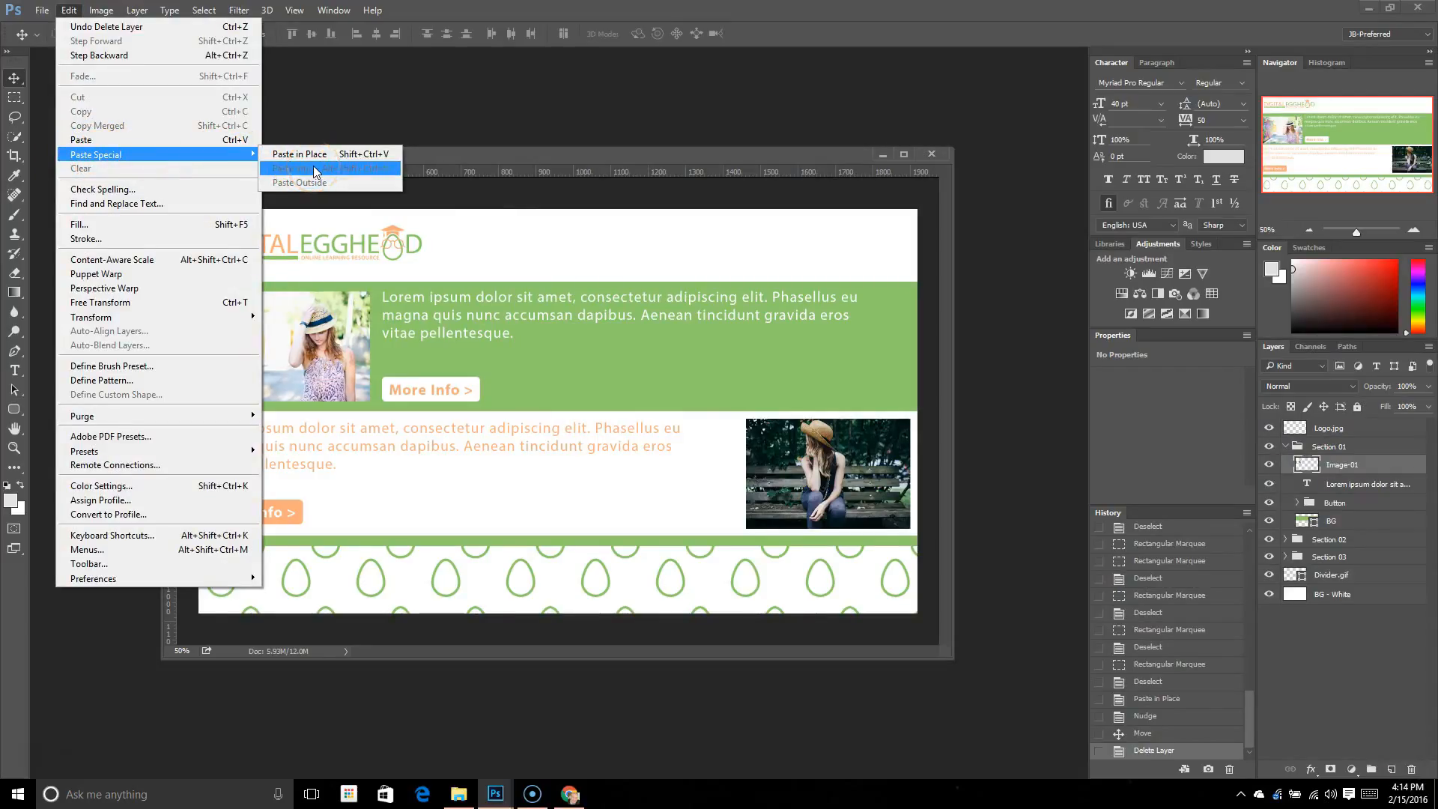
click(417, 152)
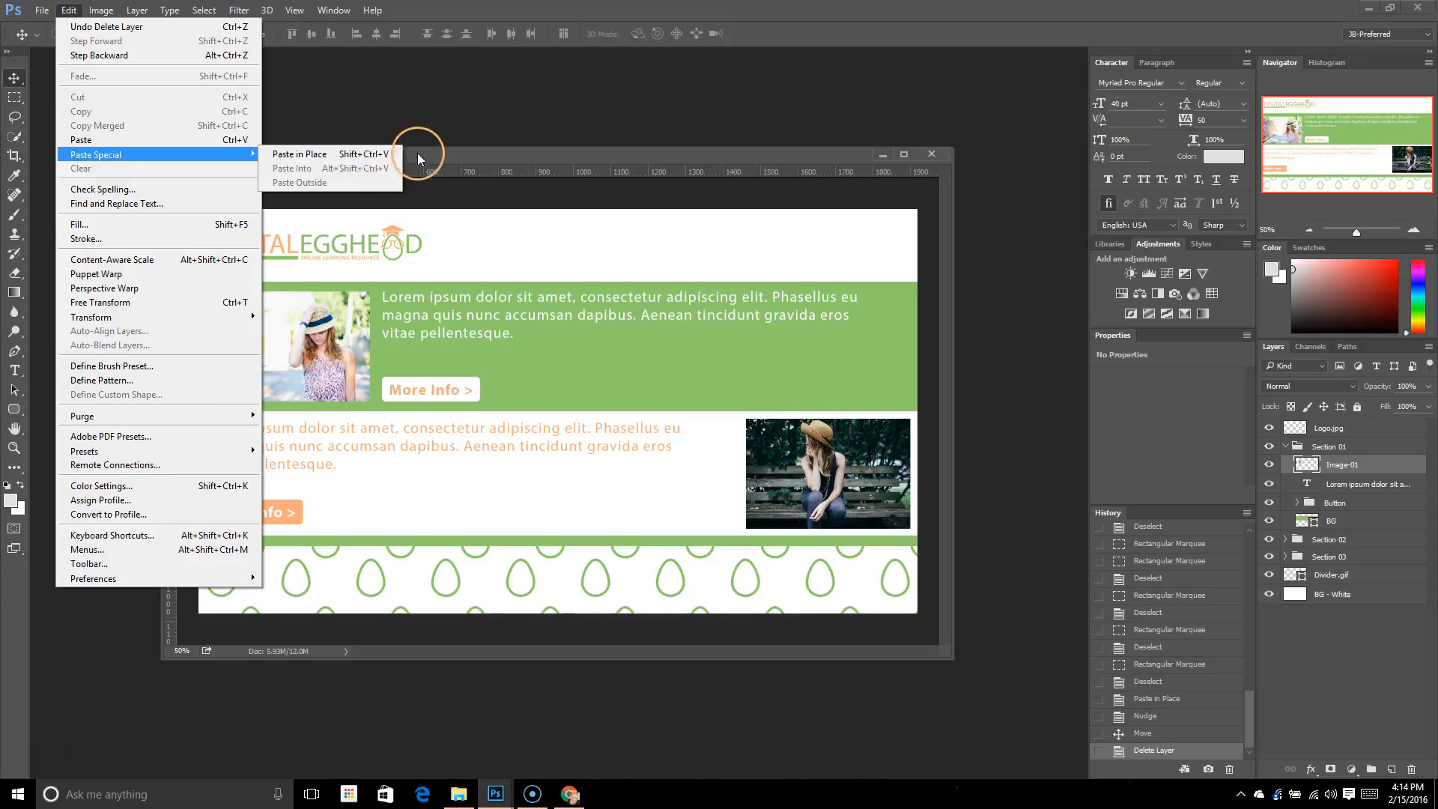
click(15, 97)
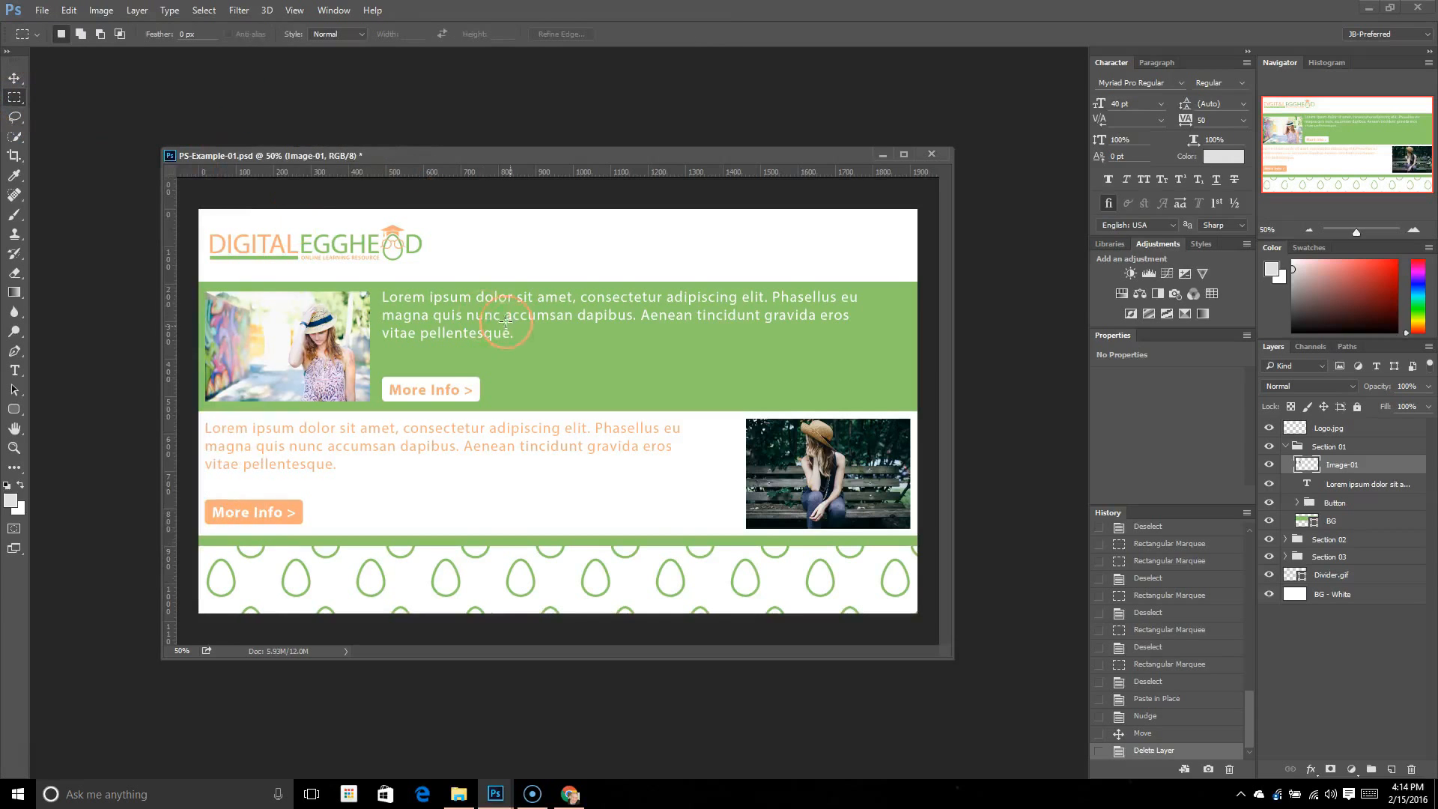
drag(518, 283, 777, 410)
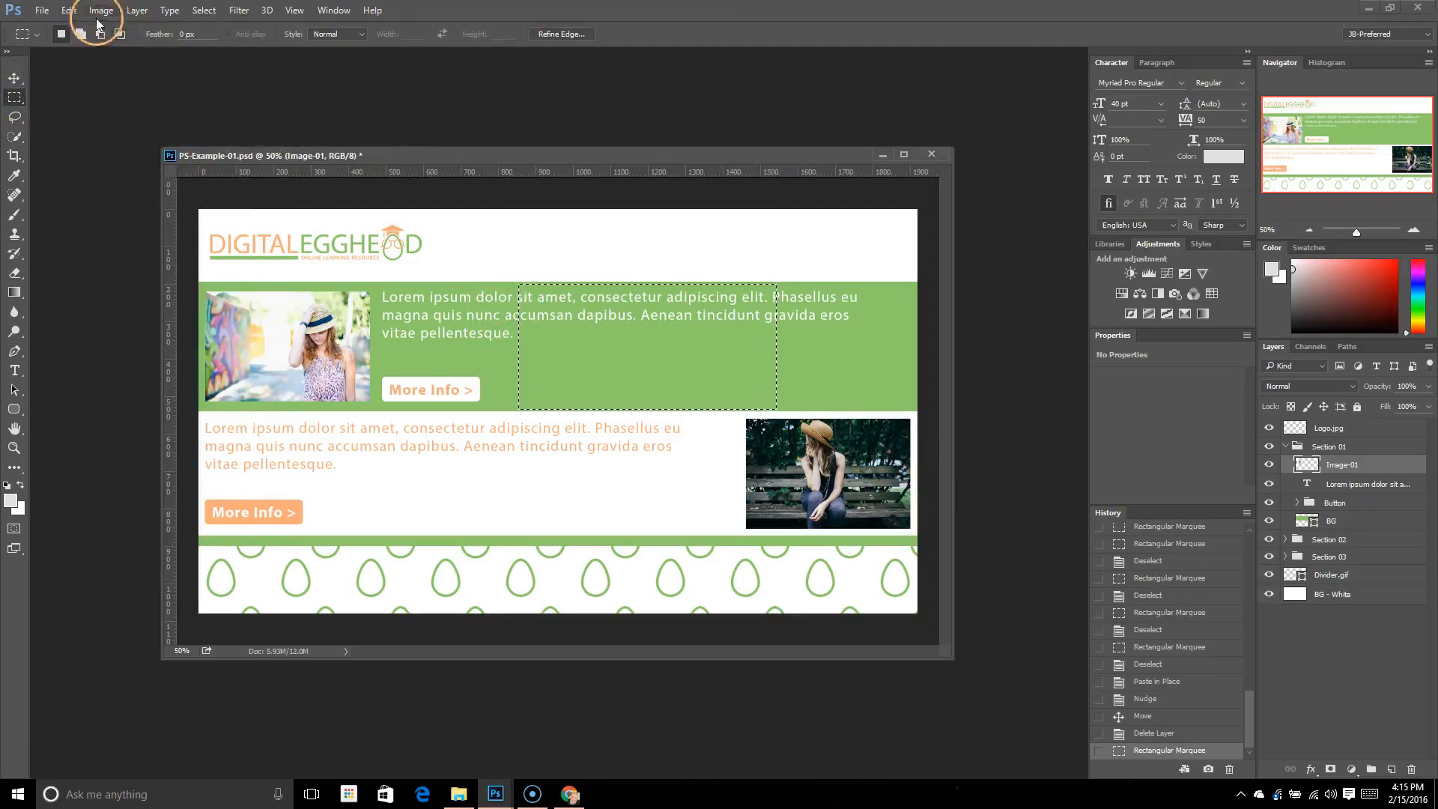
Paste the copied woman into the marquee with Paste Into and select the new layer's image thumbnail.
click(69, 10)
click(212, 156)
click(296, 166)
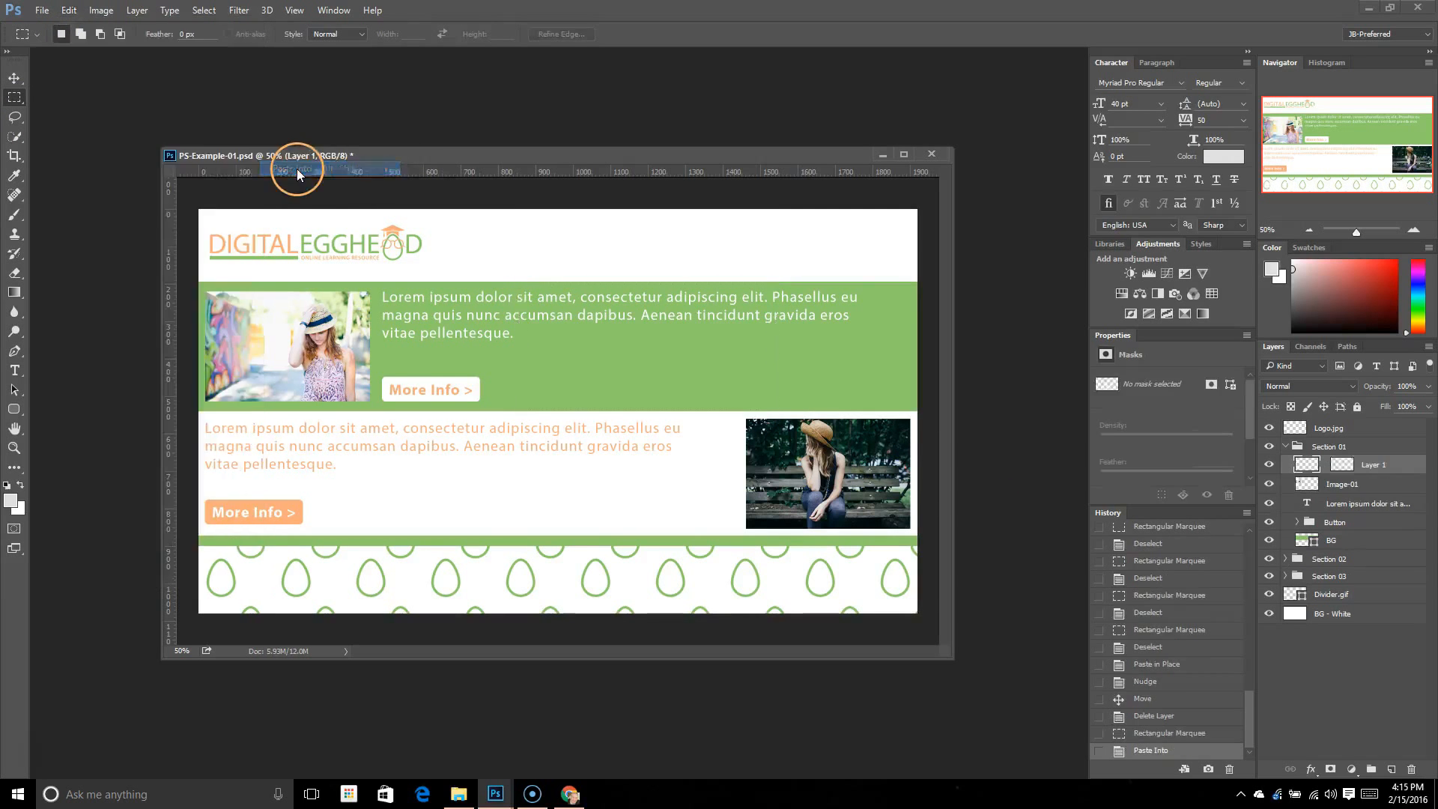
click(1330, 464)
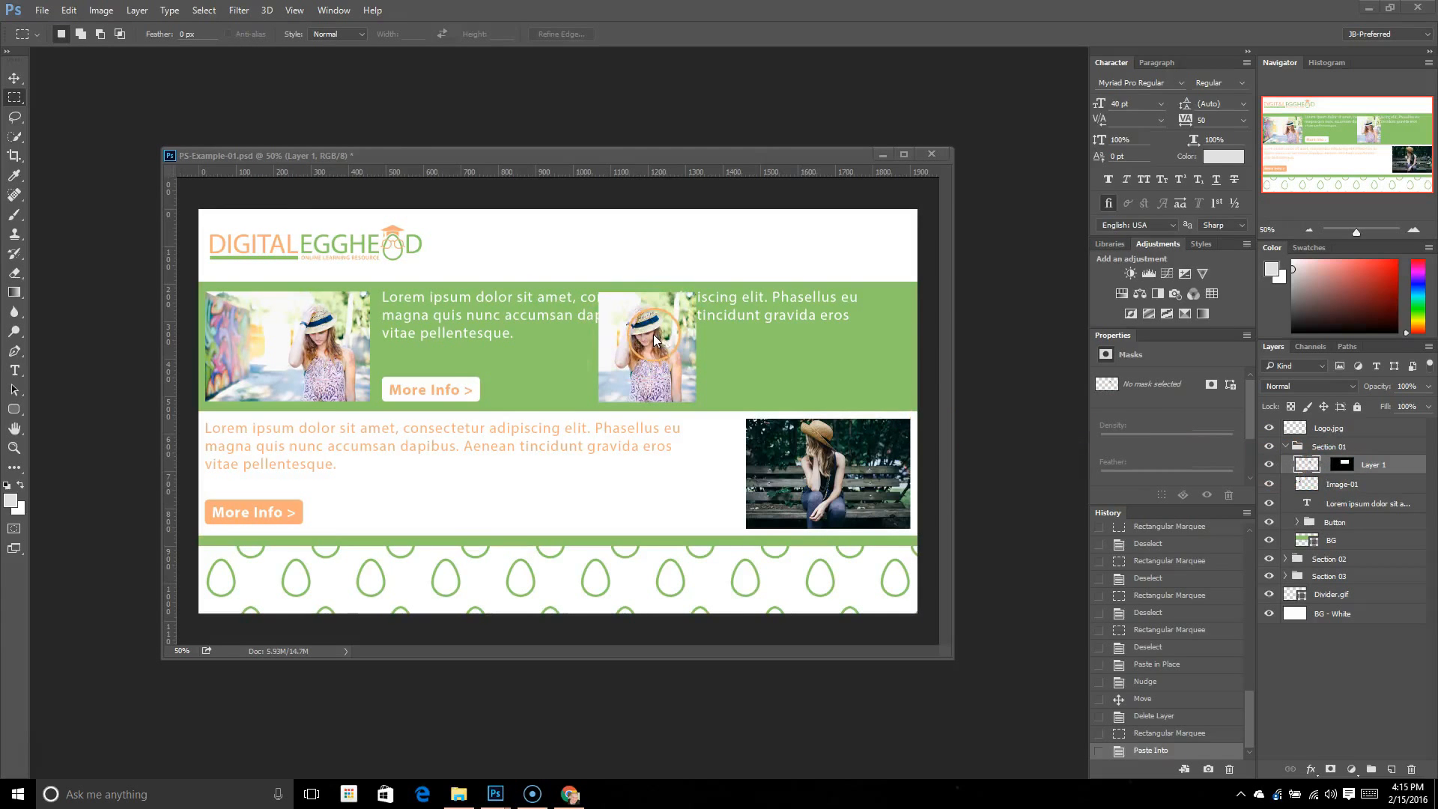
click(1315, 461)
Move the pasted woman around inside the masked area and revert to the Rectangular Marquee history state.
click(14, 77)
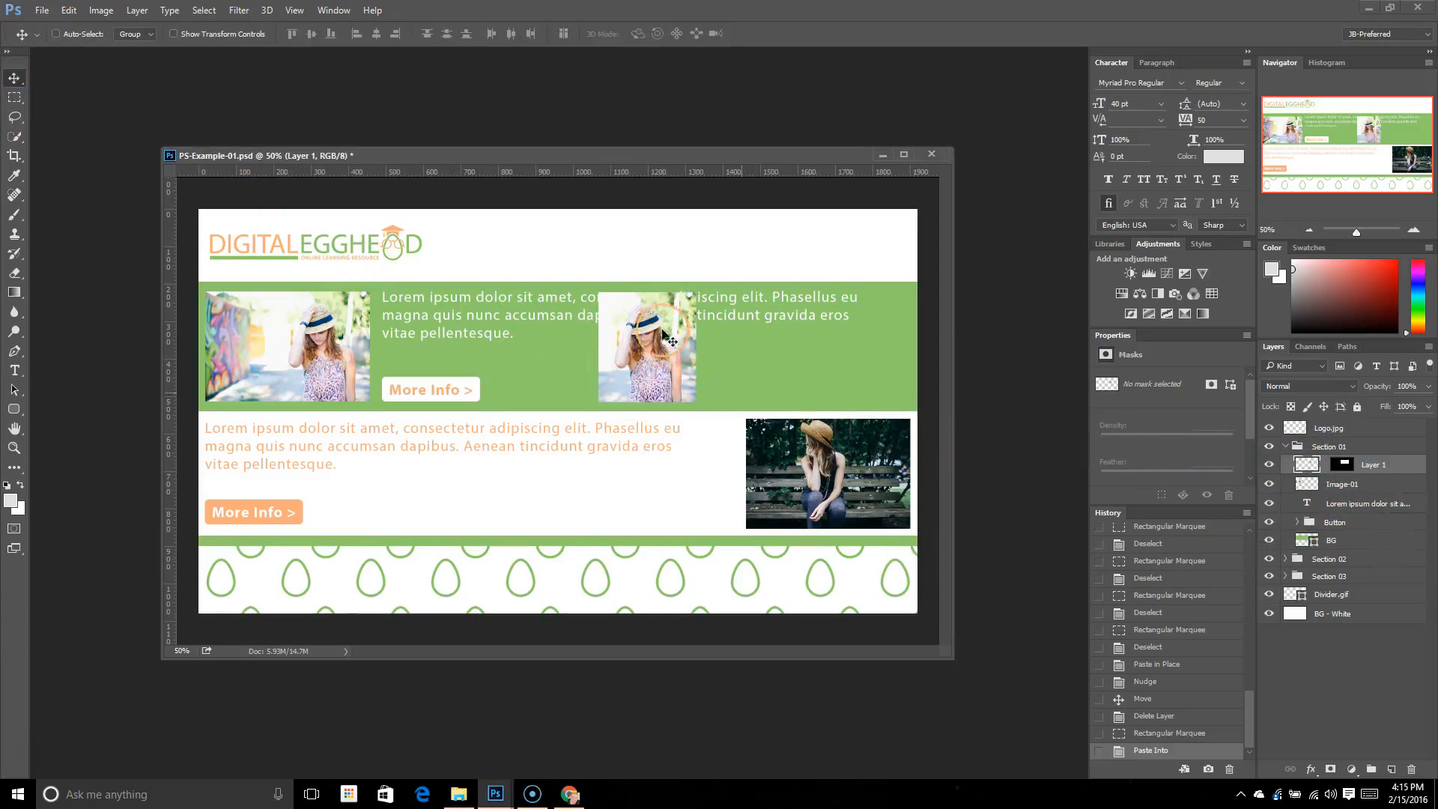
drag(652, 315, 623, 322)
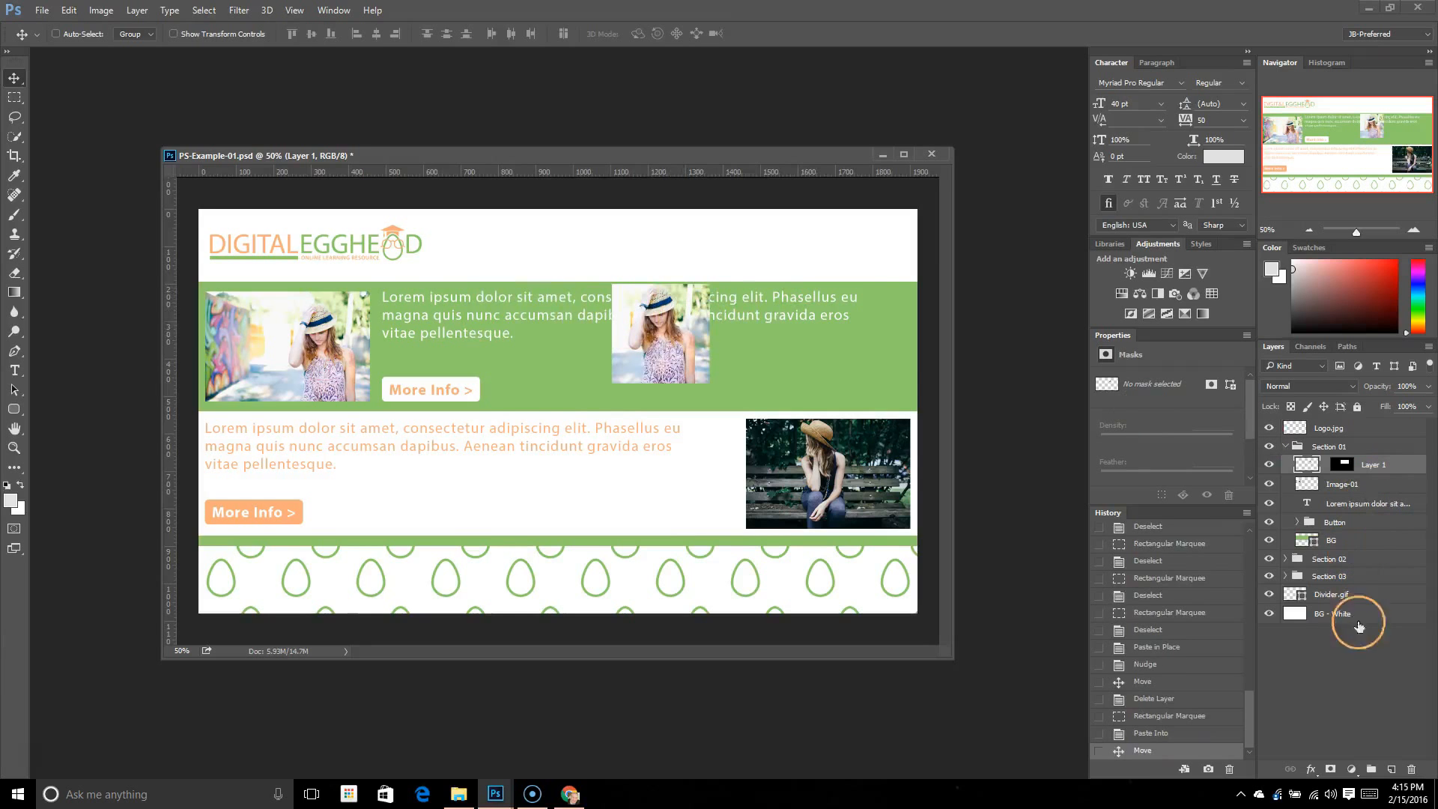
click(1165, 715)
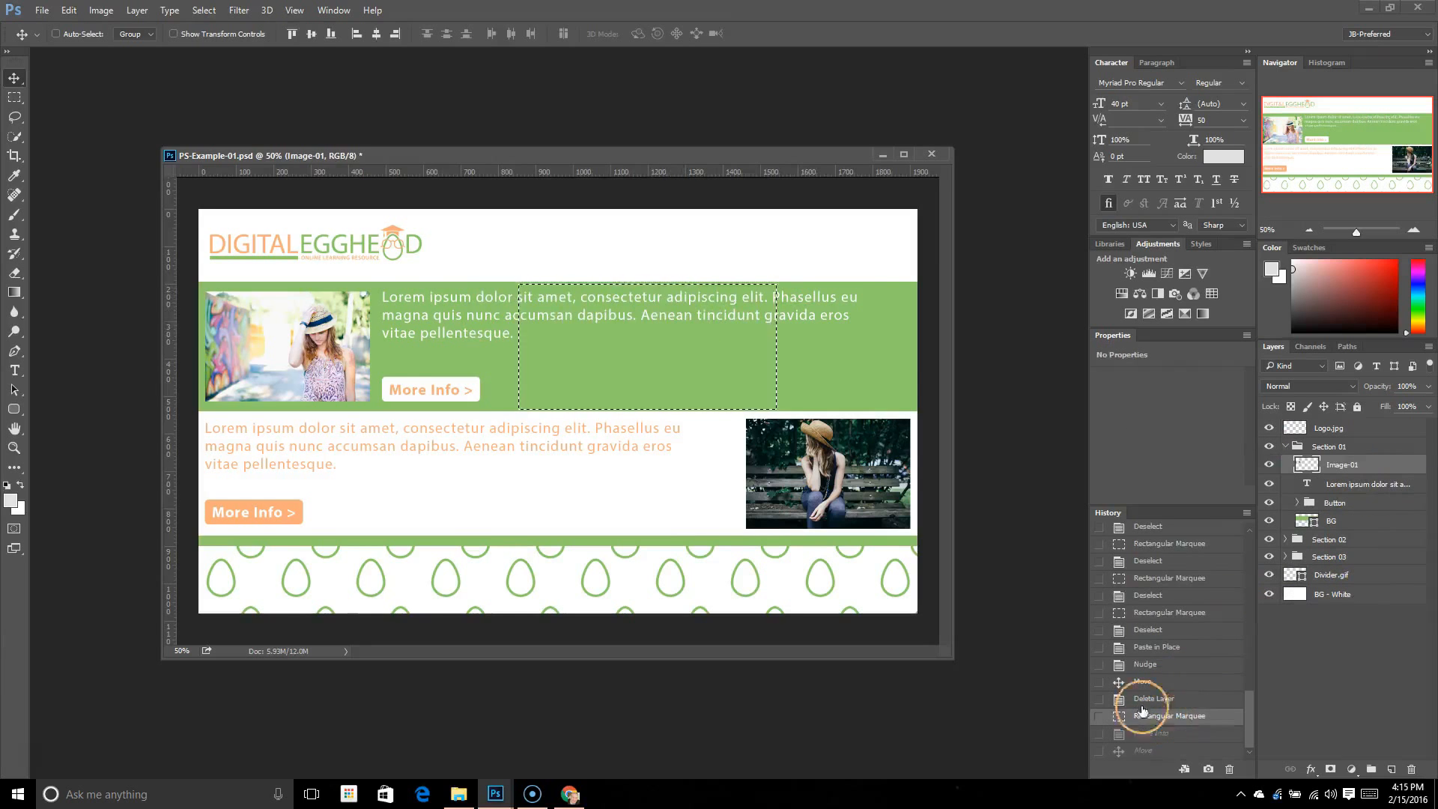
Paste the copied woman with Paste Outside so the marquee area is masked out.
click(69, 10)
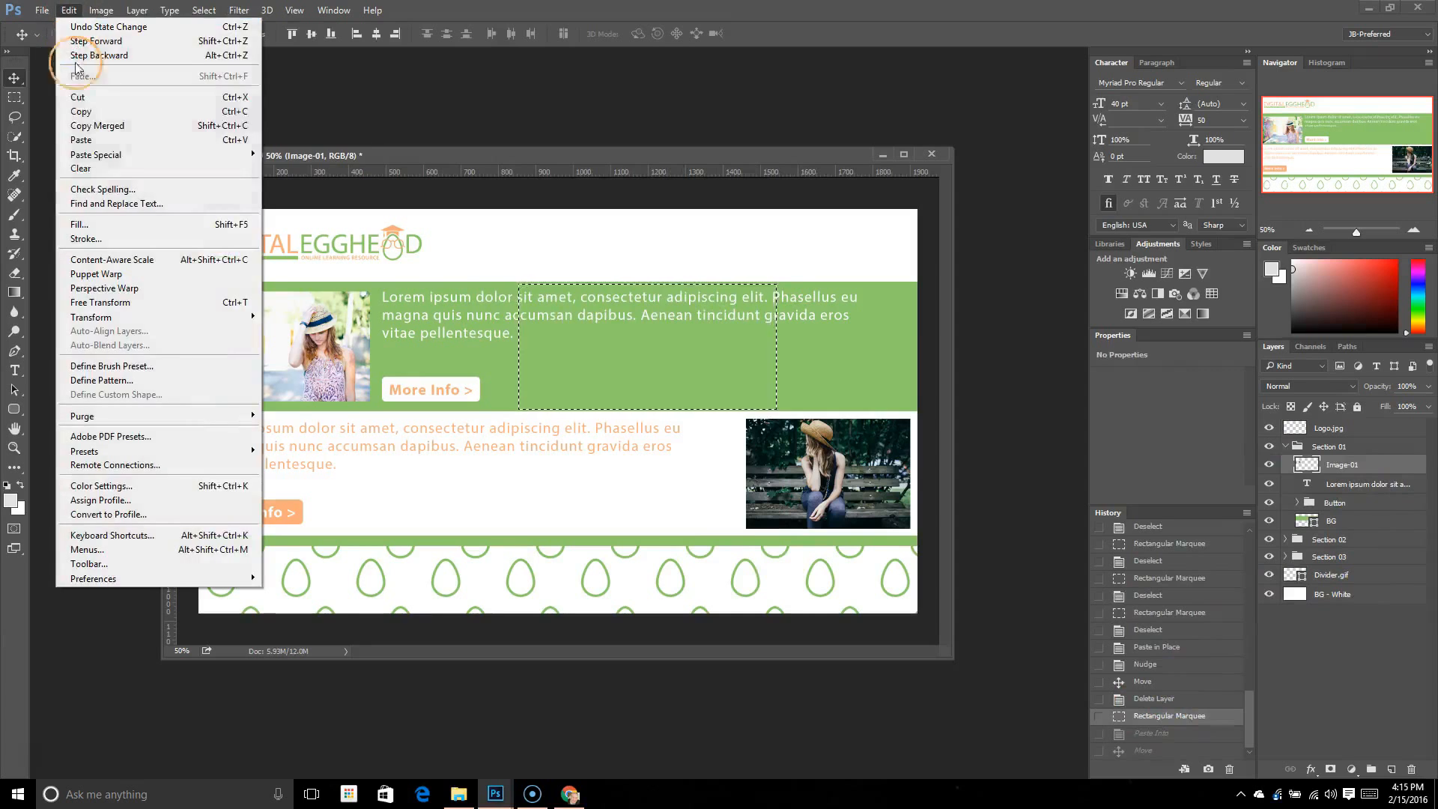
mouse_move(135, 154)
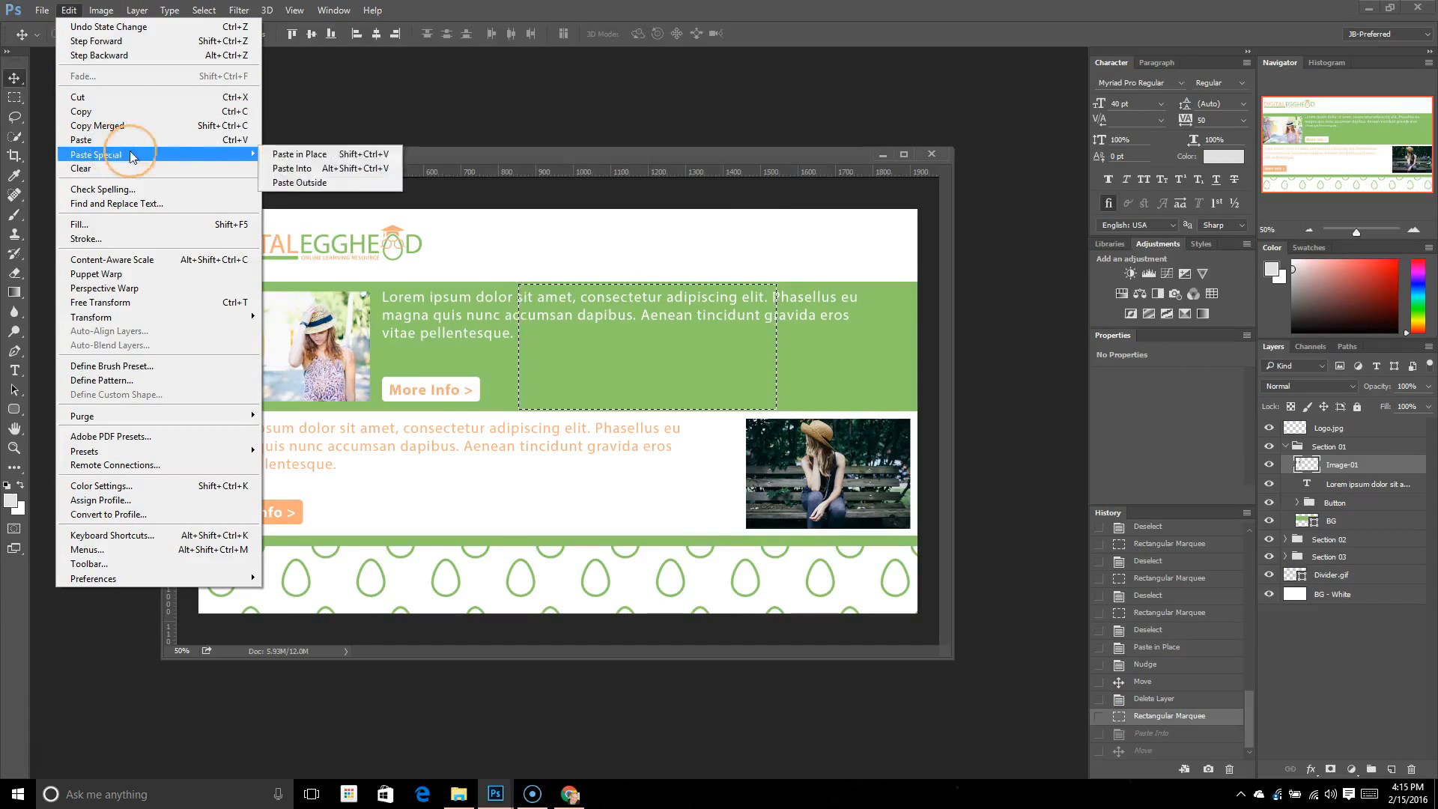
click(294, 181)
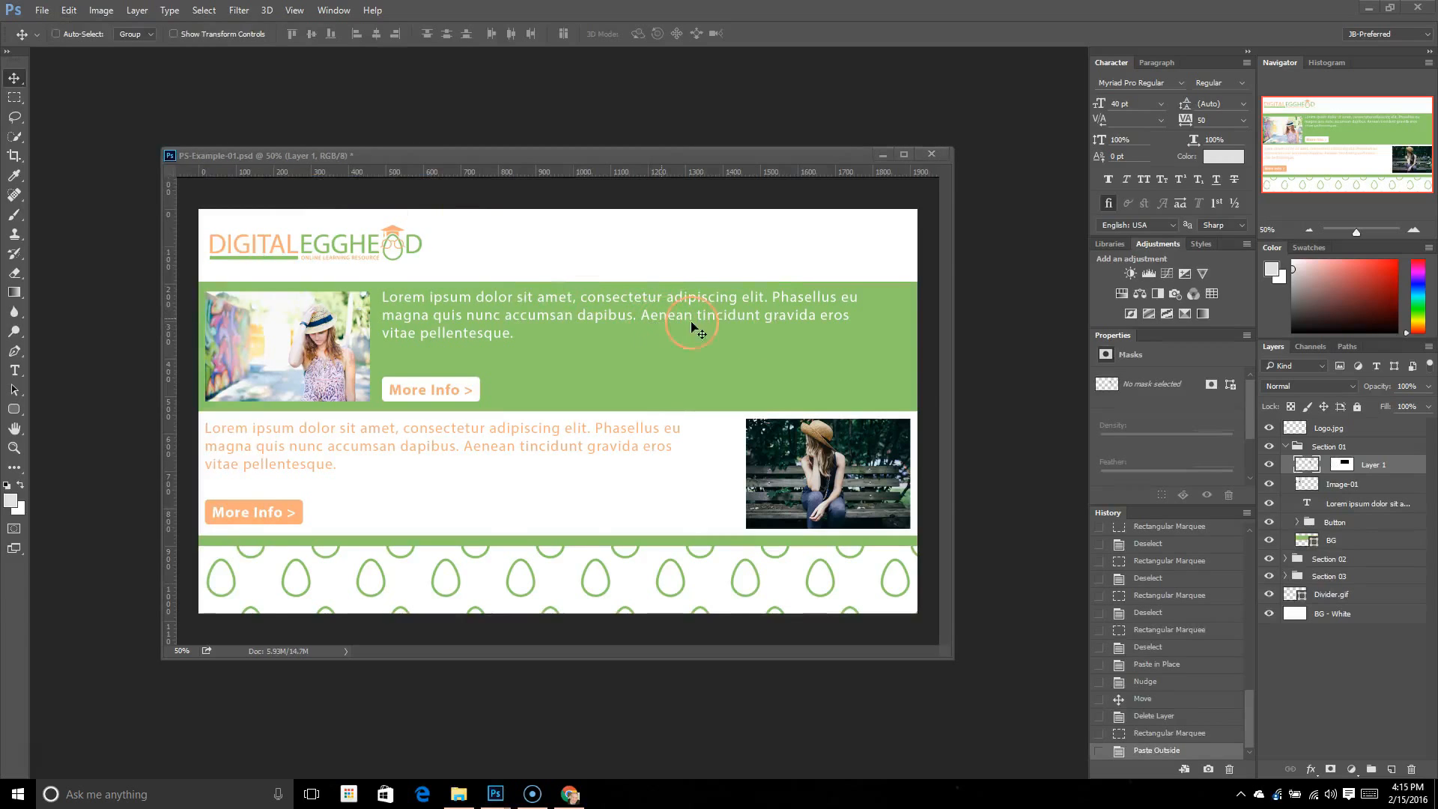
Move the pasted woman across the edge of the masked-out area and revert to the Delete Layer history state.
drag(1345, 464, 795, 330)
drag(1350, 497, 608, 293)
drag(639, 362, 537, 399)
drag(432, 387, 526, 347)
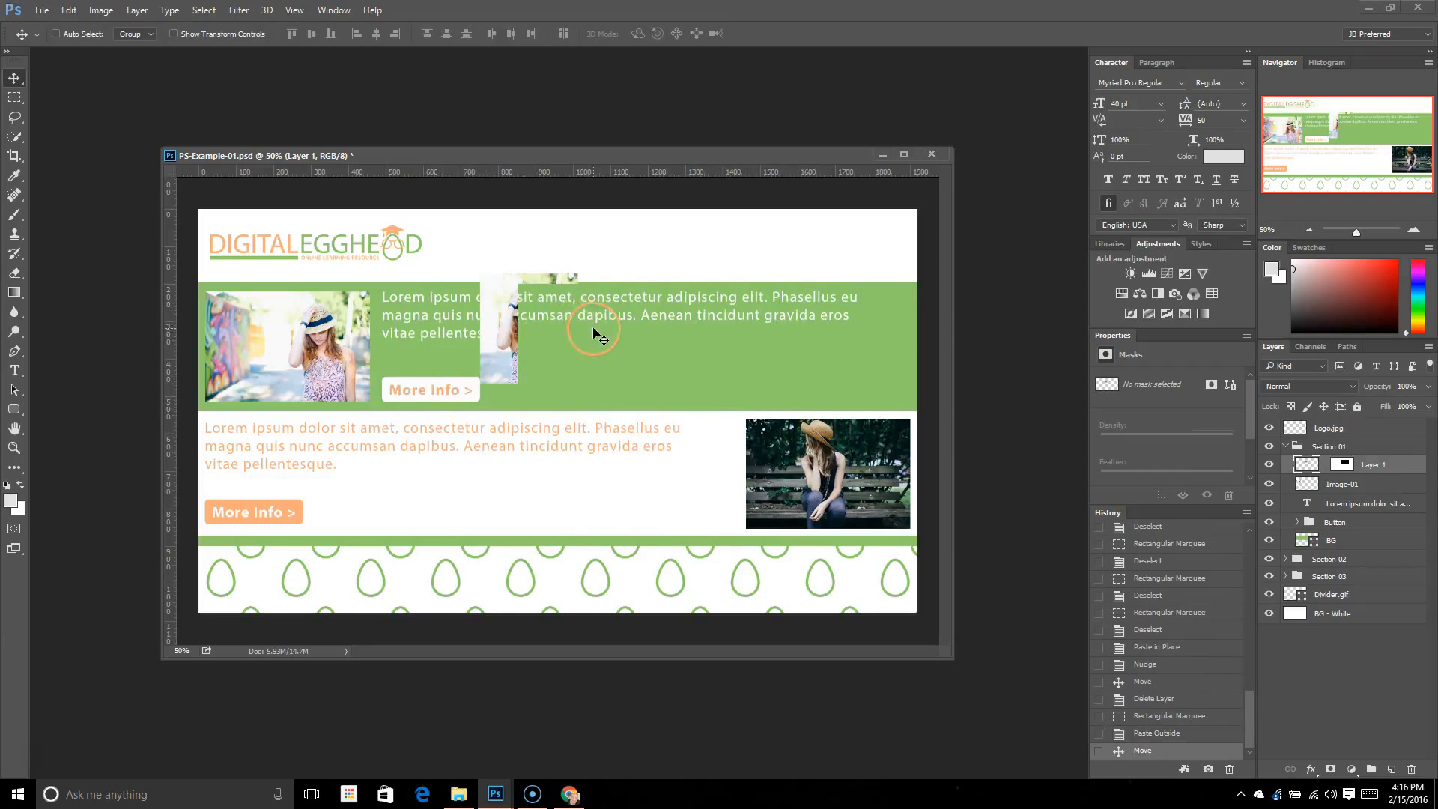
drag(579, 332, 519, 366)
click(1290, 458)
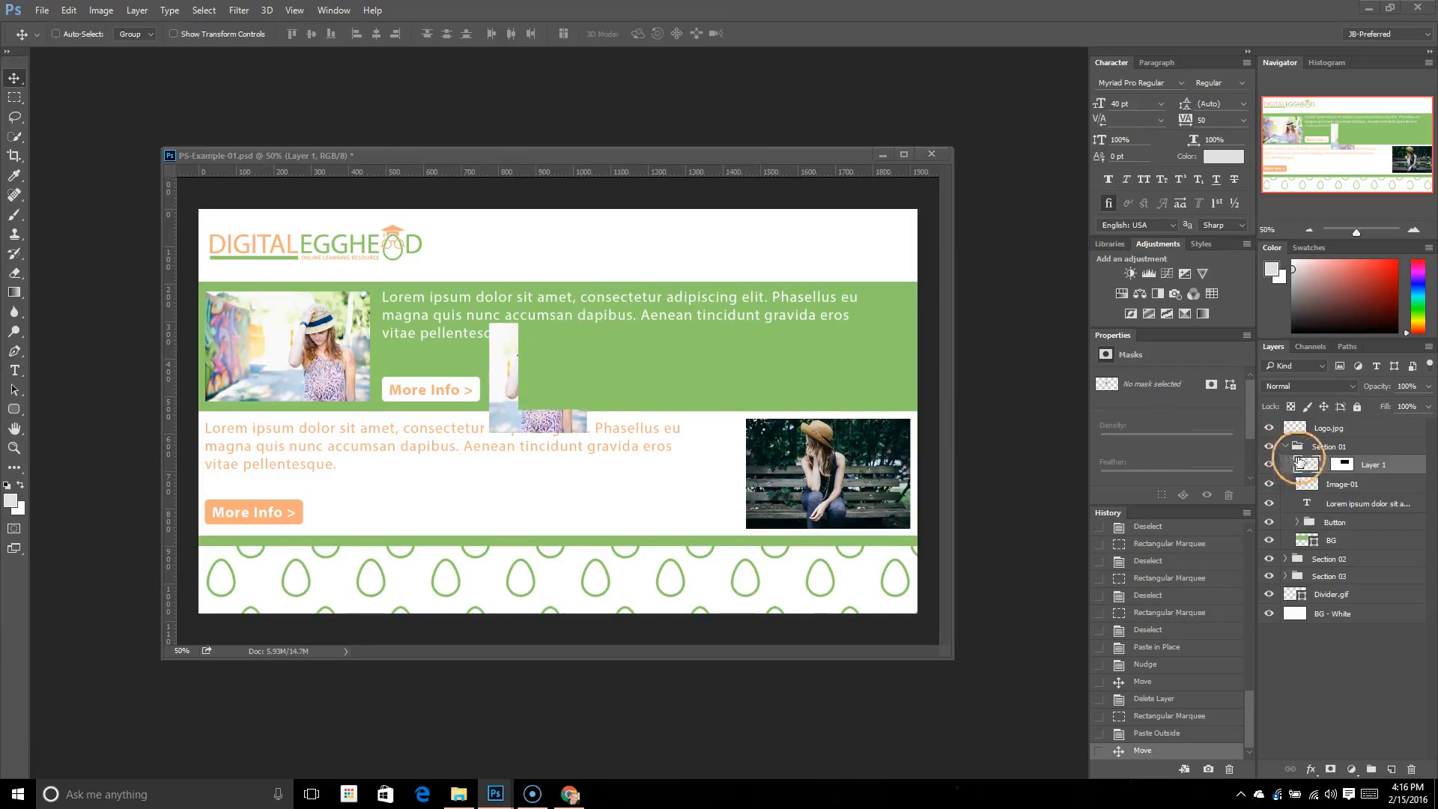
click(1160, 699)
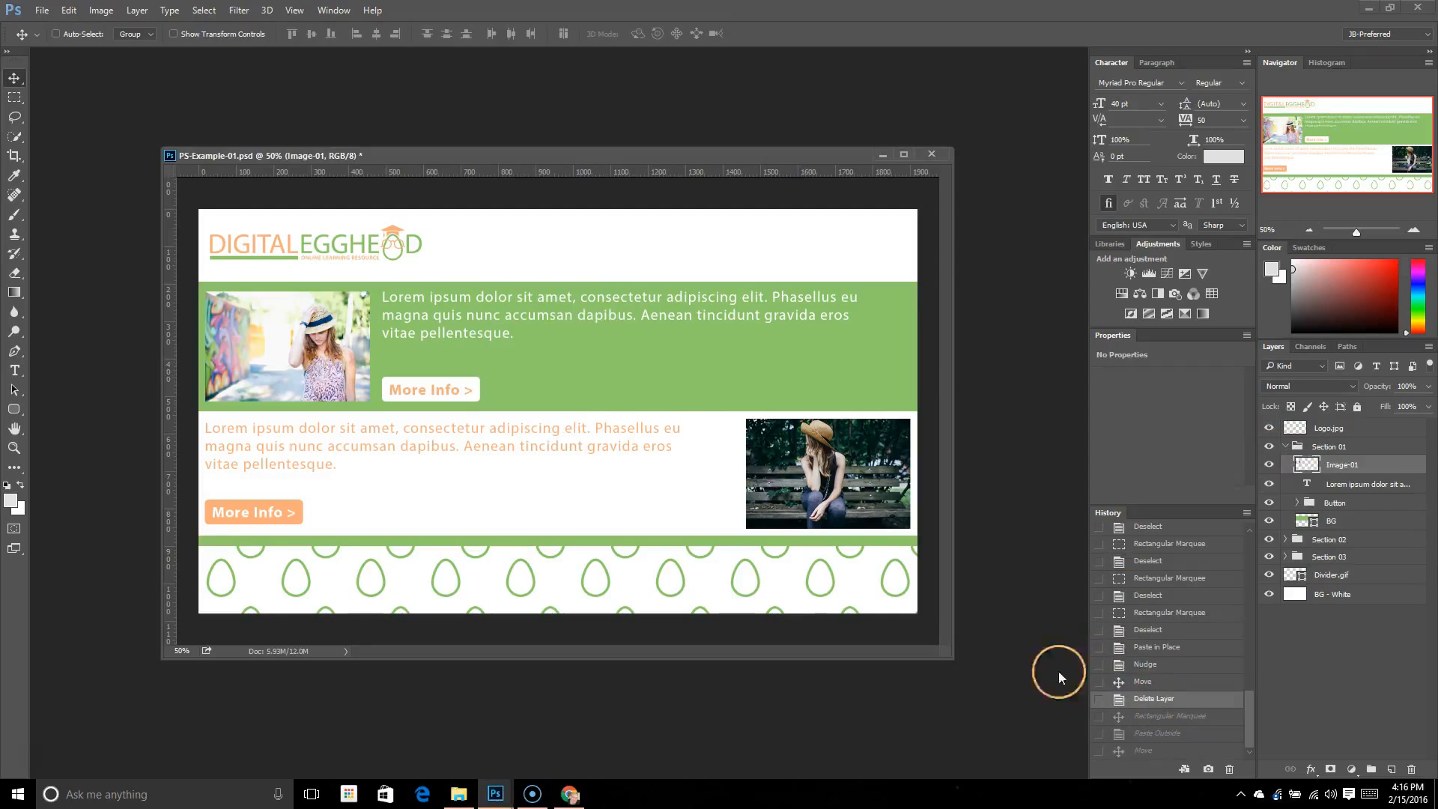
Marquee a small rectangle just beside the logo, overlapping the green section's edge, and fill it with the foreground color at 100% opacity.
click(69, 10)
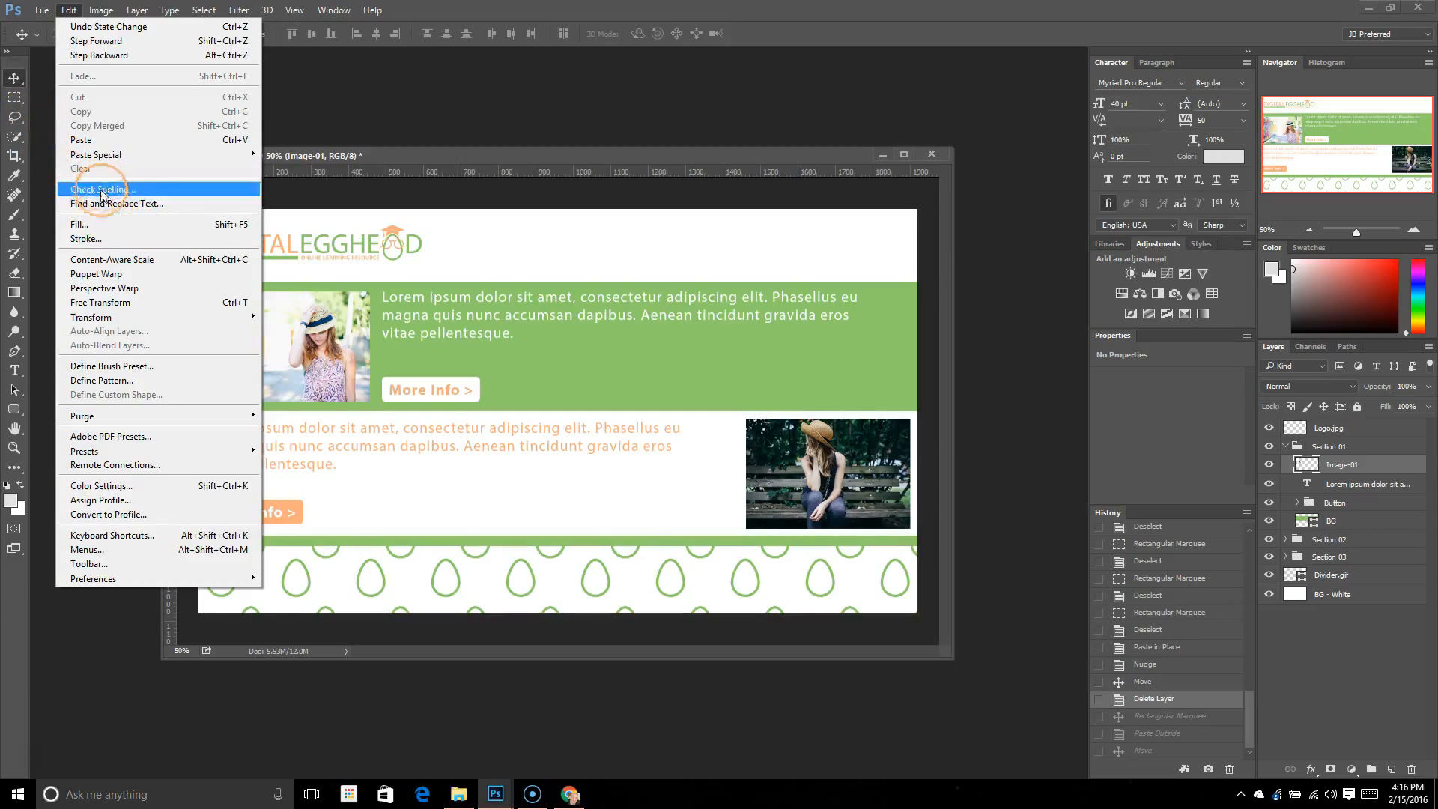
click(14, 98)
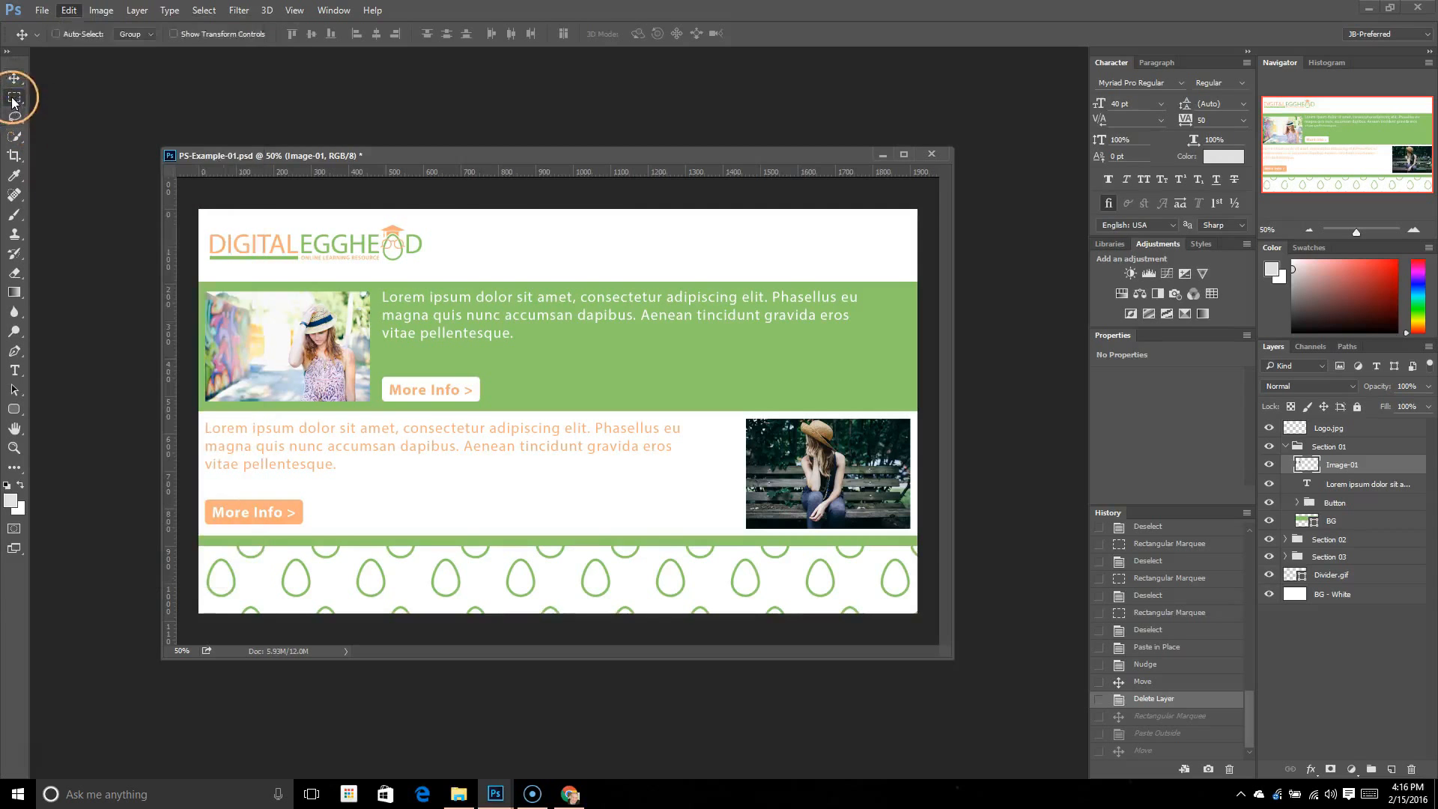
drag(445, 229, 555, 290)
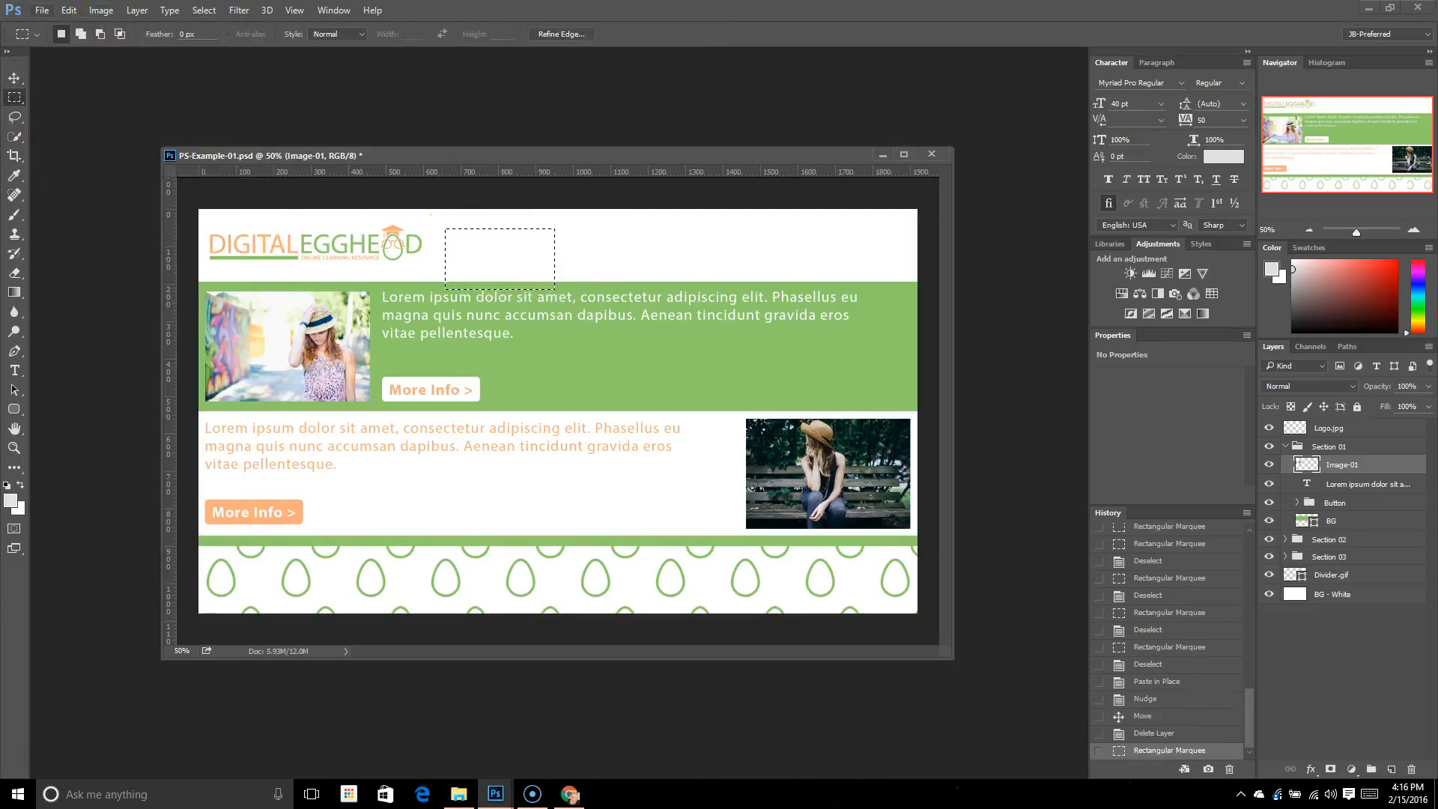
click(75, 10)
click(105, 224)
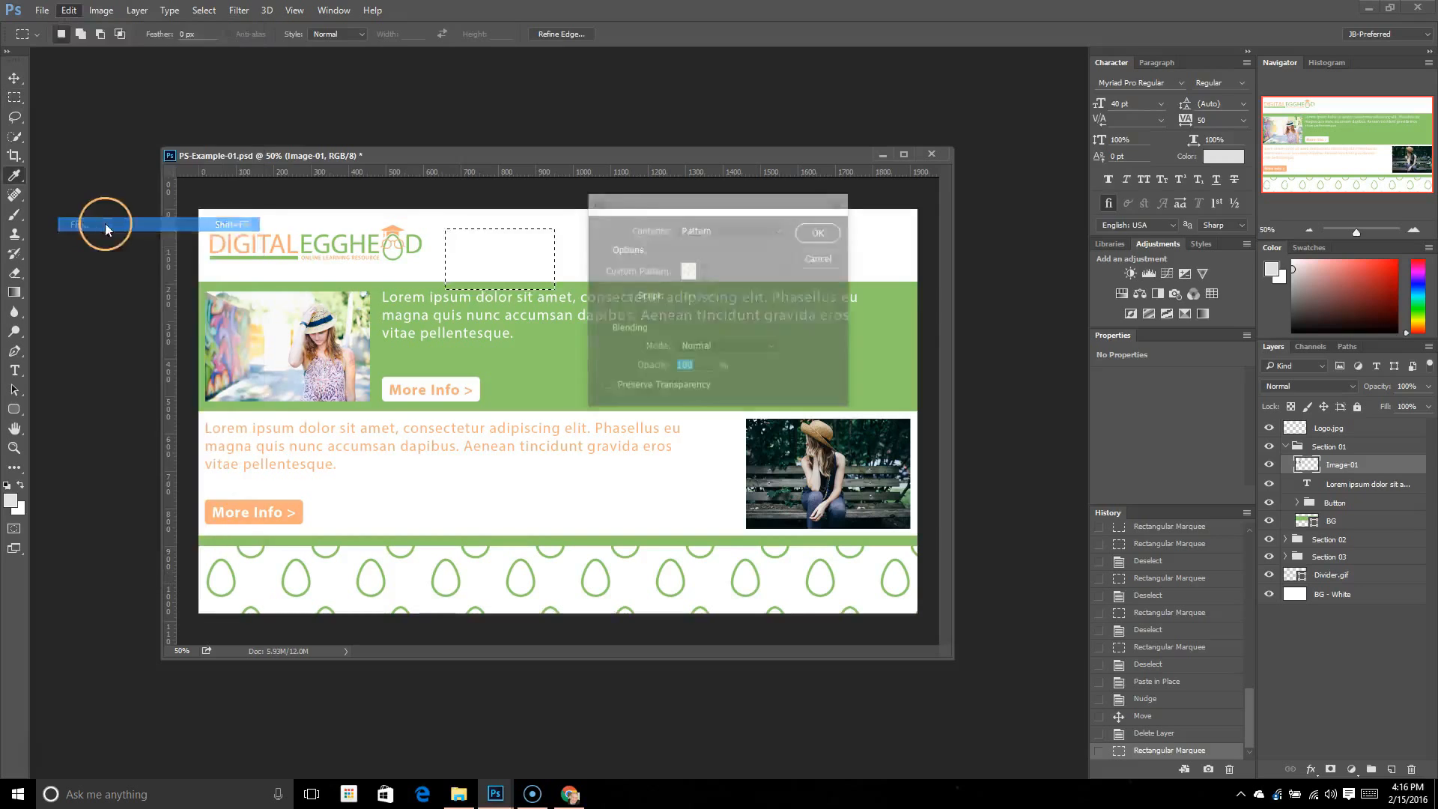
click(692, 273)
click(696, 274)
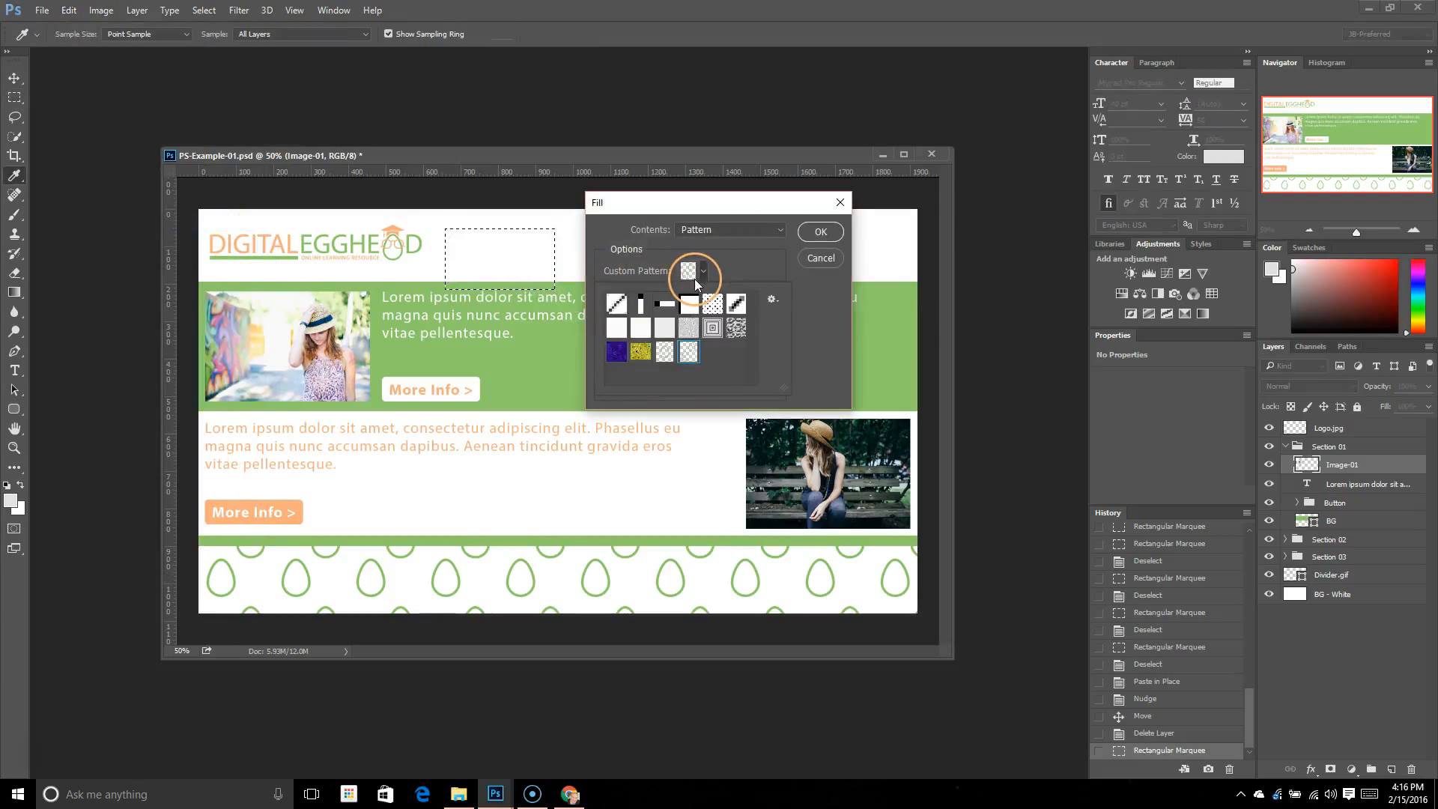
click(733, 229)
click(734, 230)
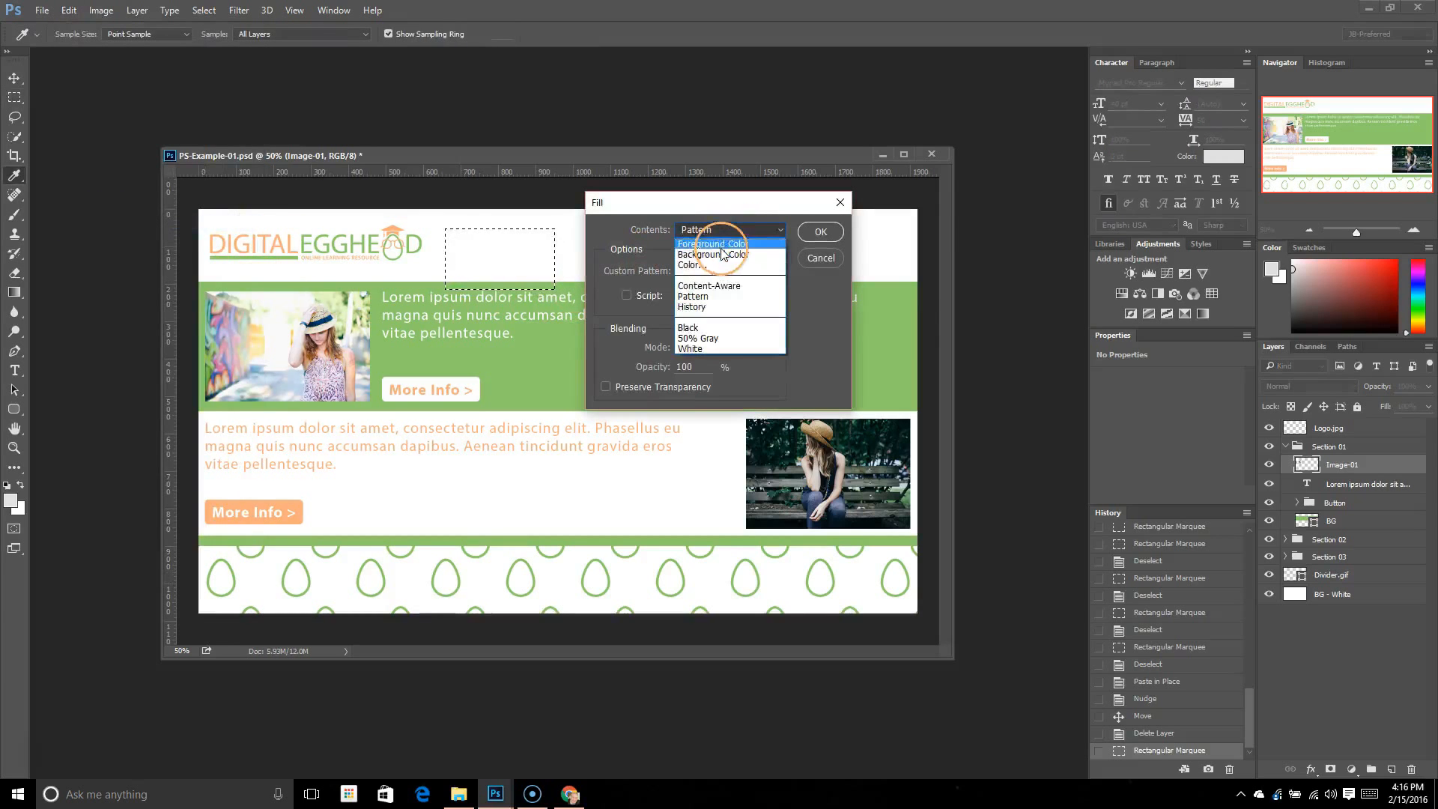
click(721, 243)
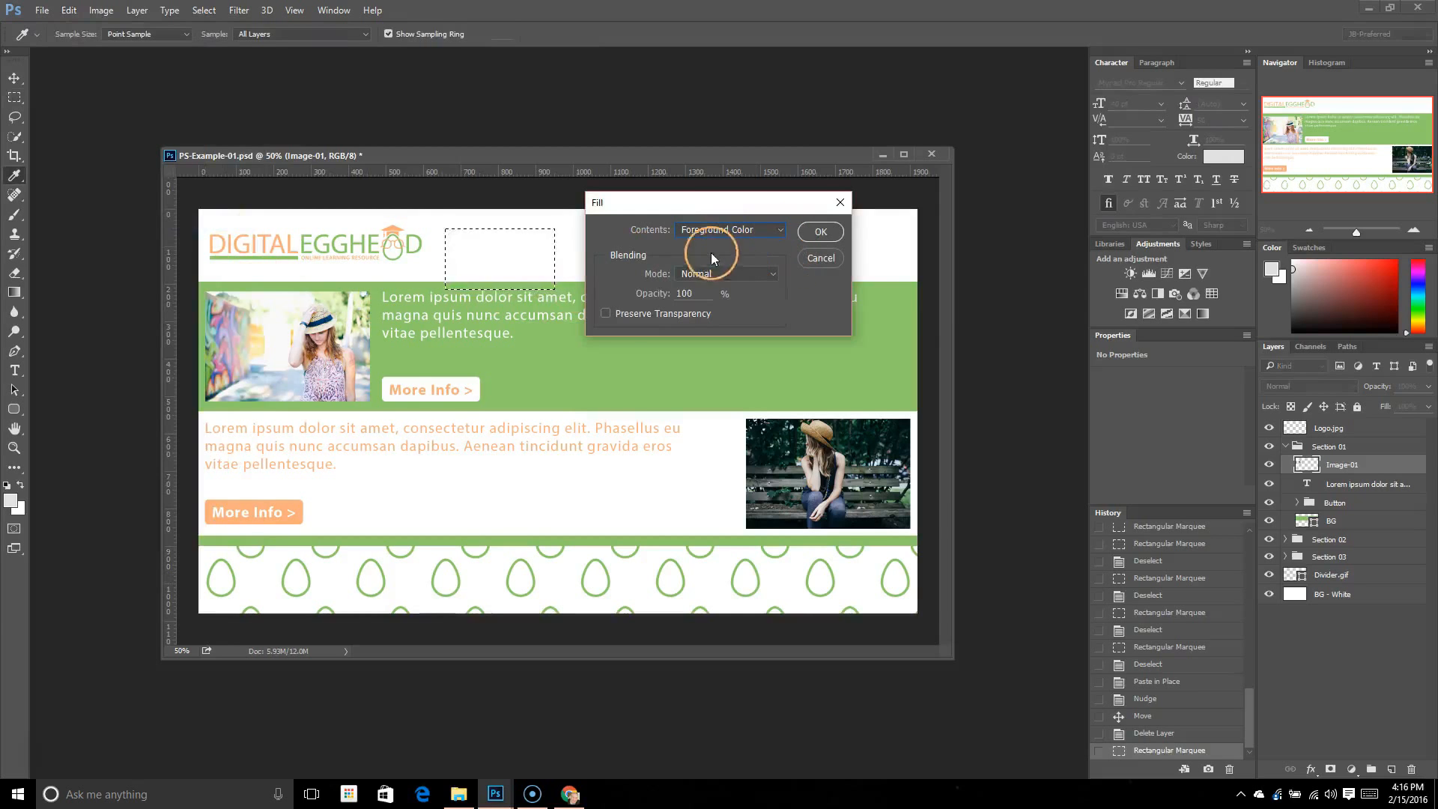
click(820, 231)
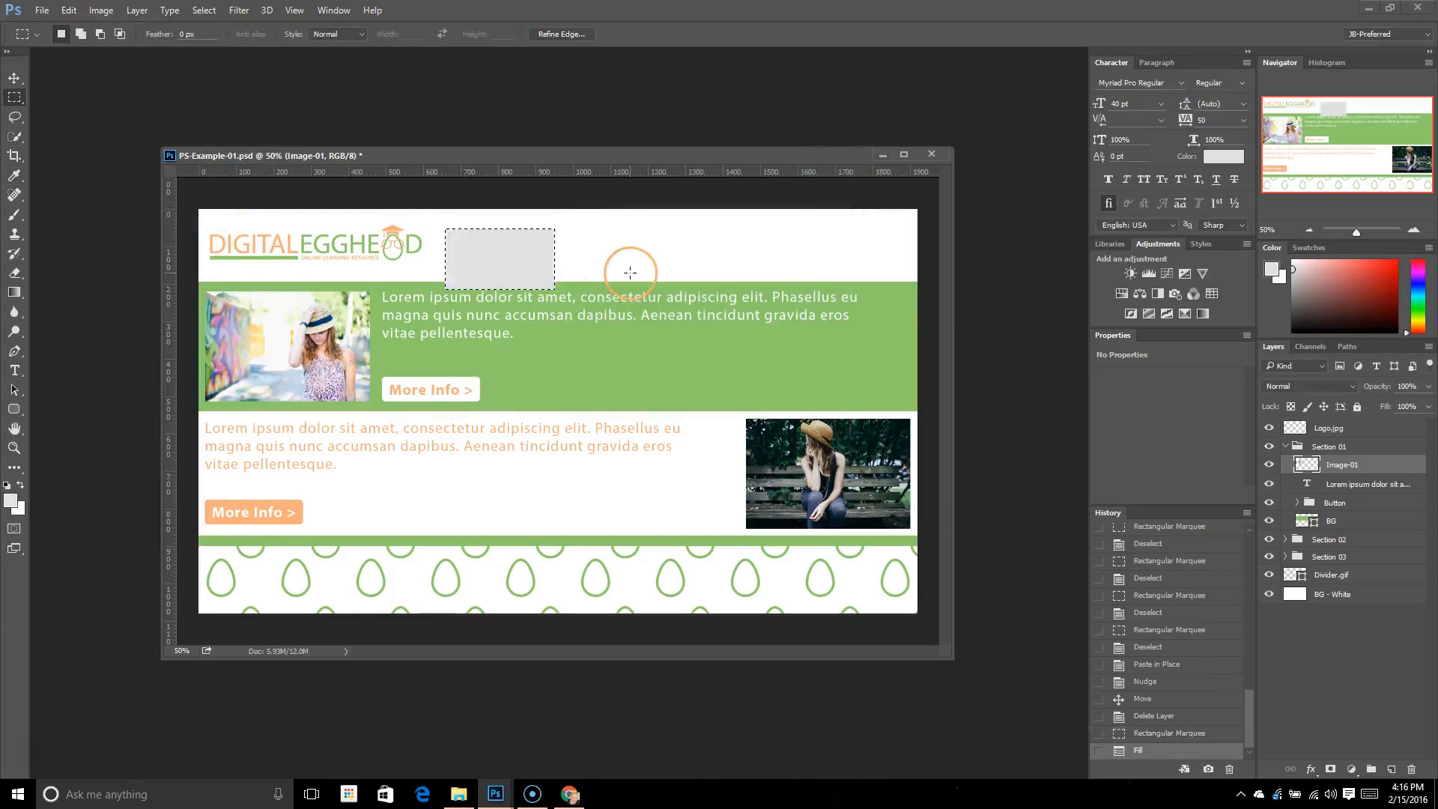
Stroke the filled rectangle's selection with a 4 px centered line in the foreground color and deselect.
click(68, 10)
click(111, 240)
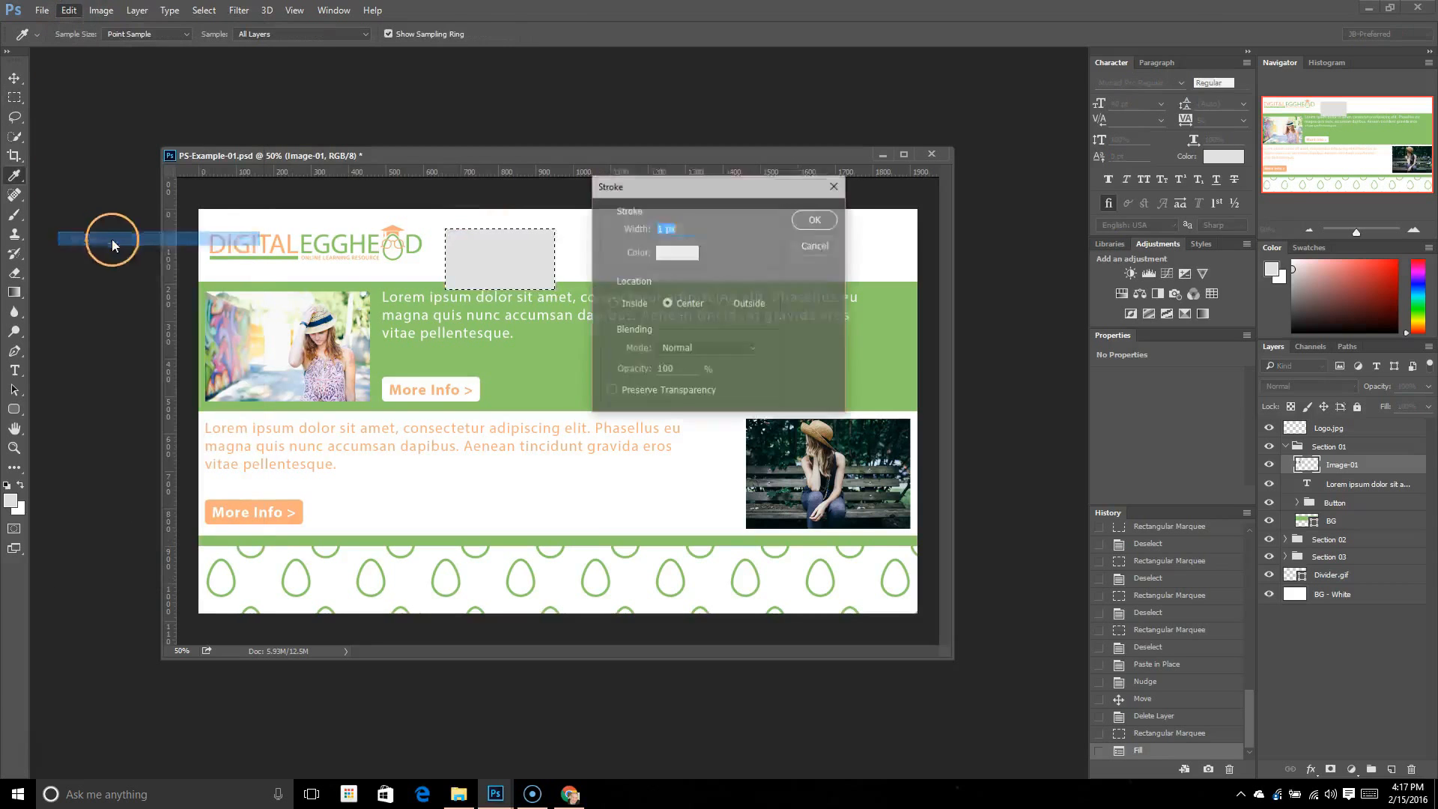
drag(664, 227, 639, 226)
text(4)
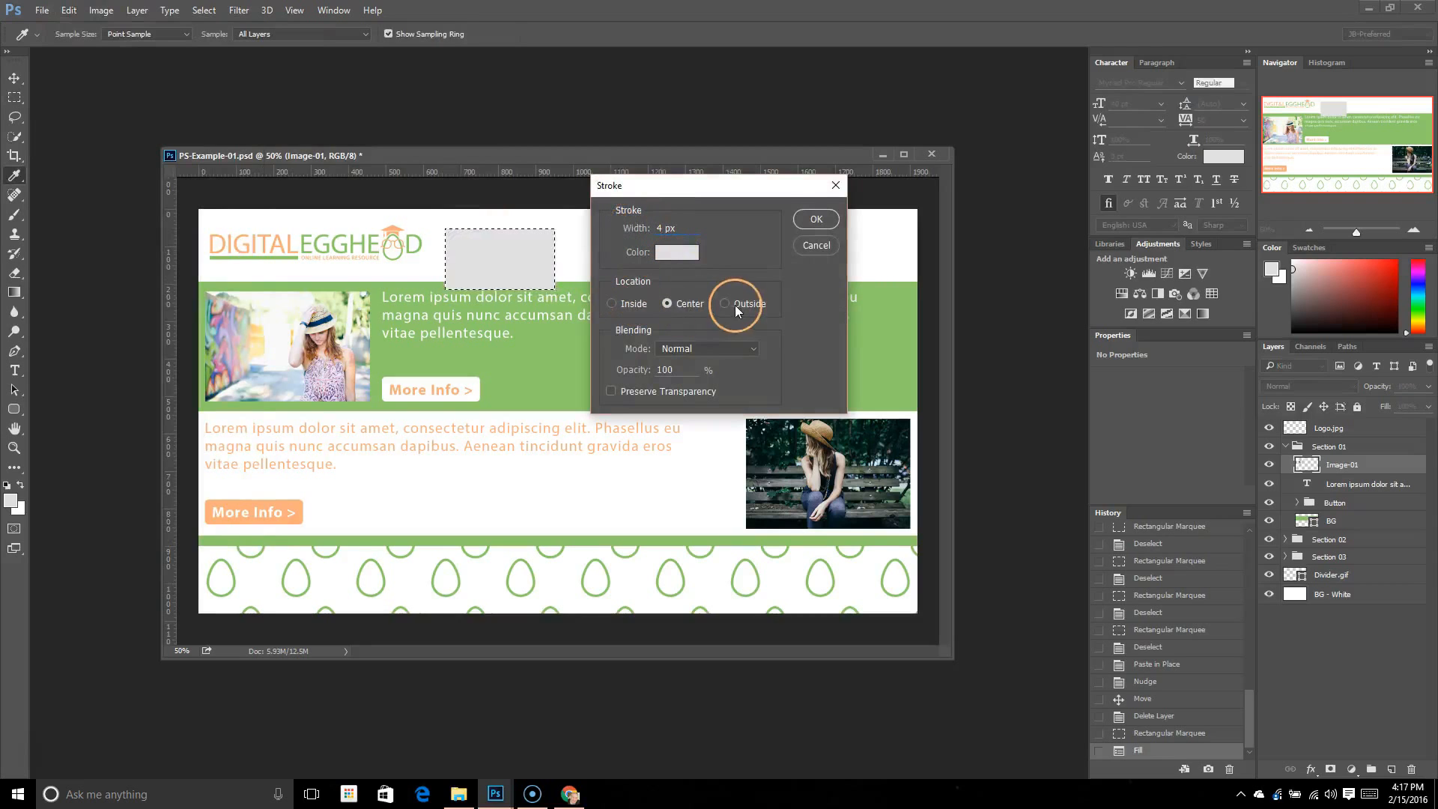
click(816, 220)
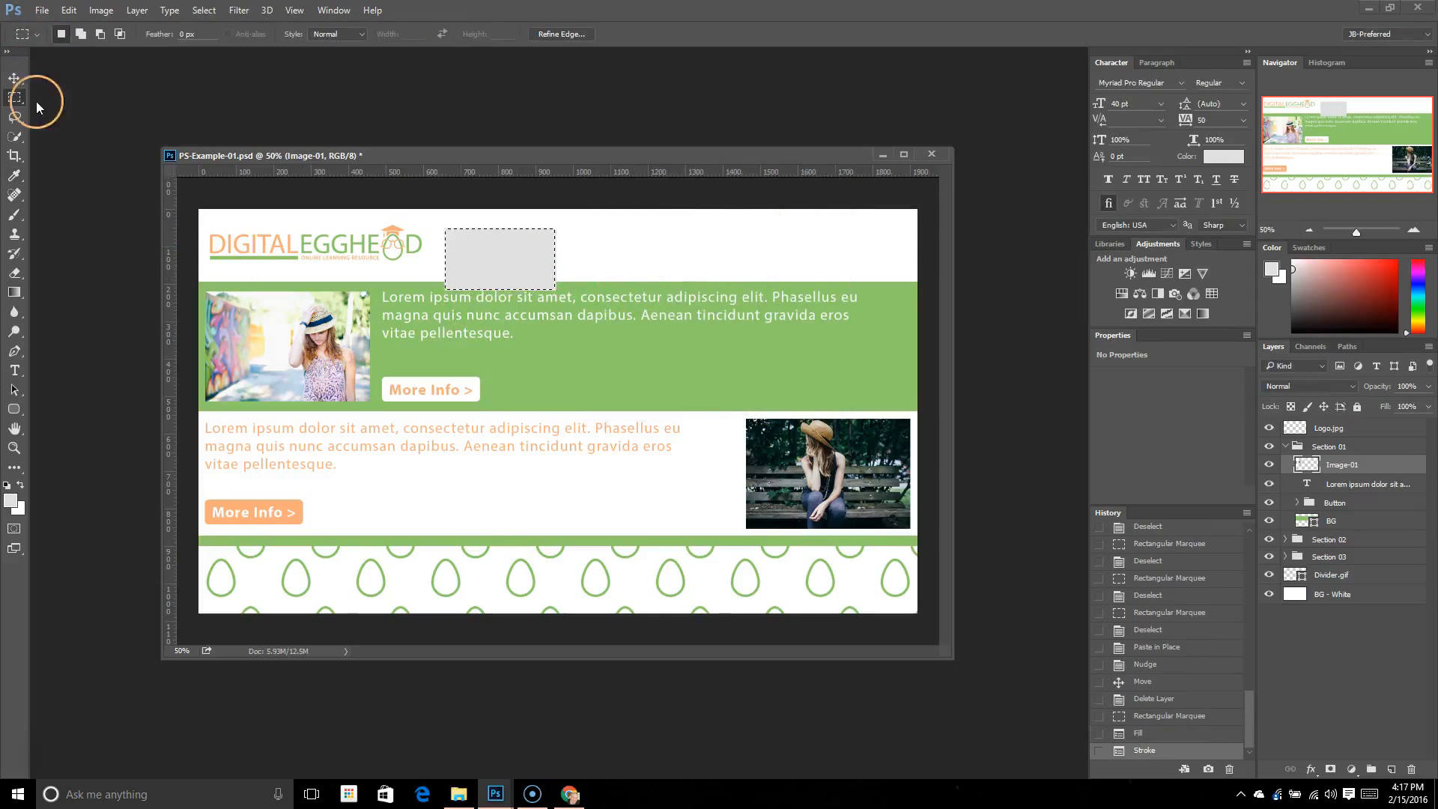
key(ctrl+d)
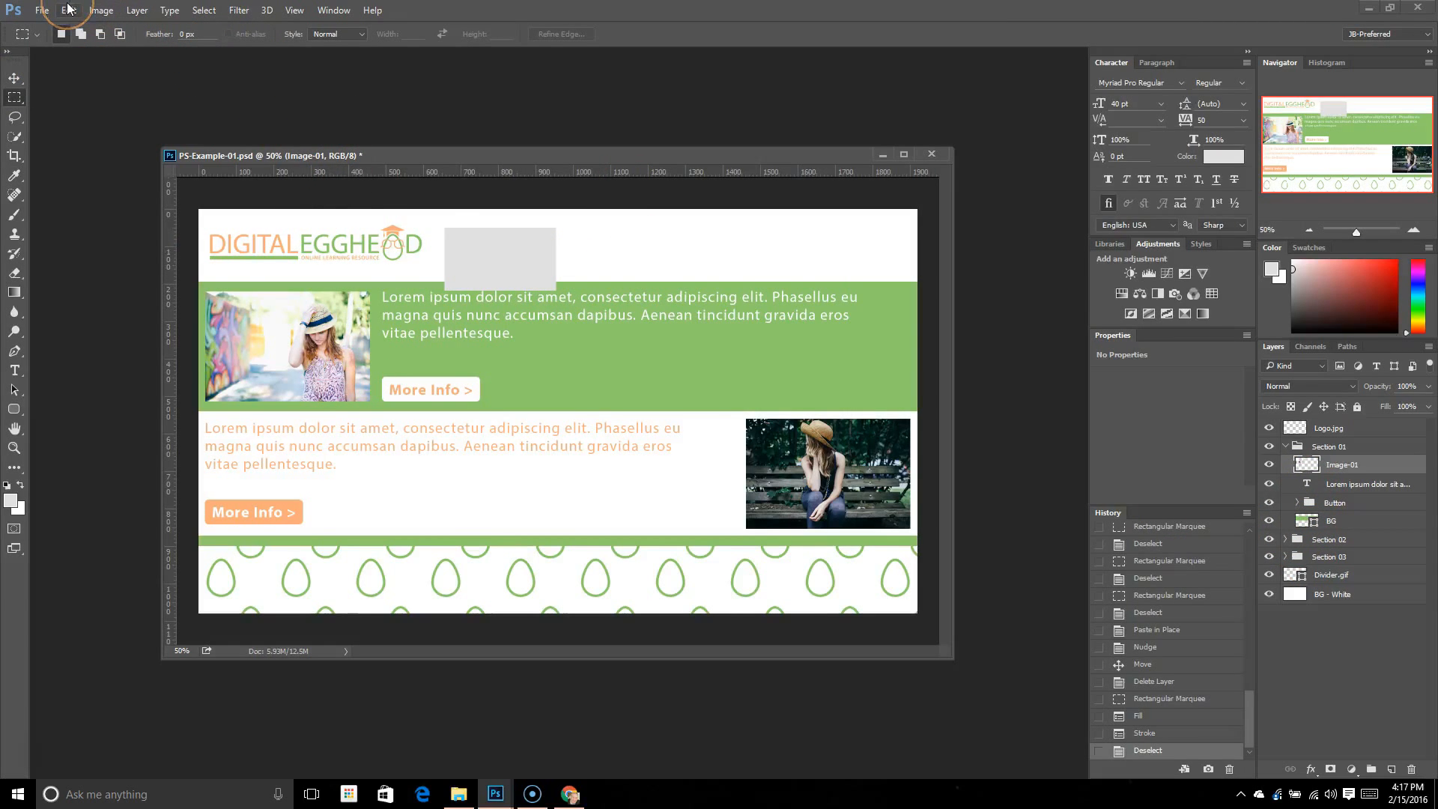
Reset the foreground and background colors to the default black and white.
key(d)
click(101, 9)
mouse_move(68, 10)
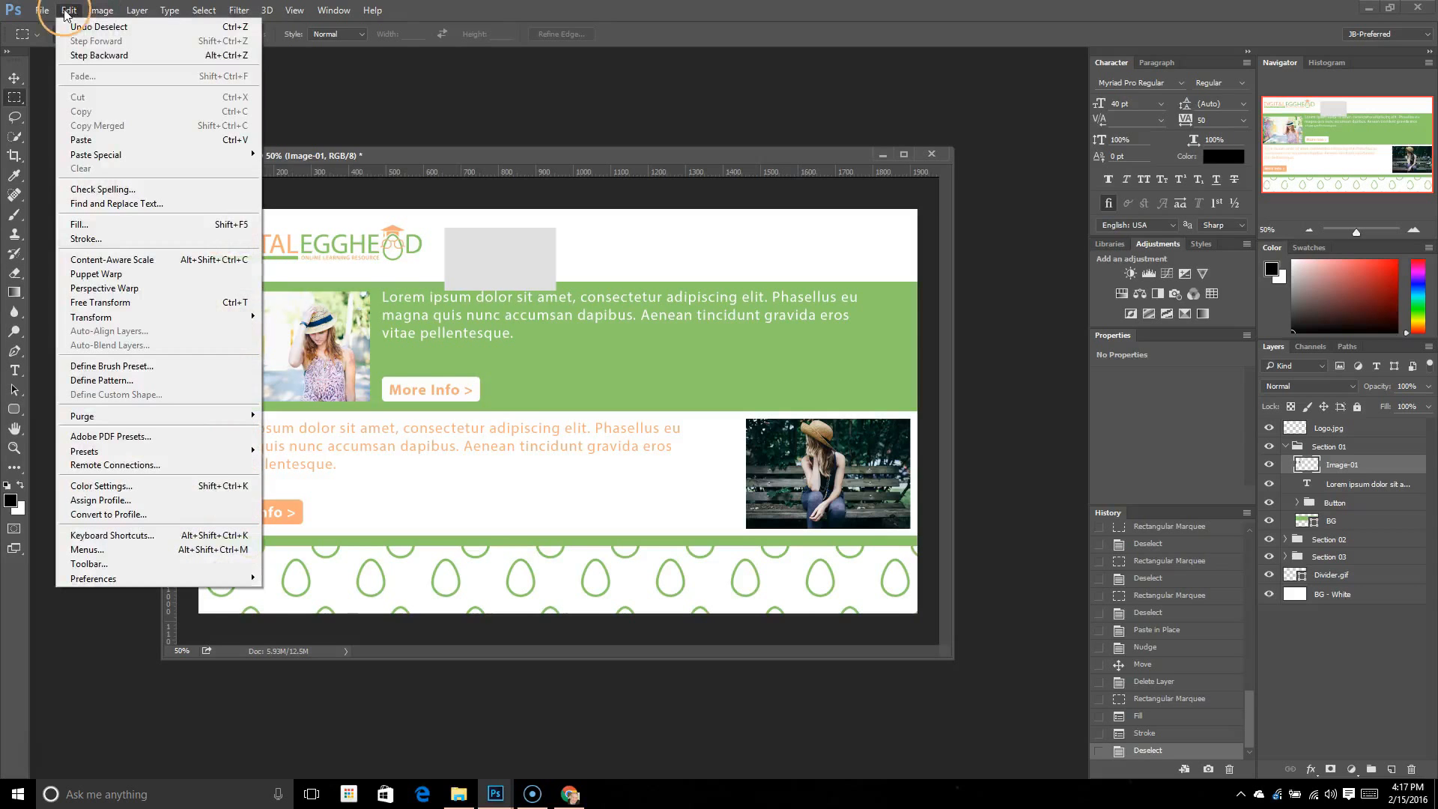
click(589, 343)
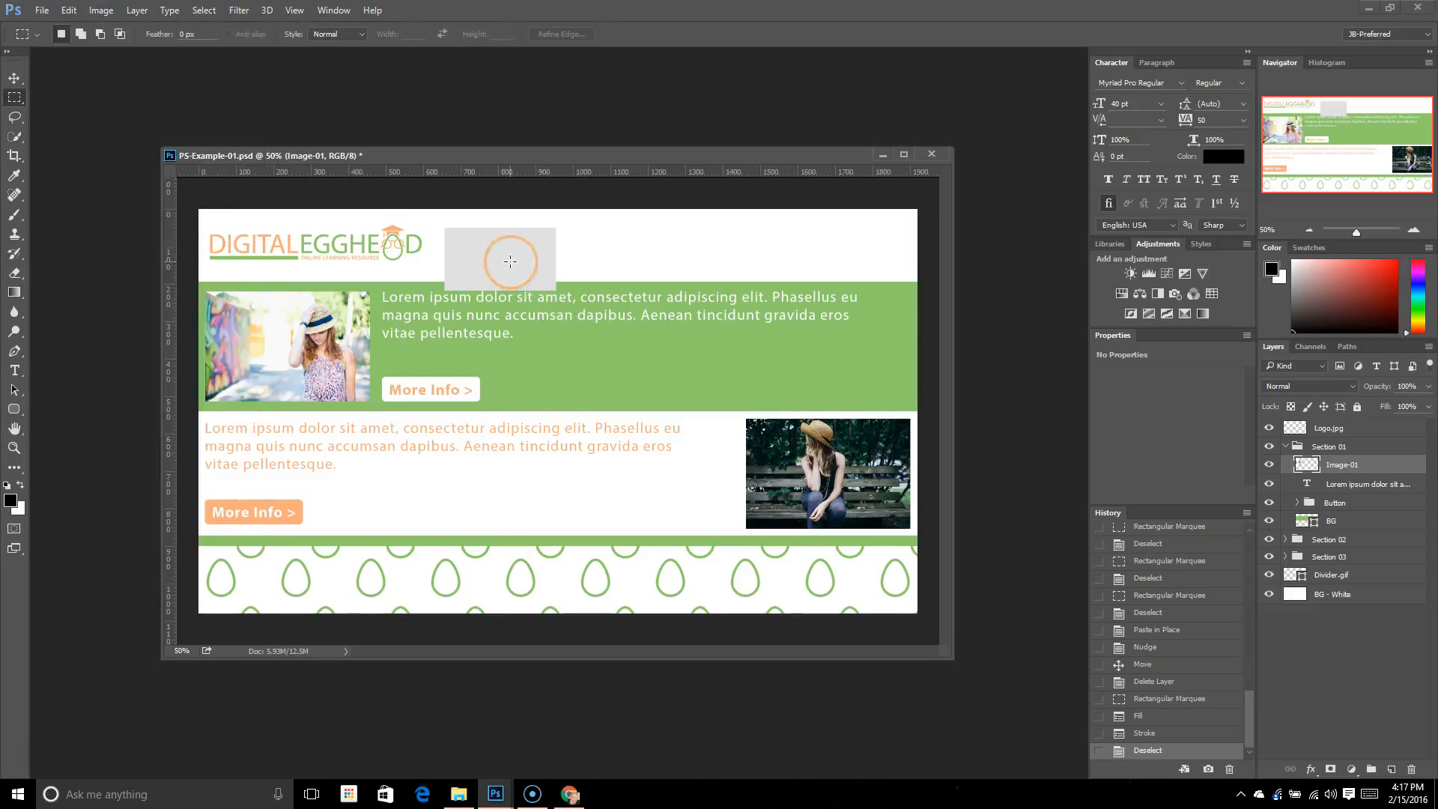
Stroke a larger marquee around the grey rectangle with a 4 px centered black line, deselect and save the document.
drag(435, 218, 577, 305)
click(69, 9)
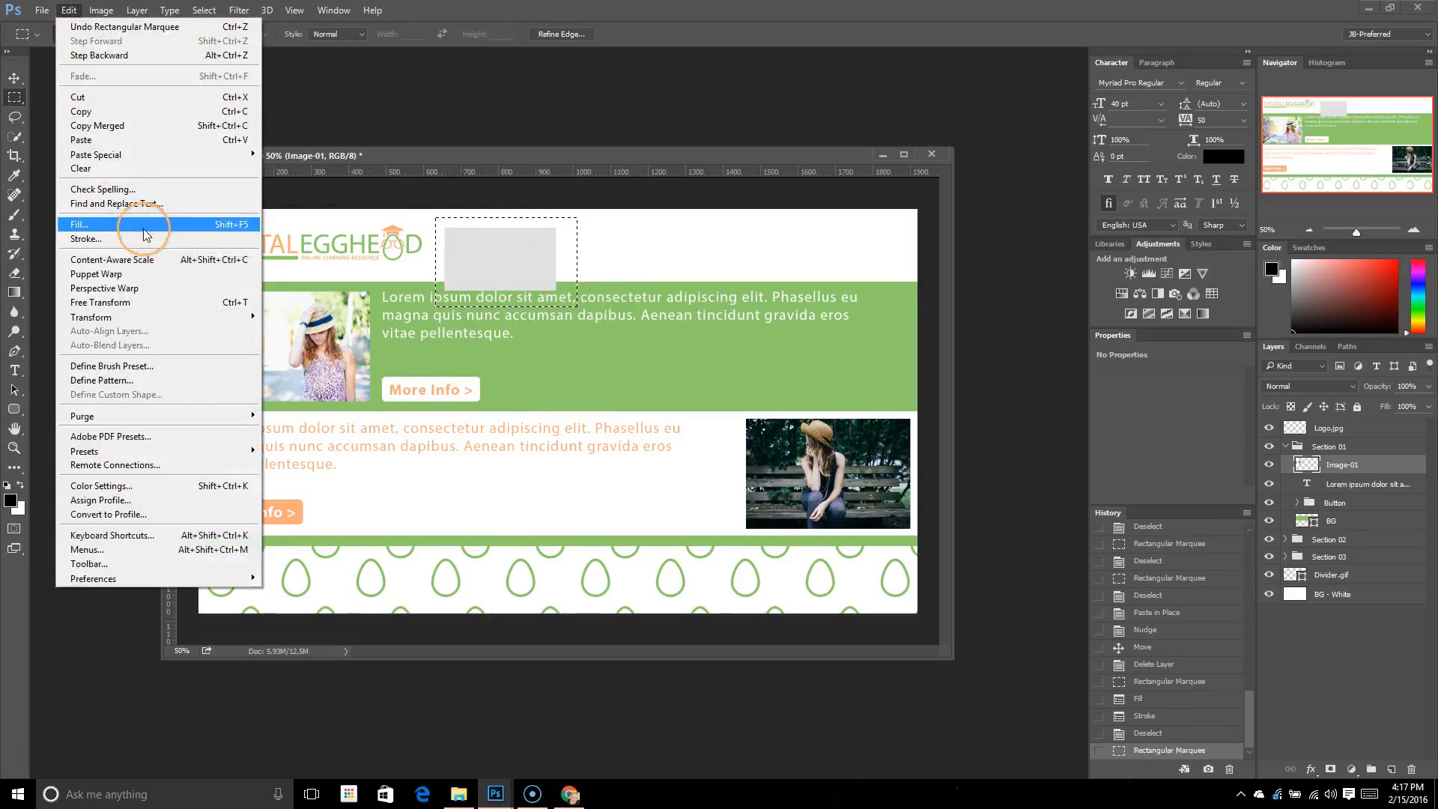
click(86, 239)
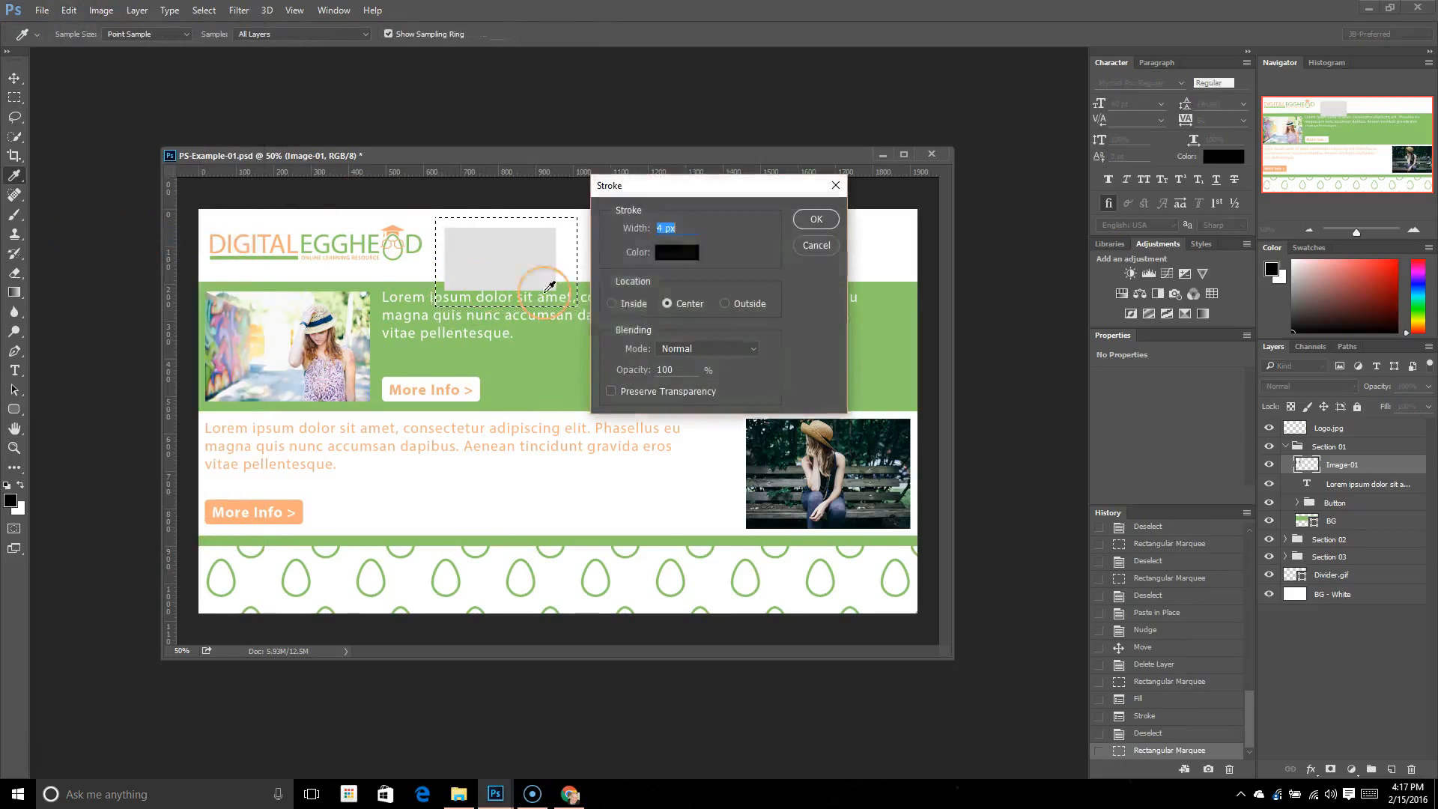
click(816, 218)
key(ctrl+d)
key(ctrl+s)
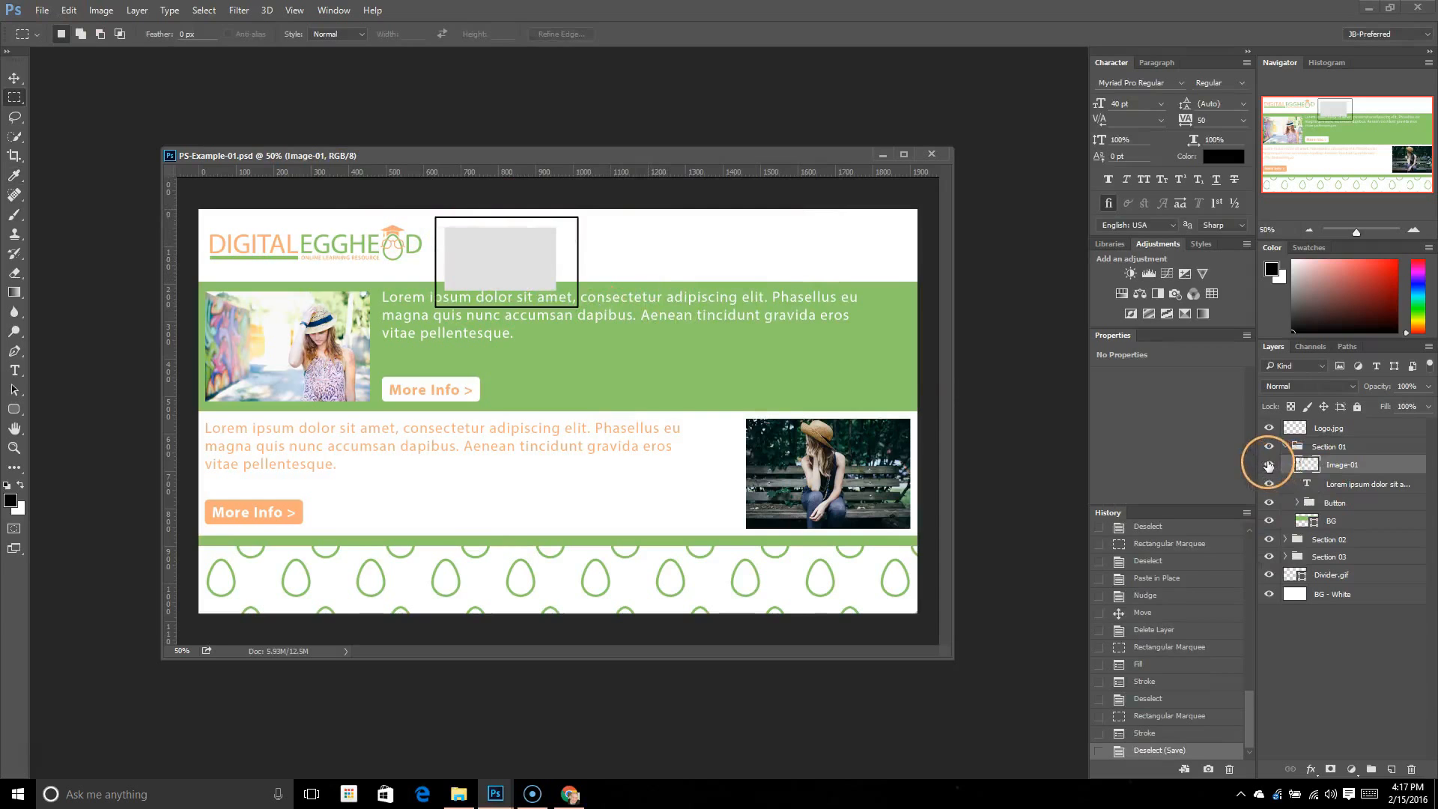
Try moving the layer with the filled and stroked shapes, undo the move and revert to the Delete Layer history state.
key(v)
drag(592, 266, 672, 315)
key(ctrl+z)
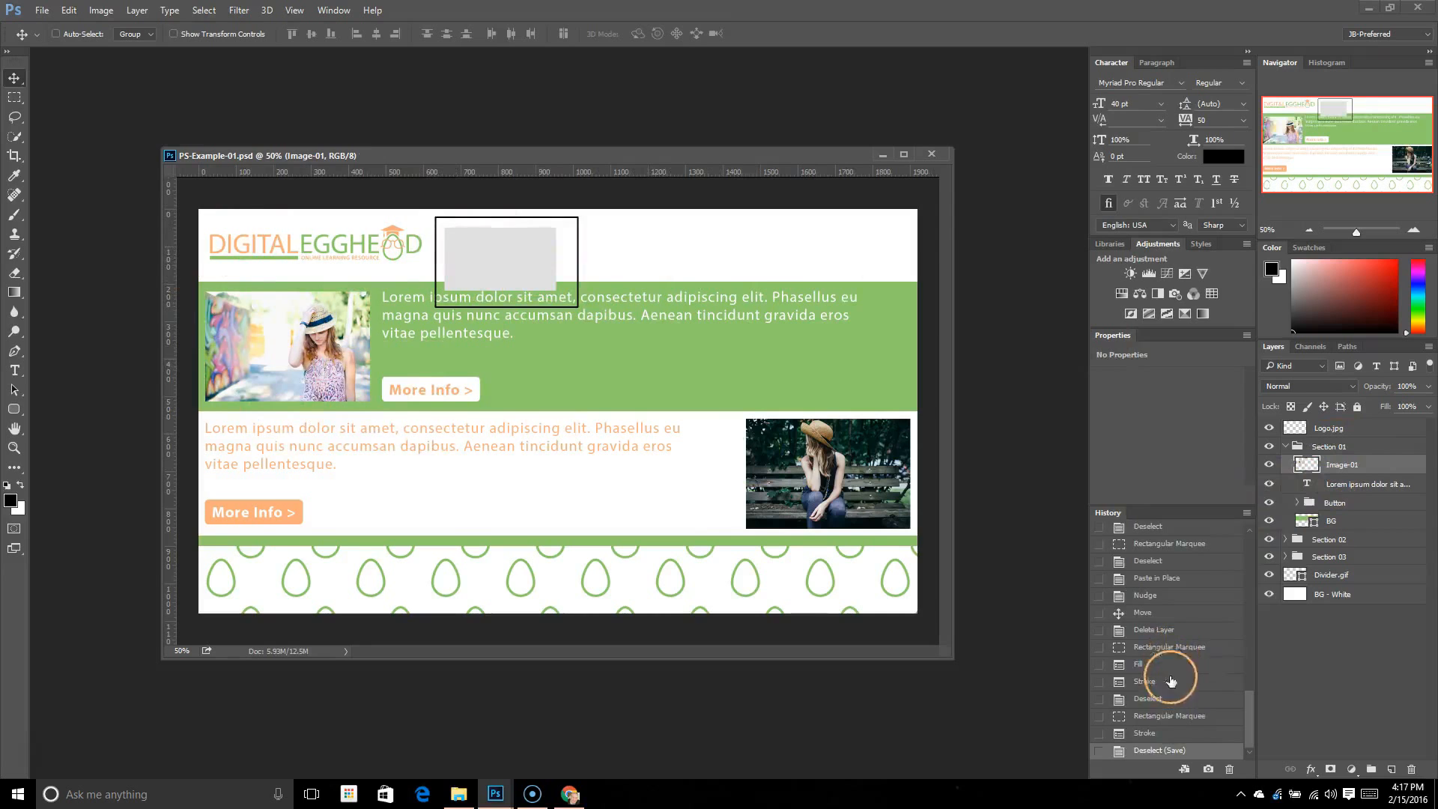
click(1166, 646)
click(1153, 630)
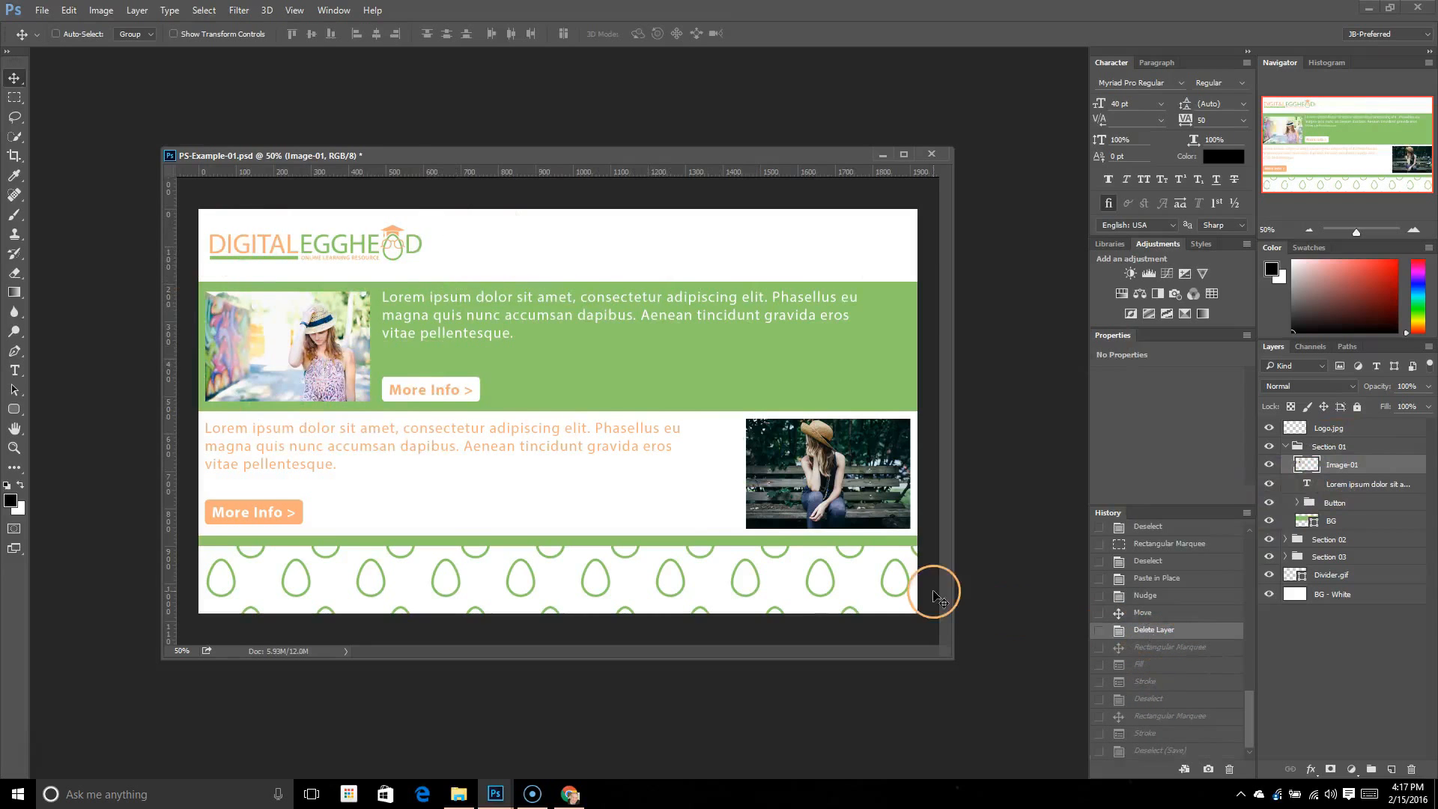
Review the editing commands for warping, transforming, aligning layers and defining patterns, including the Transform options, without applying any.
click(68, 10)
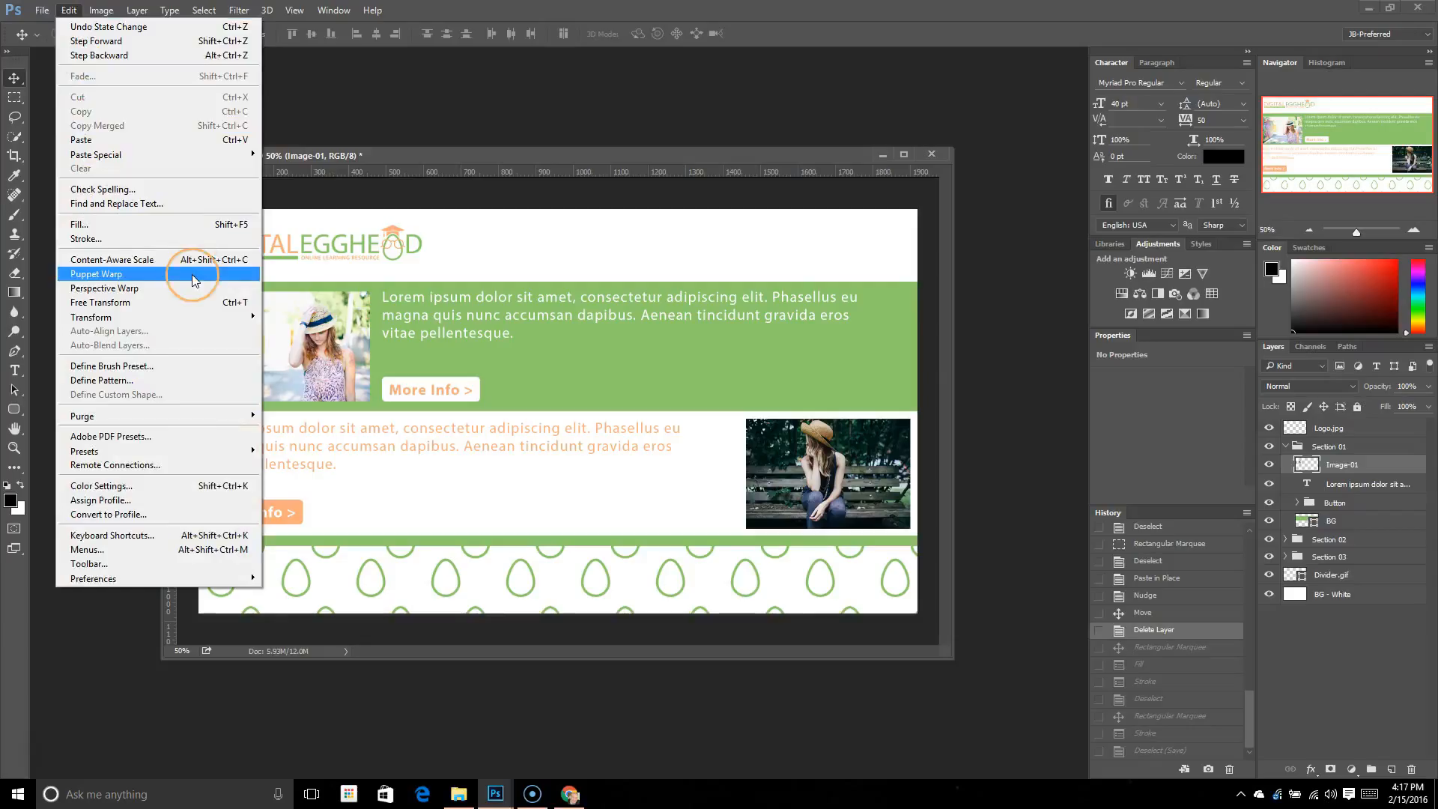
click(125, 274)
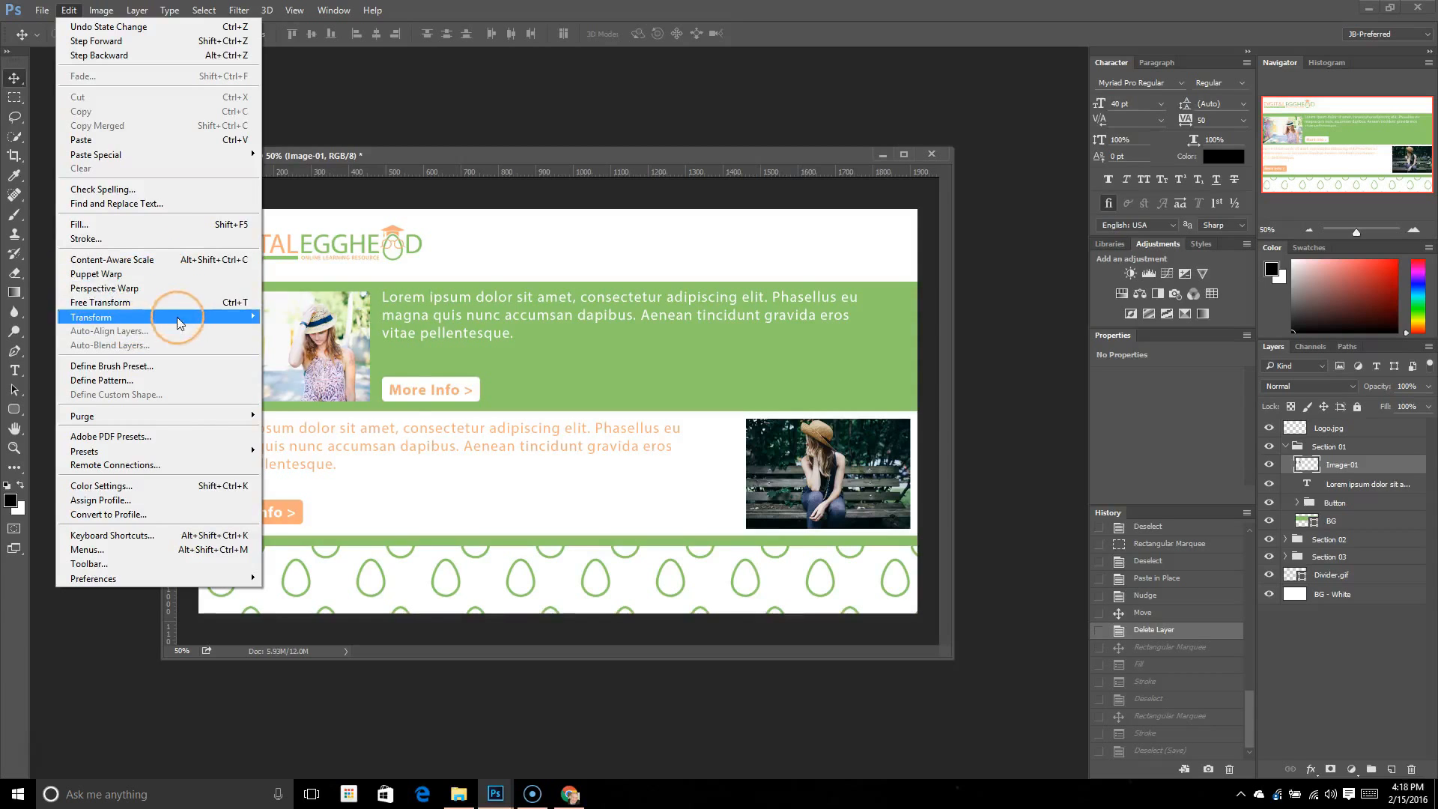
click(165, 274)
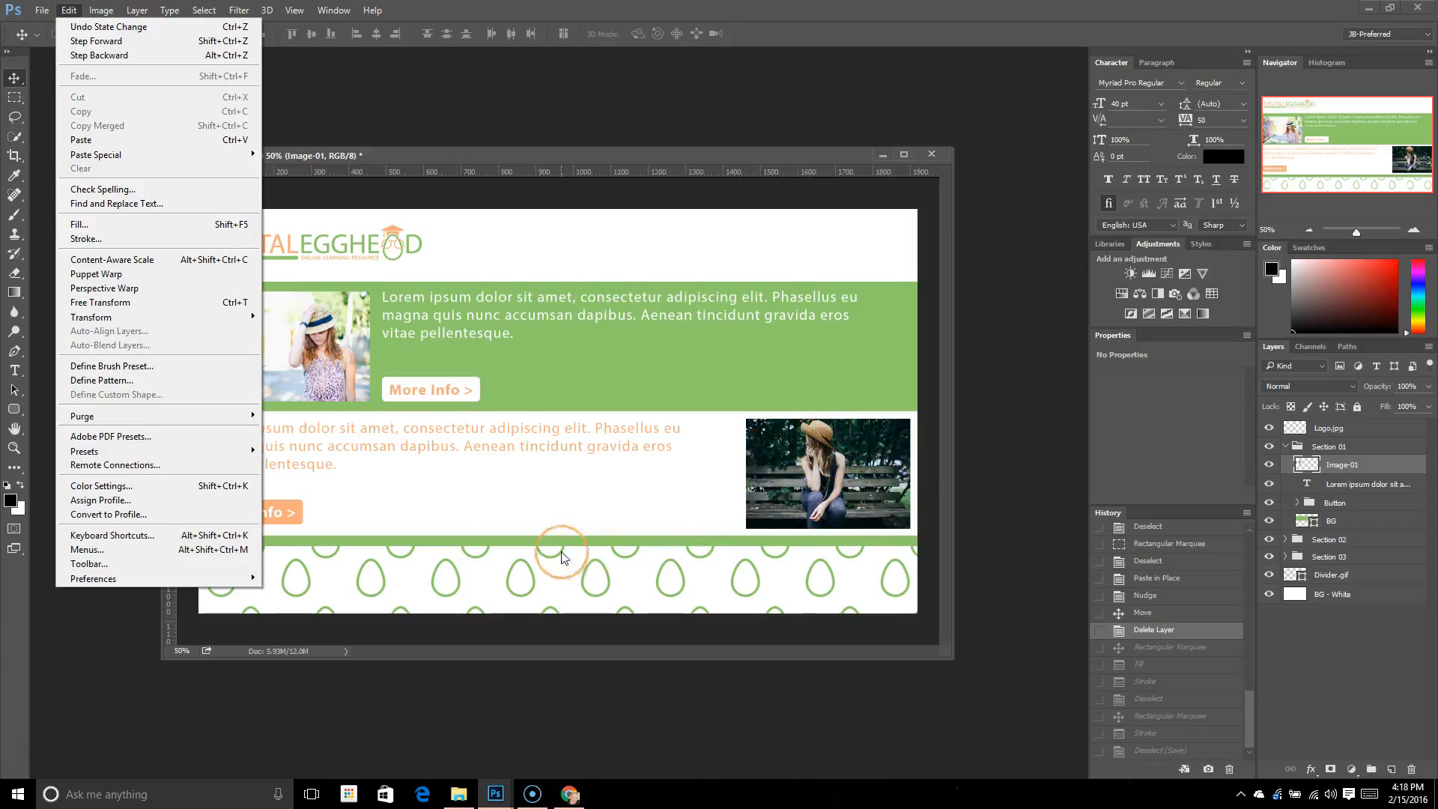
click(152, 289)
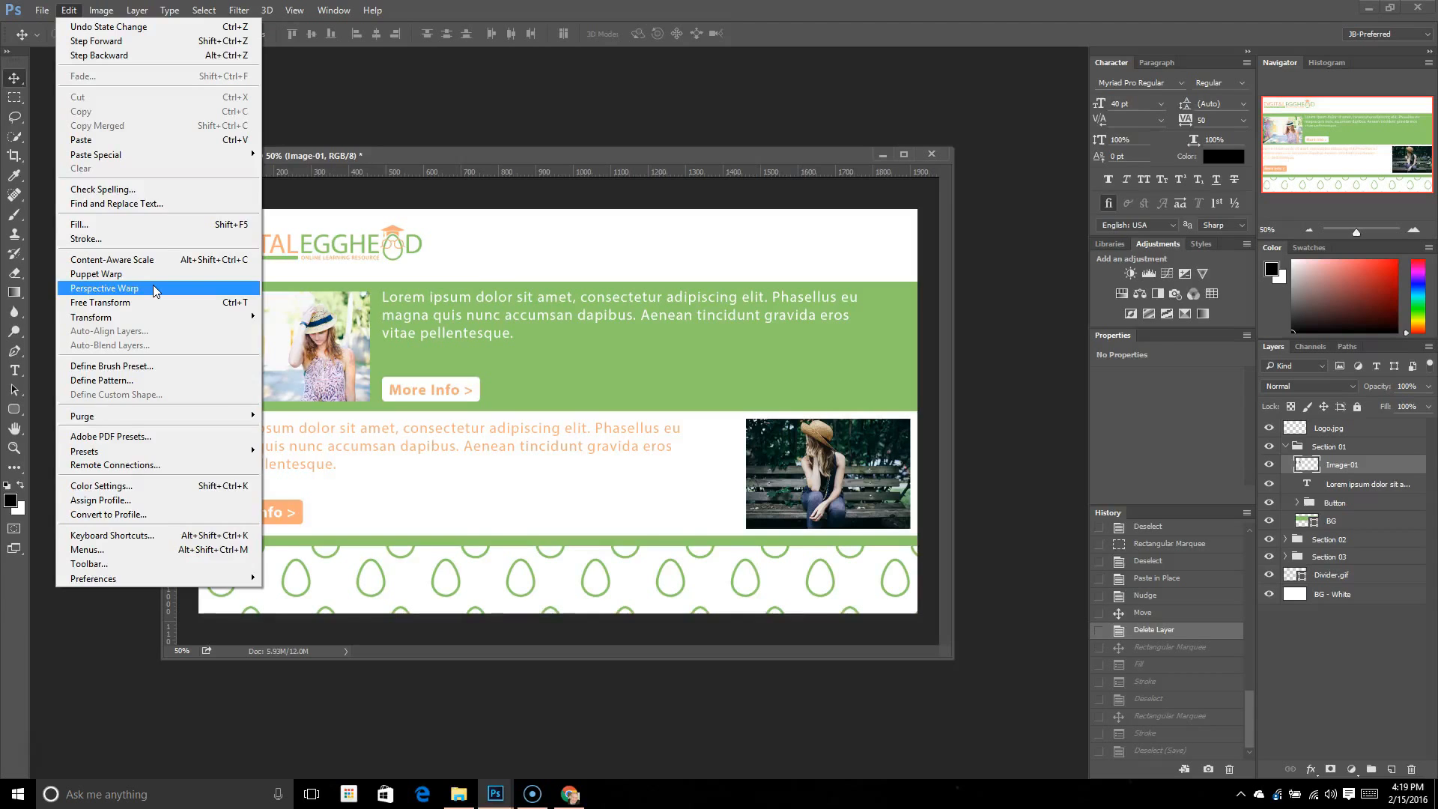
key(Escape)
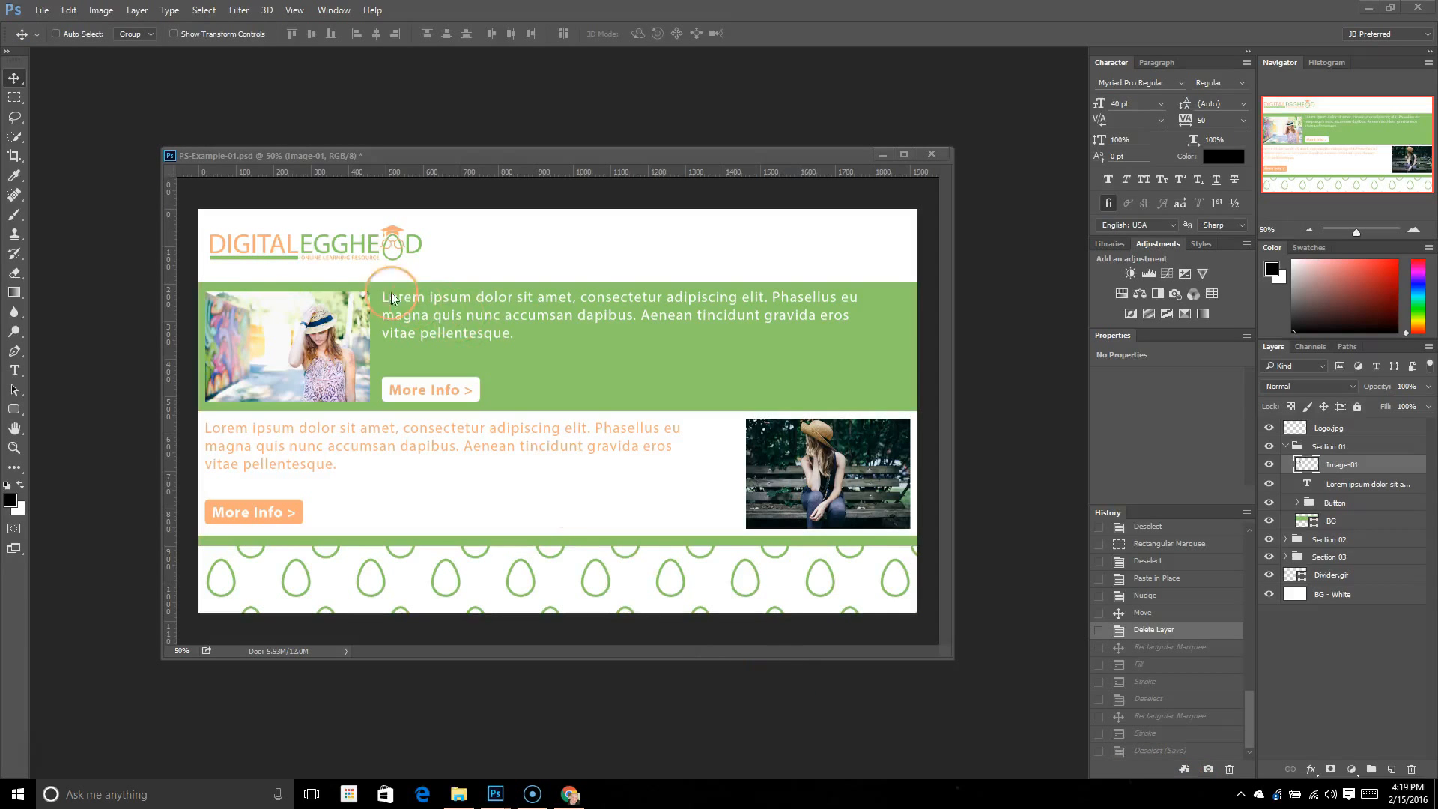
click(68, 11)
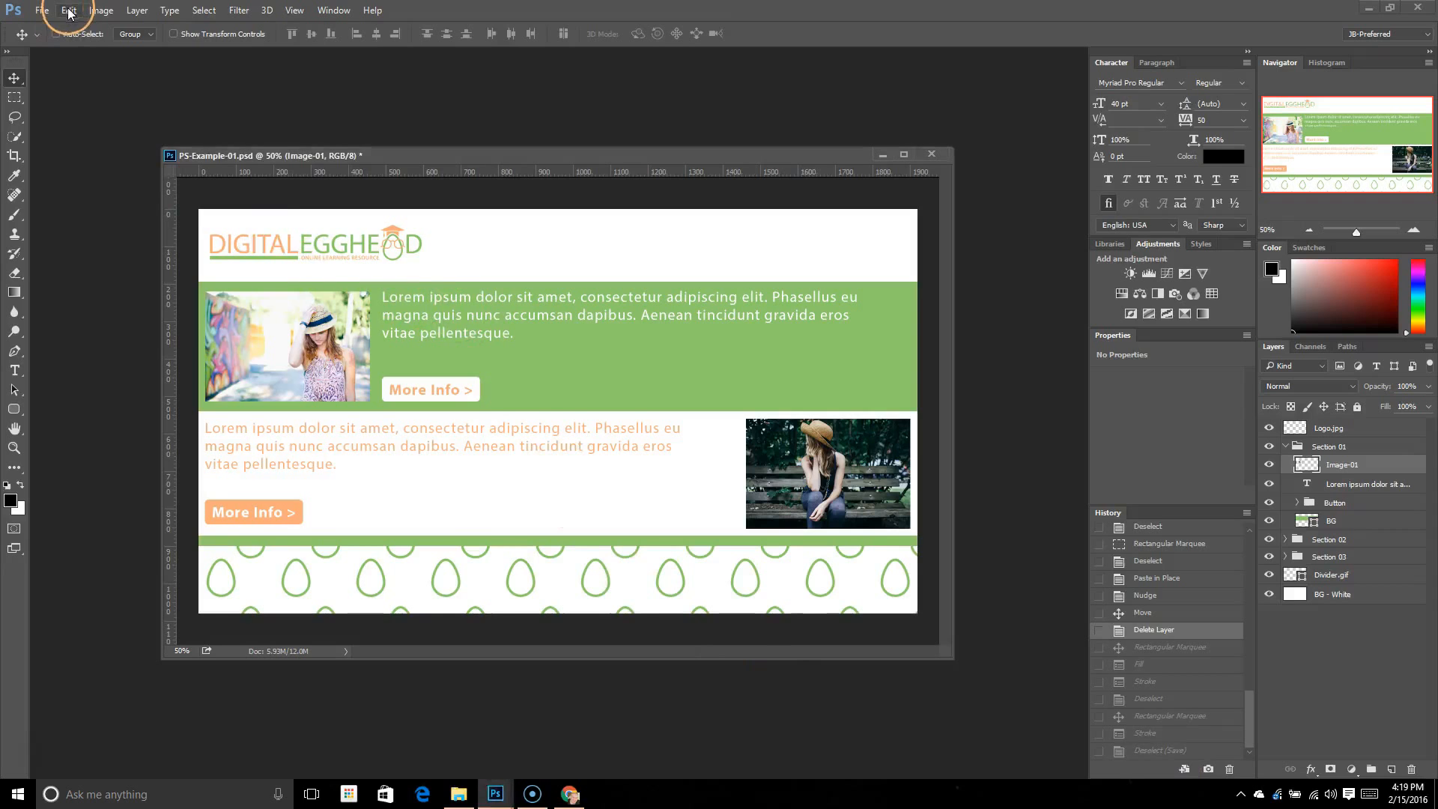
click(68, 10)
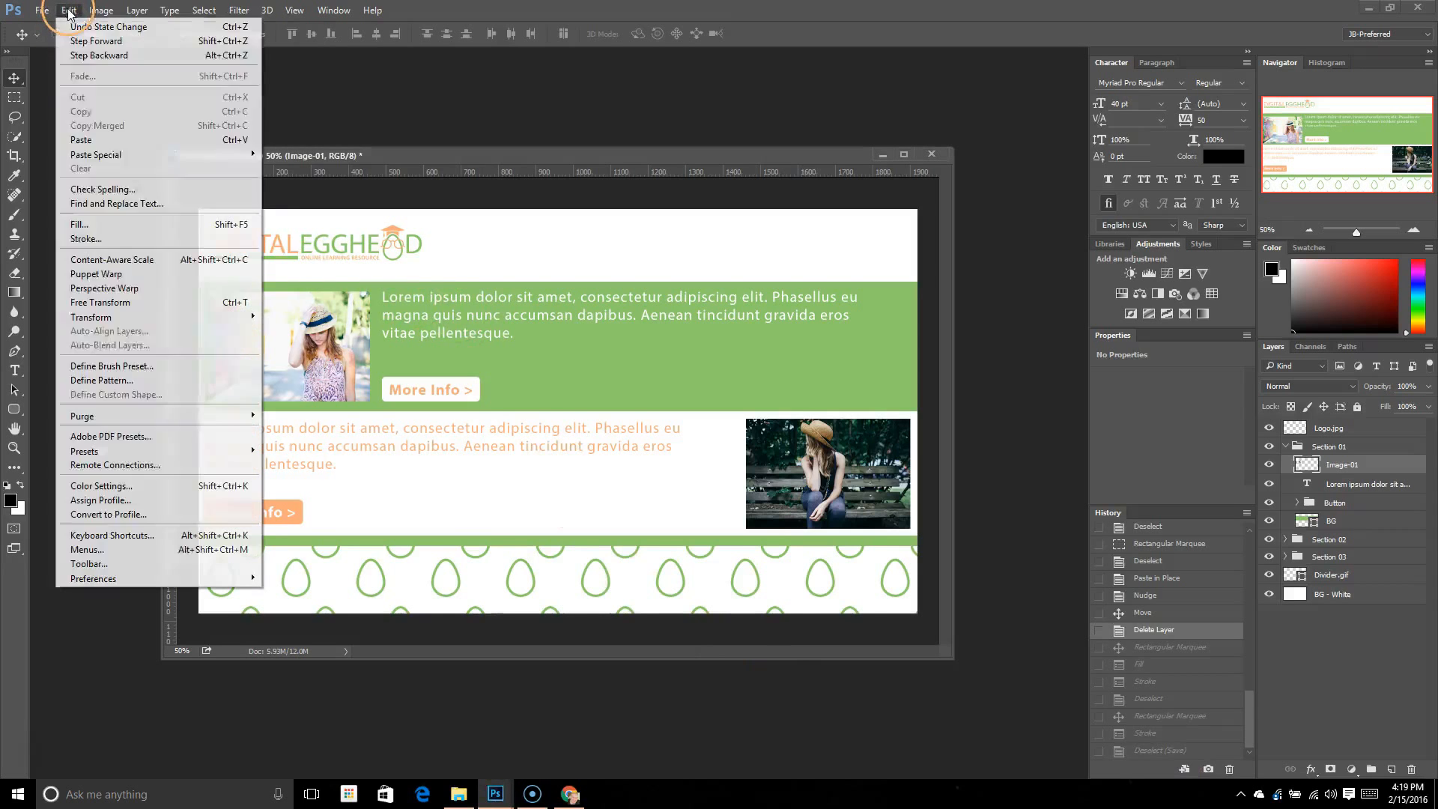
click(204, 318)
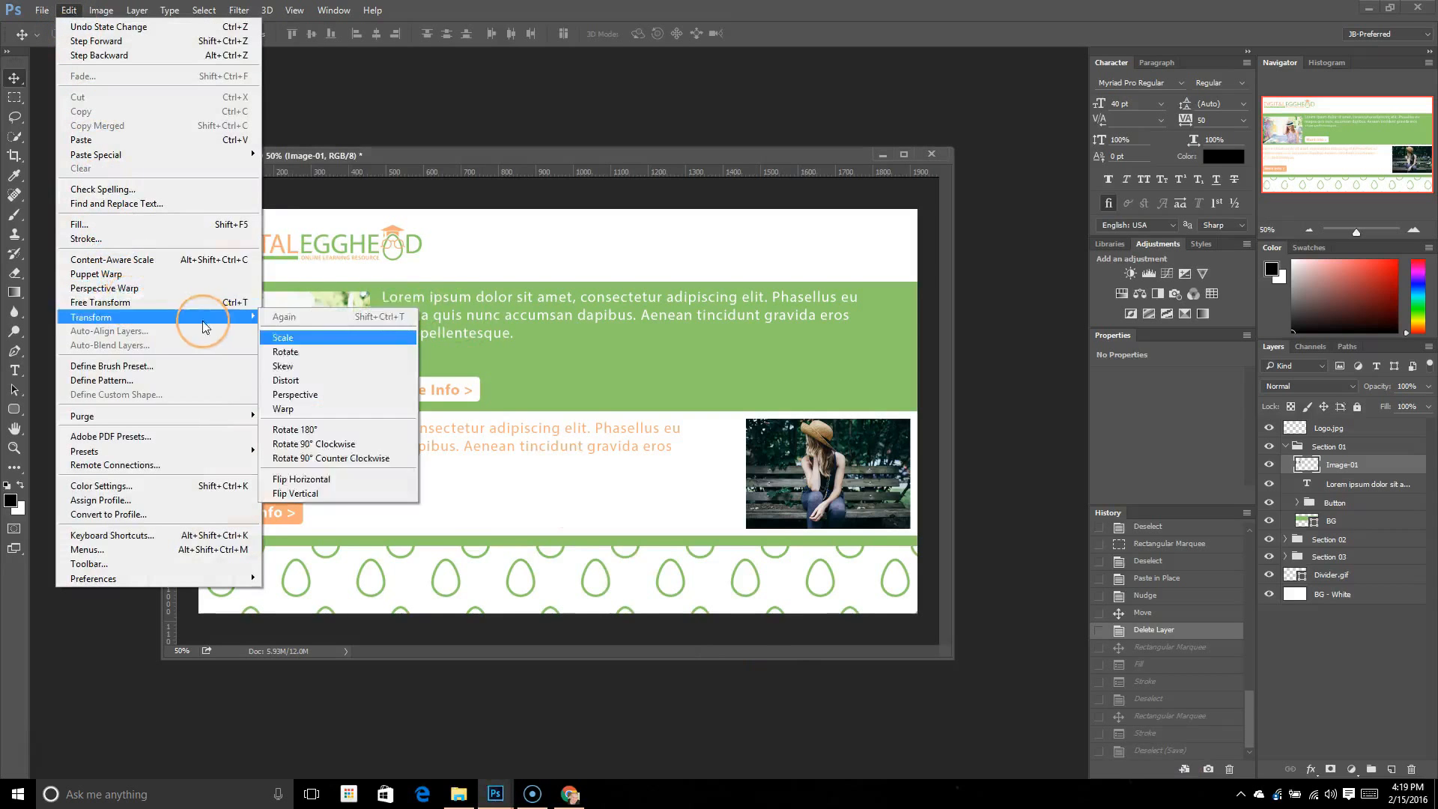
click(312, 341)
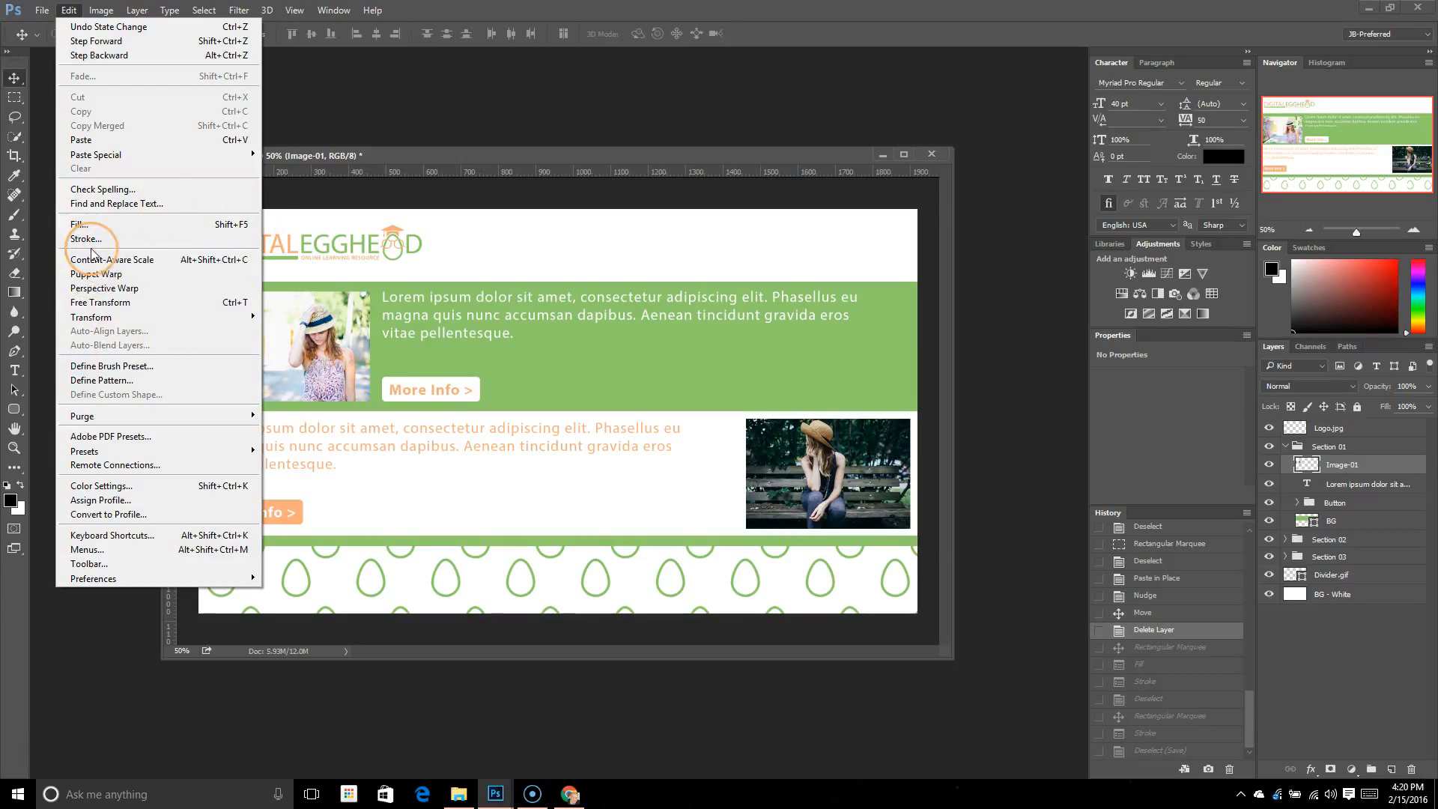
mouse_move(143, 318)
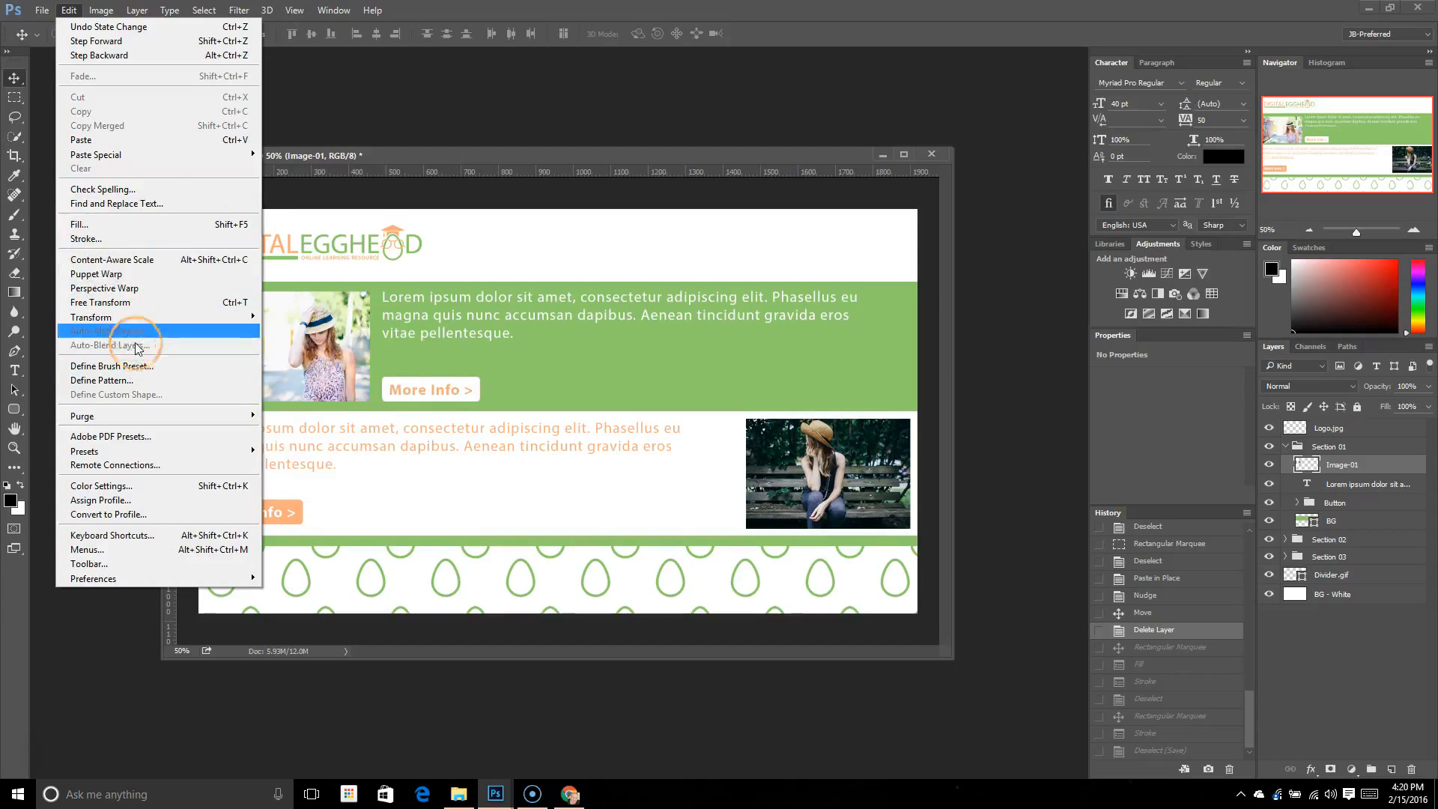
click(183, 383)
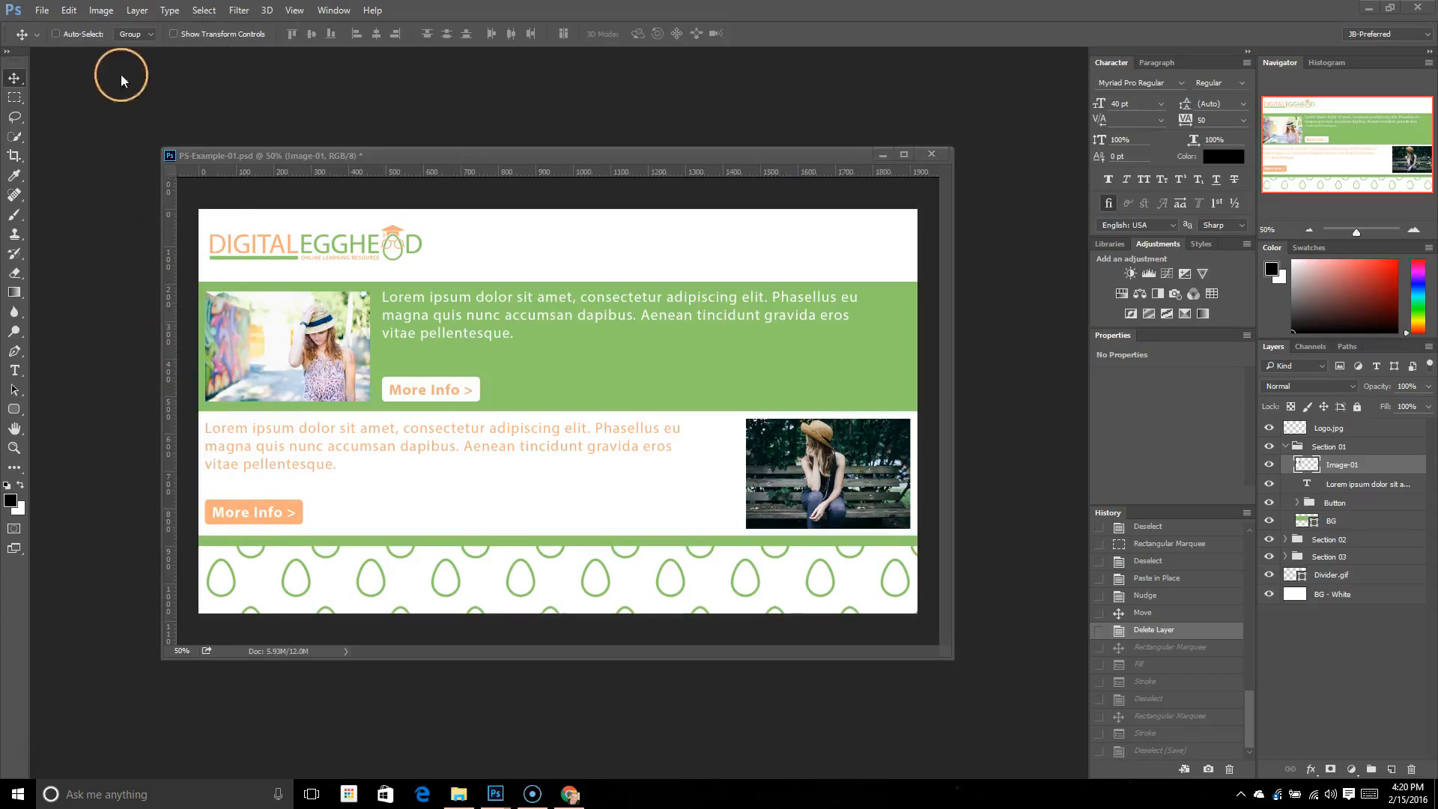
Review the Purge, Adobe PDF Presets, Presets, Remote Connections, color profile and customization commands without running any.
click(68, 10)
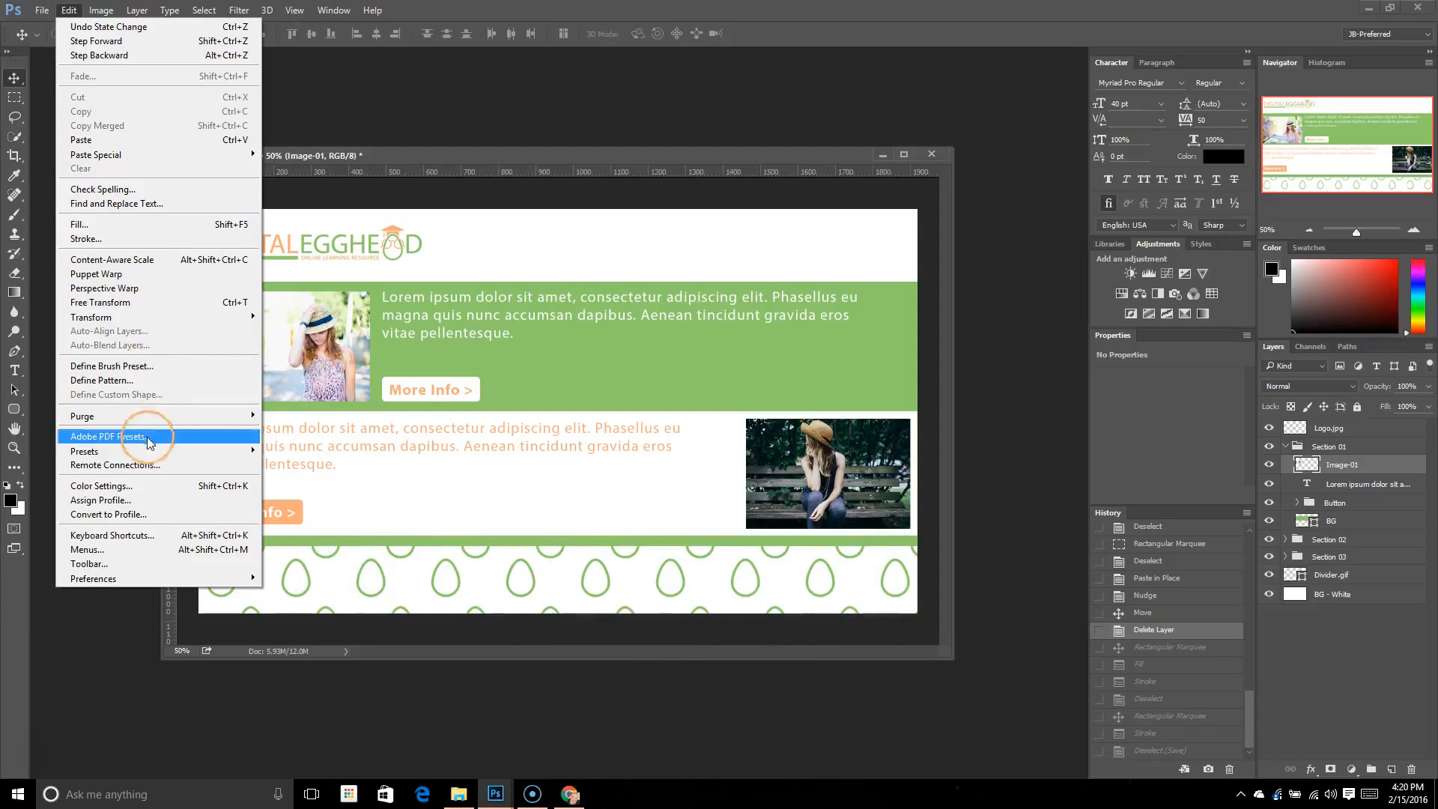
mouse_move(153, 415)
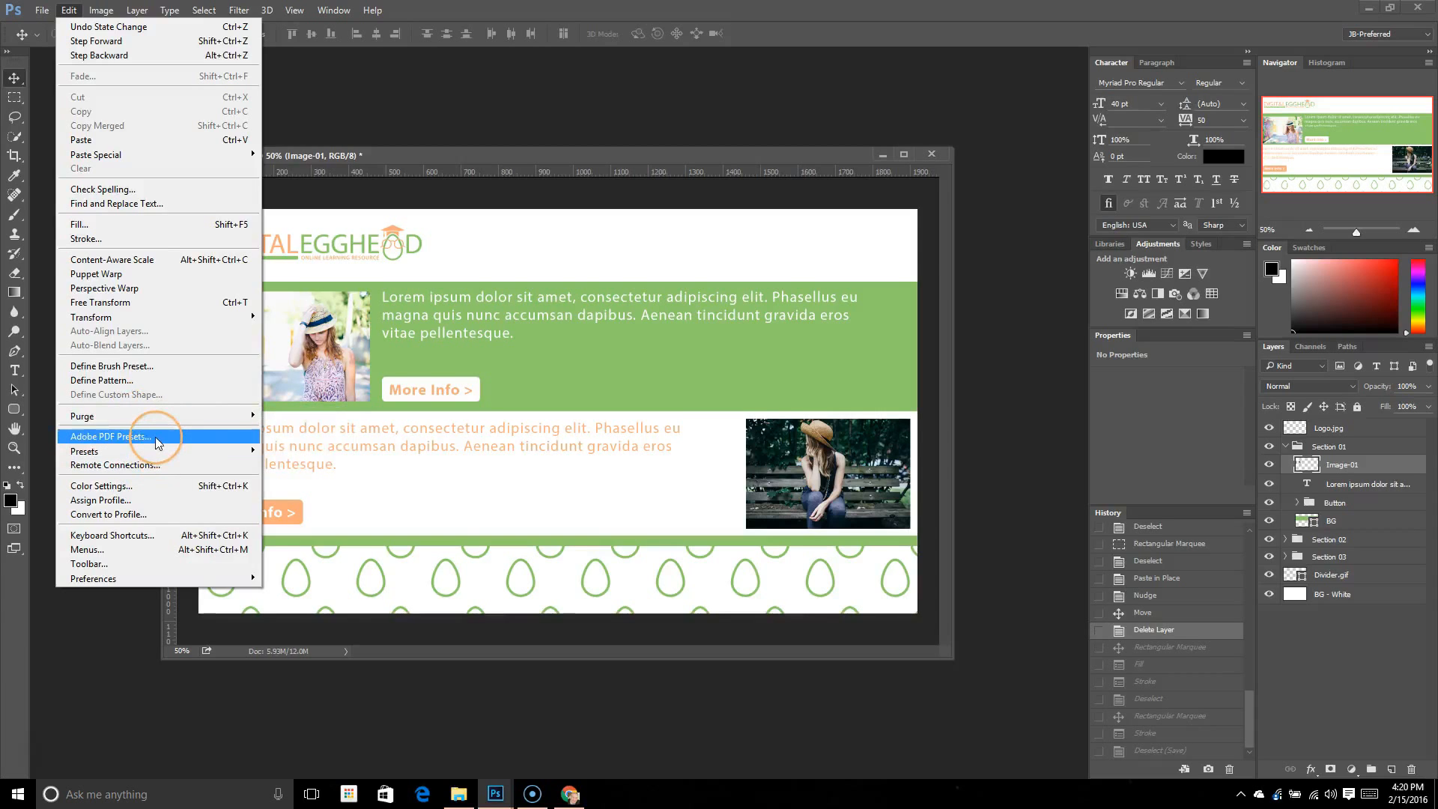
mouse_move(229, 453)
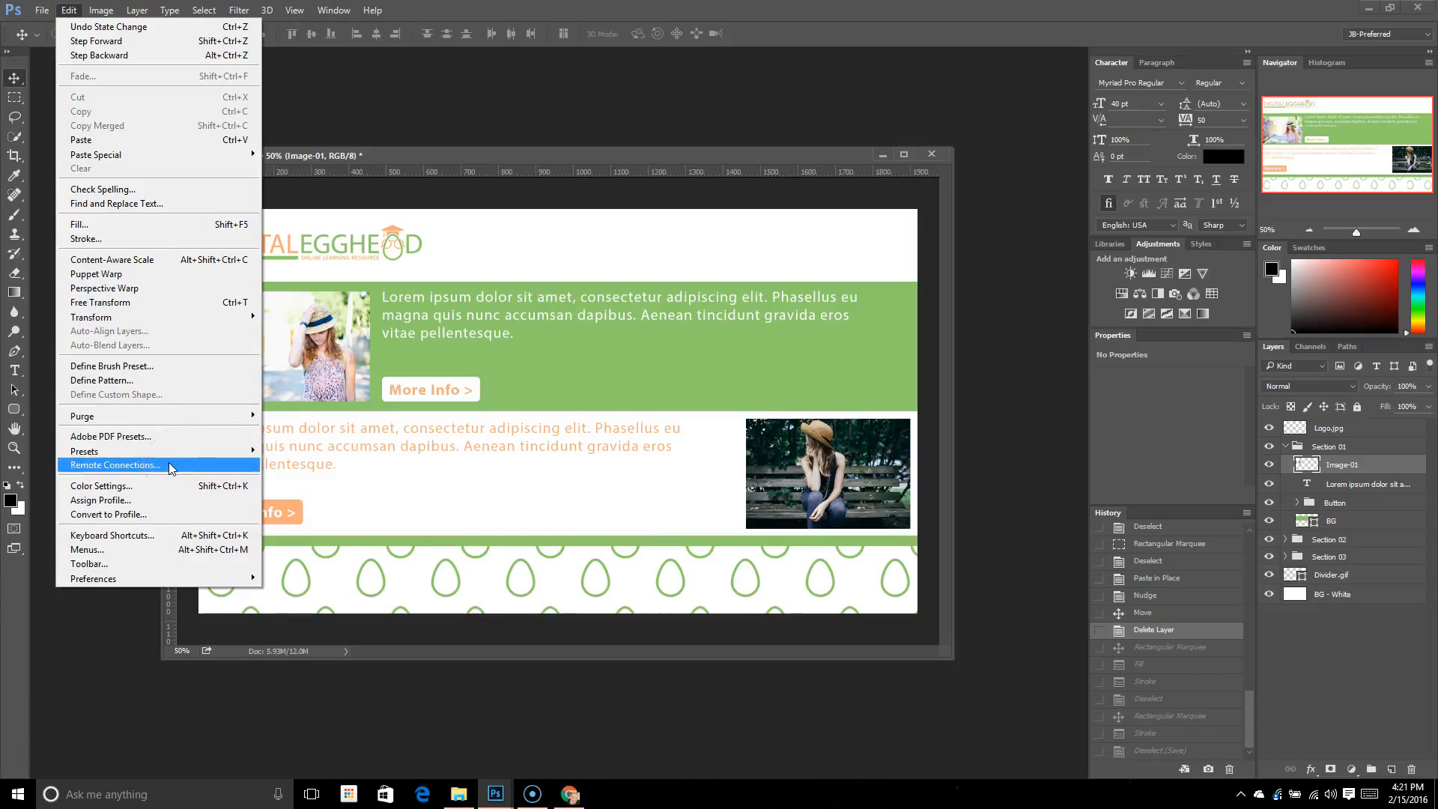
click(120, 441)
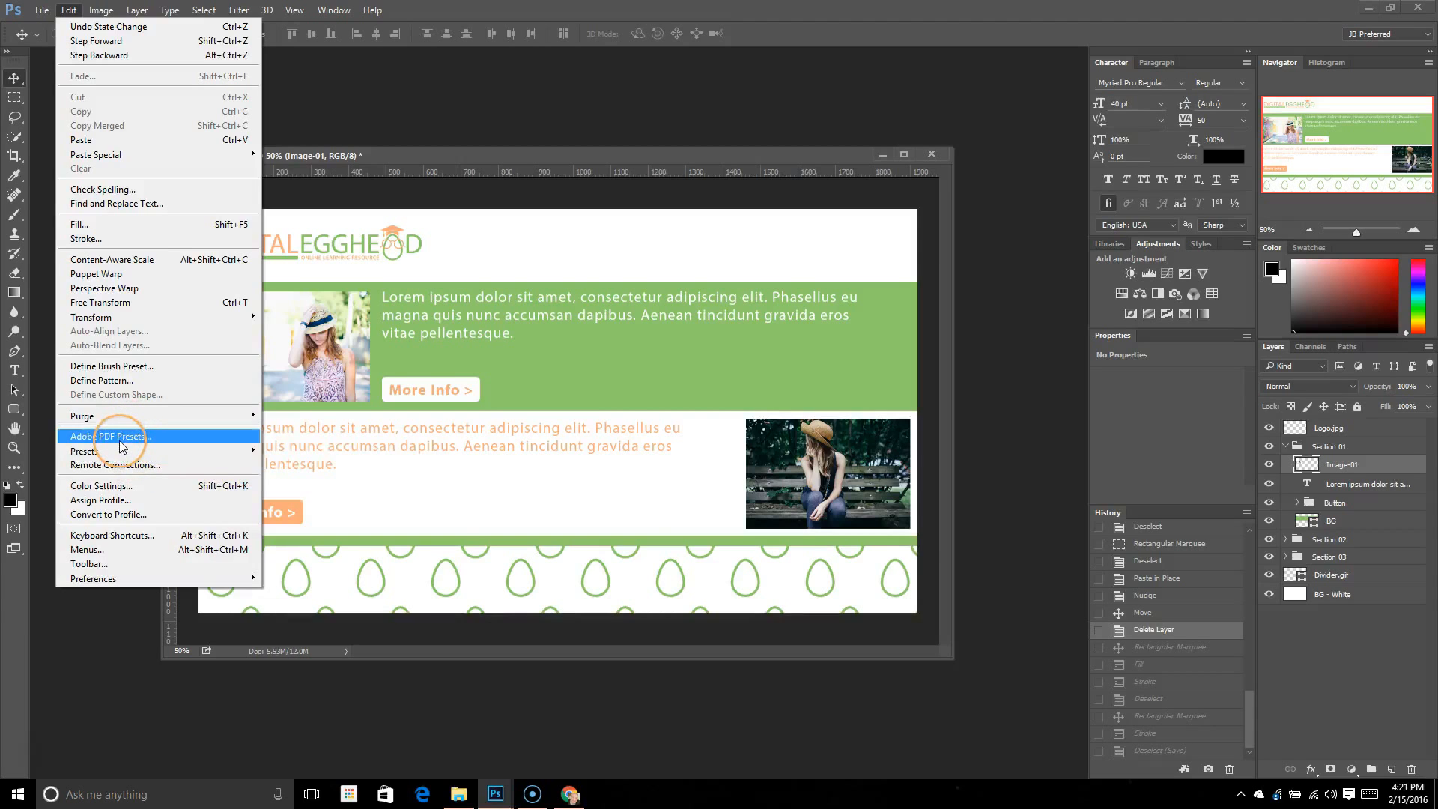
mouse_move(121, 451)
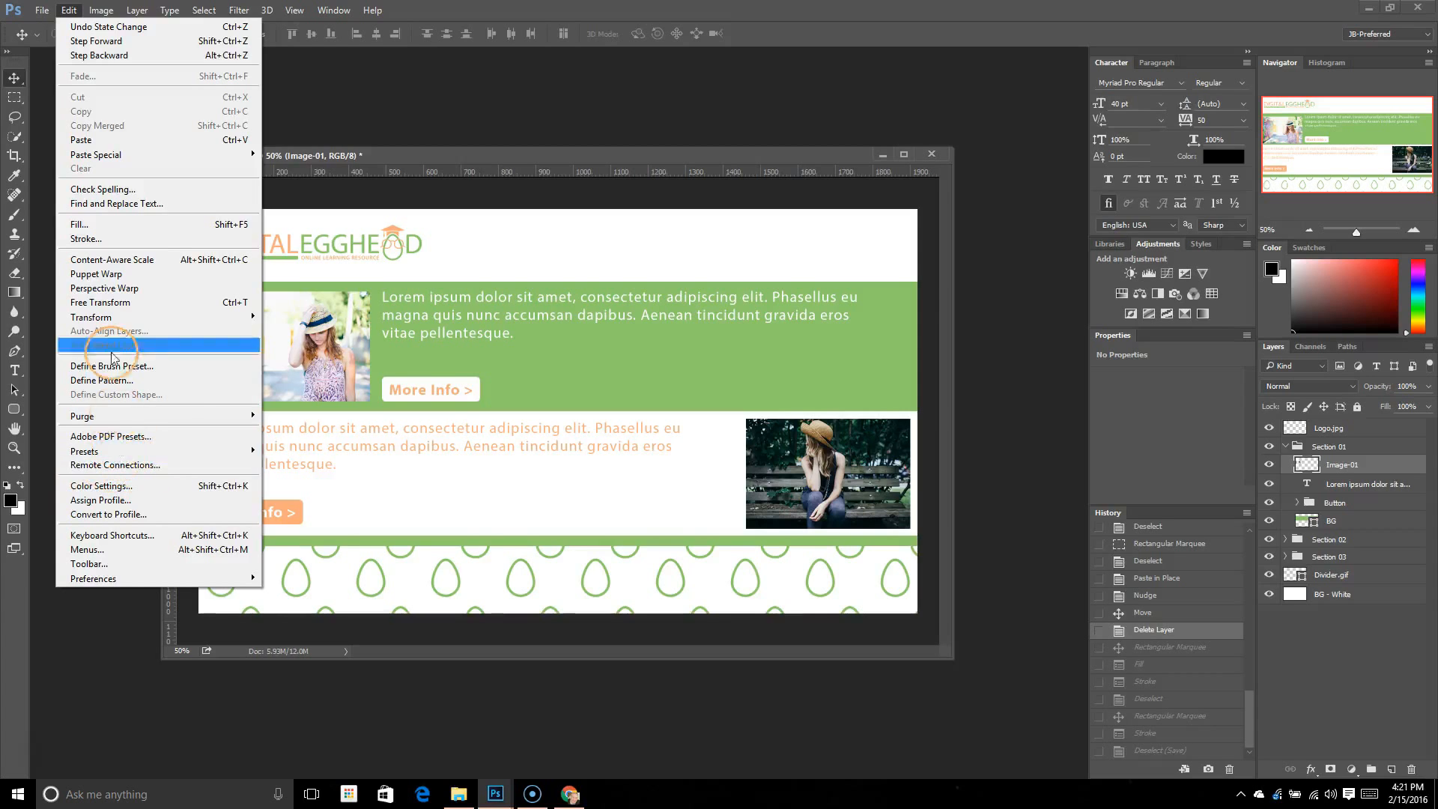
click(152, 516)
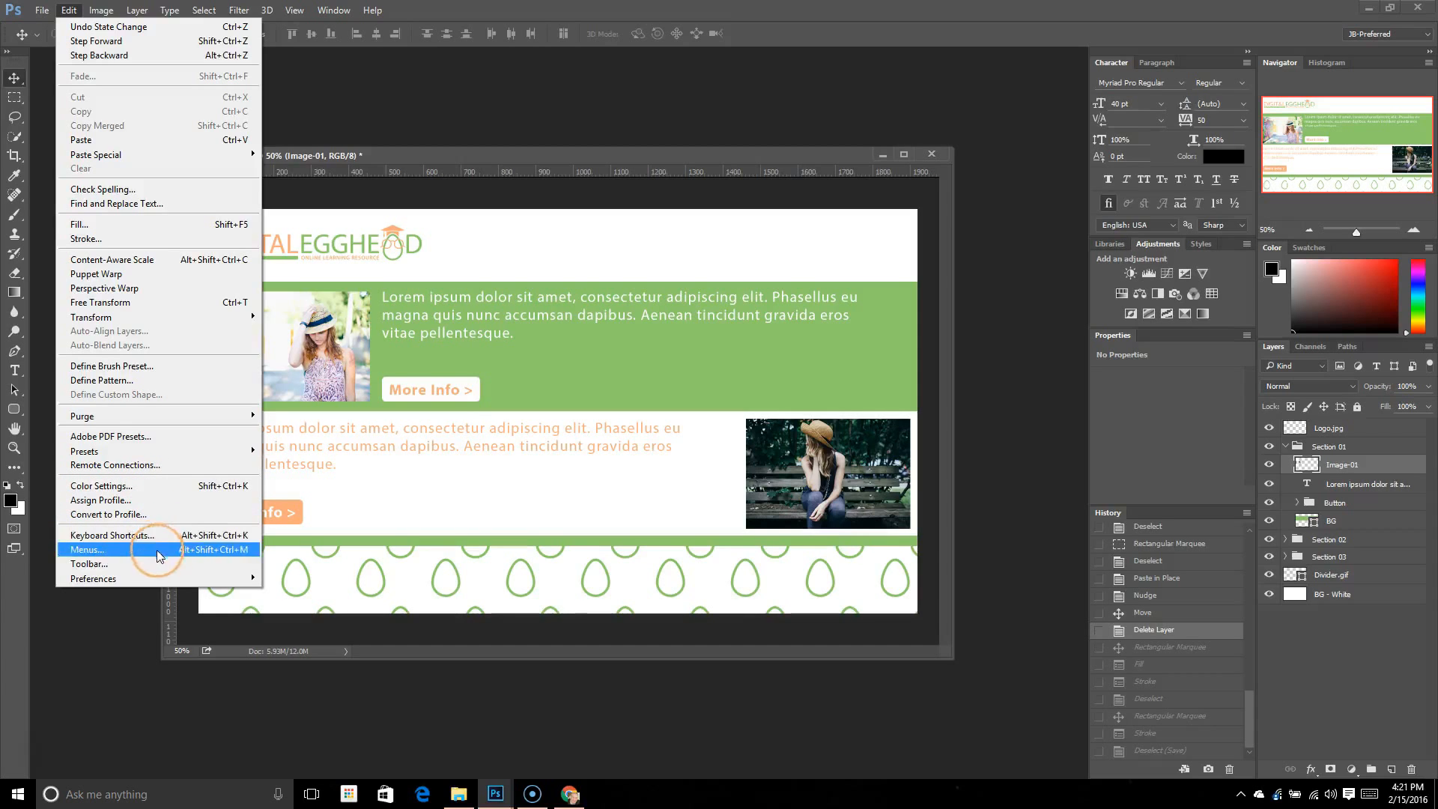
click(156, 578)
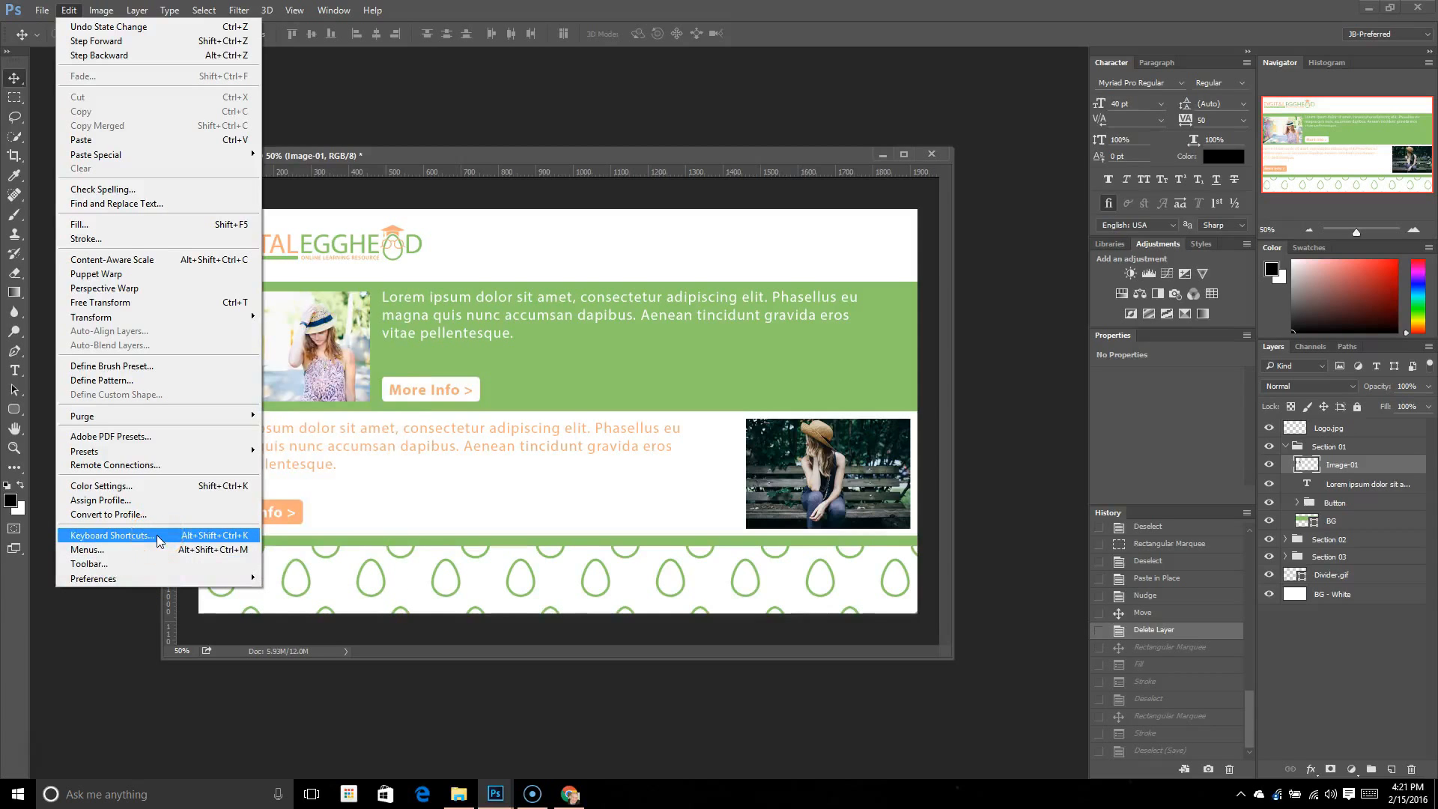
View the keyboard shortcut settings for the application menus and close them without changes.
click(158, 551)
click(155, 536)
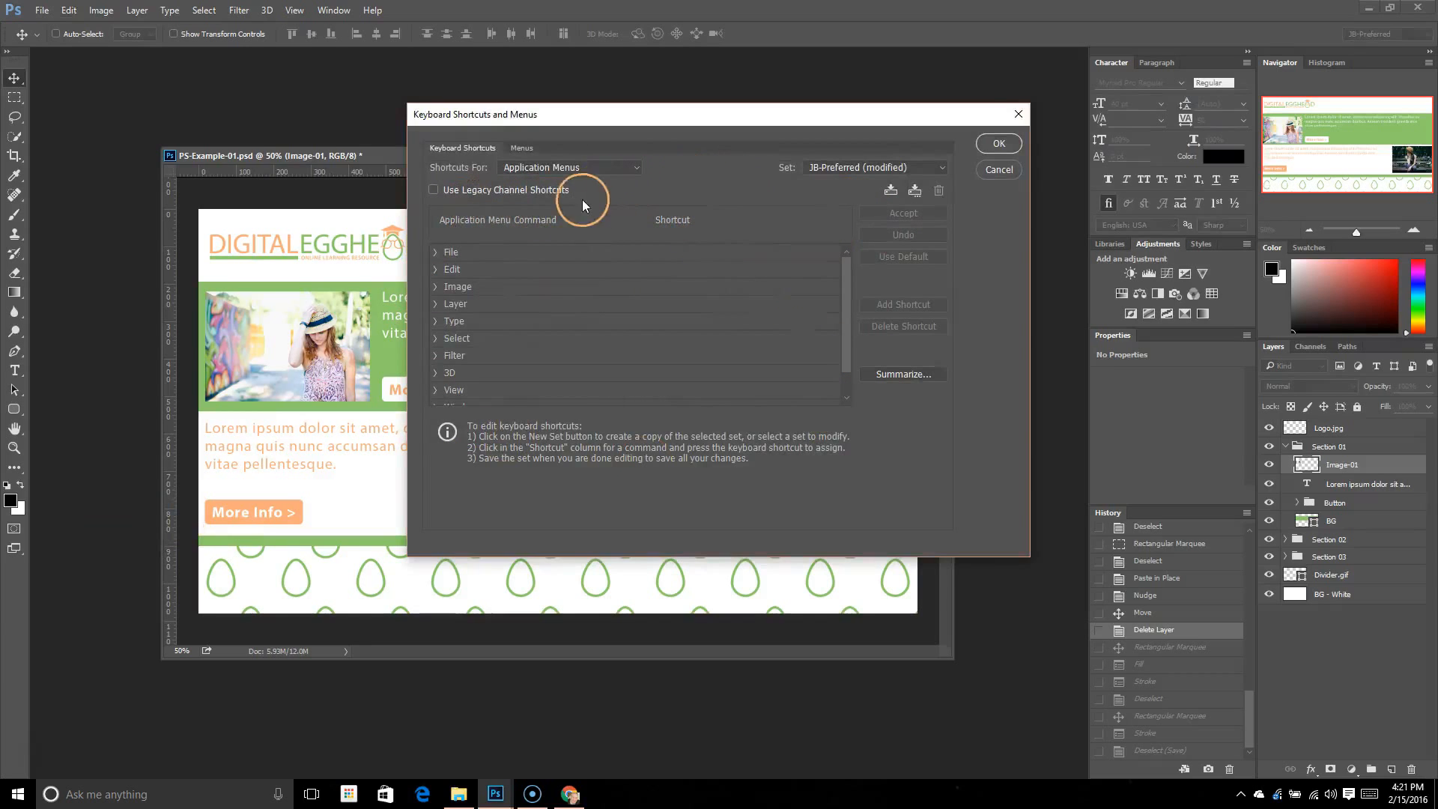
click(1016, 115)
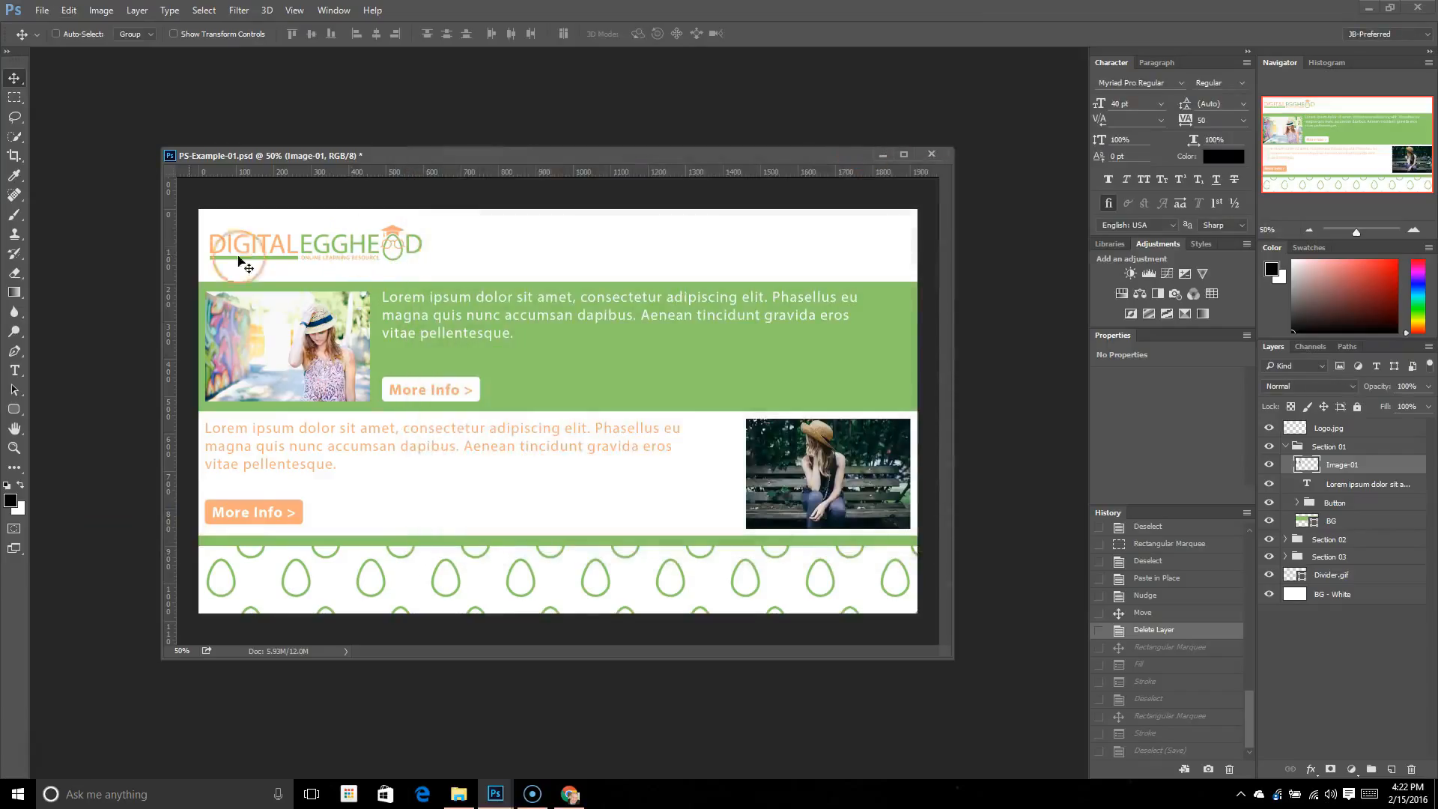
Examine the menu visibility and color settings, compare them with the keyboard shortcut settings, and cancel without changes.
click(68, 10)
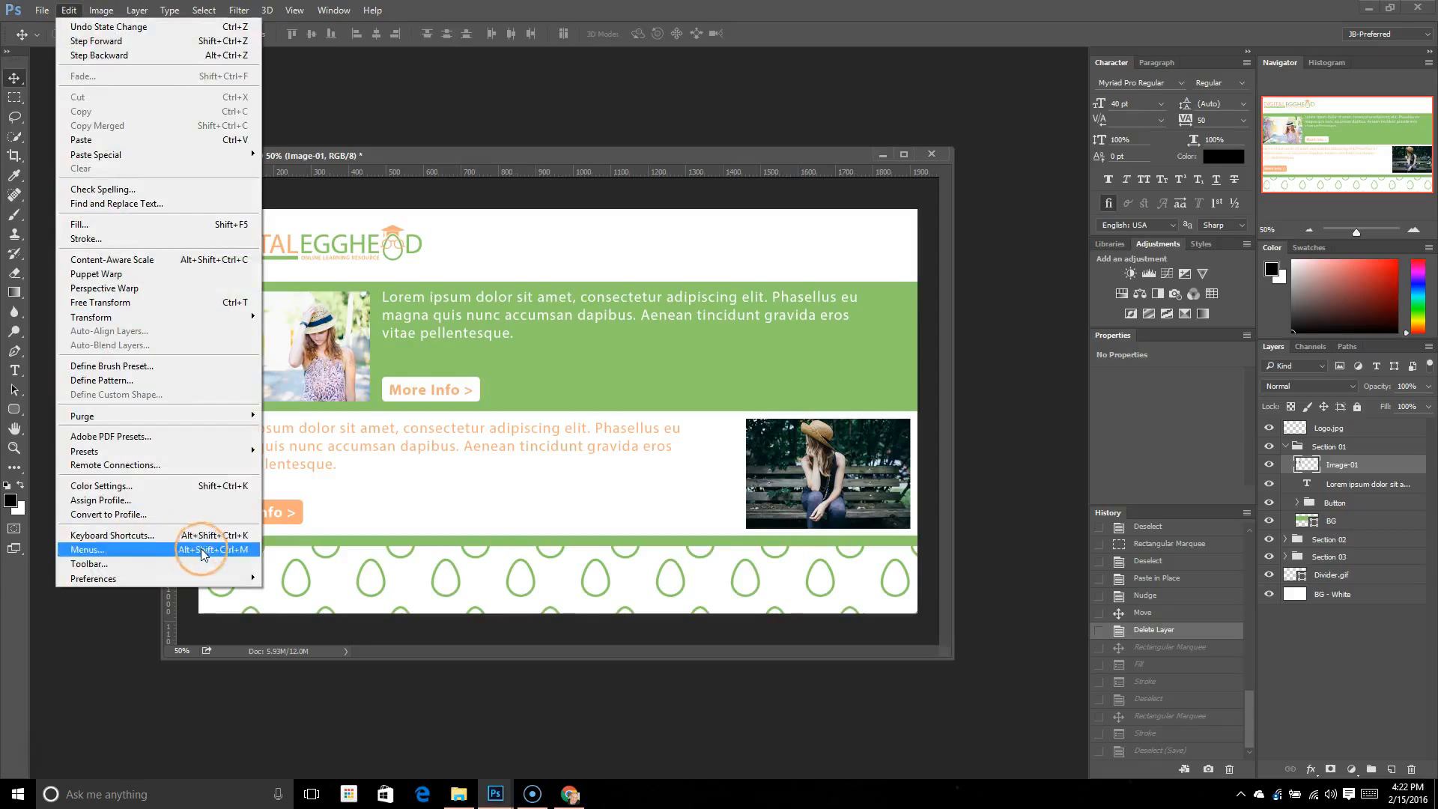
click(125, 546)
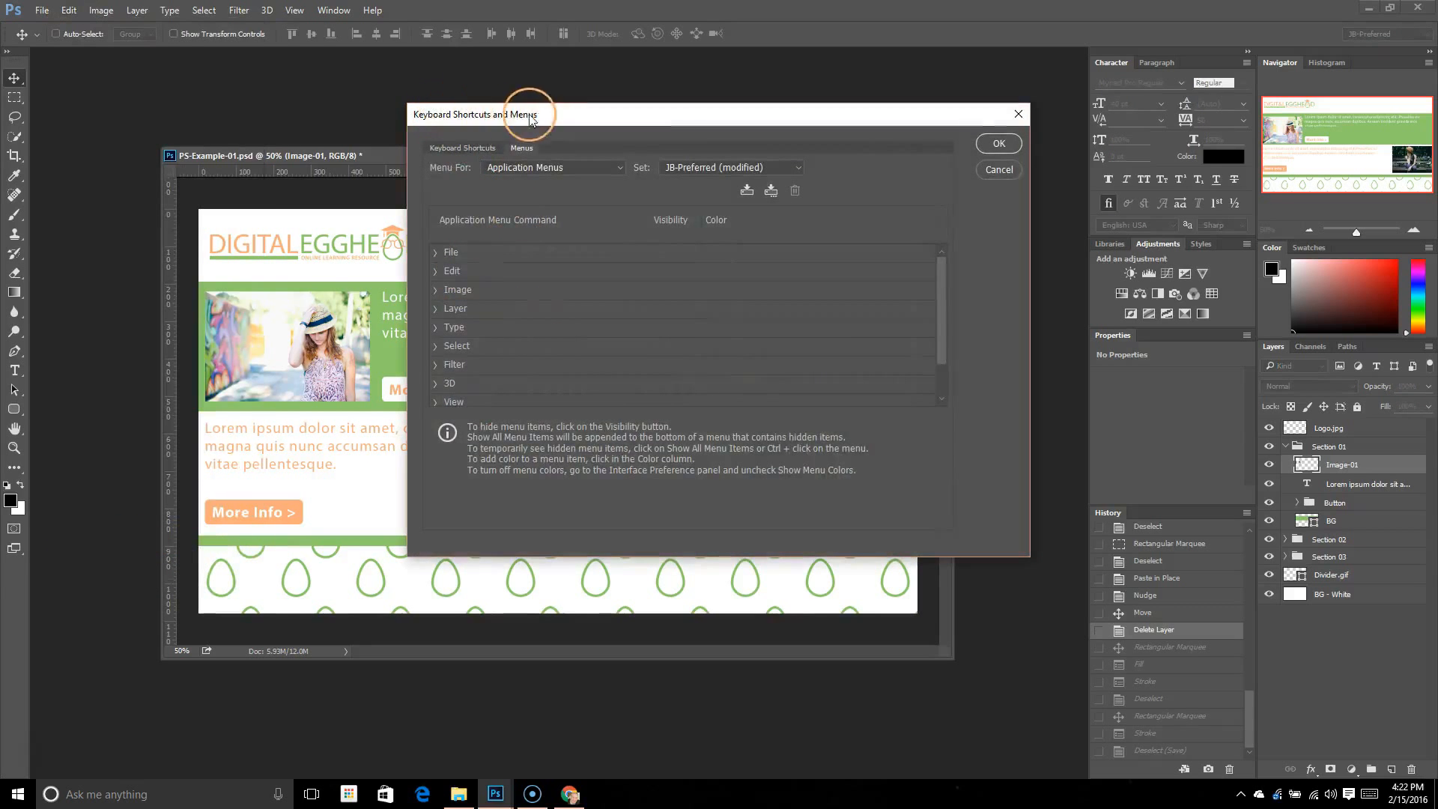
click(457, 149)
click(521, 147)
click(458, 149)
click(515, 147)
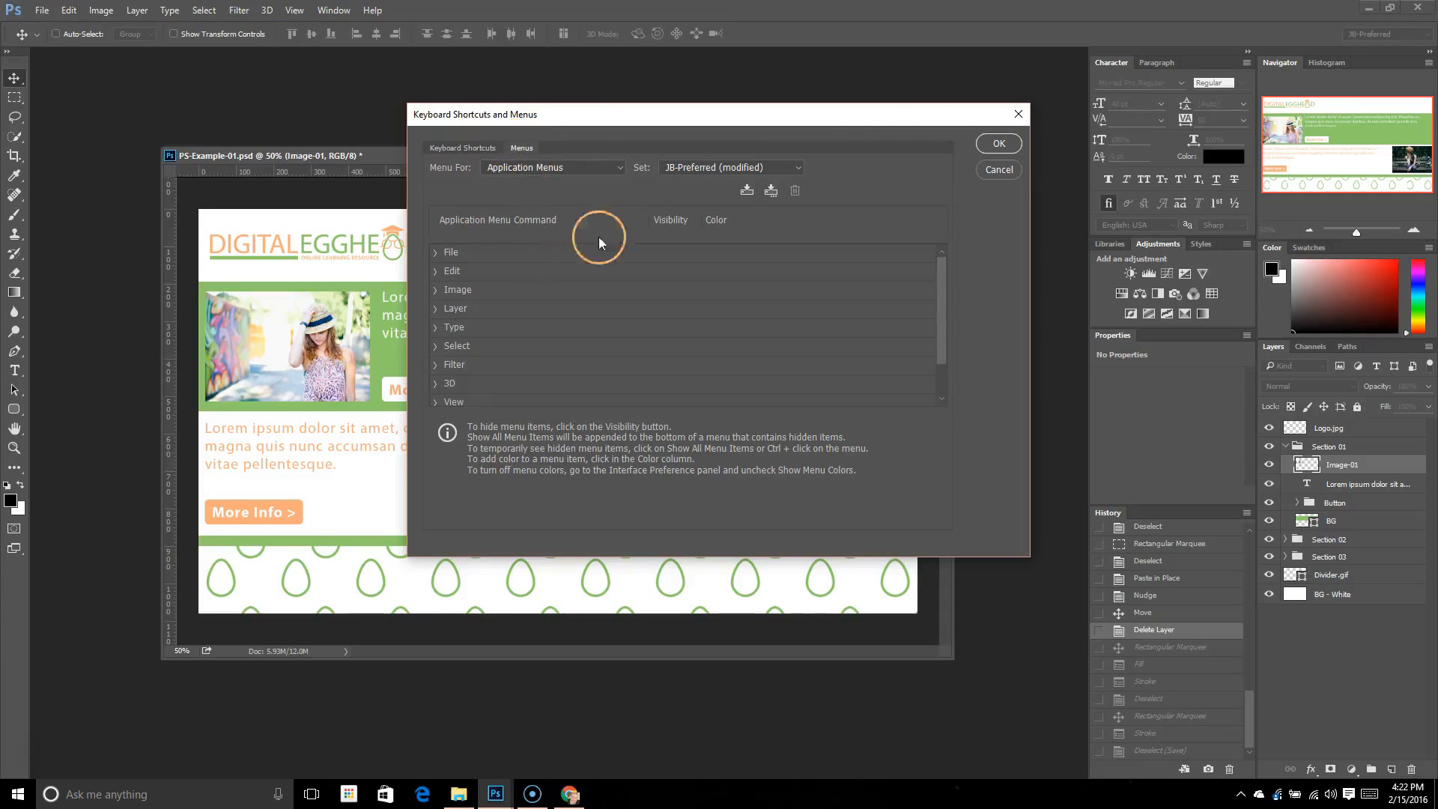
click(996, 168)
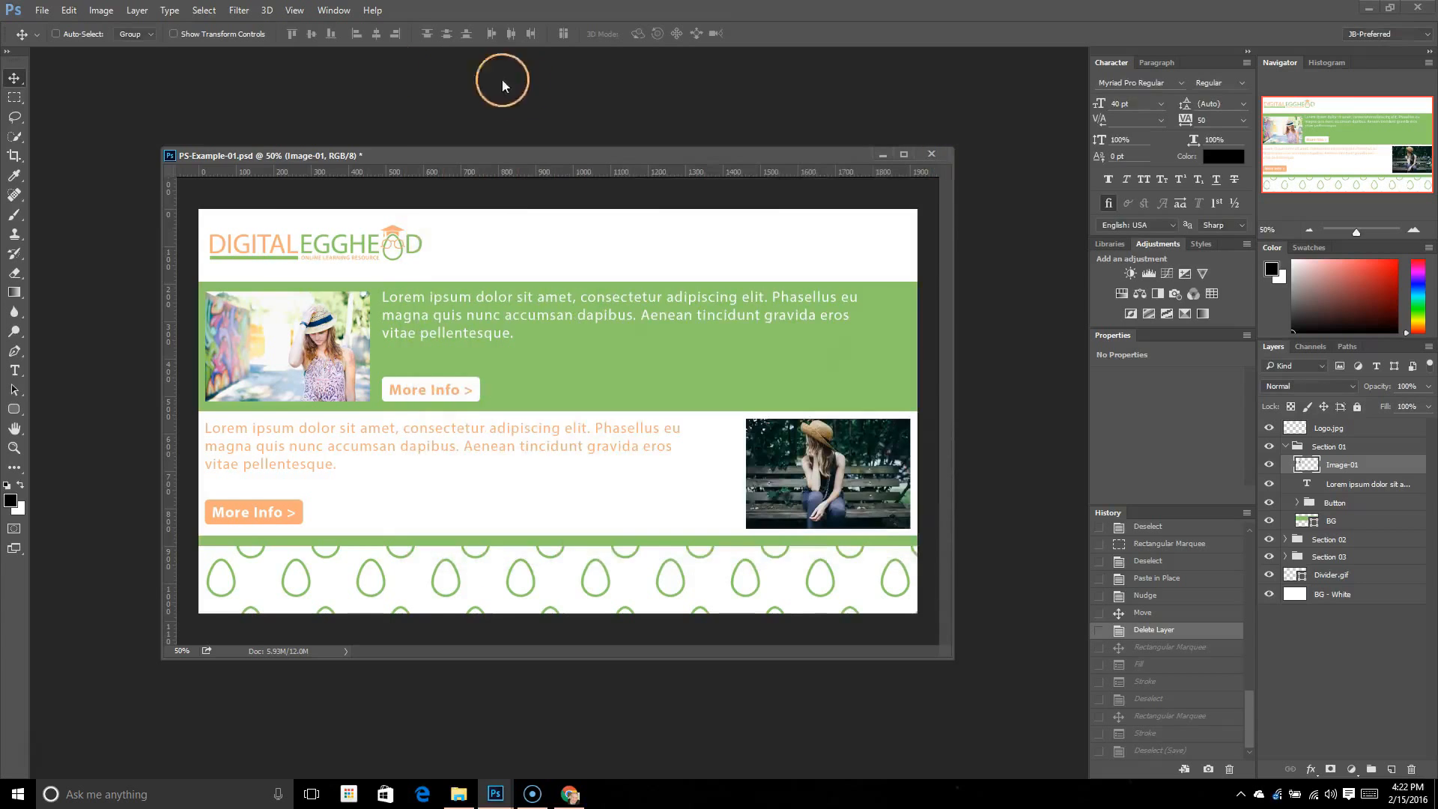
Look over the tool groups and extra tools in the Customize Toolbar settings and close them without changes.
click(68, 9)
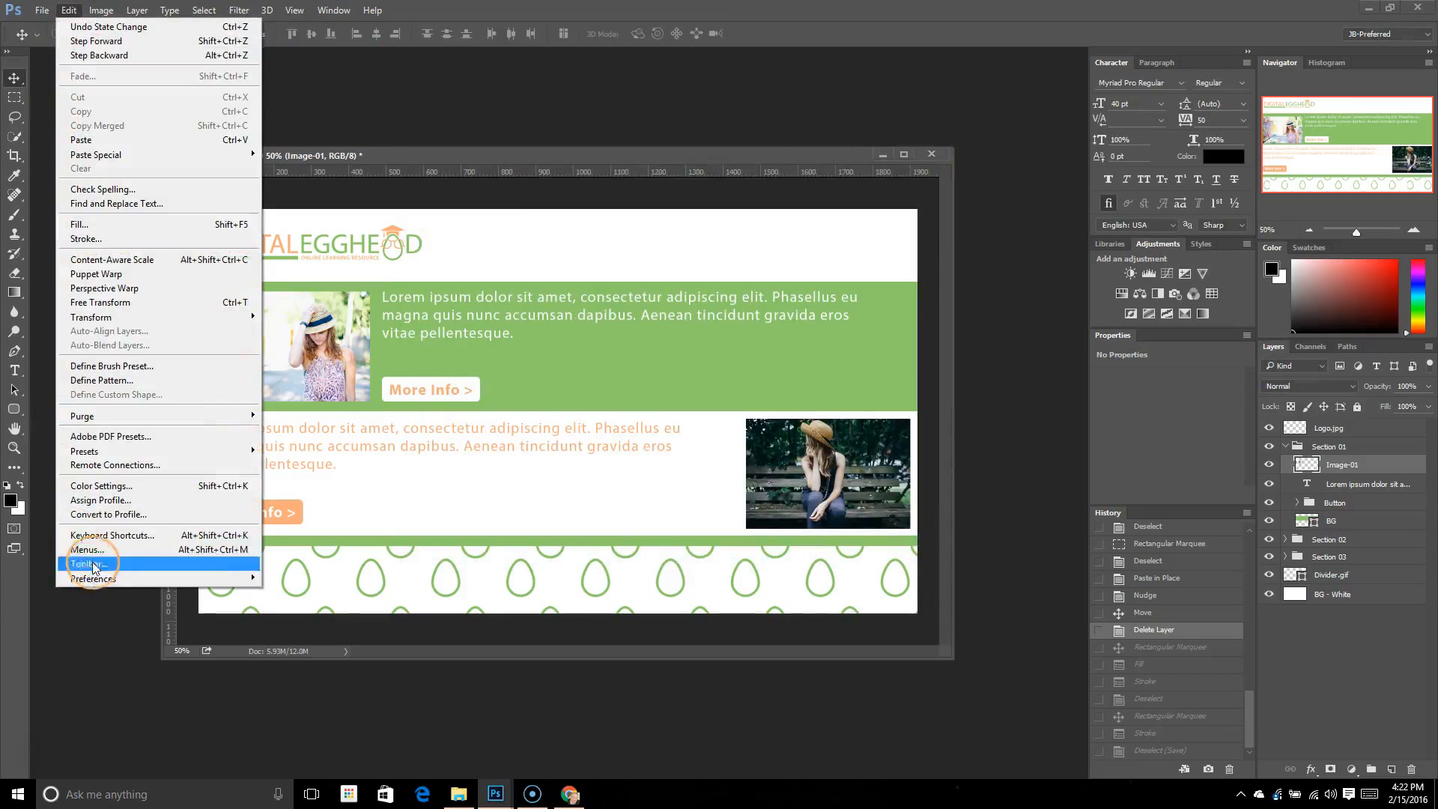
click(123, 566)
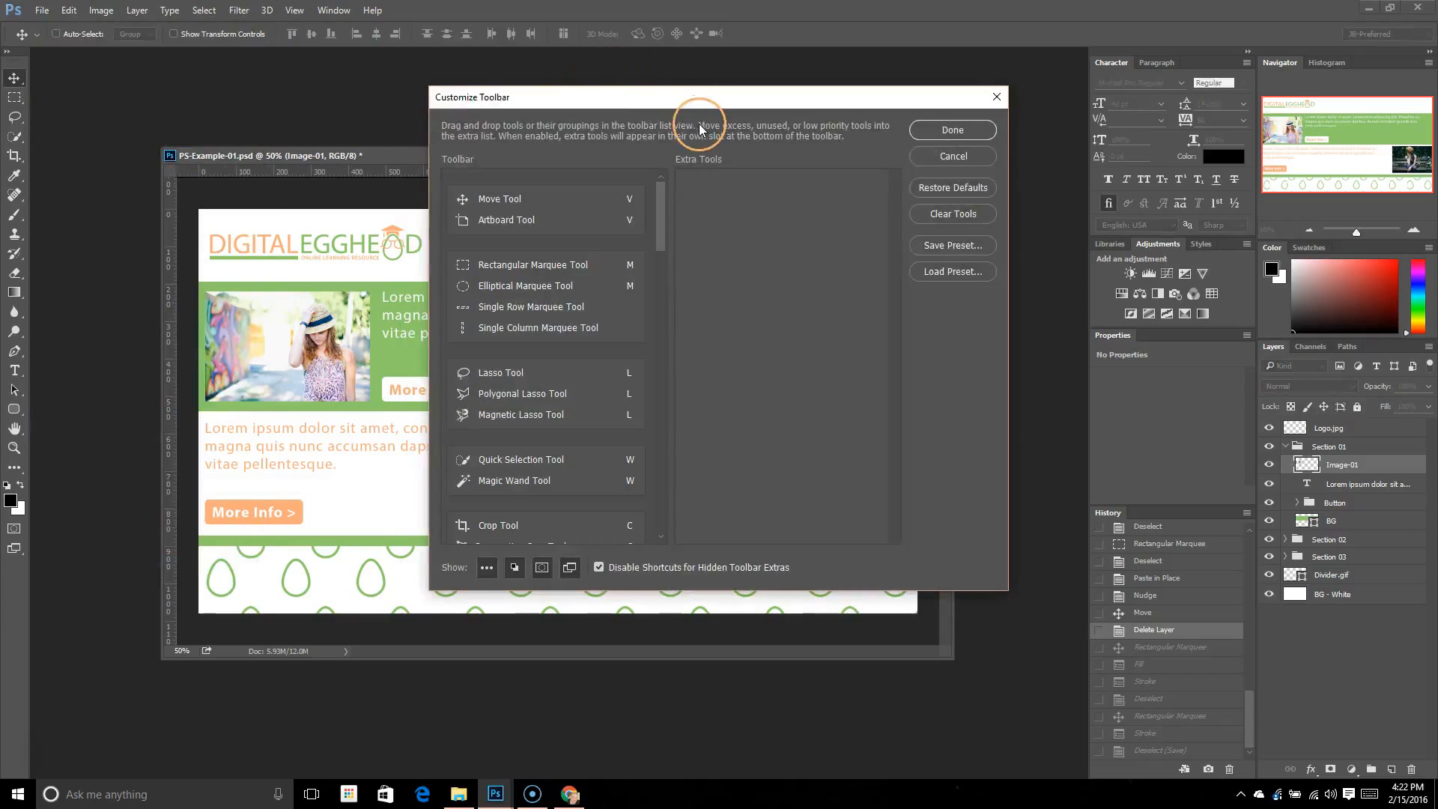
mouse_move(658, 201)
mouse_down()
mouse_move(666, 266)
mouse_move(666, 186)
mouse_up()
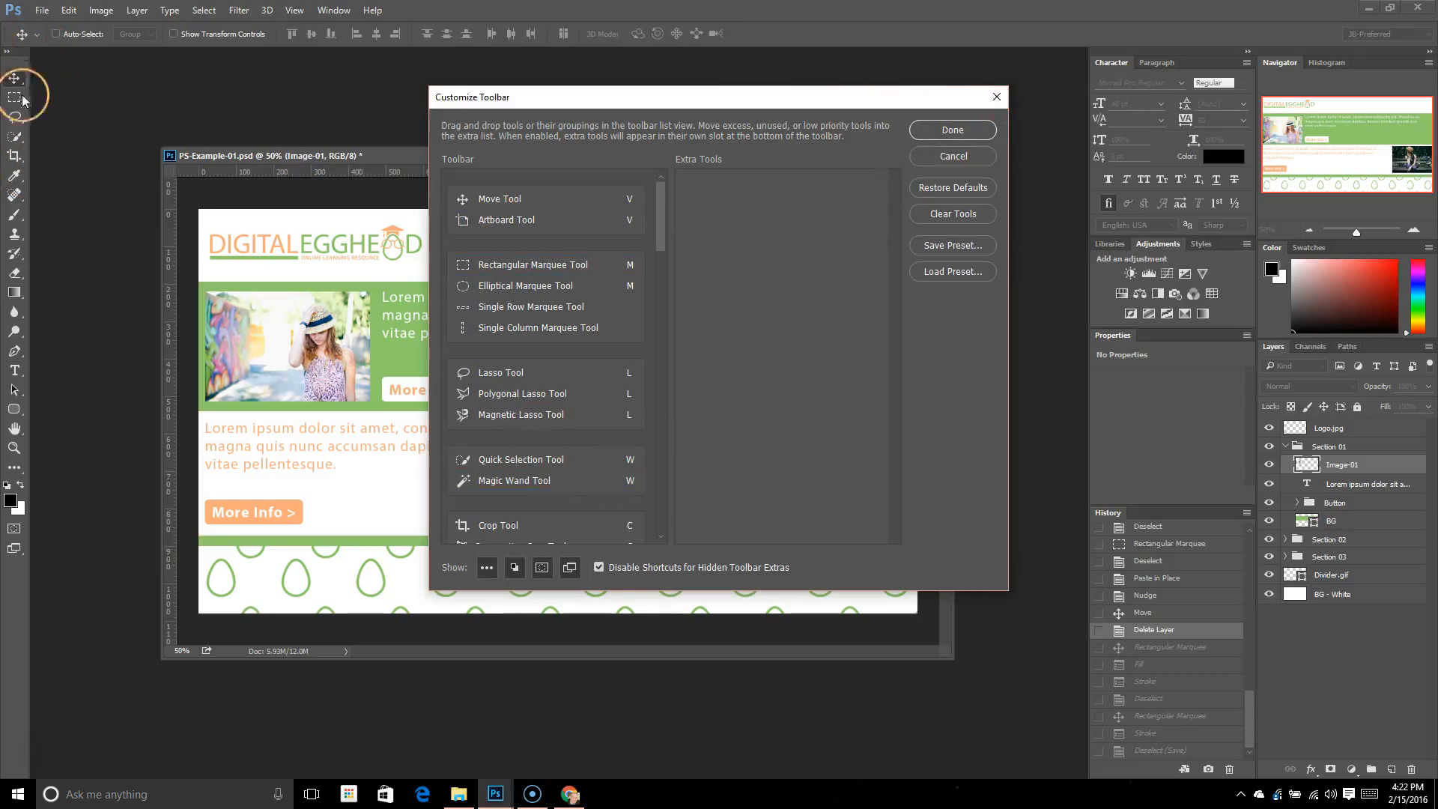
click(996, 95)
Open the General preferences and look through the Interface, Workspace and Tools preference pages.
click(68, 10)
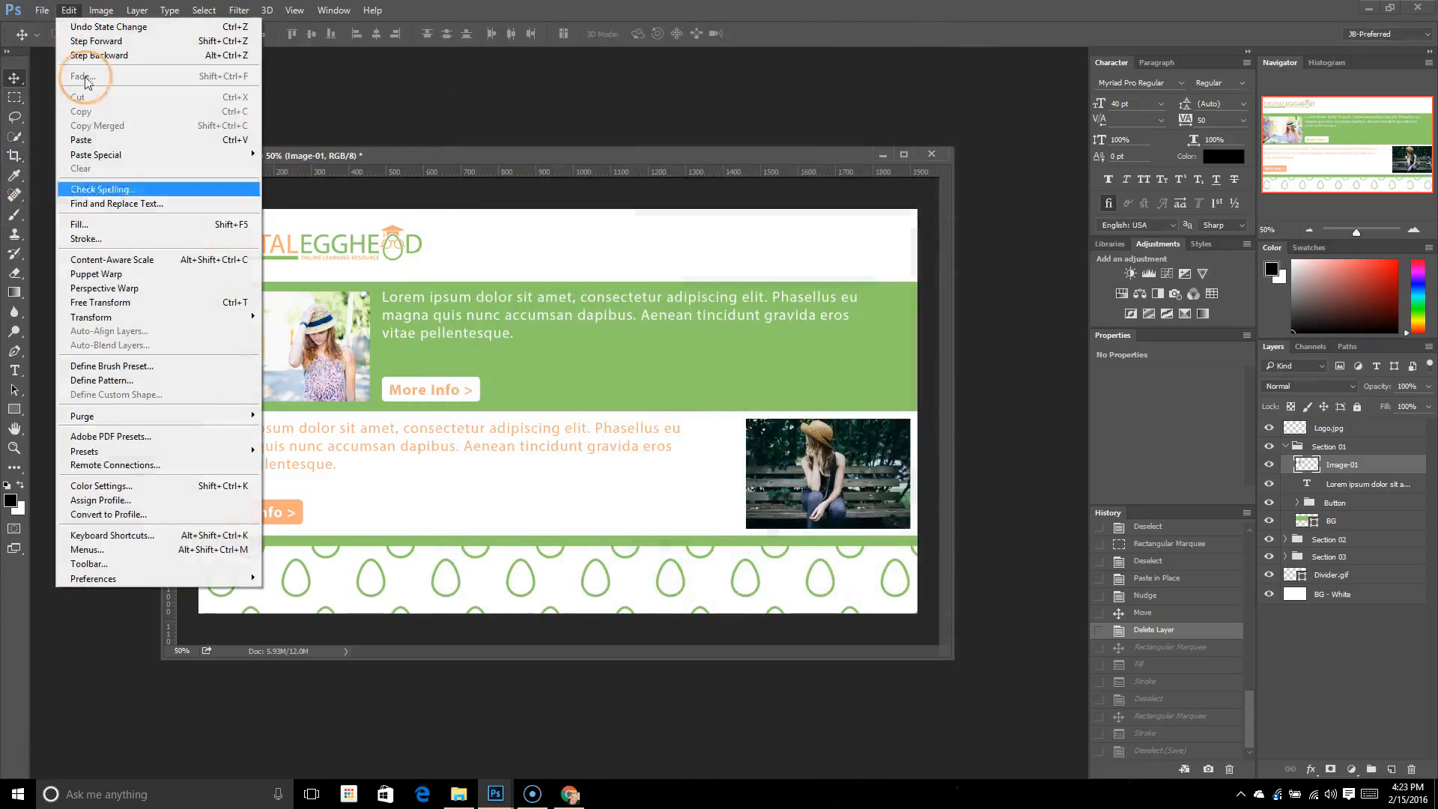
click(135, 576)
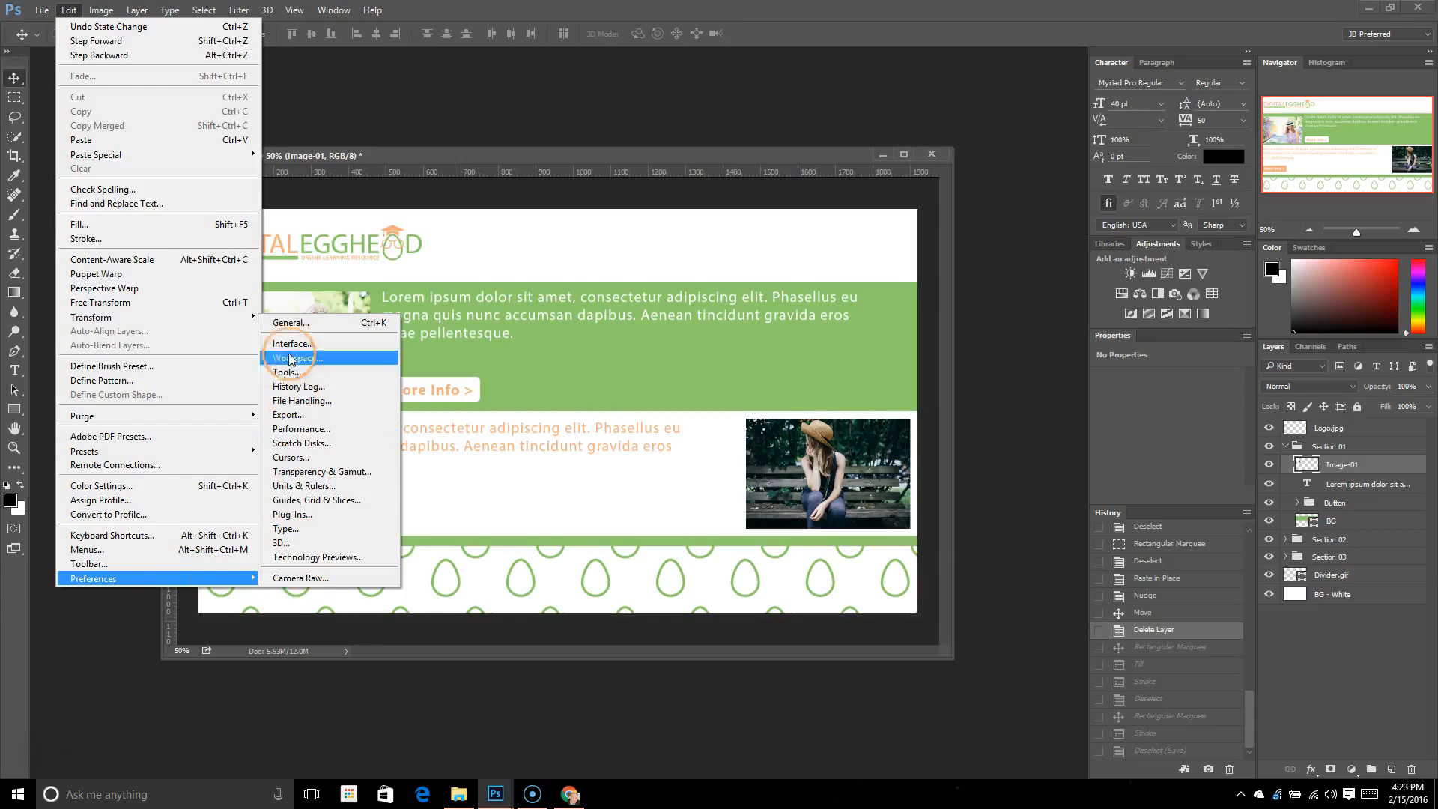
click(308, 324)
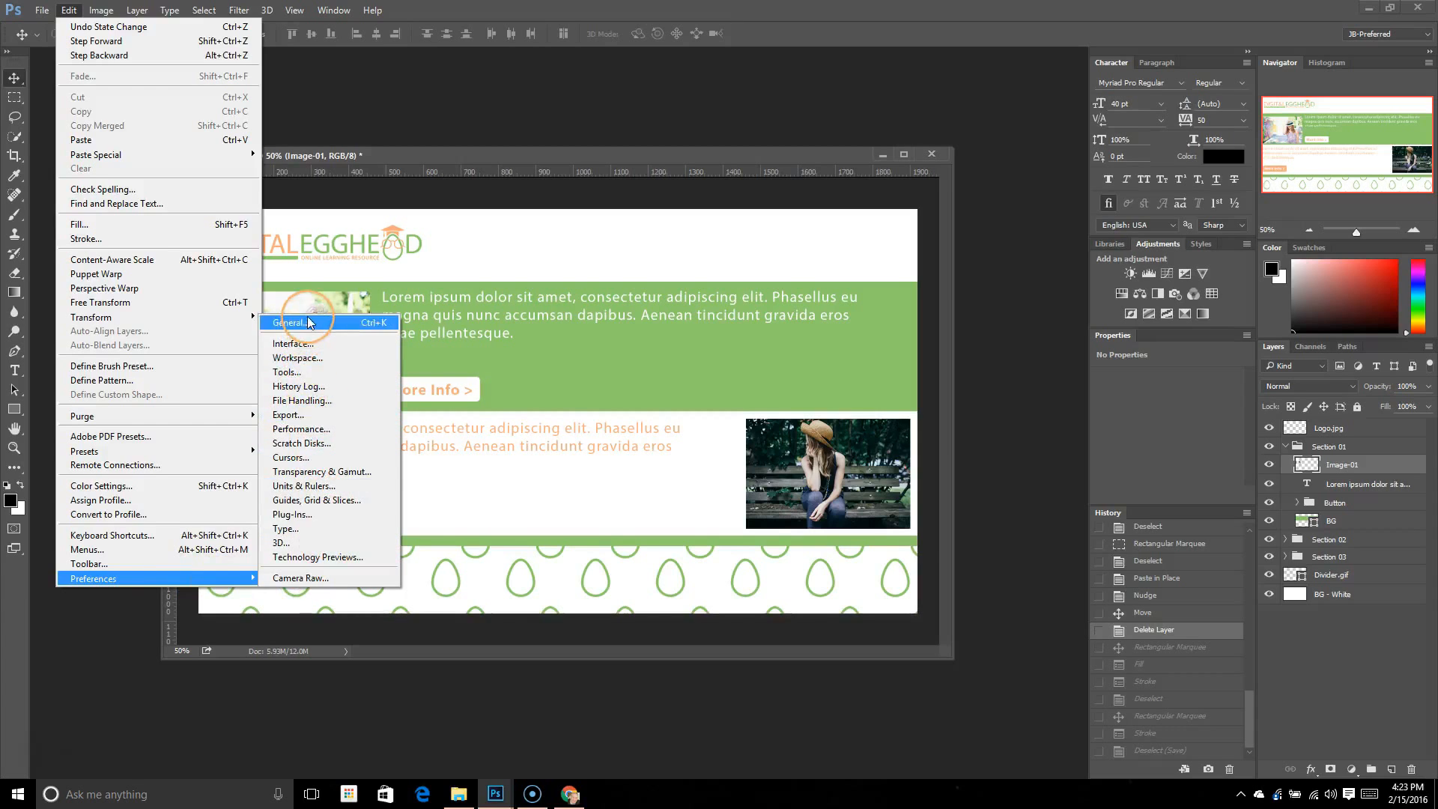
click(309, 324)
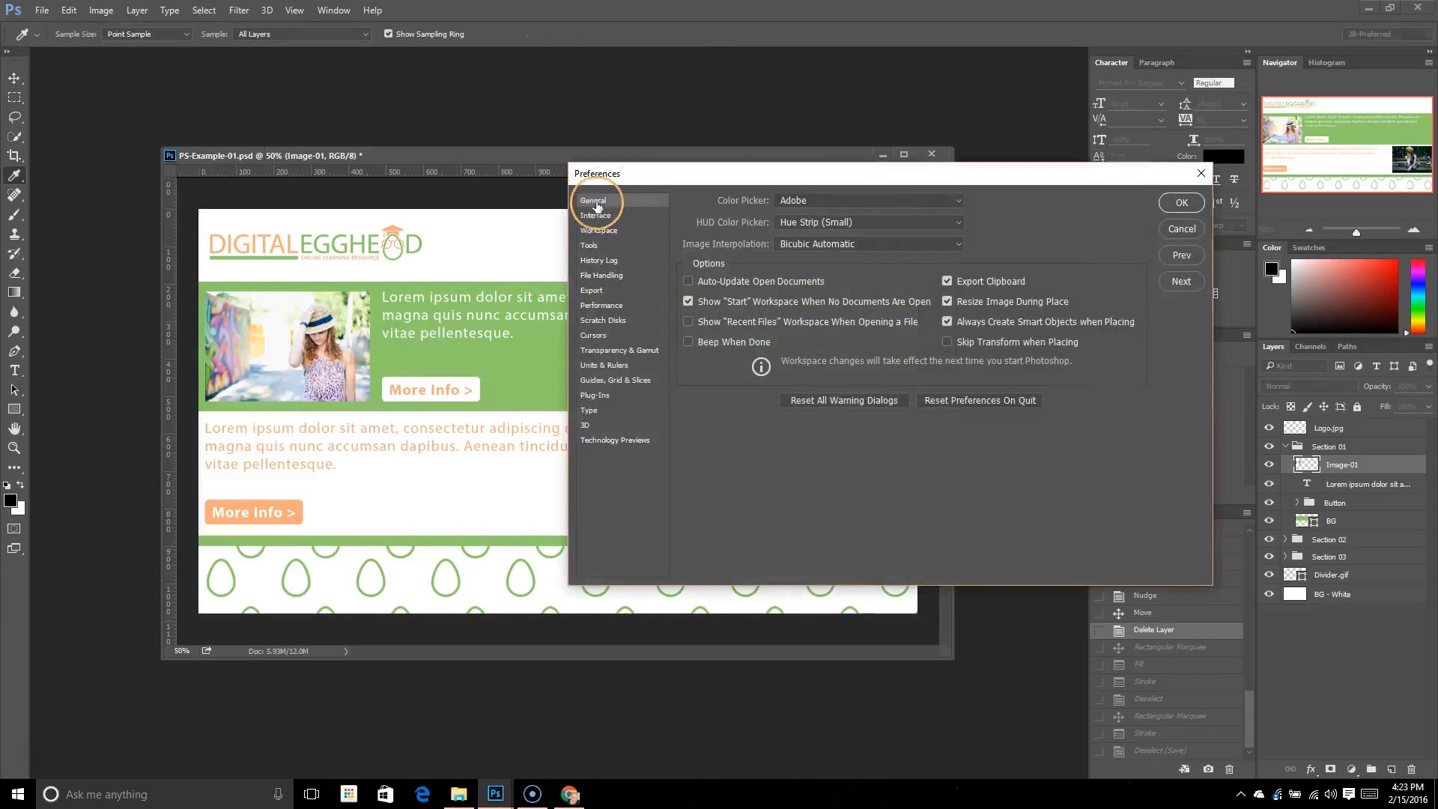
click(596, 215)
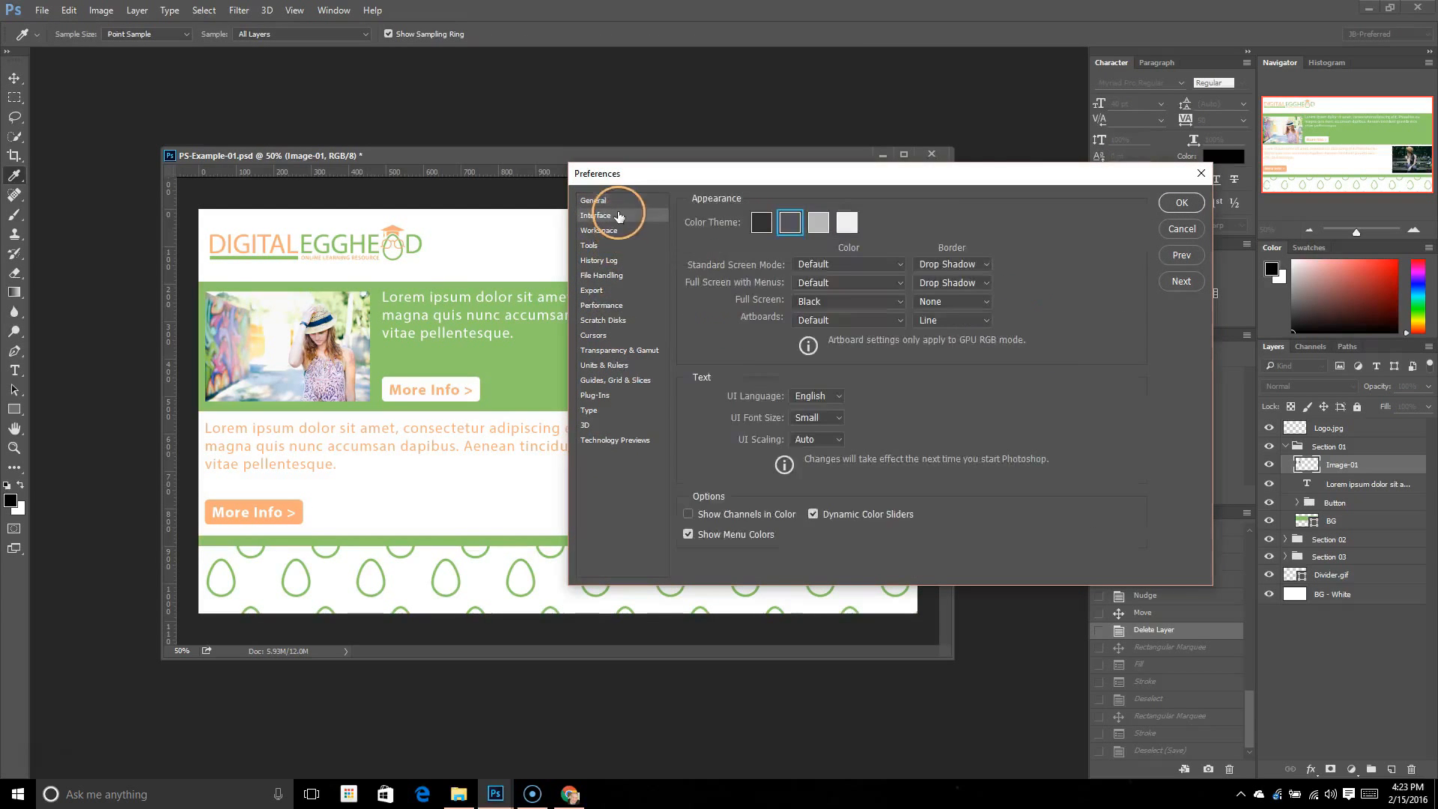
click(609, 231)
click(595, 244)
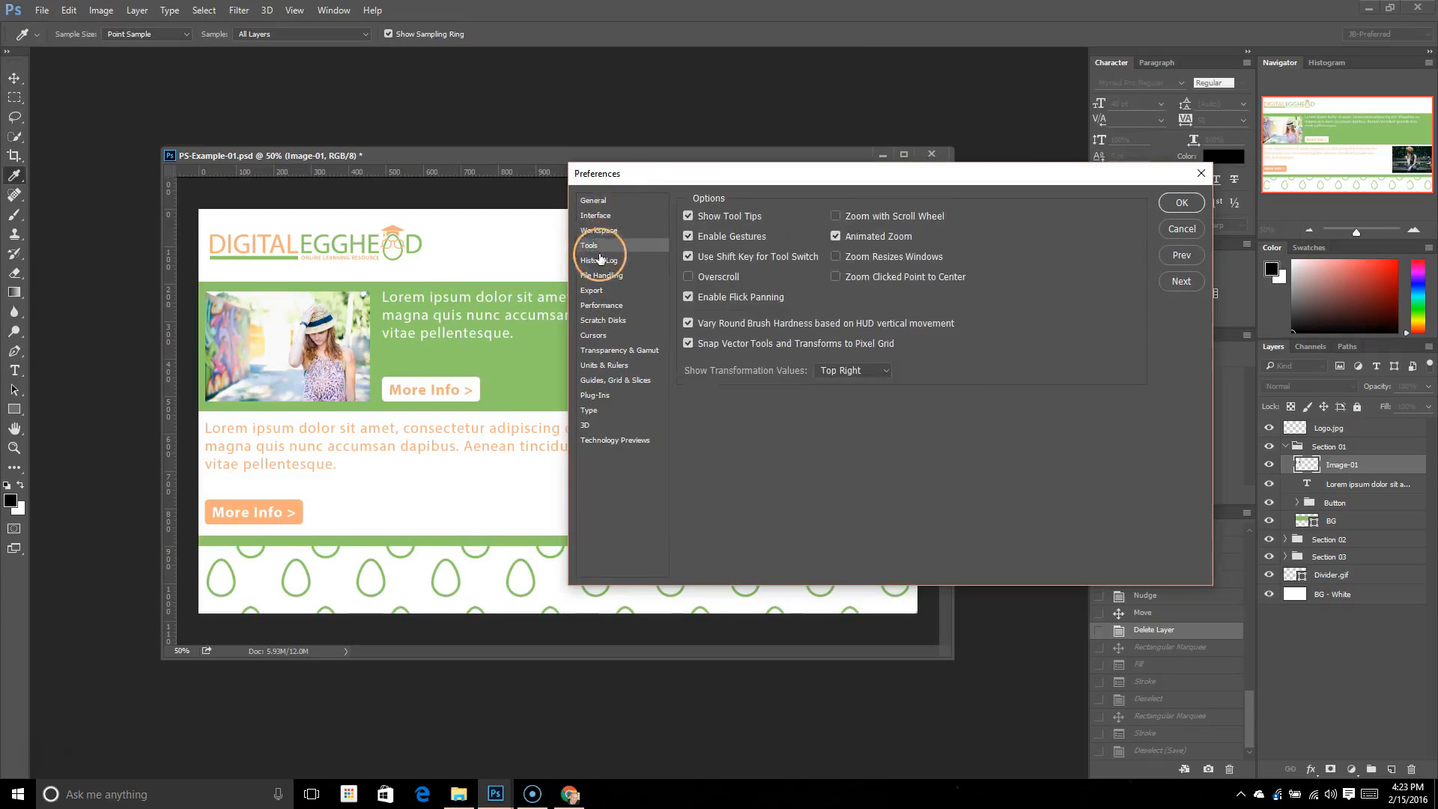
Review the Interface, General, and Units & Rulers preferences, then close the preferences without changing any setting.
click(600, 217)
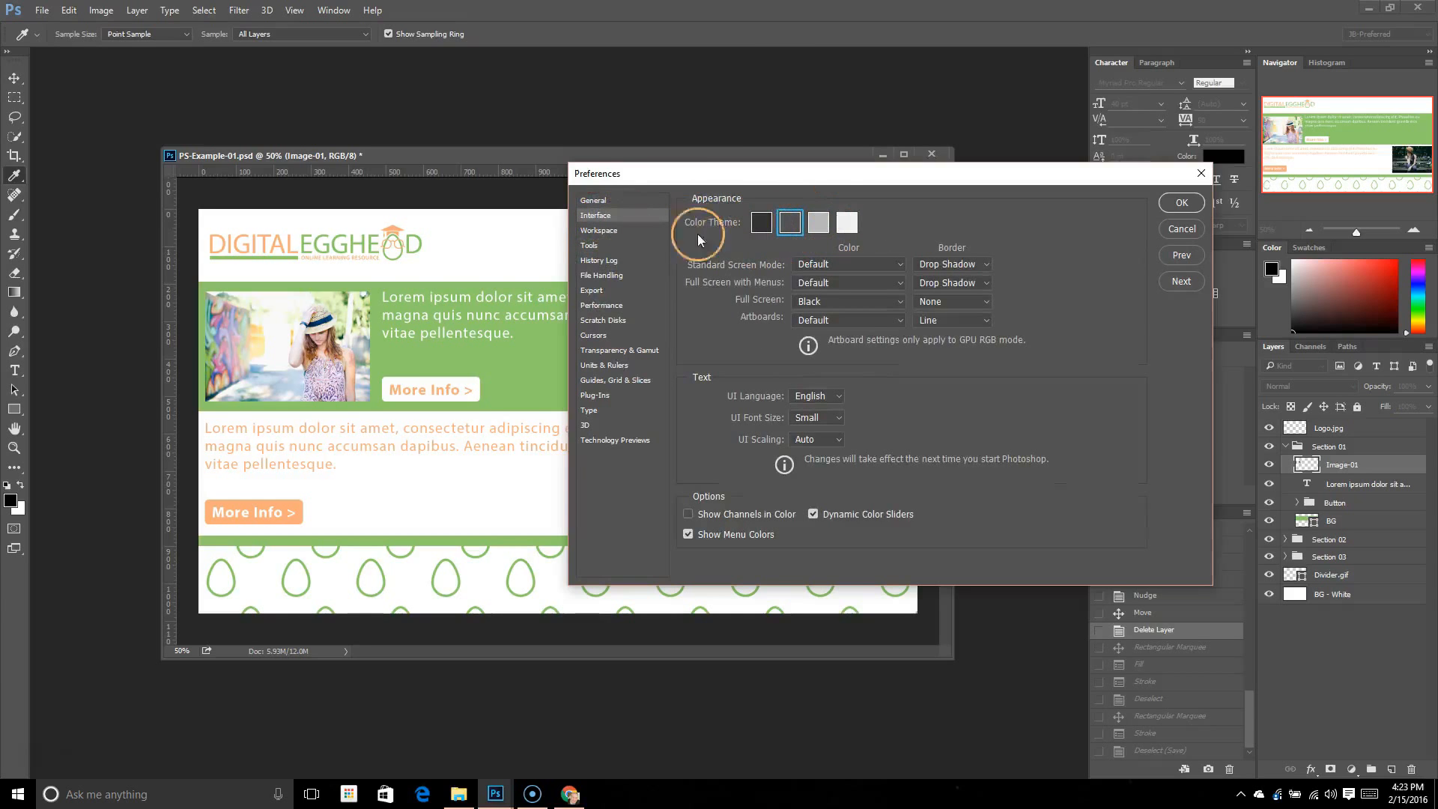
click(593, 200)
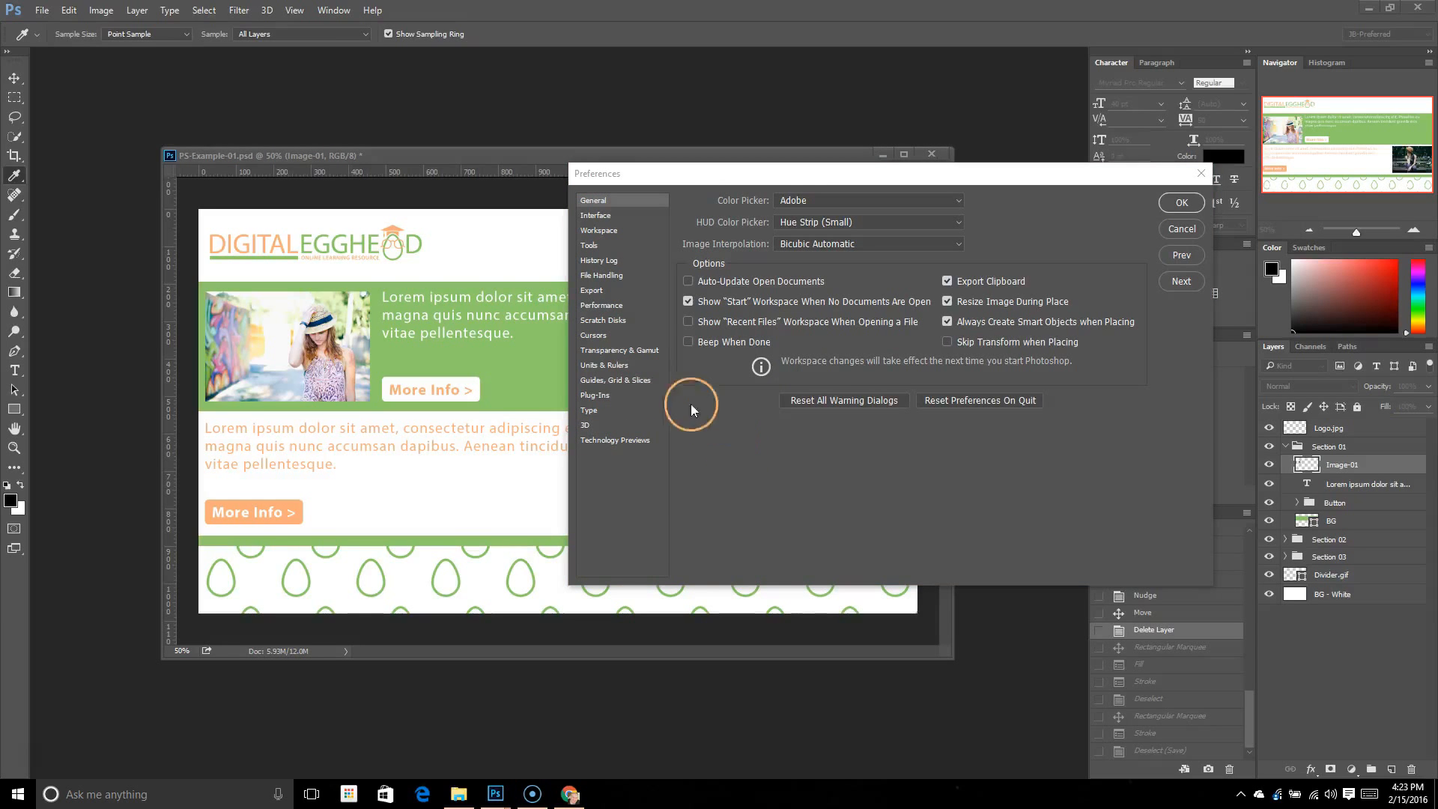
click(610, 366)
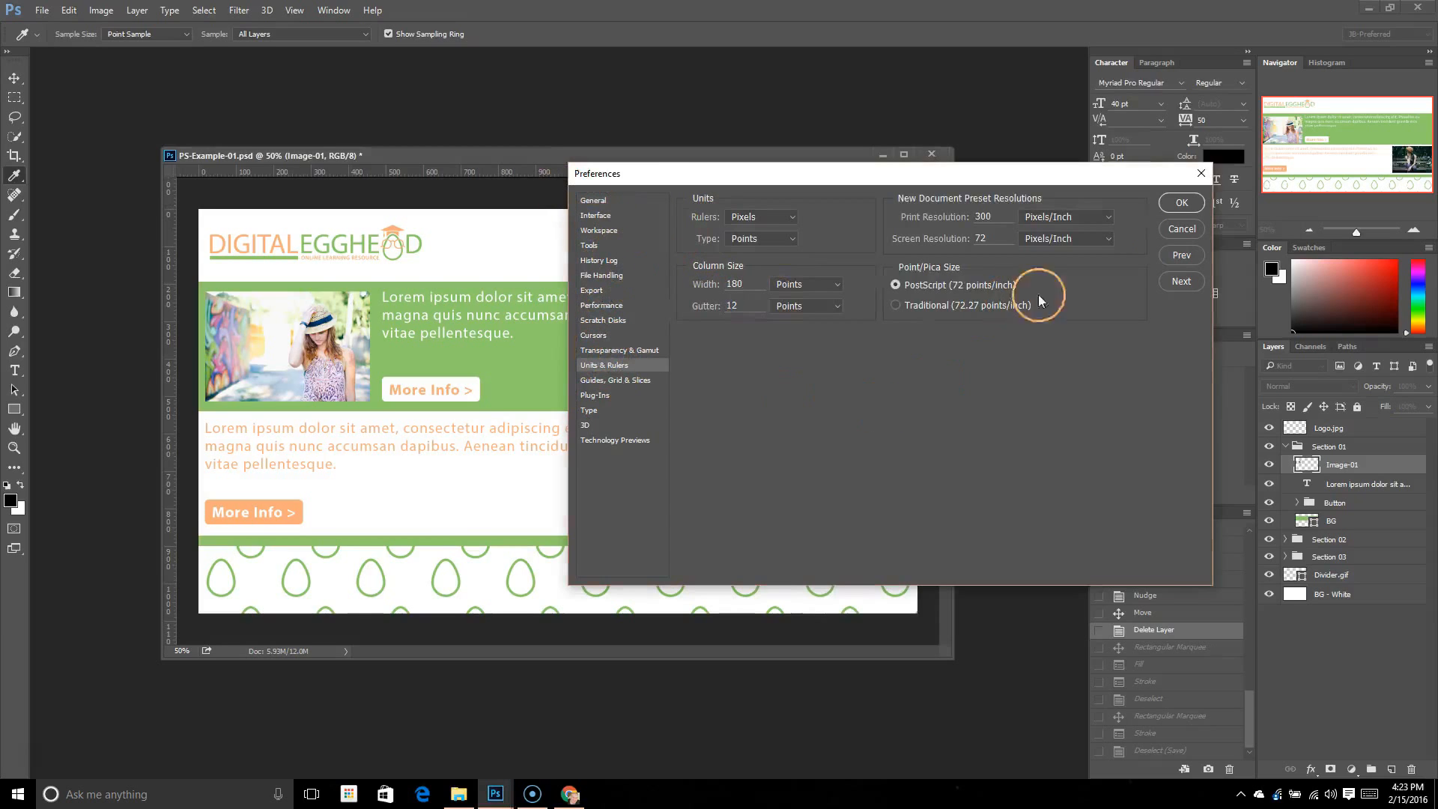
click(1188, 205)
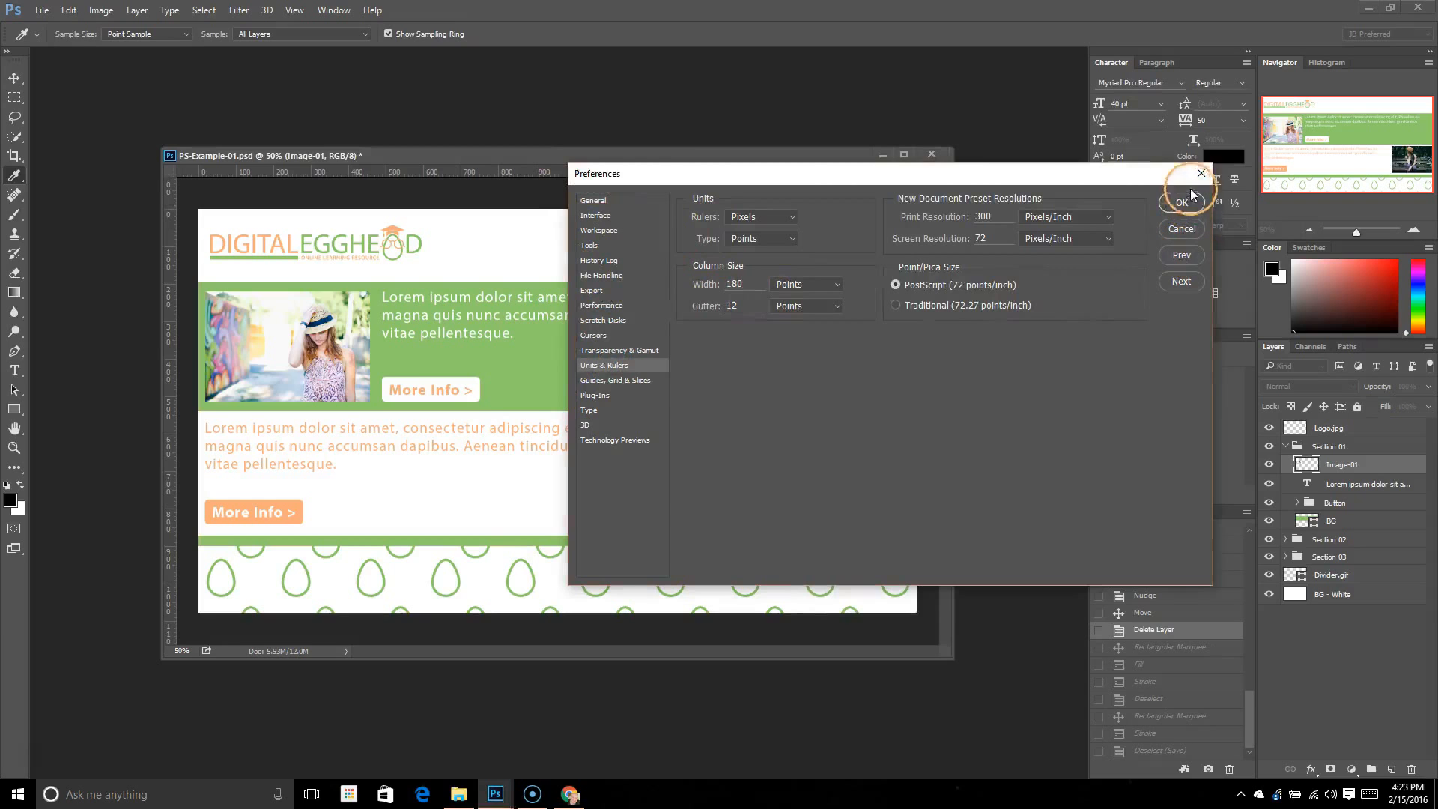
click(1195, 177)
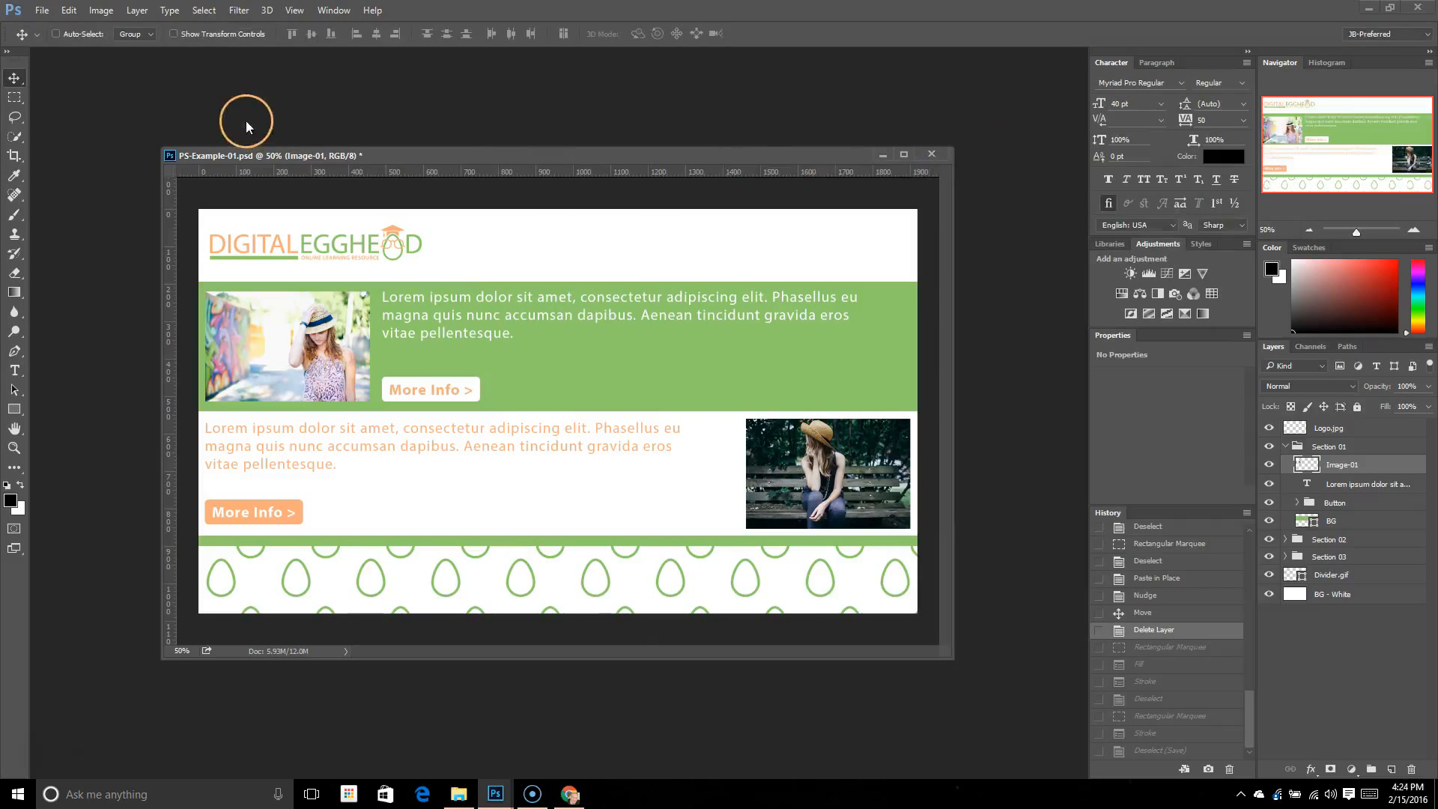